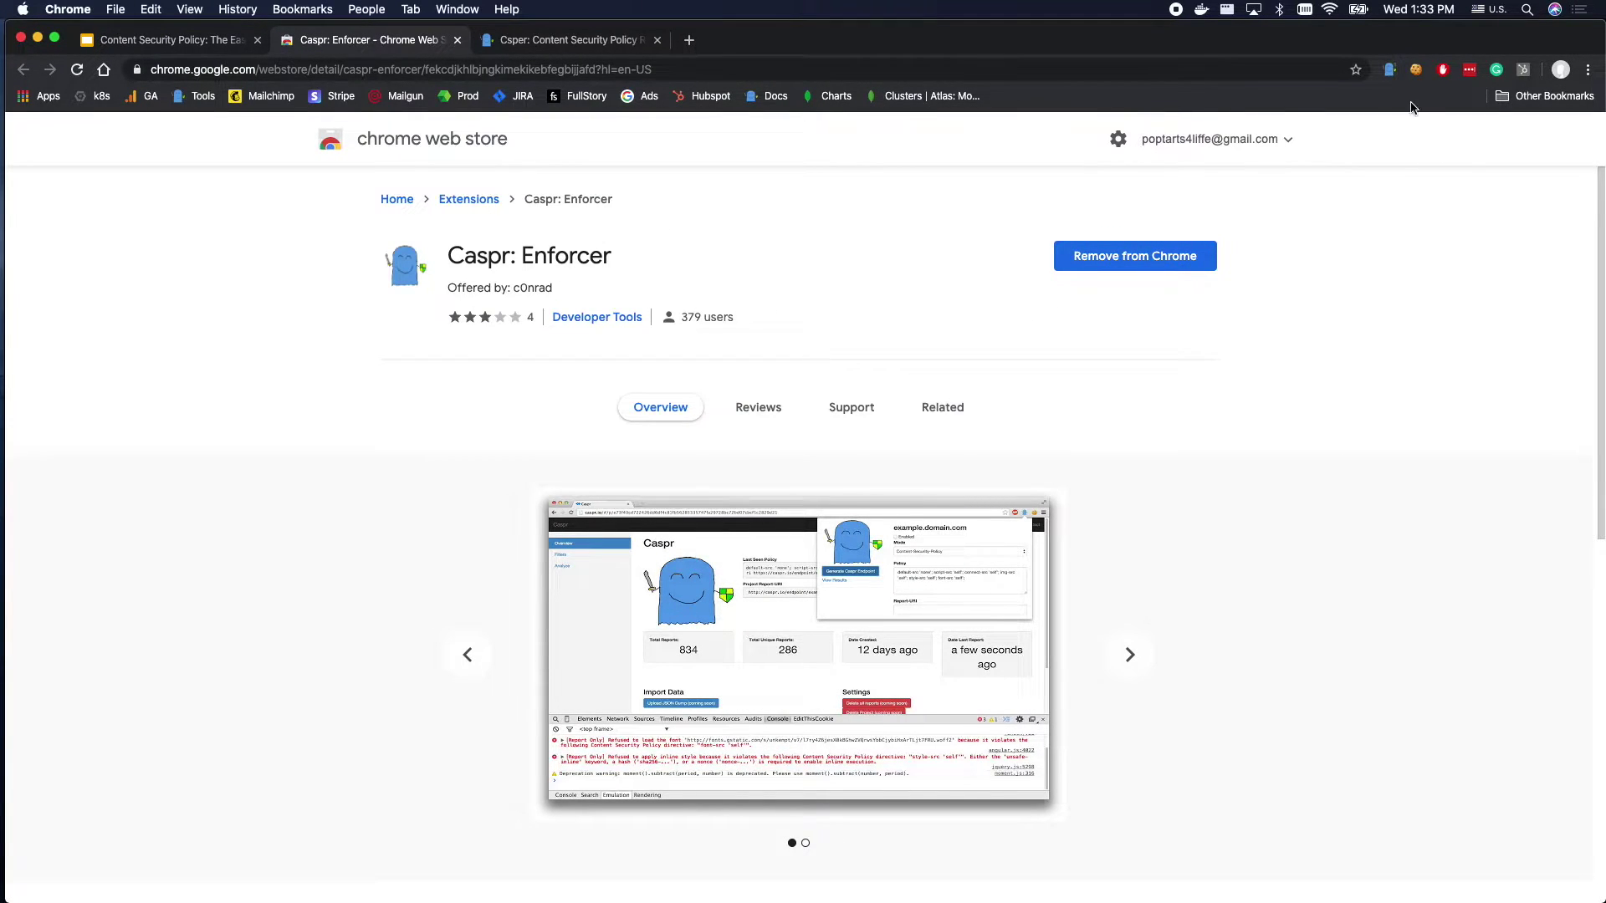
Look over the Caspr extension's policy settings, then close the Caspr: Enforcer web store tab.
left_click(1391, 70)
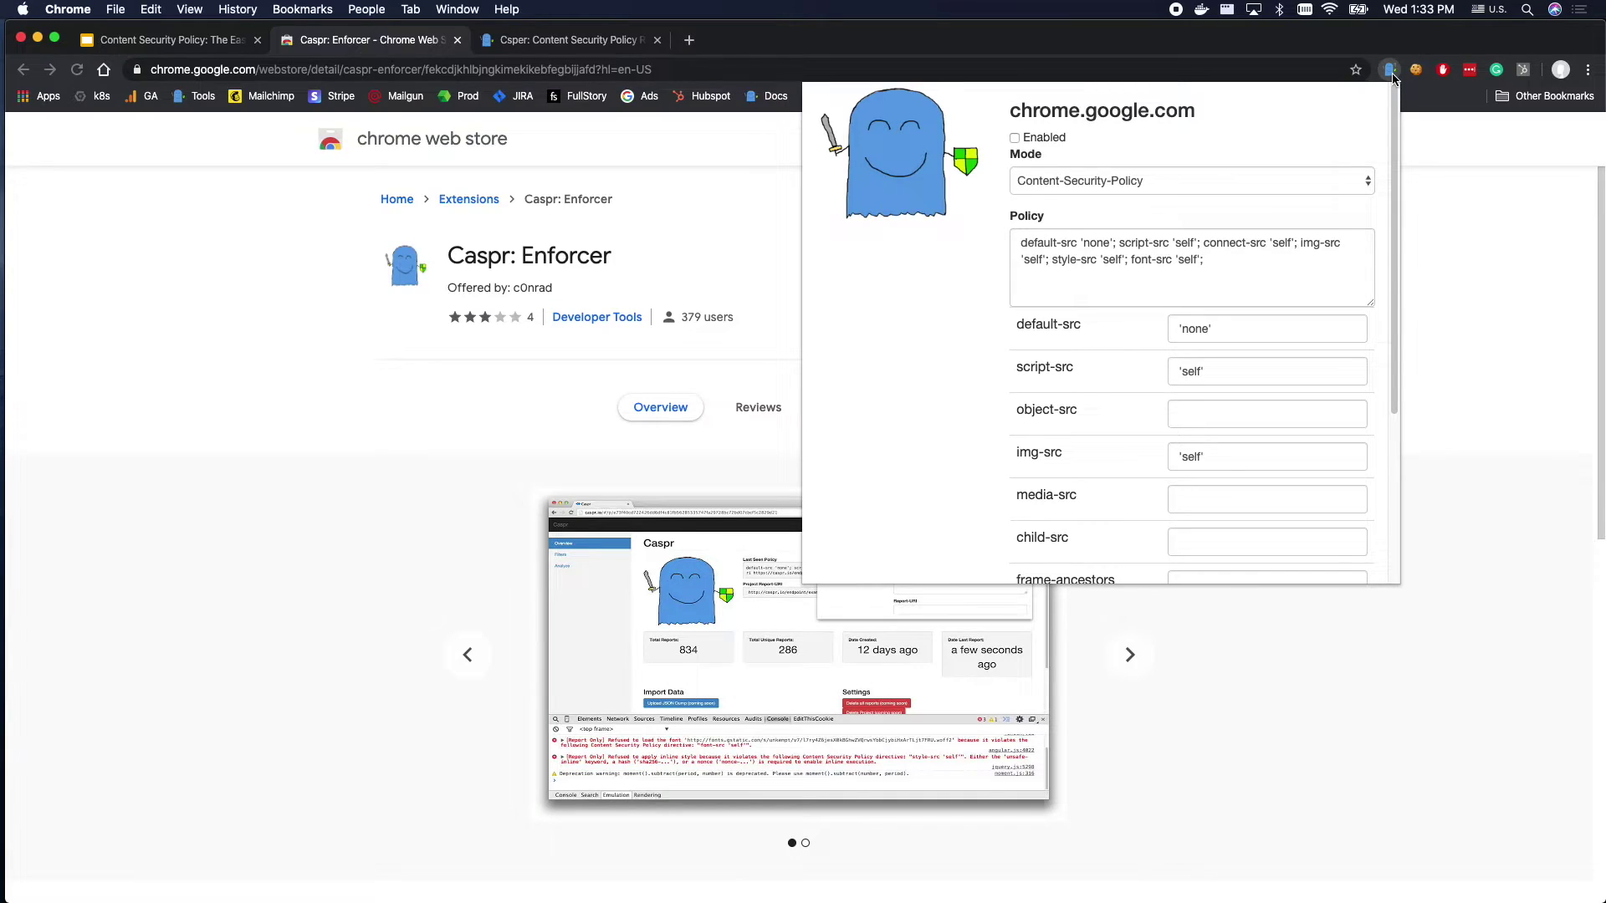
left_click(1297, 271)
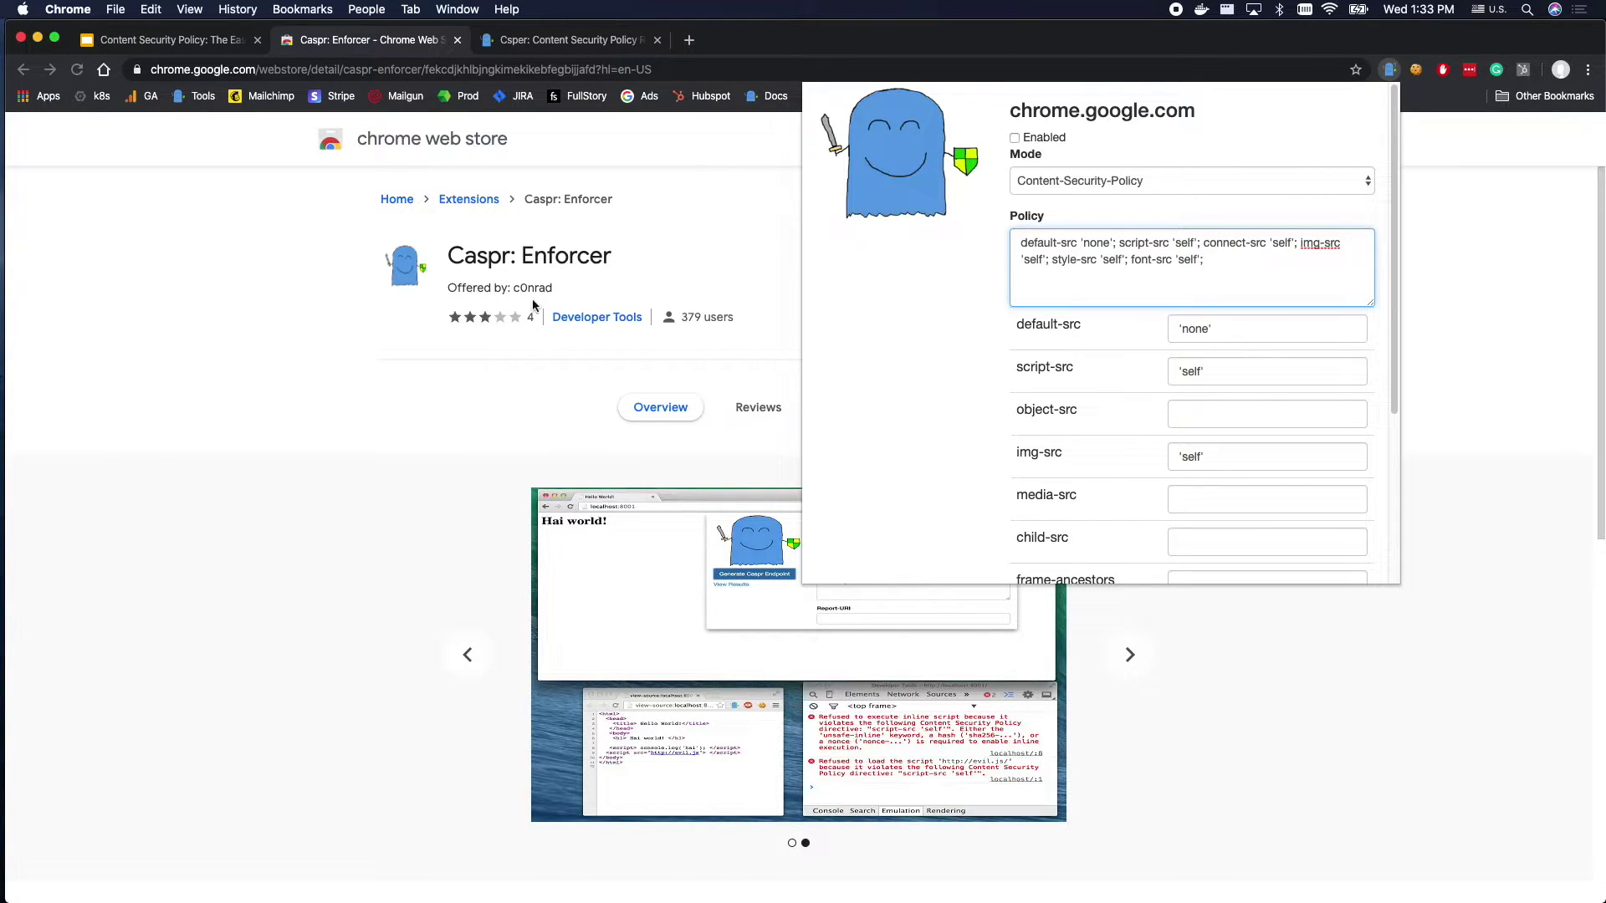
left_click(323, 356)
key("super+w")
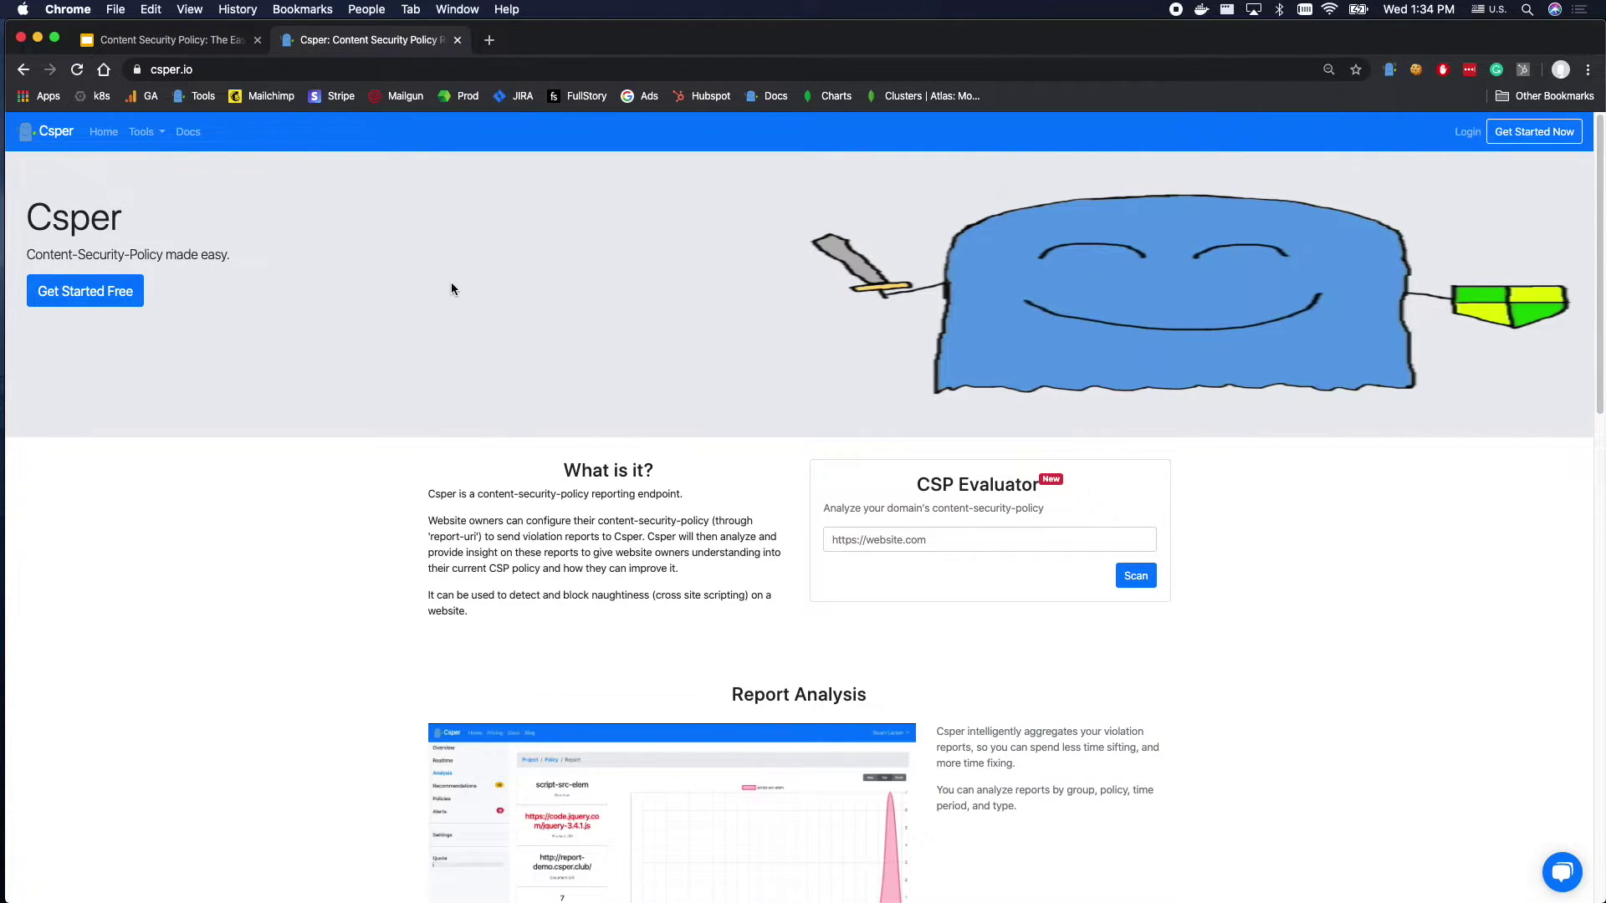
Inspect the csper.io page's response headers in the DevTools Network panel after a reload.
key("super+alt+i")
left_click(249, 485)
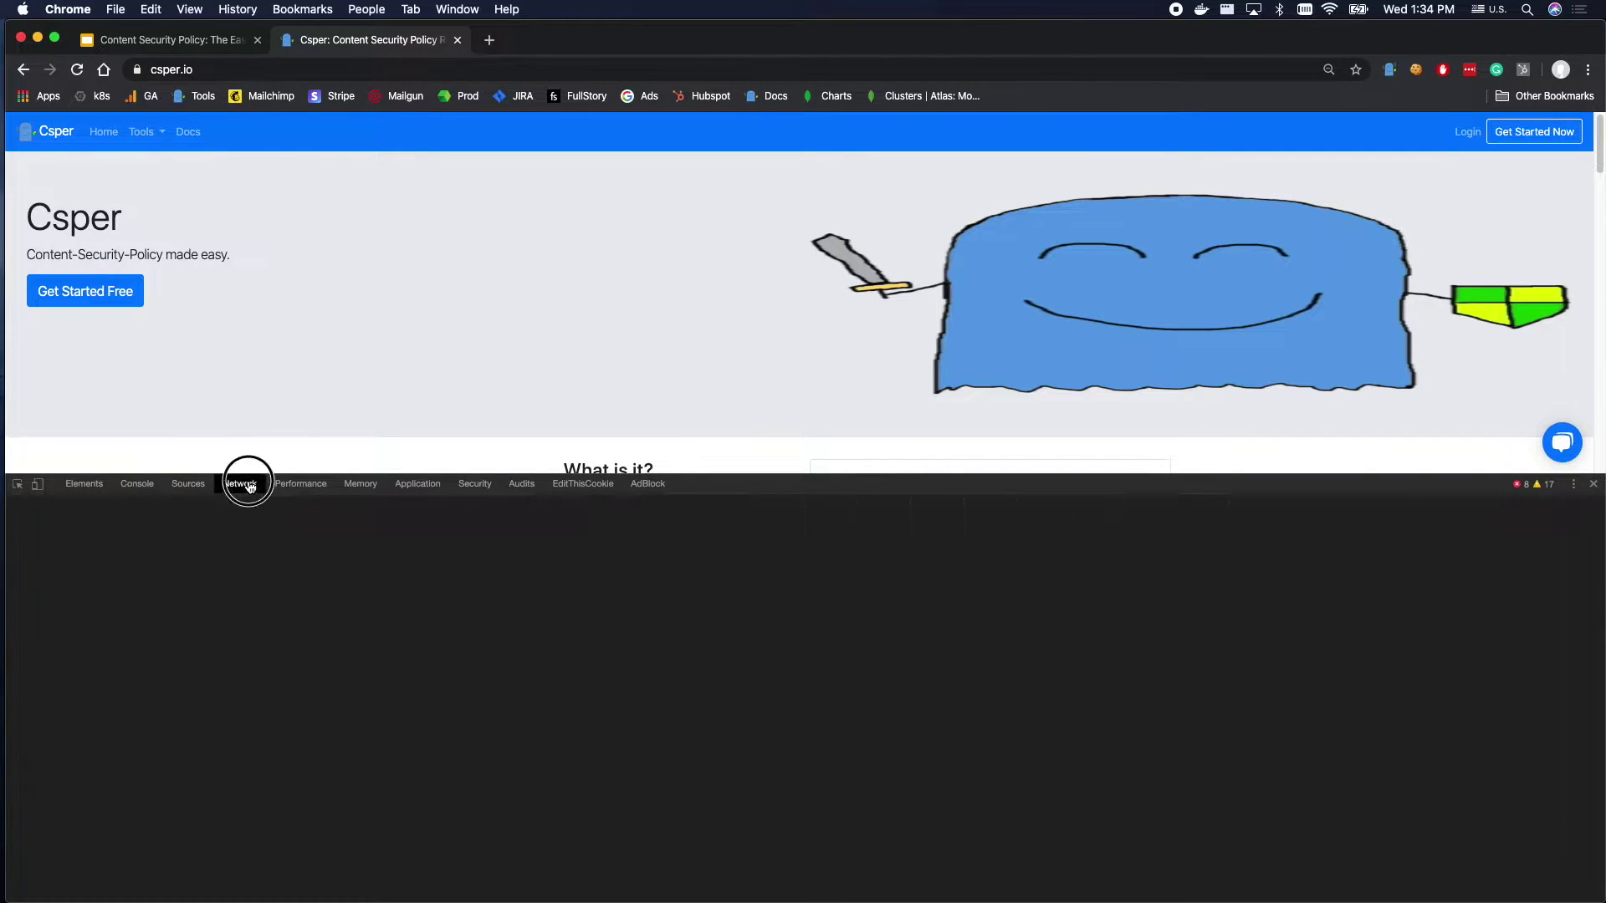
key("super+r")
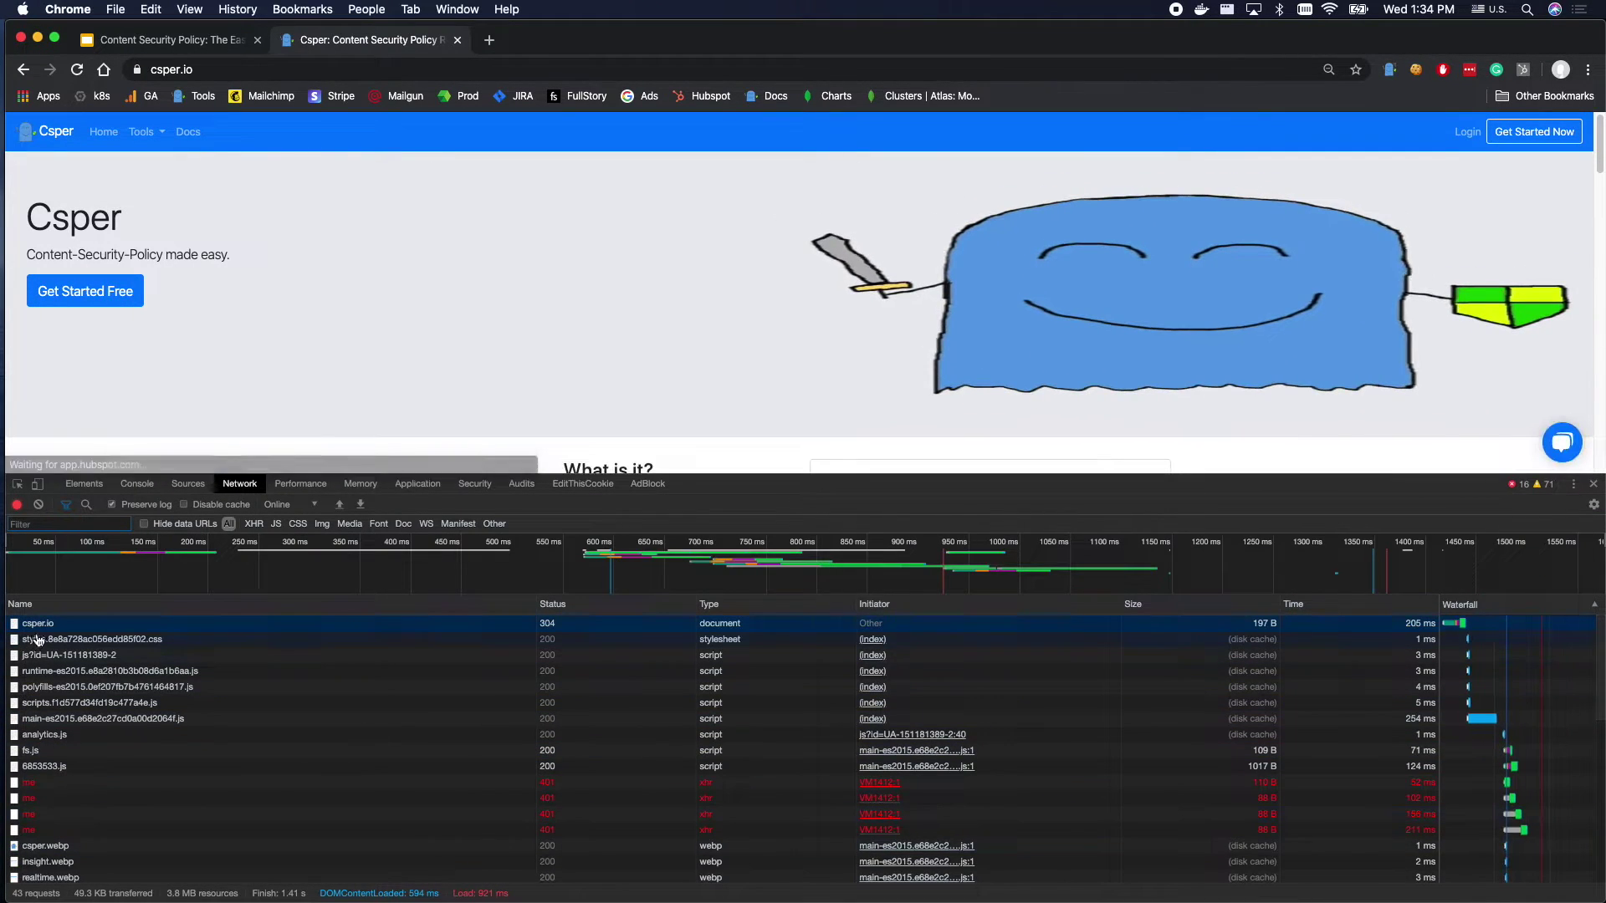
left_click(41, 627)
scroll(296, 780, "down", 3)
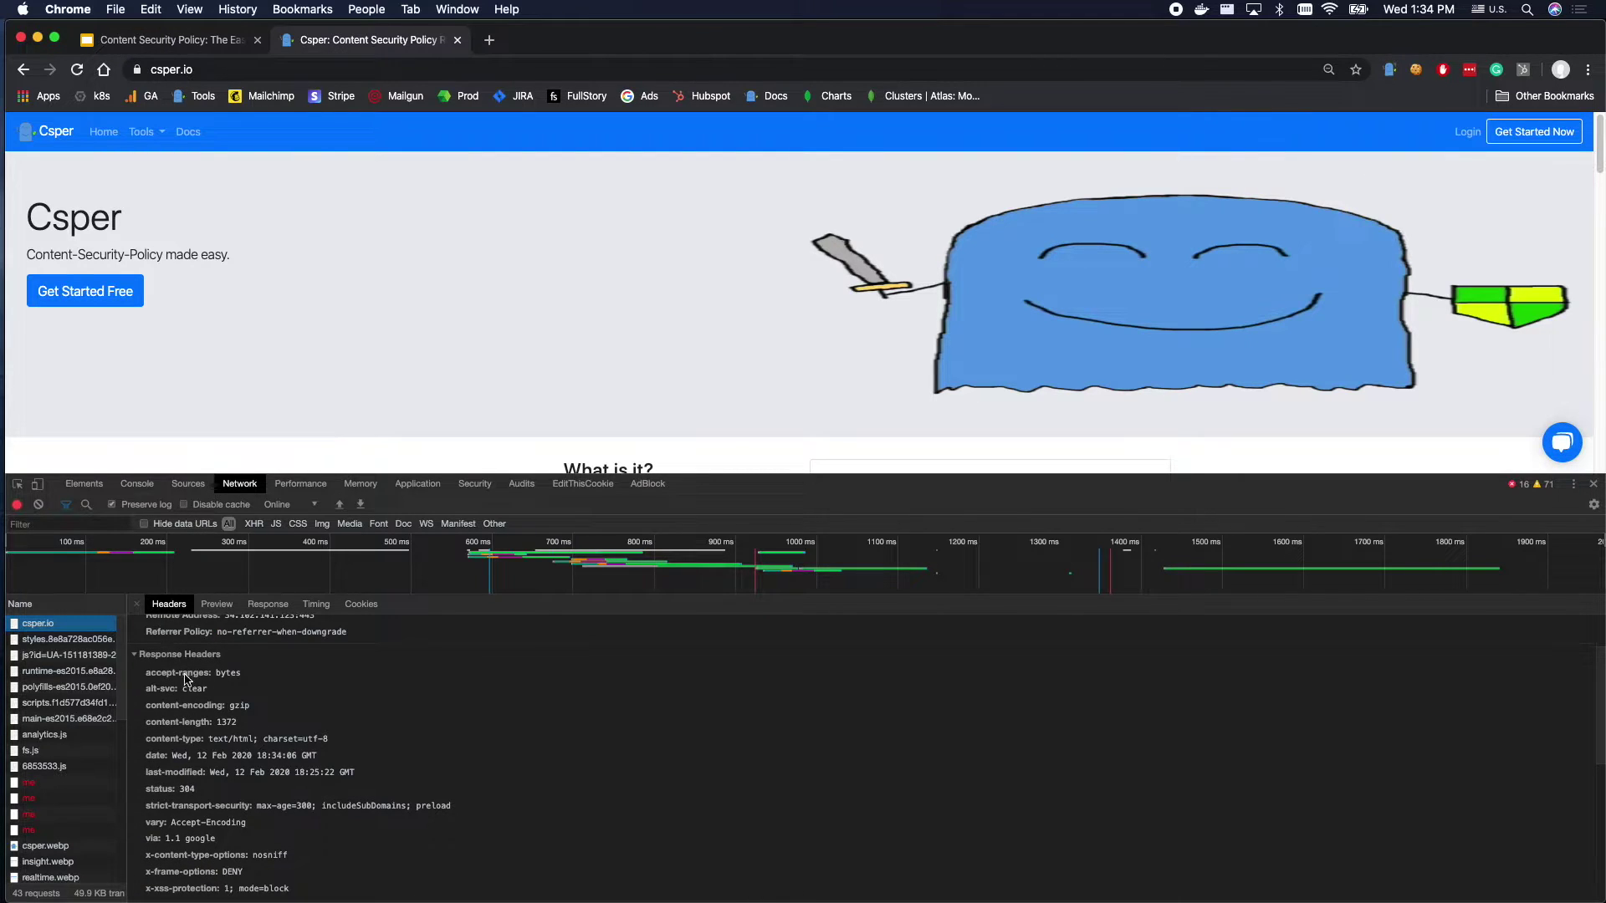
scroll(184, 686, "down", 1)
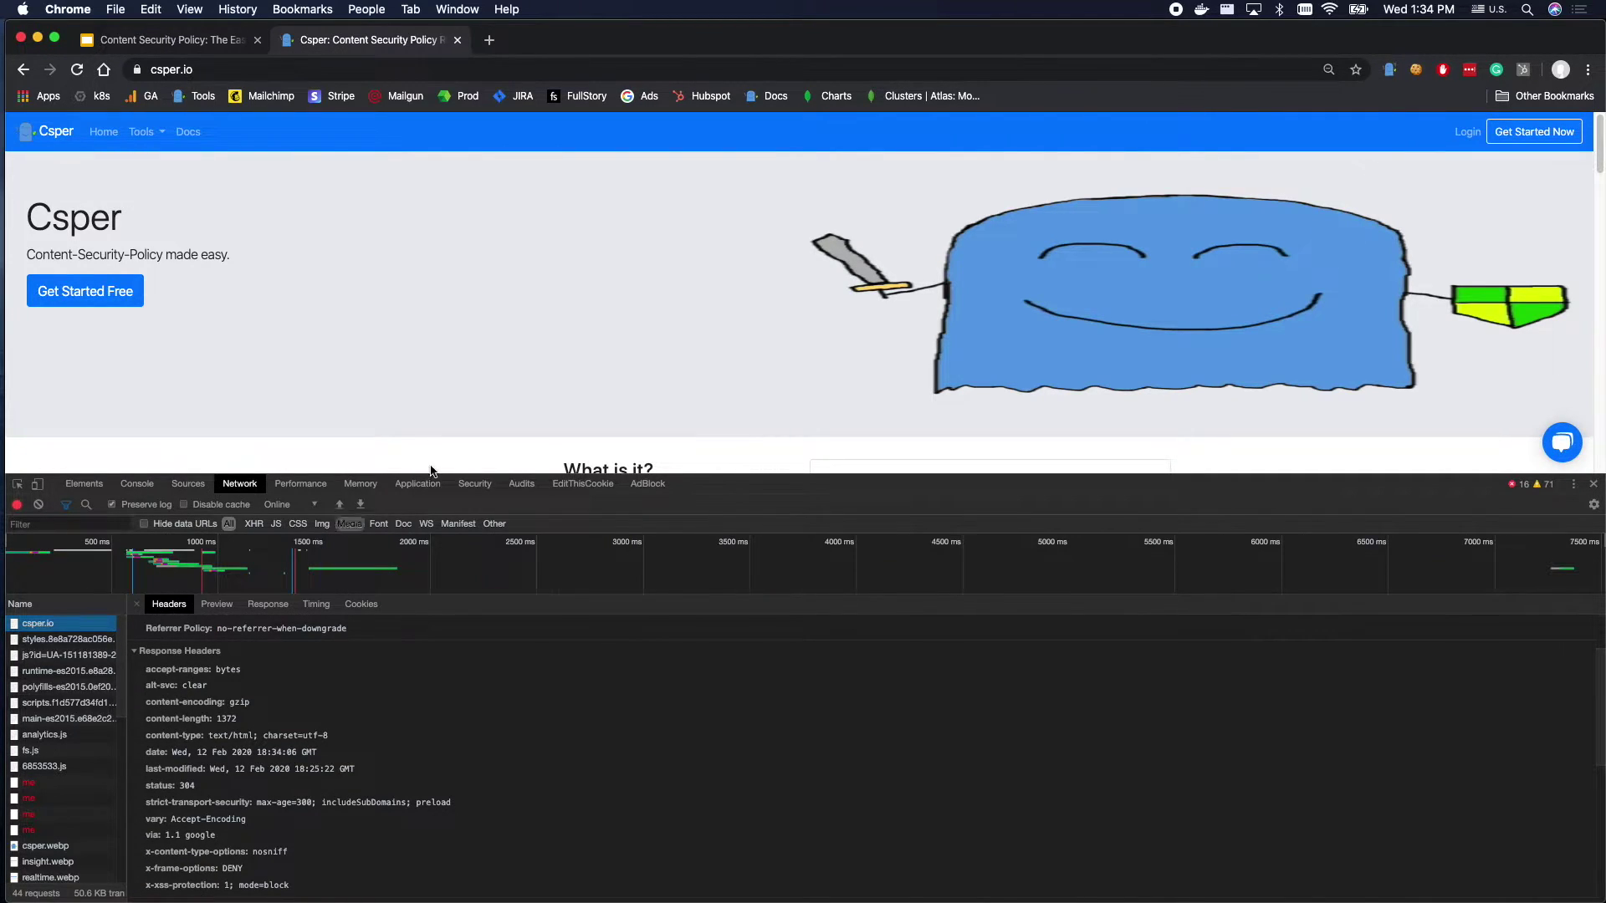
scroll(548, 348, "down", 4)
left_click(886, 270)
type("https://cs")
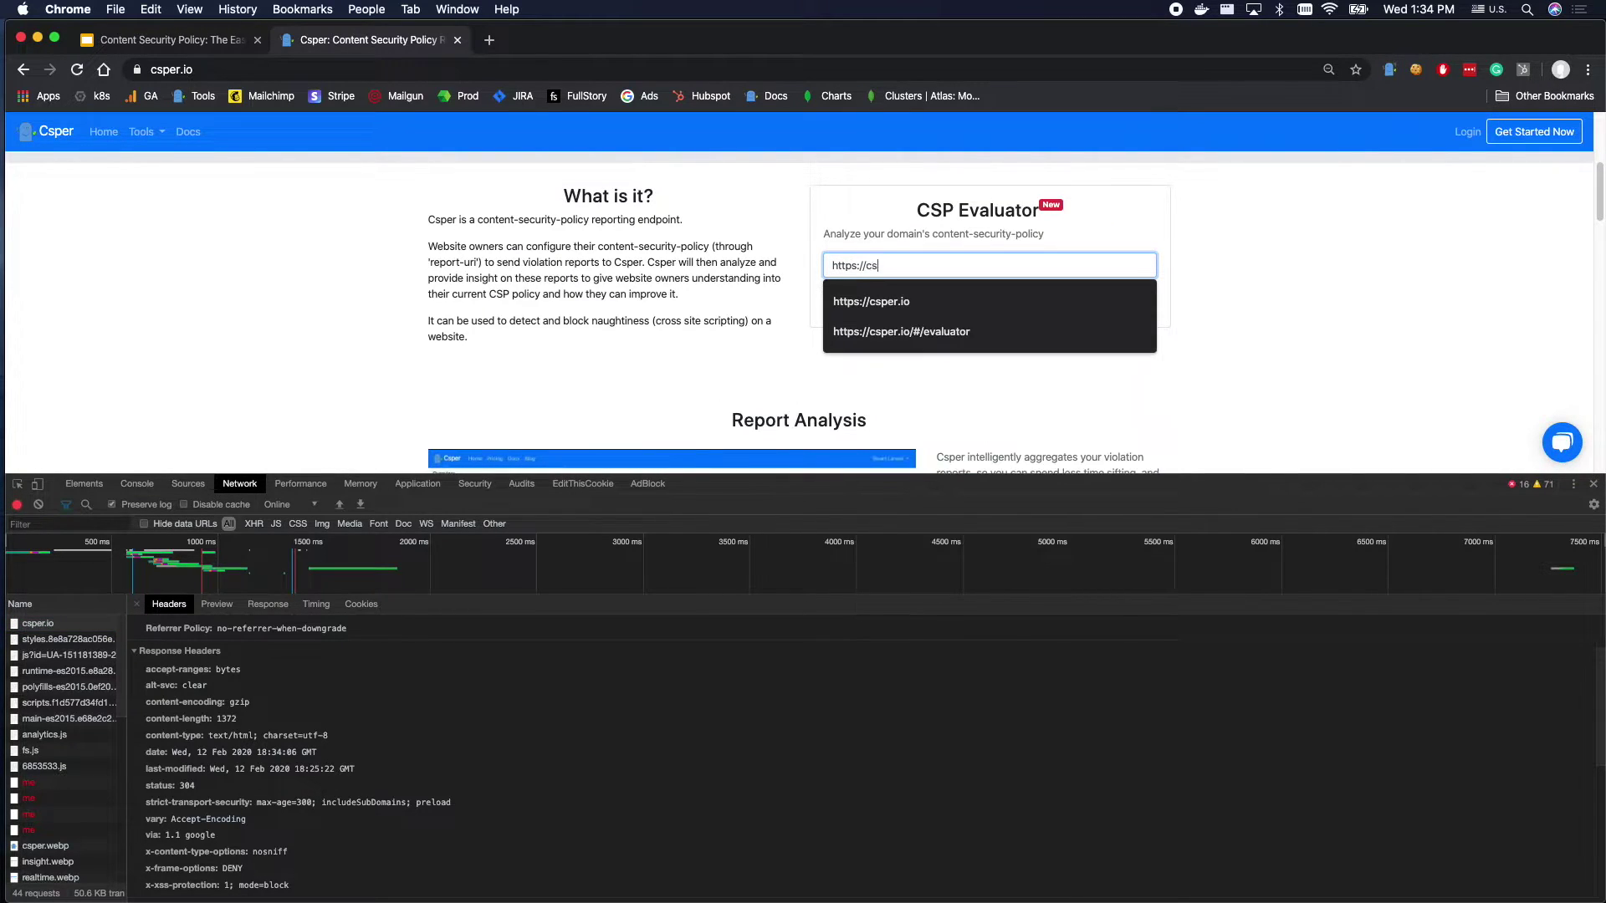
type("per.io")
left_click(1002, 313)
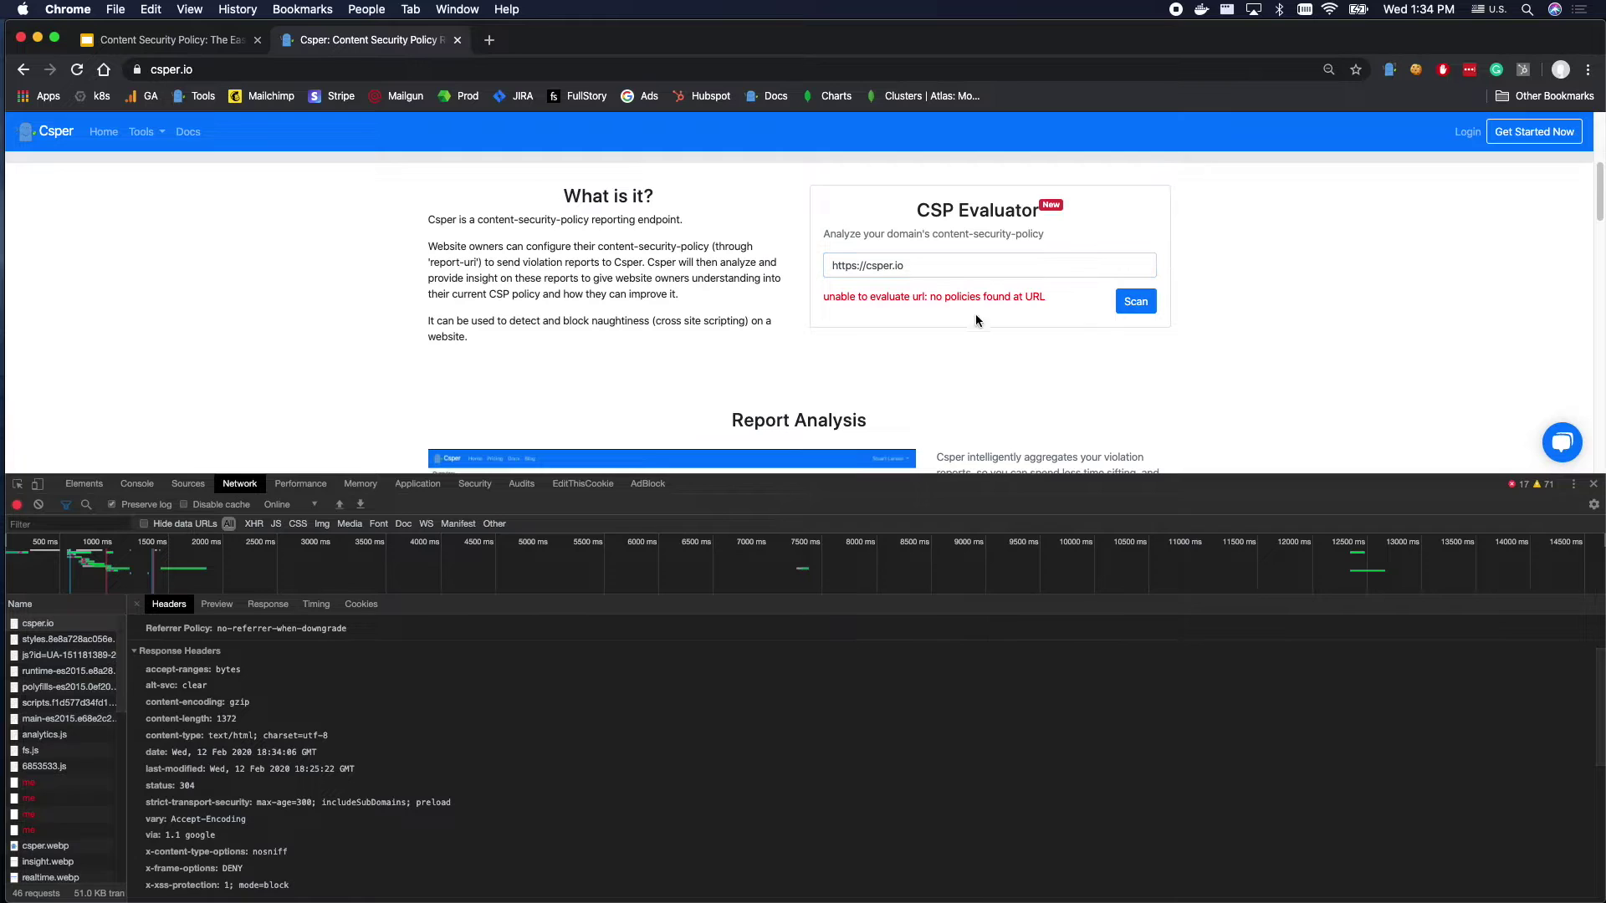
left_click_drag(918, 294, 1104, 380)
left_click(926, 285)
left_click_drag(1603, 371, 893, 358)
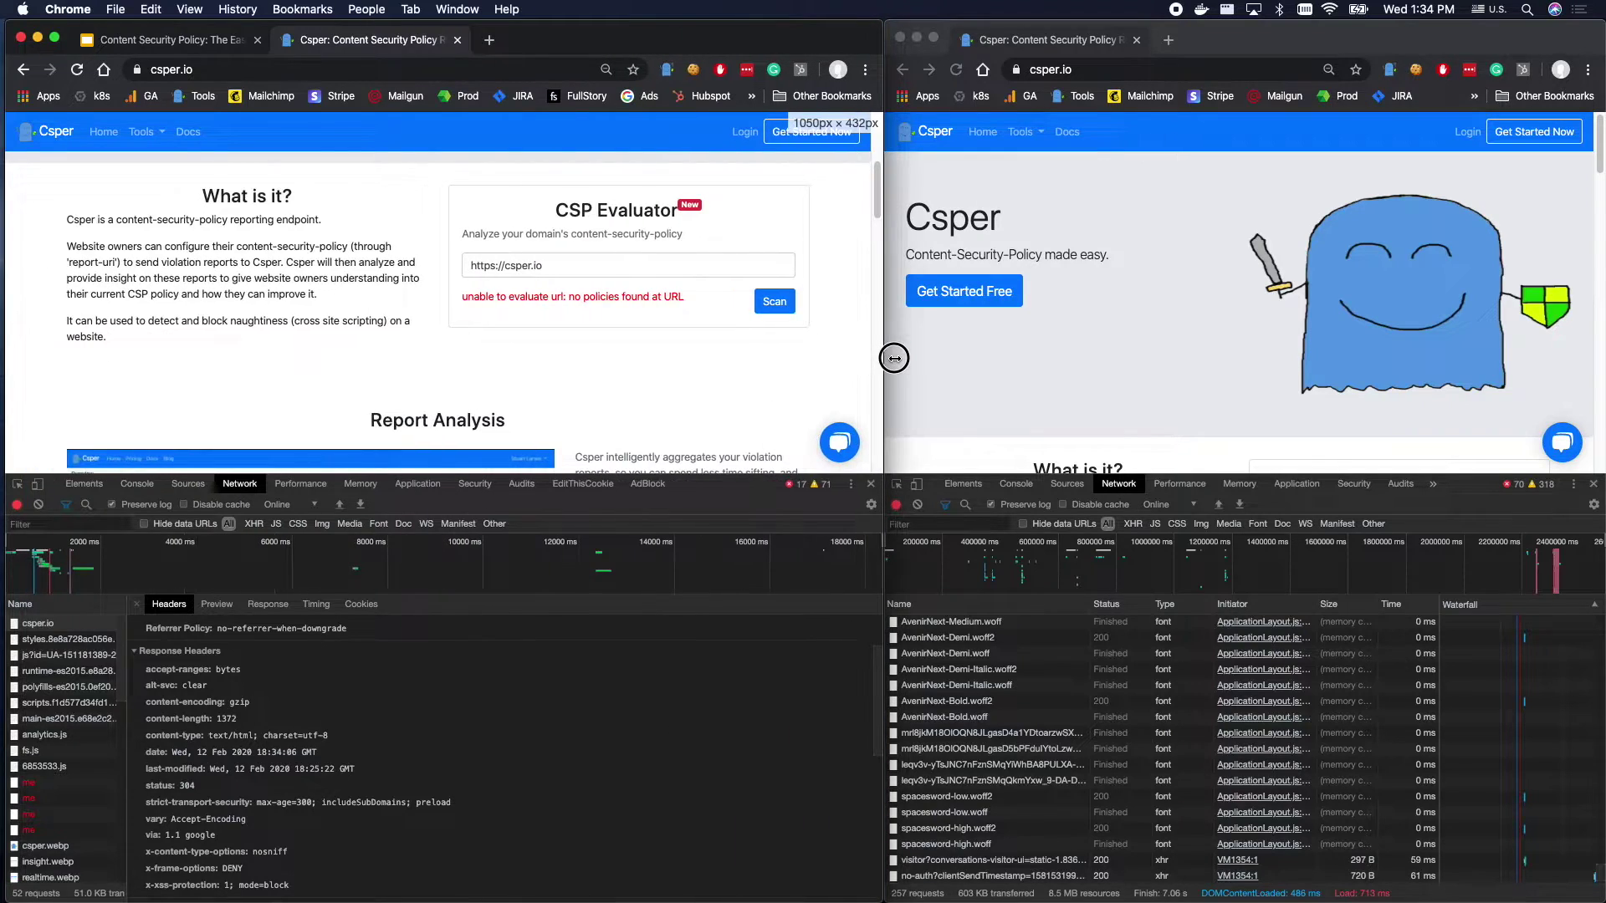
Close the developer tools in both Csper windows.
left_click(1595, 488)
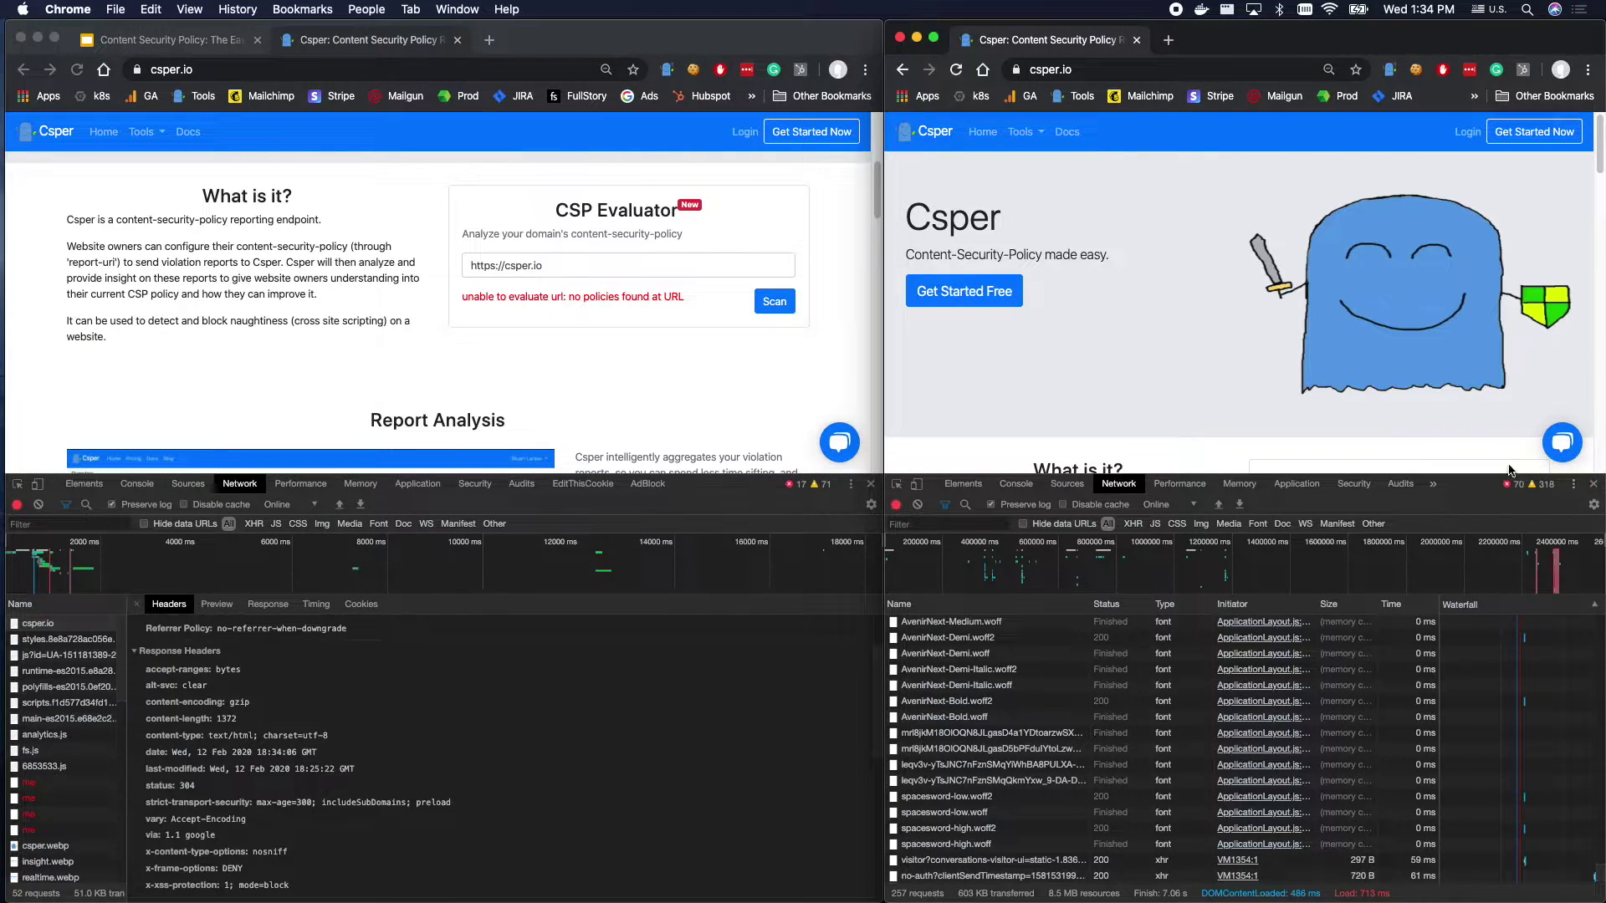
left_click(1593, 484)
left_click(862, 418)
scroll(861, 418, "up", 5)
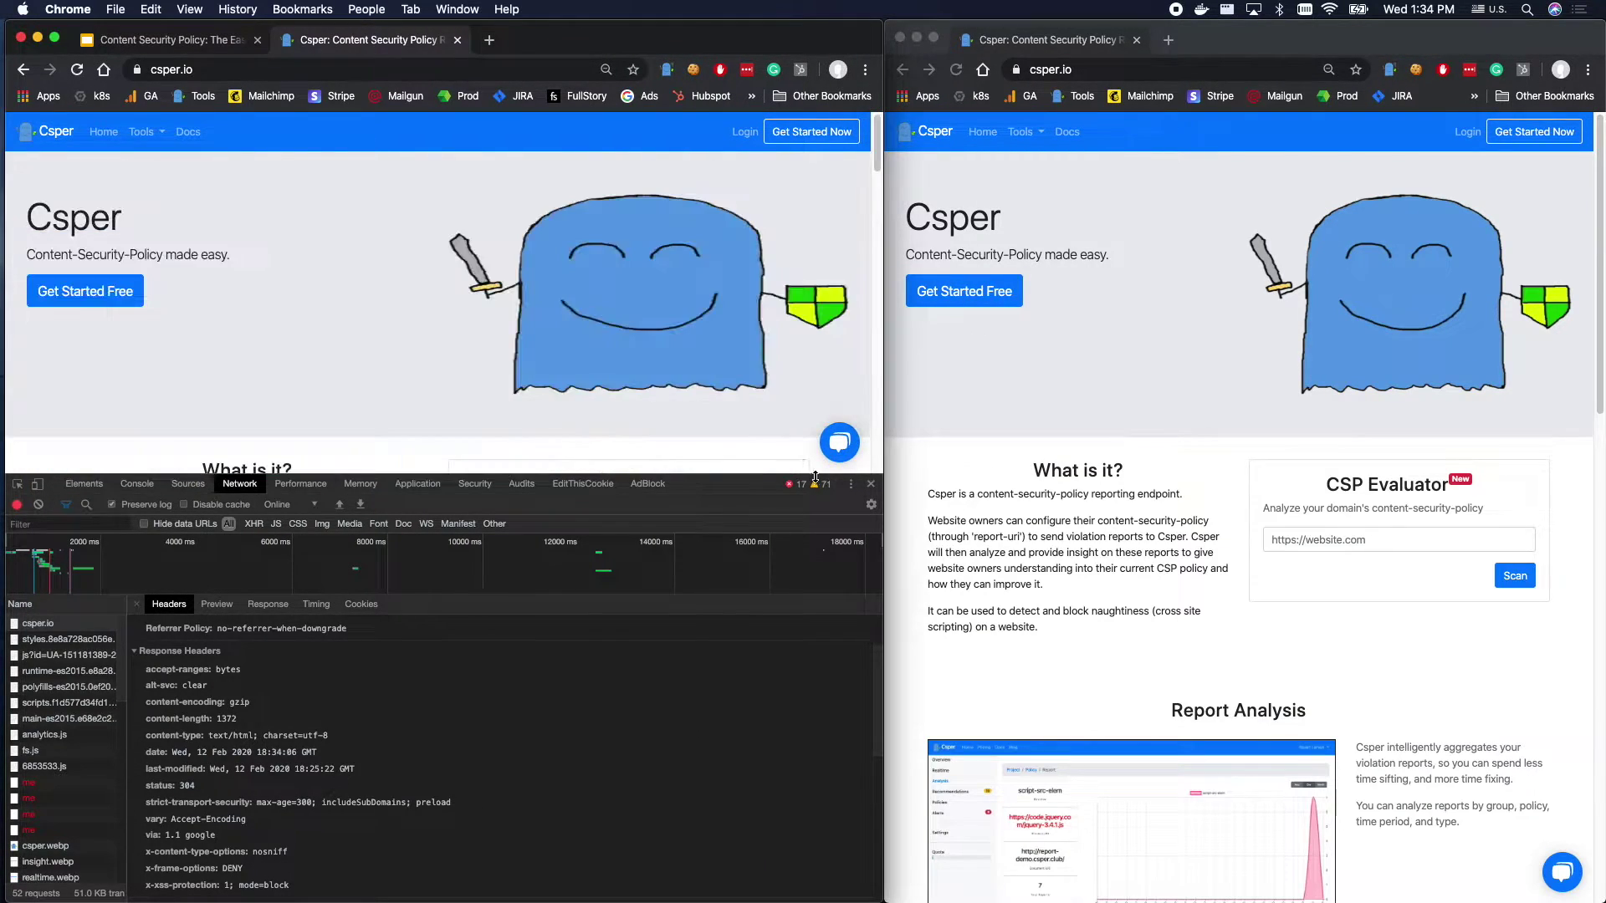
left_click(874, 485)
Sign in to Csper with a Google account and start a new project from Projects.
left_click(744, 132)
left_click(294, 188)
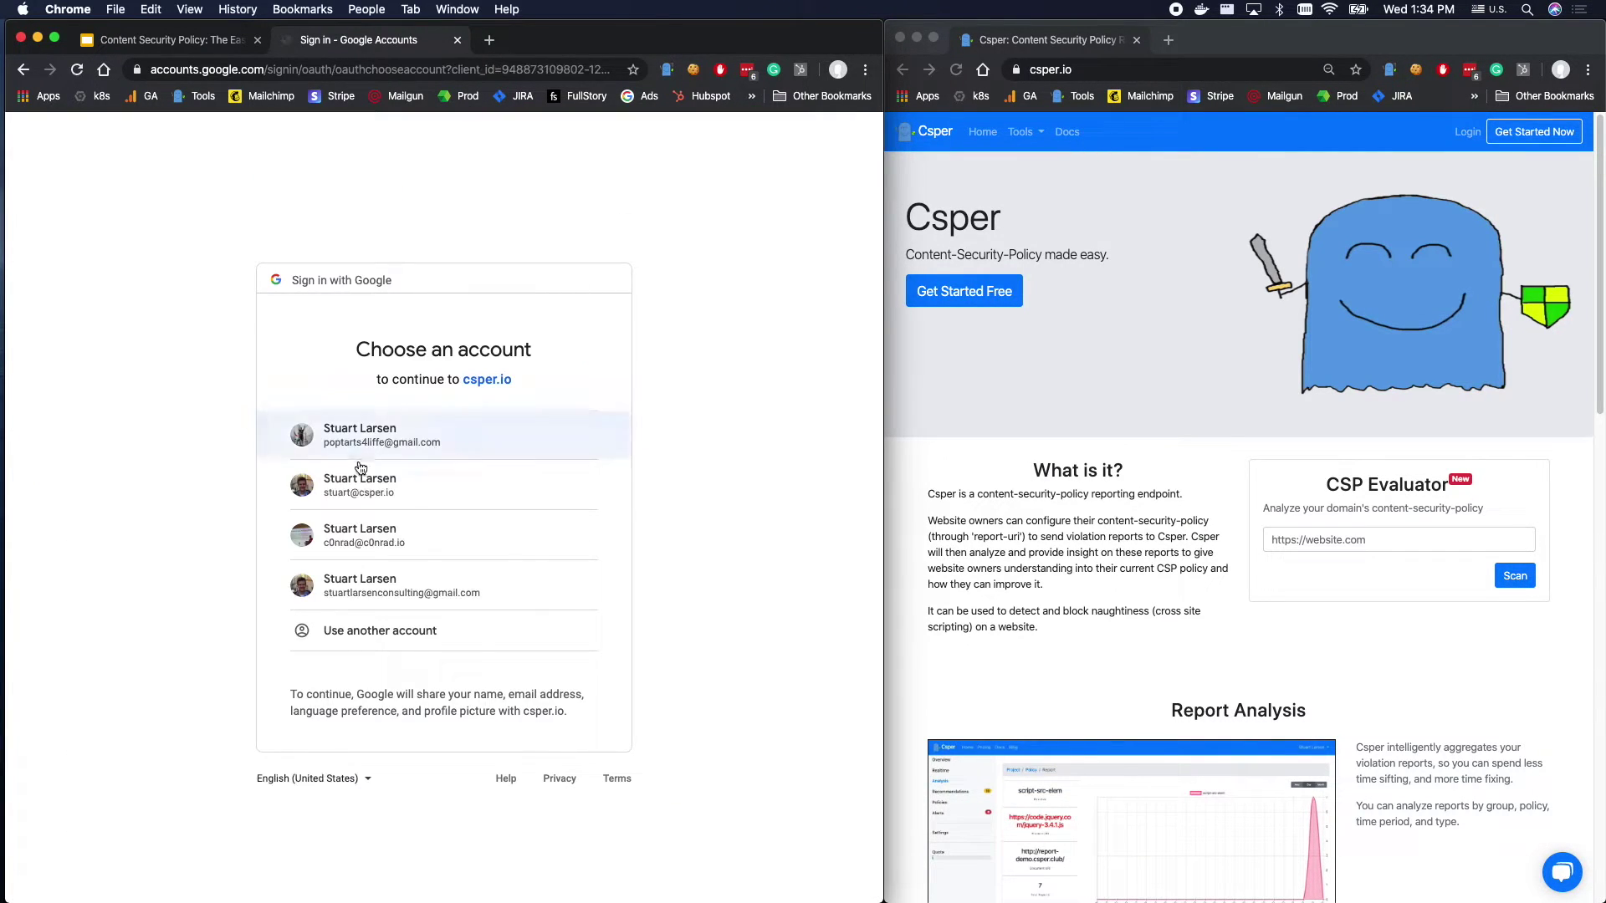
left_click(360, 481)
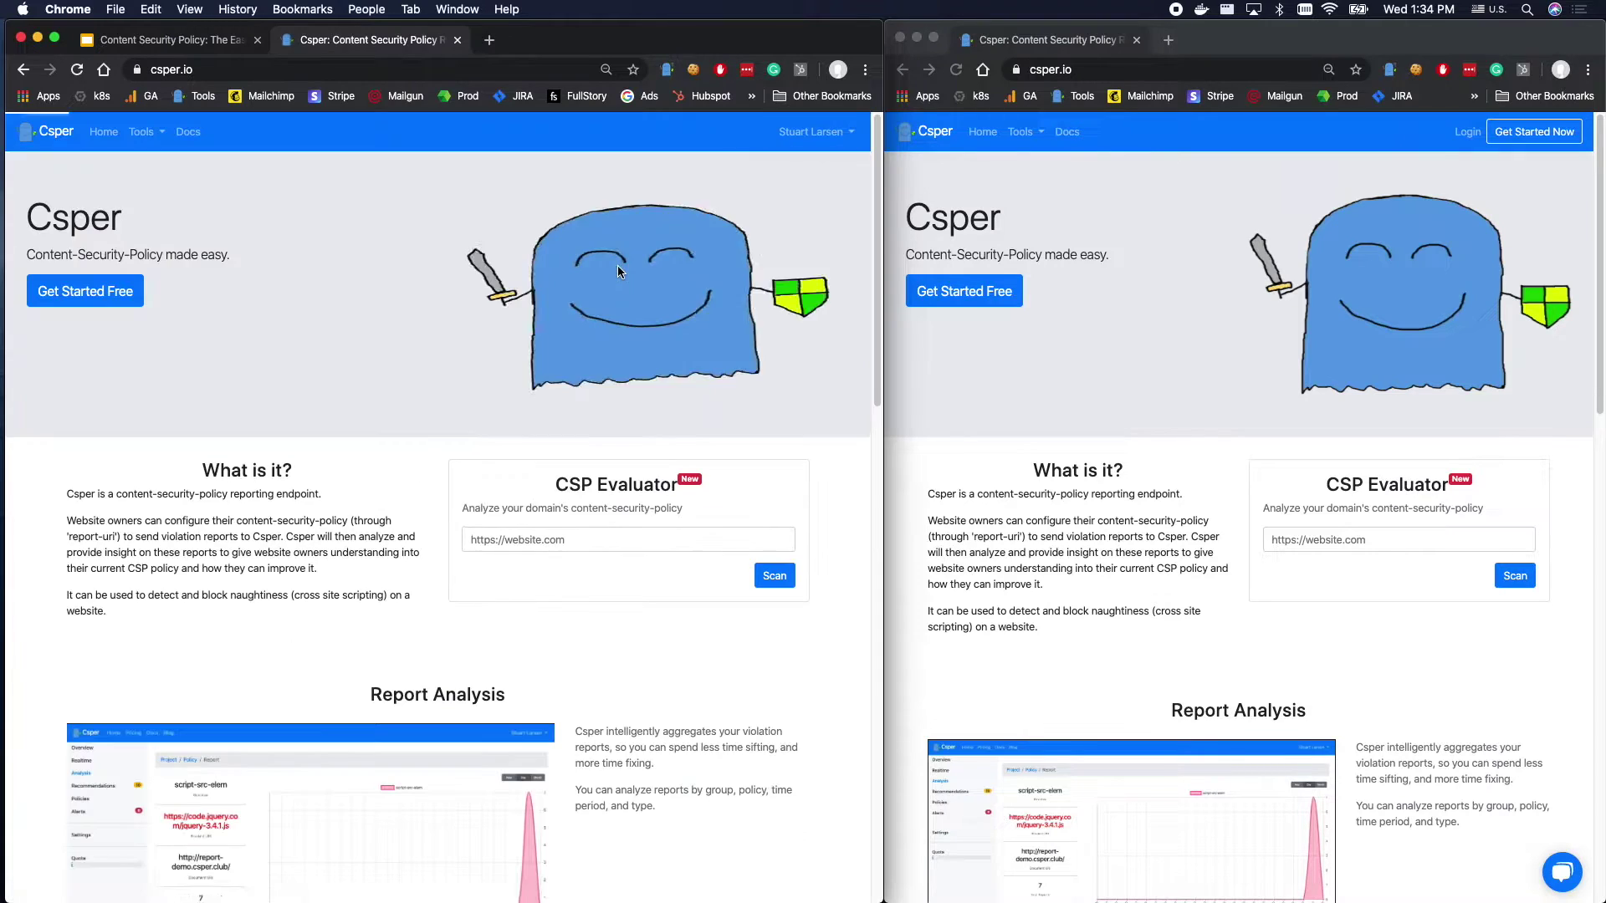
left_click(817, 132)
left_click(803, 158)
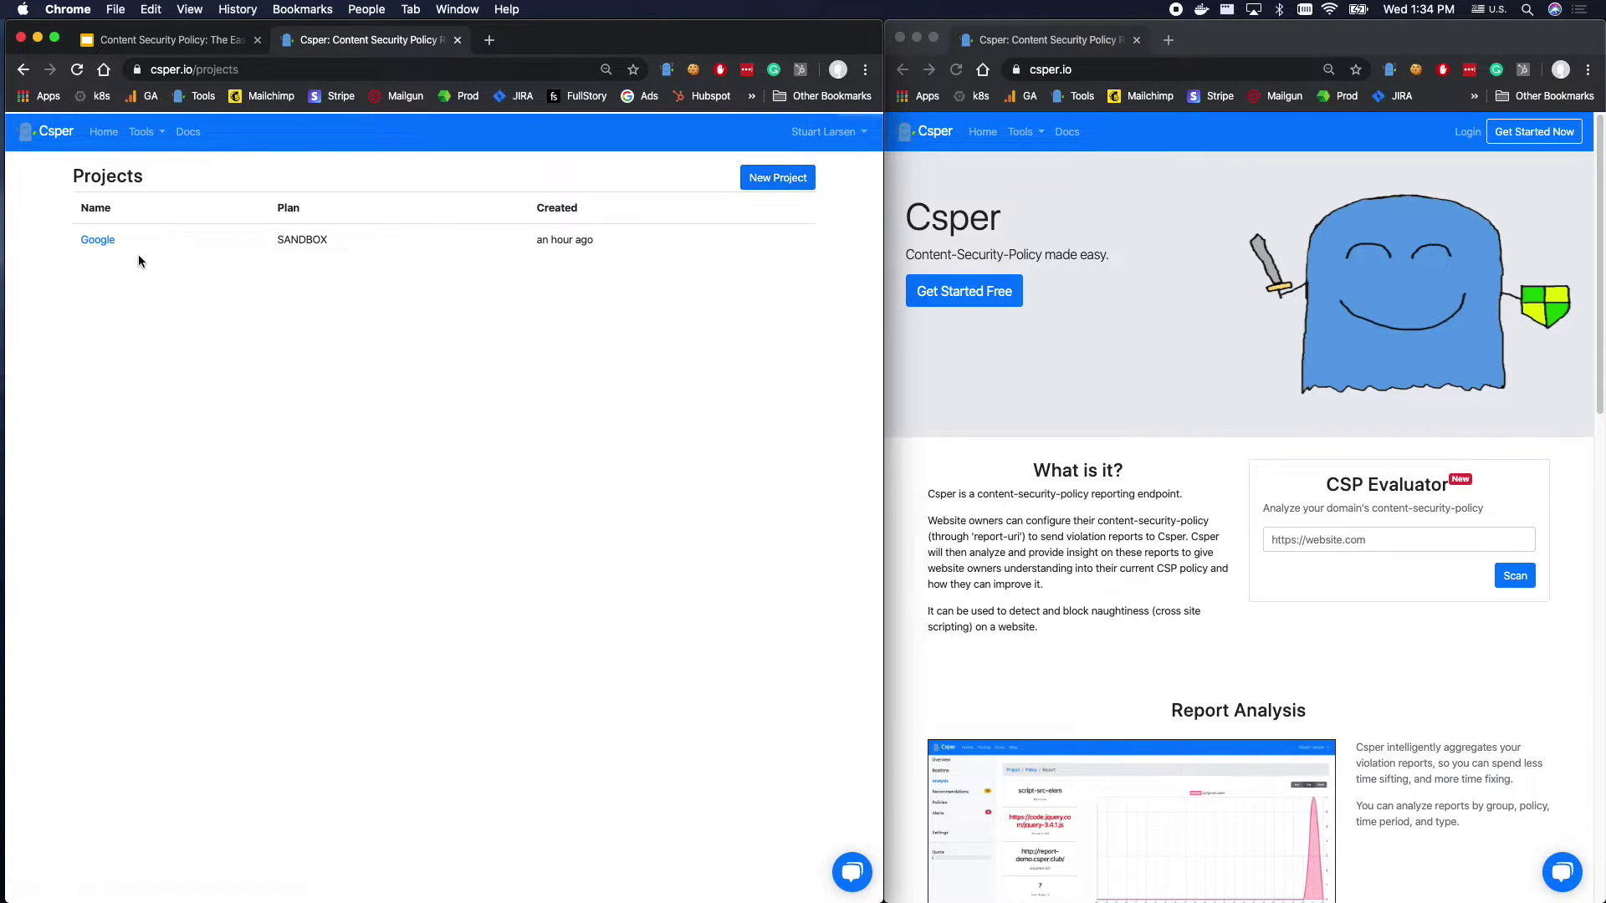
left_click(775, 178)
Name the website 'Csper - Prod' and keep the Personal – $15/month plan.
left_click(146, 229)
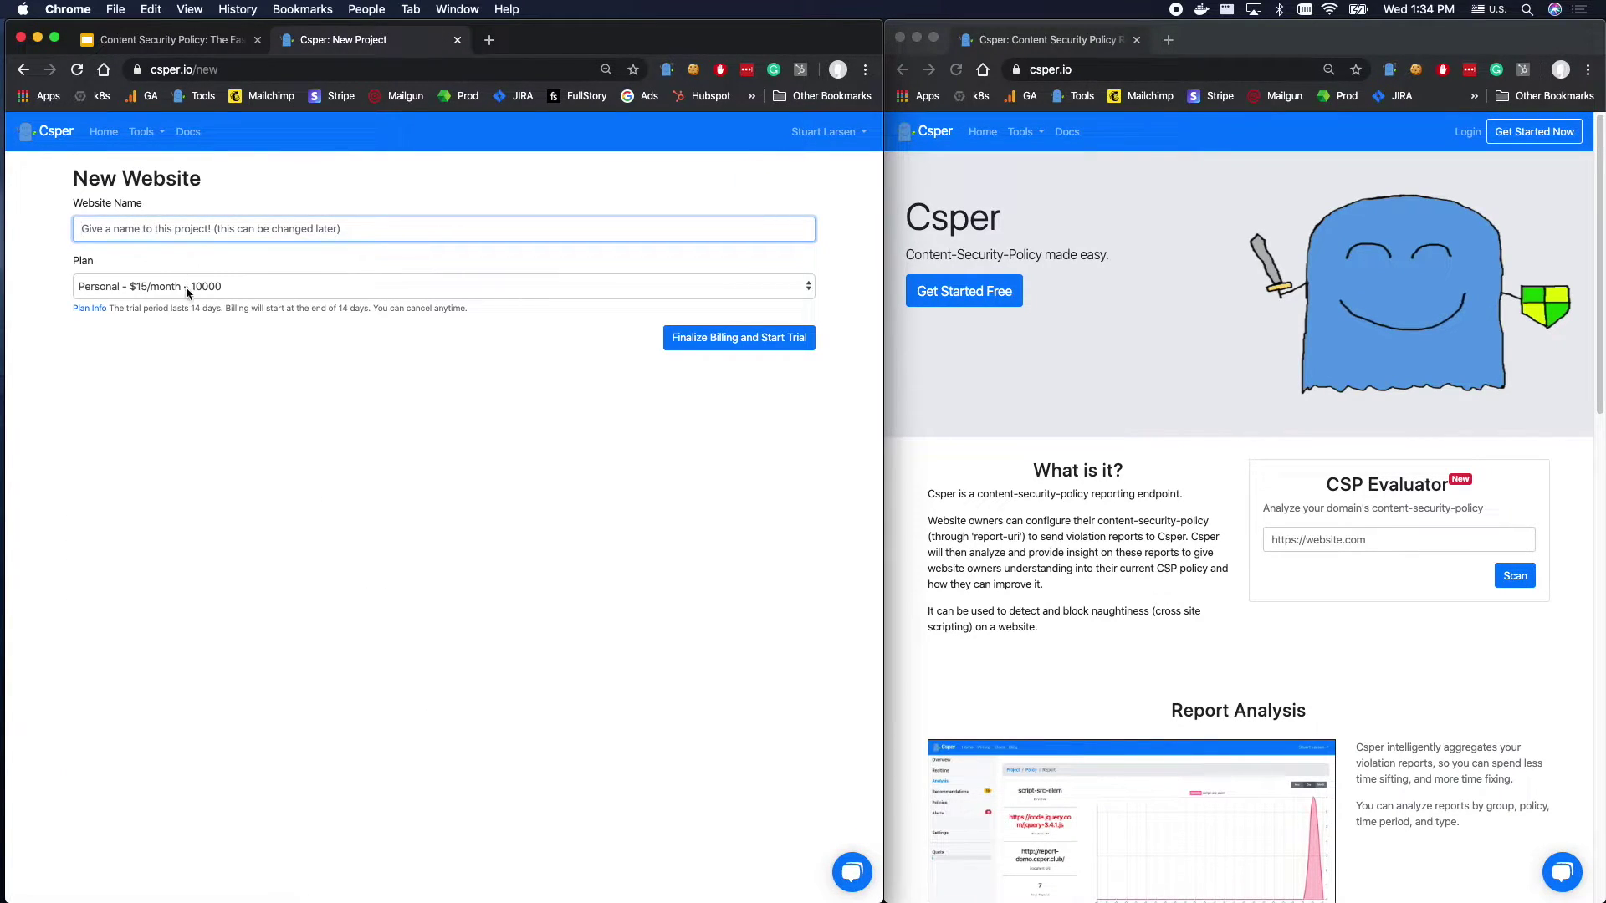
left_click(187, 288)
left_click(141, 229)
type("Csper - Prod")
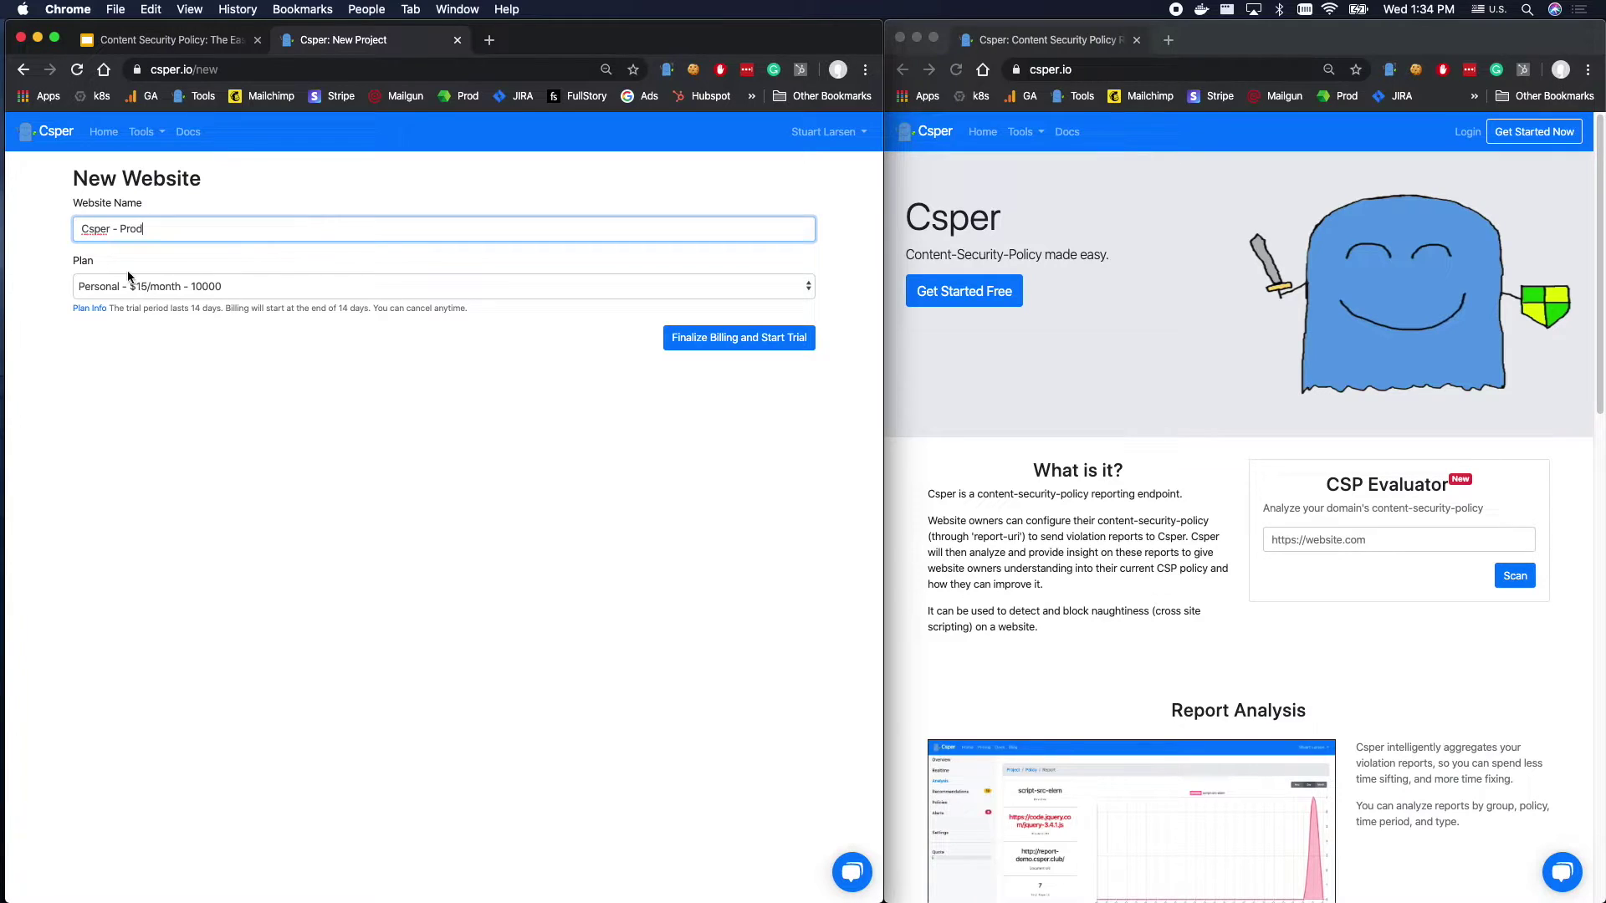
left_click(279, 288)
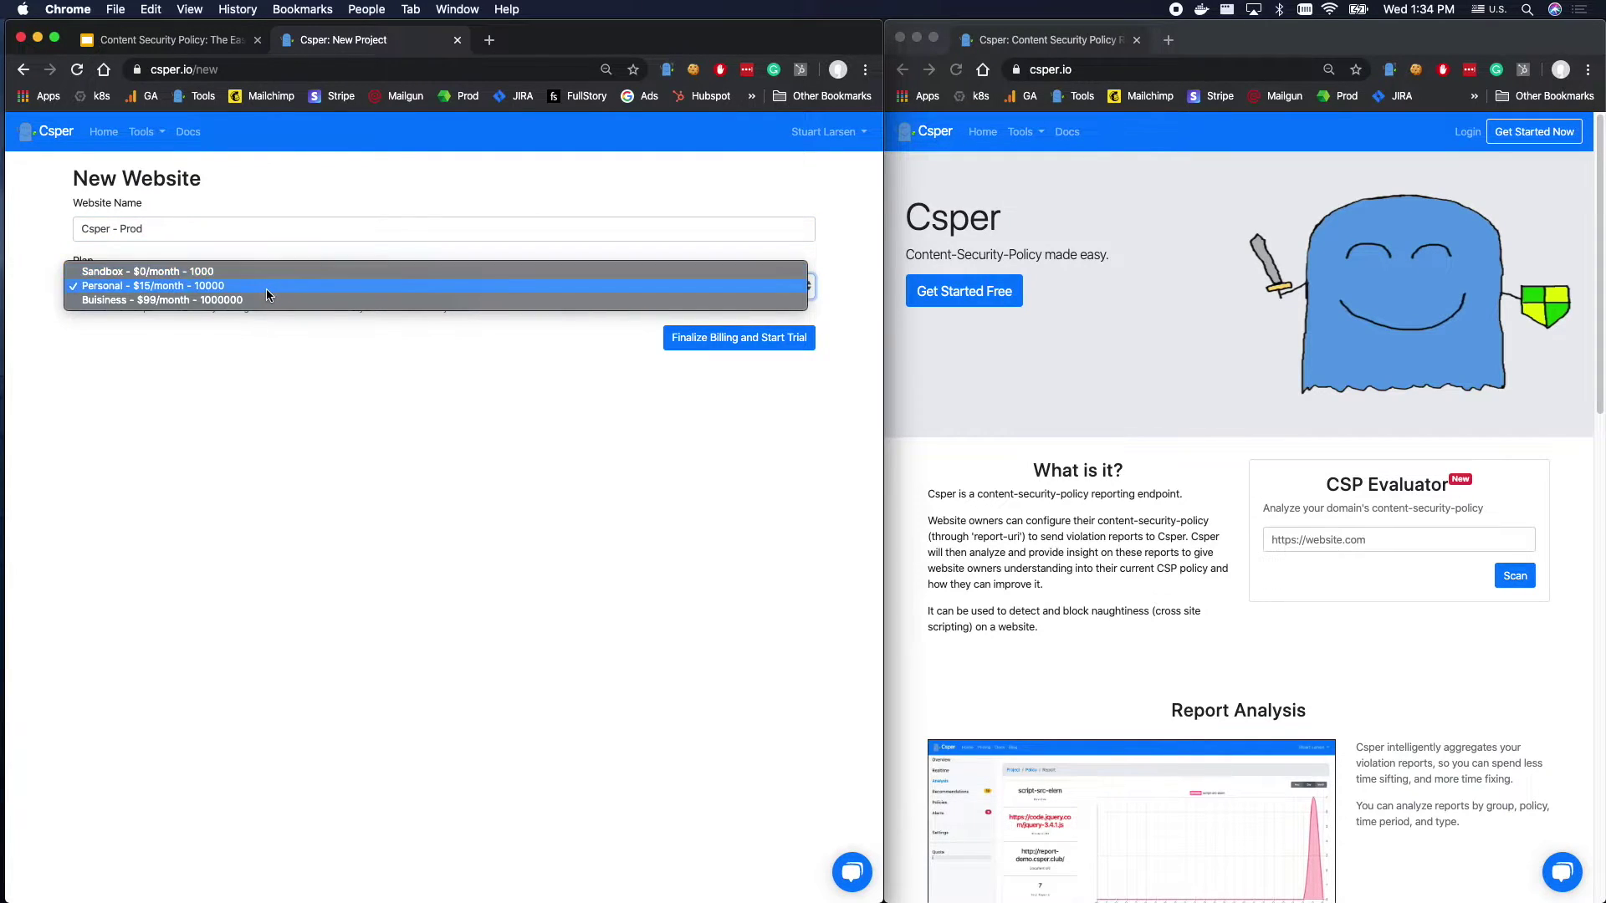
left_click(266, 290)
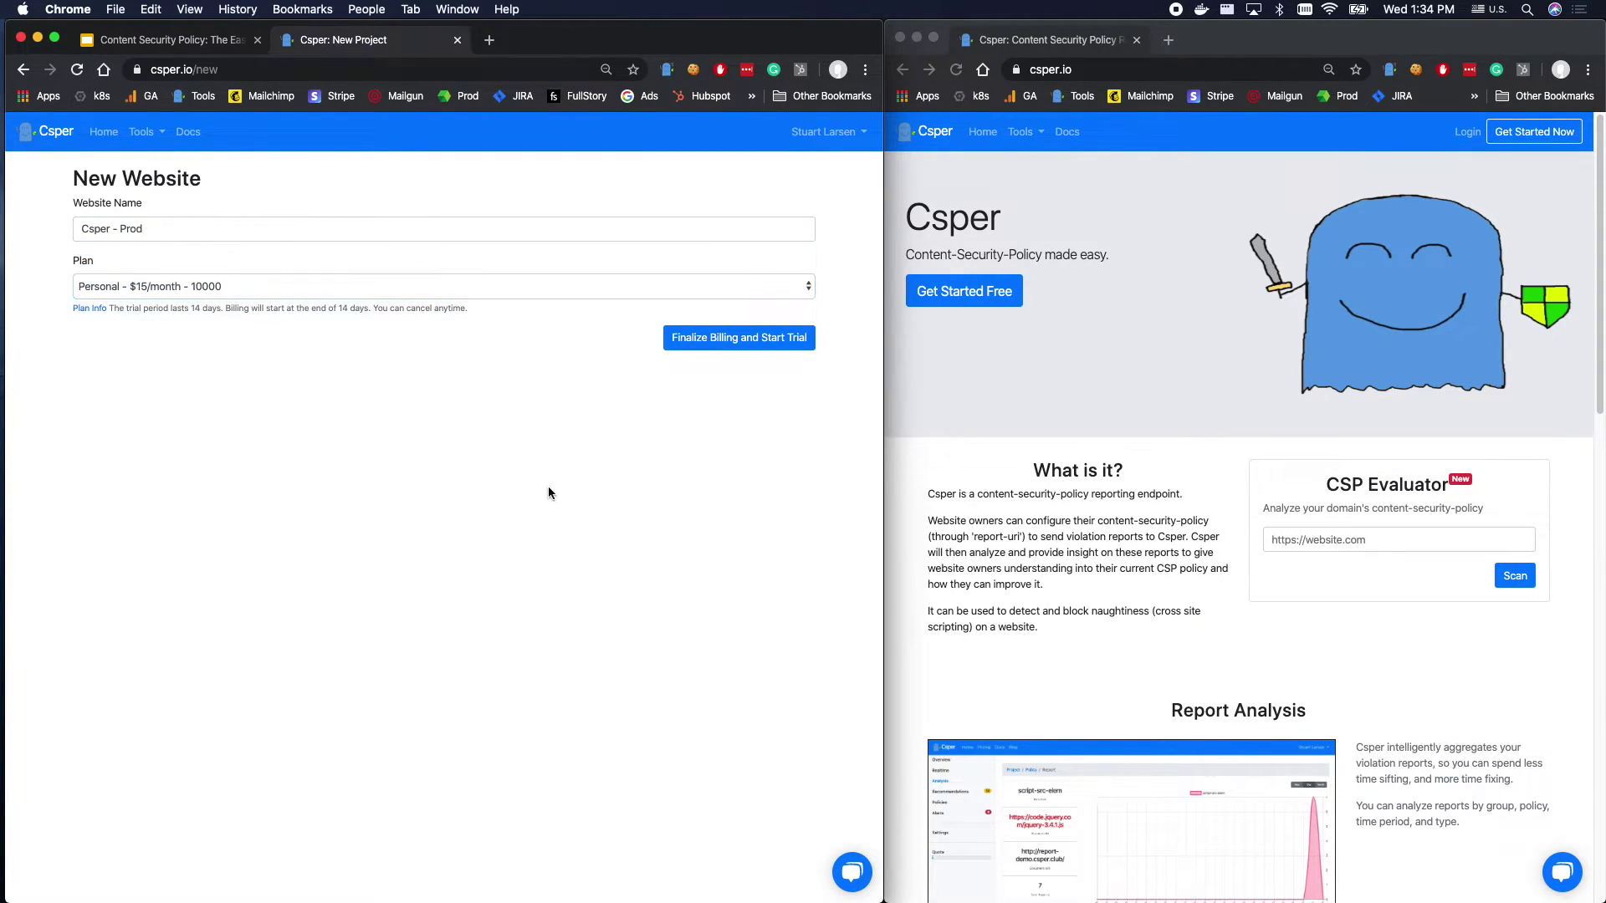
Finalize billing and start the trial, paying with Google Pay in Stripe Checkout.
left_click(747, 347)
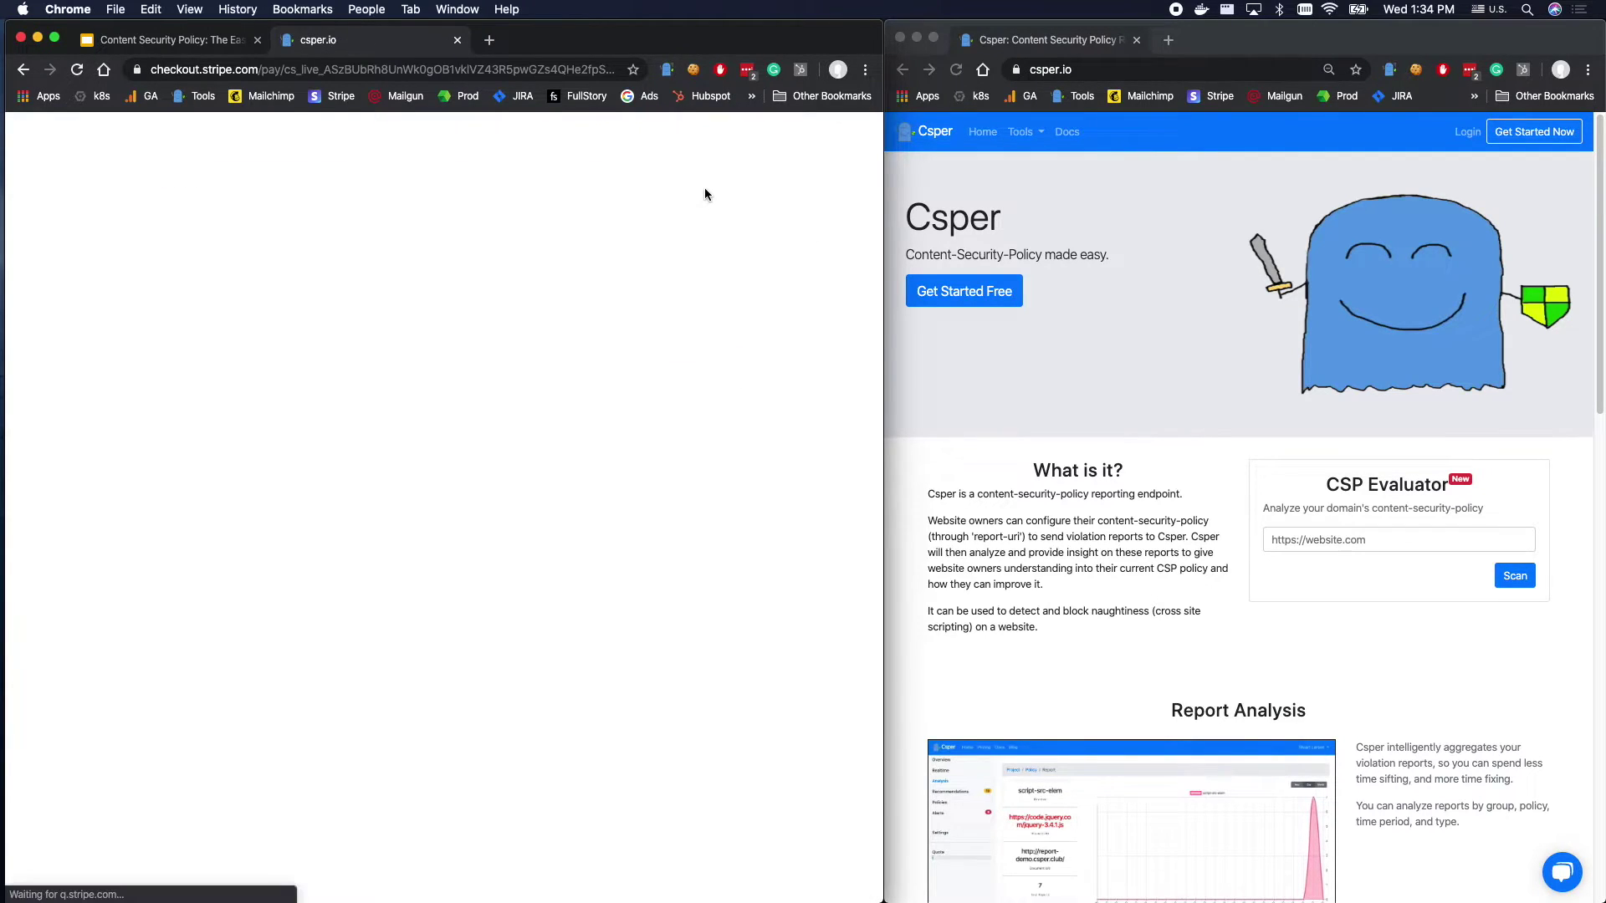
left_click(641, 313)
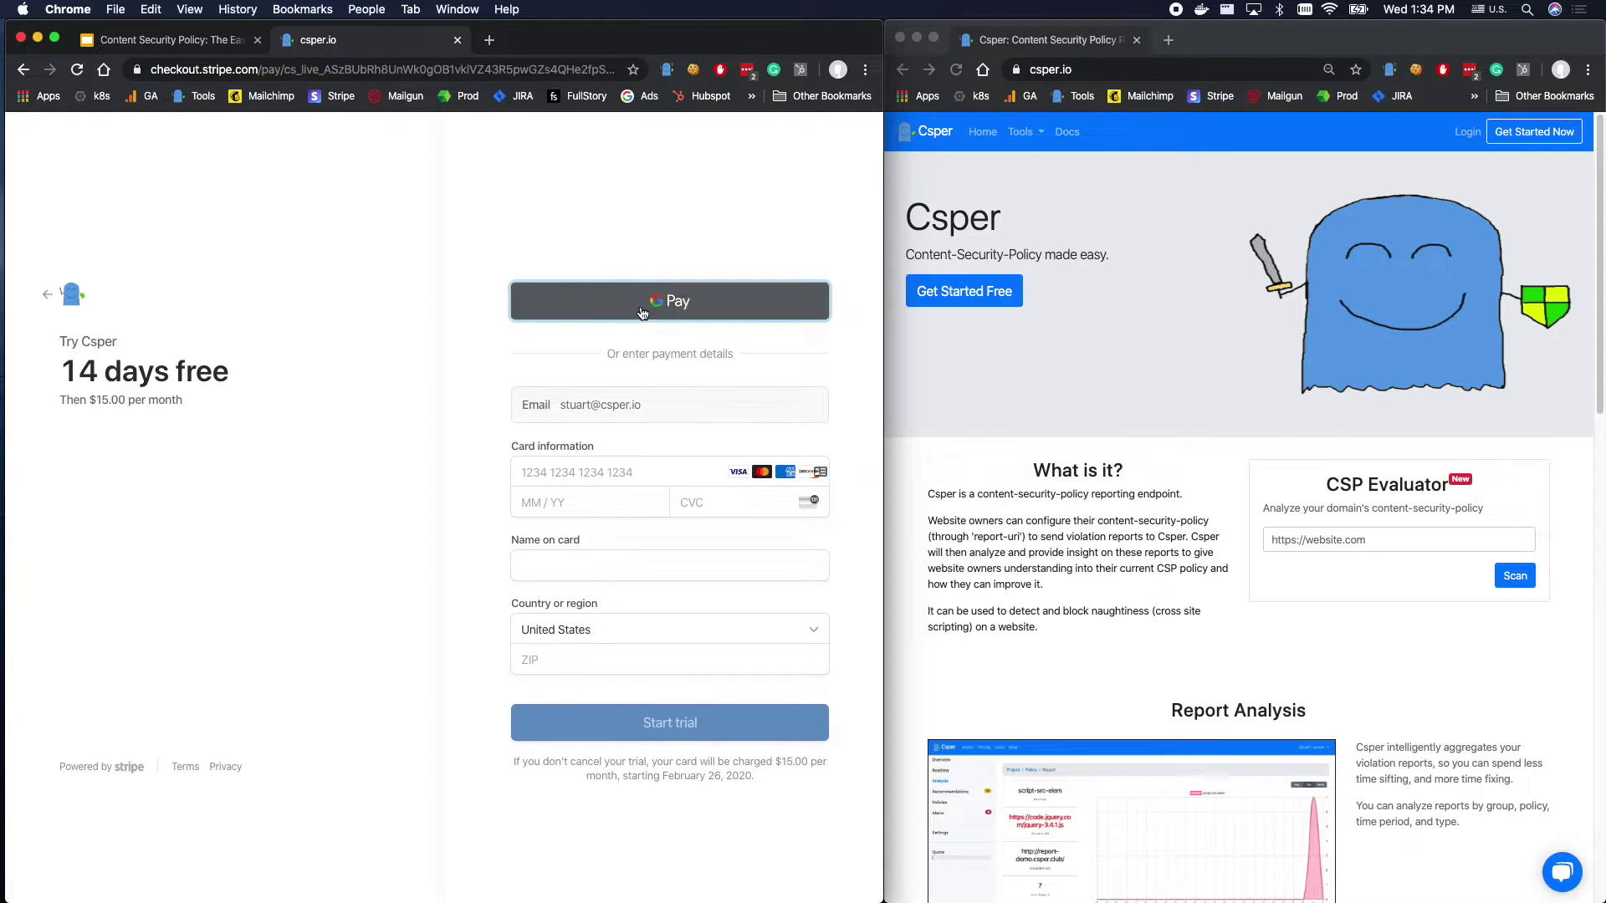
left_click(996, 500)
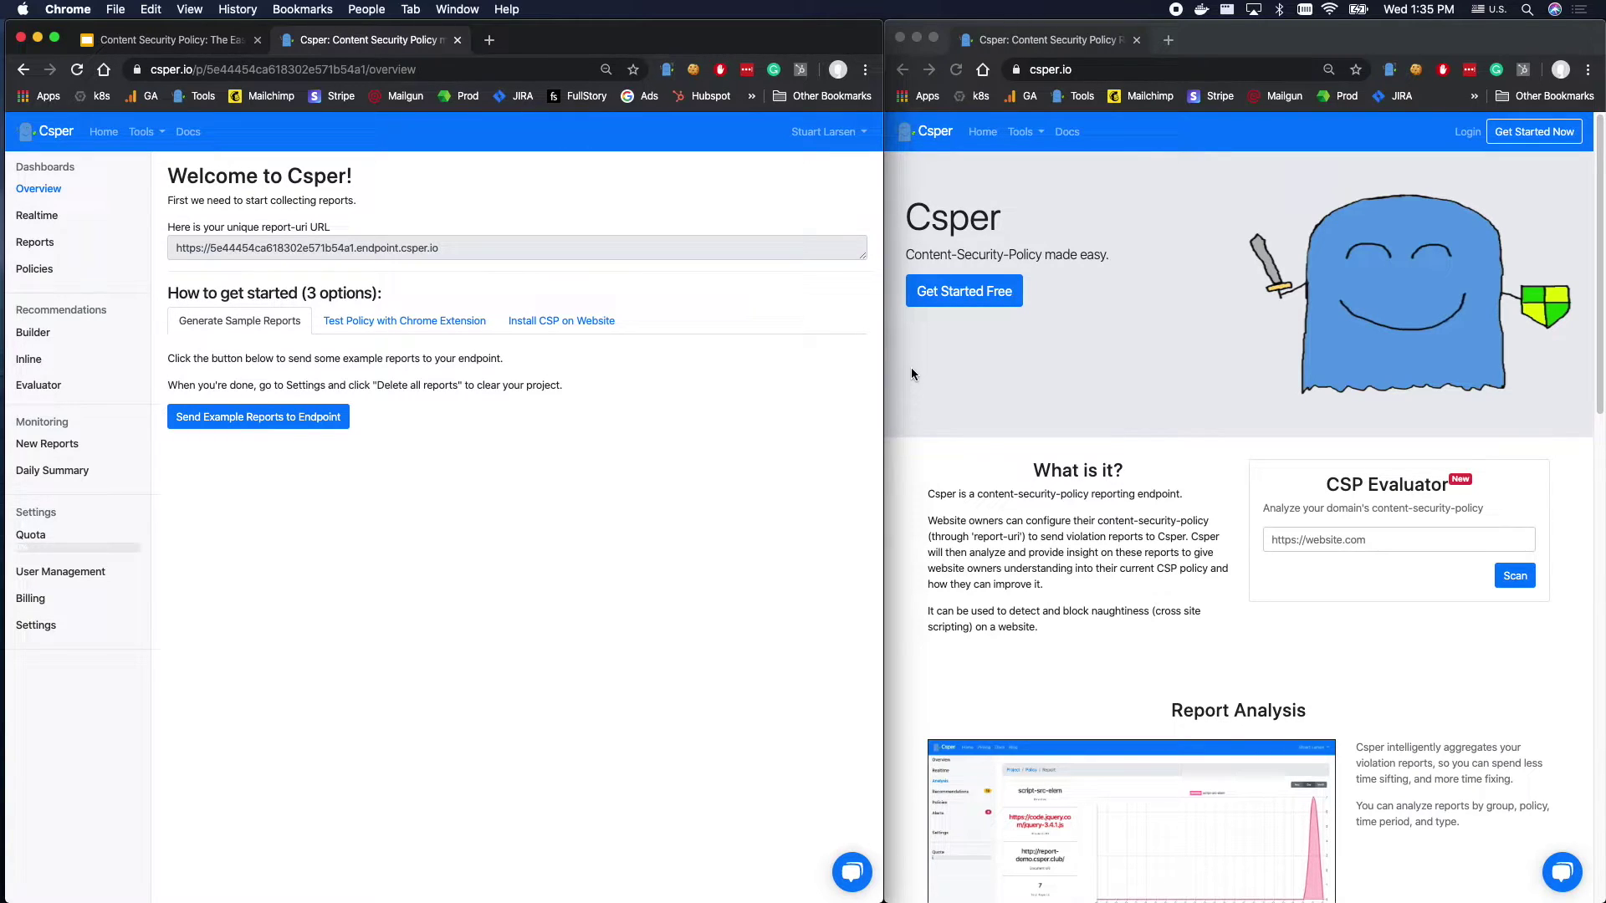
Browse the getting-started options and select the project's unique report-uri URL.
left_click(424, 324)
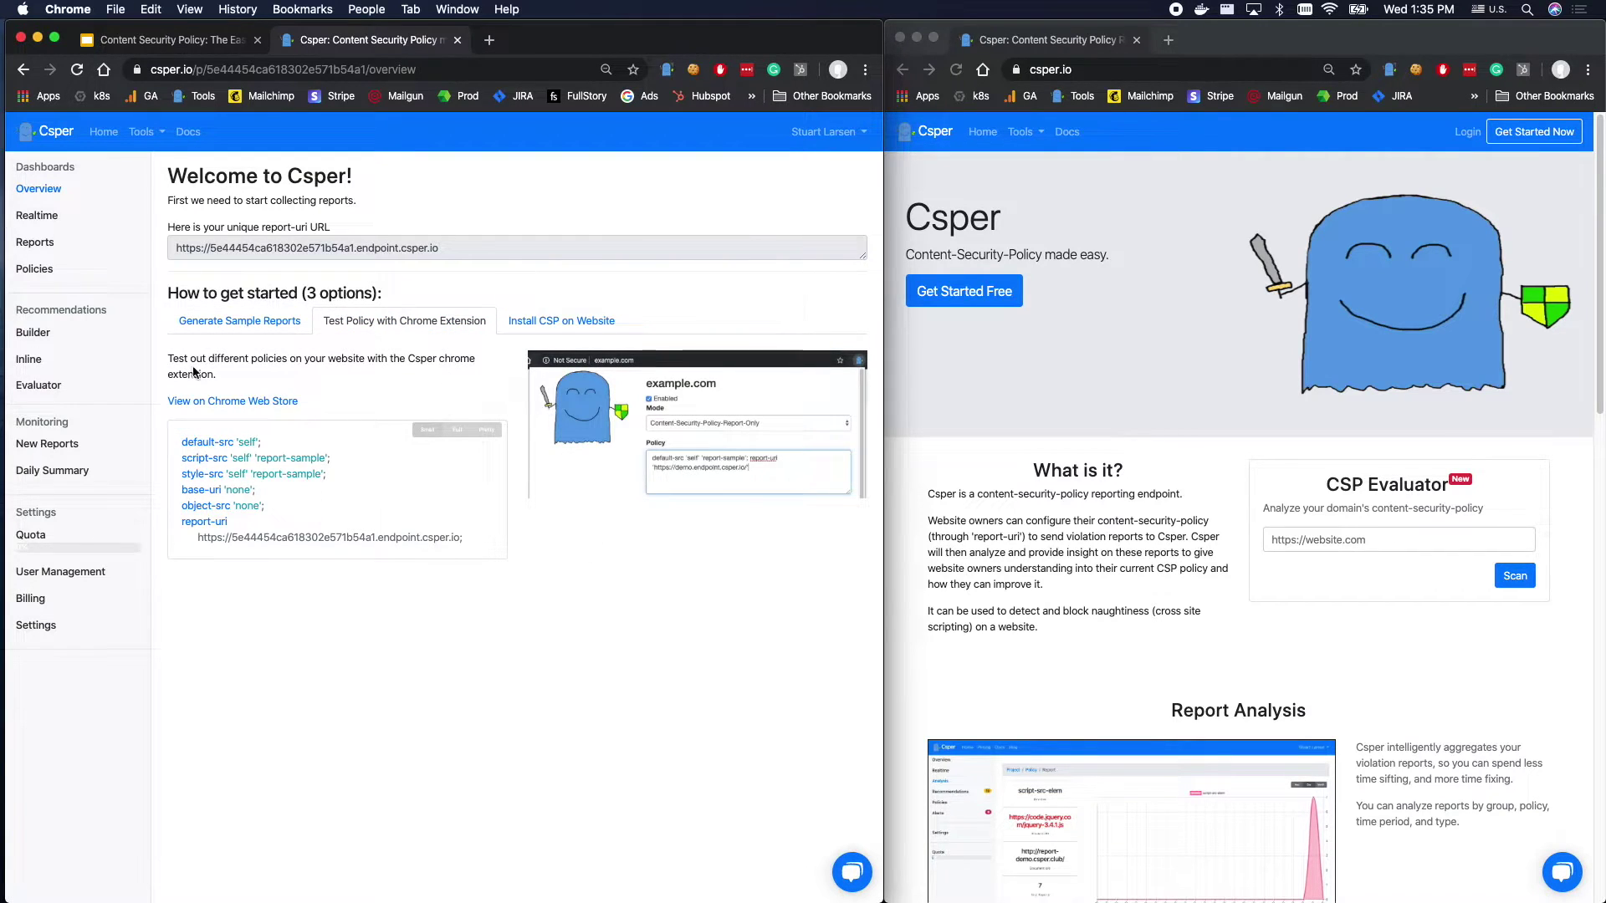
left_click(243, 322)
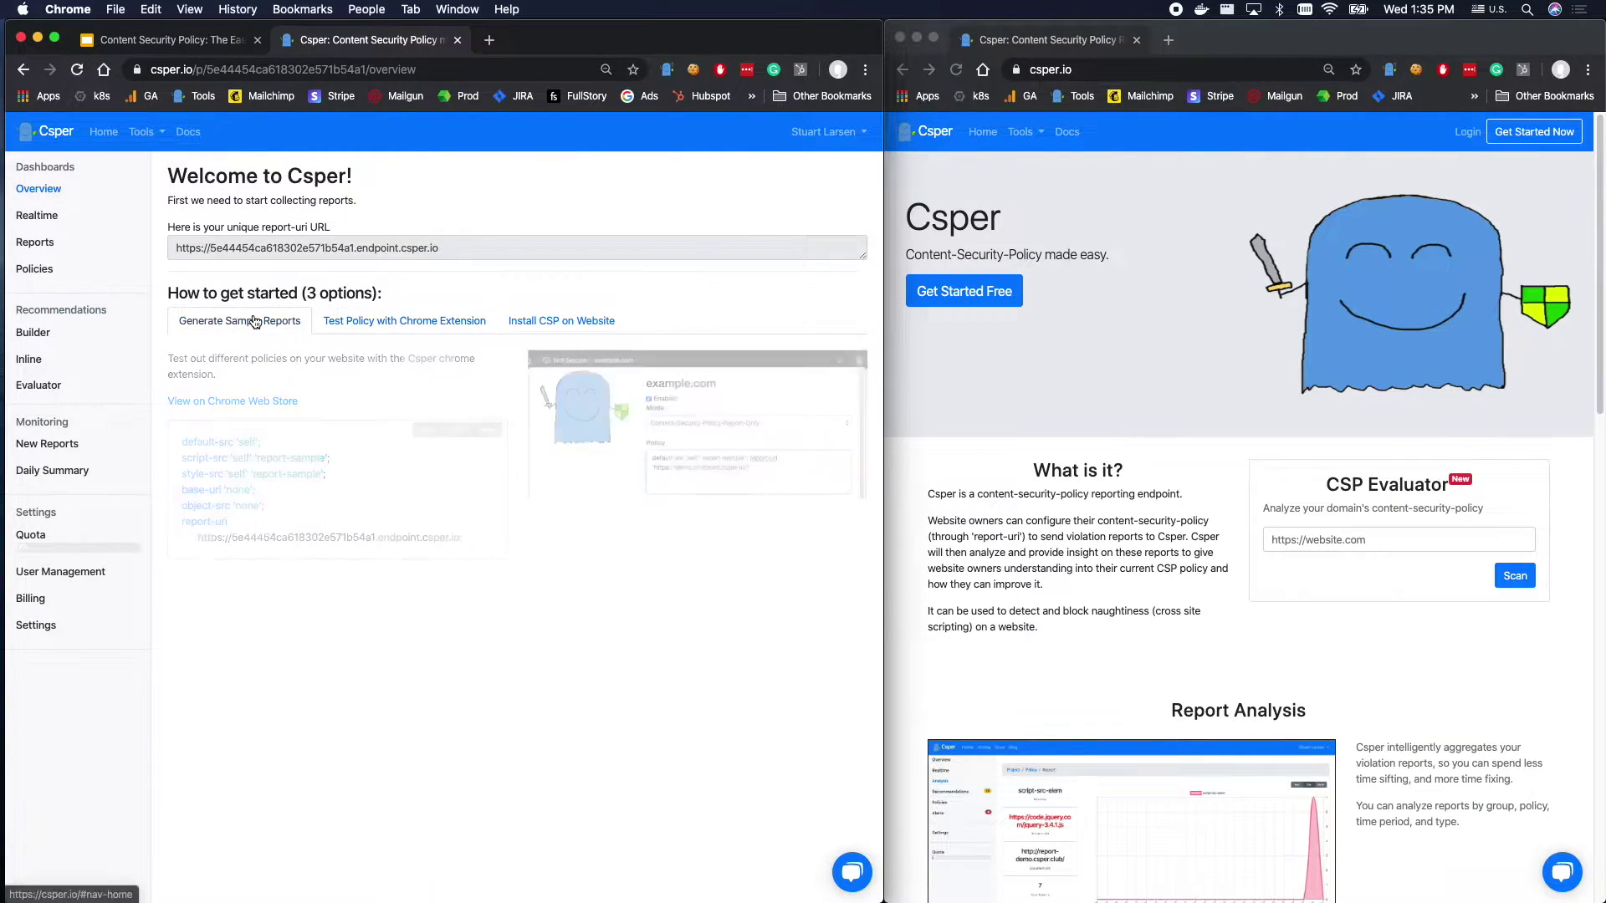
left_click(251, 248)
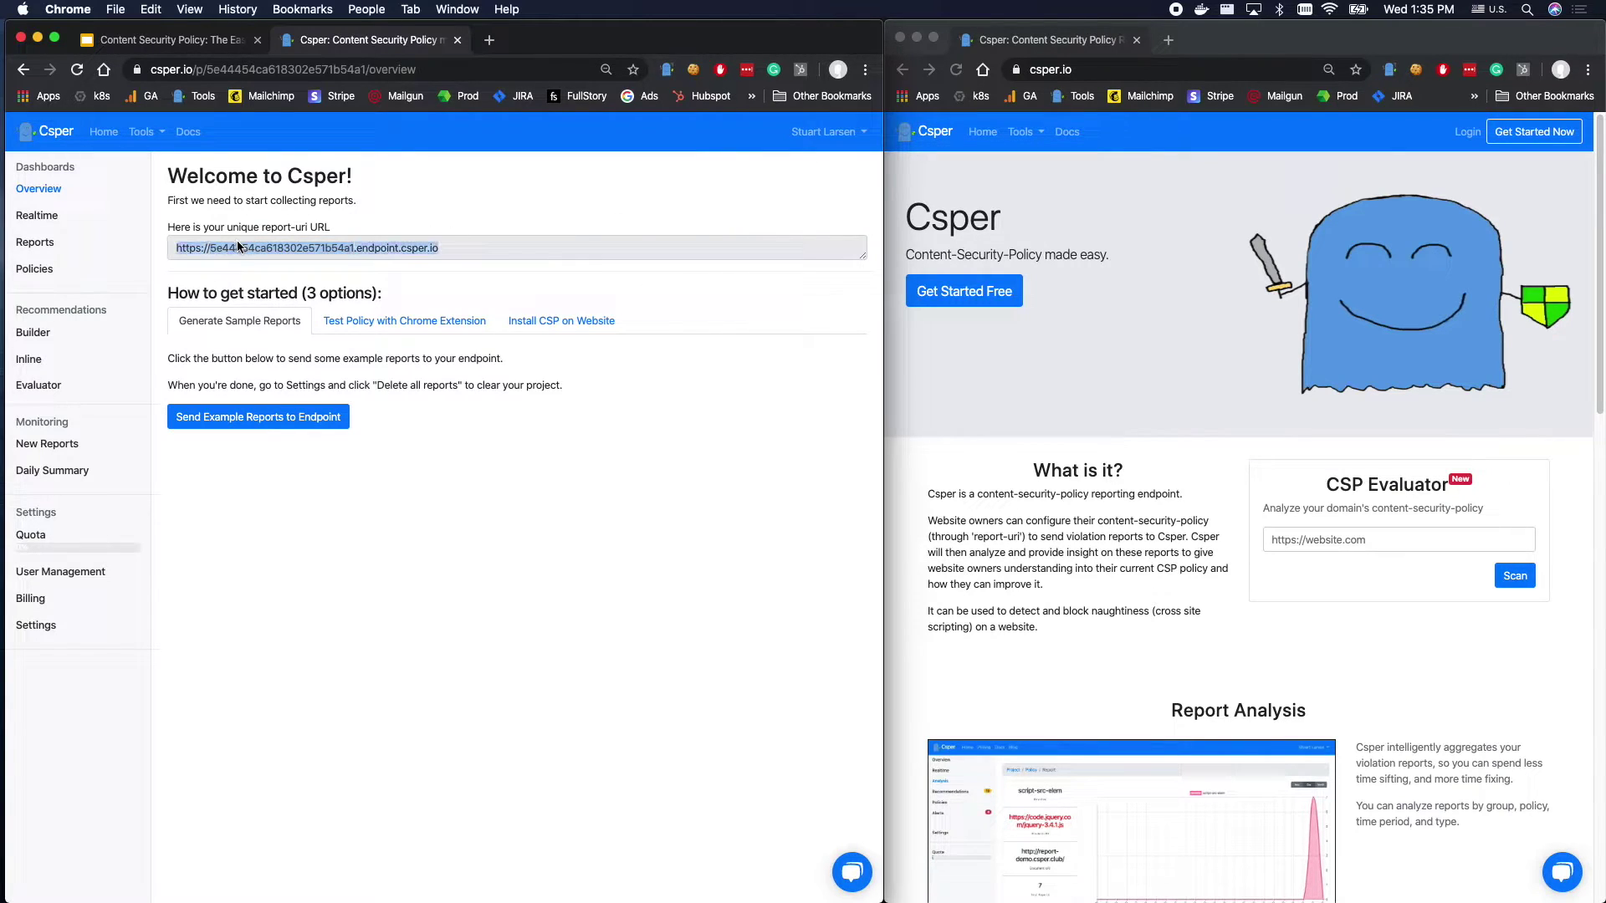
left_click(286, 245)
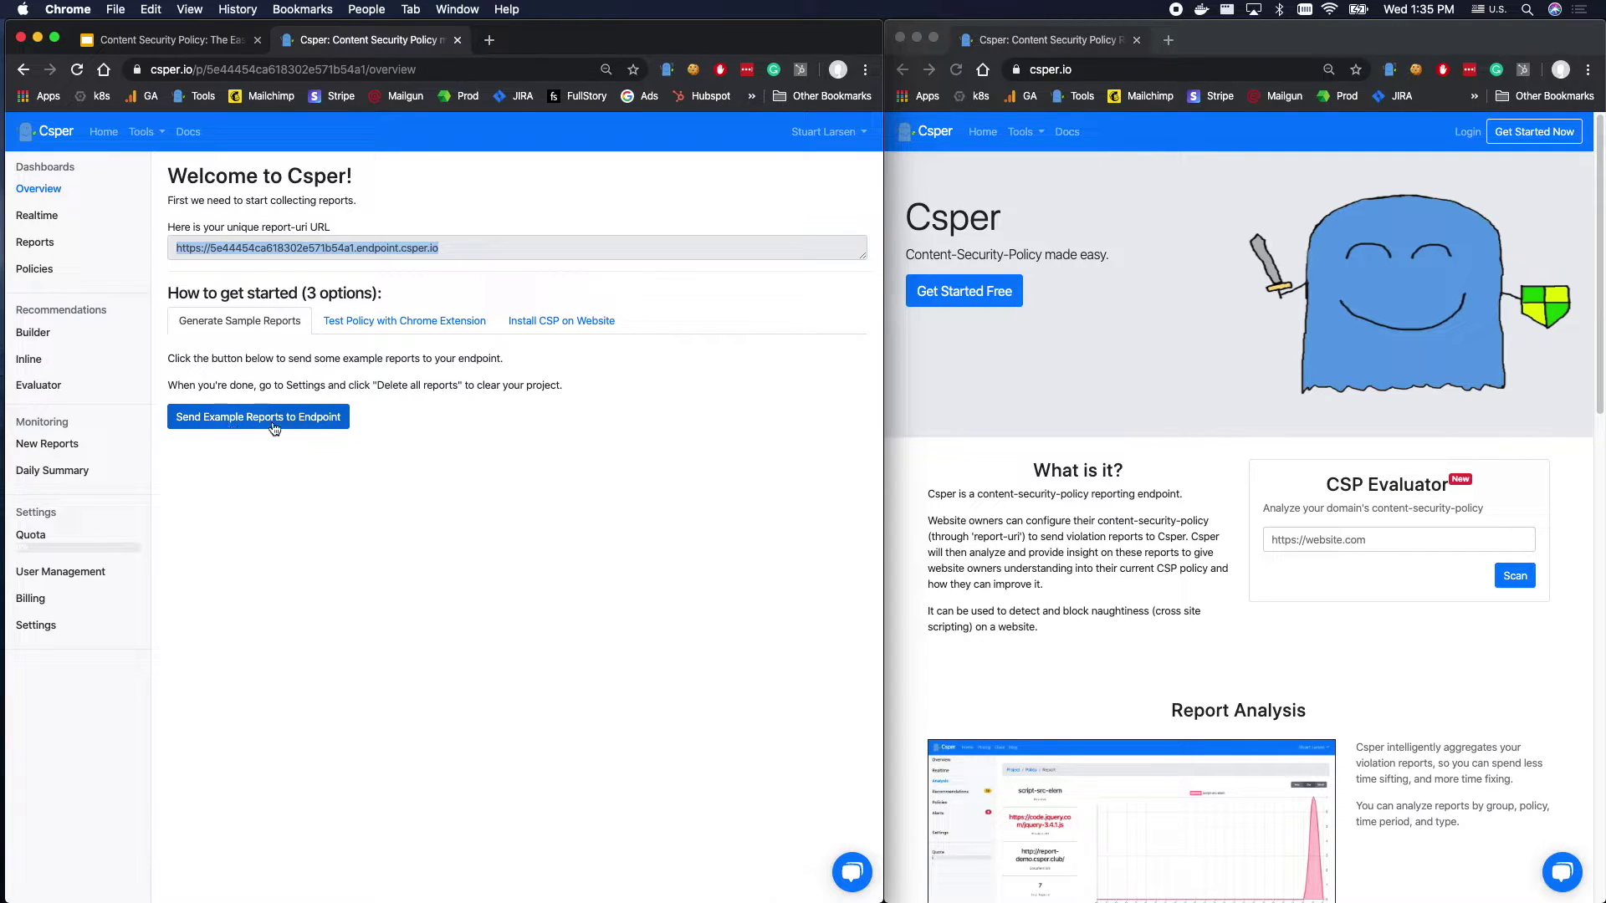
left_click(358, 249)
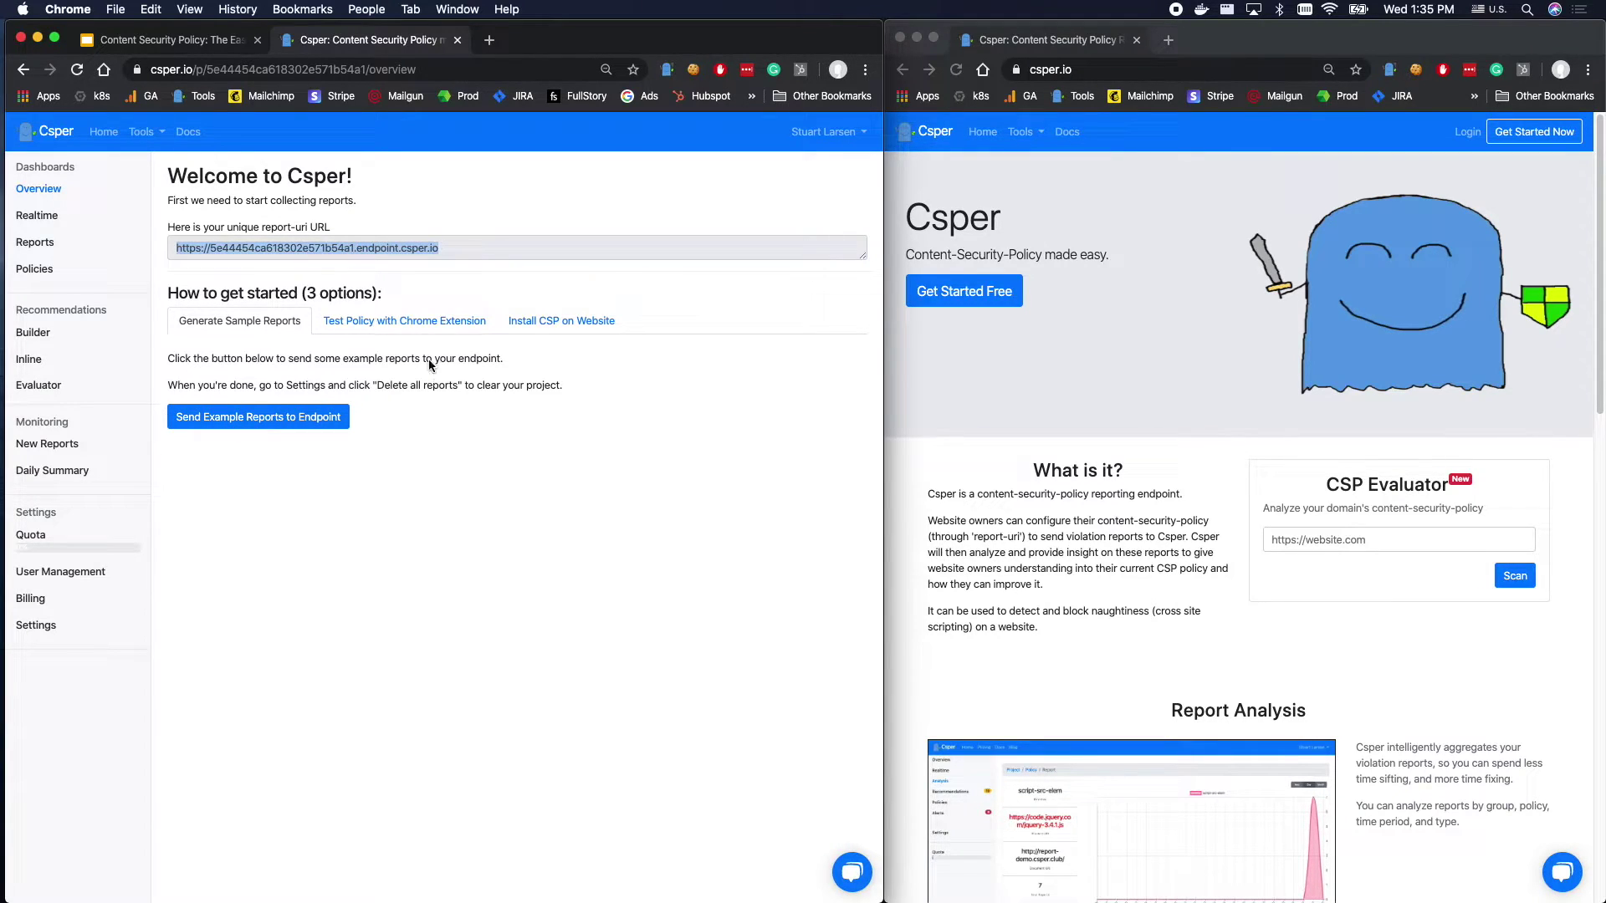
left_click(239, 384)
Show the Test Policy with Chrome Extension sample policy and highlight its default-src and script-src lines.
left_click(447, 321)
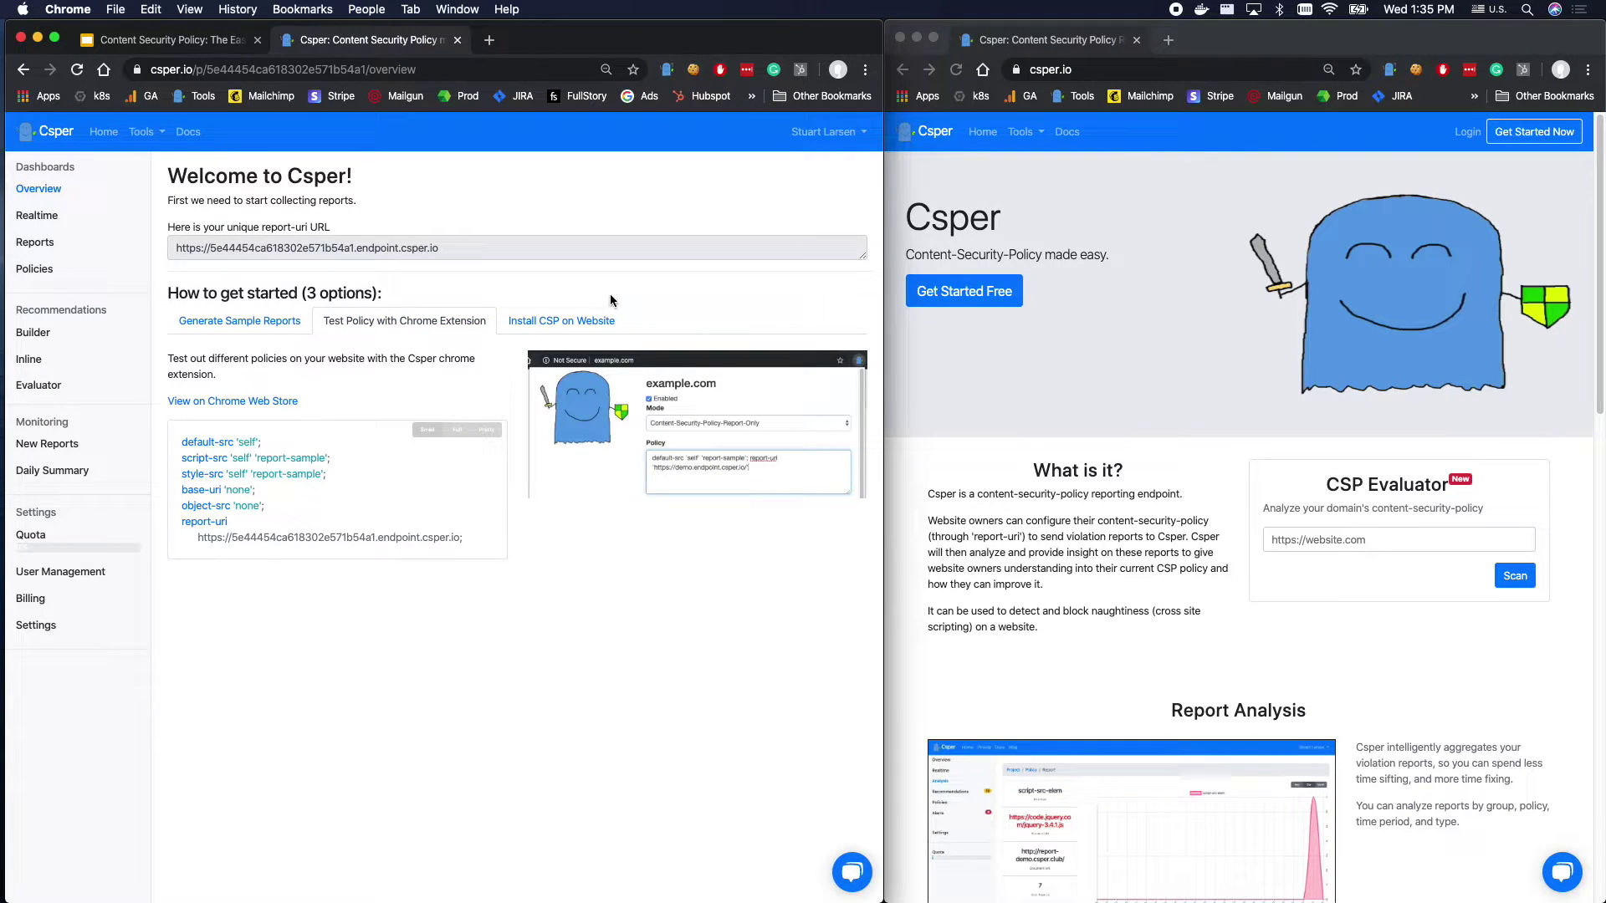
left_click_drag(246, 441, 235, 537)
left_click_drag(181, 442, 256, 443)
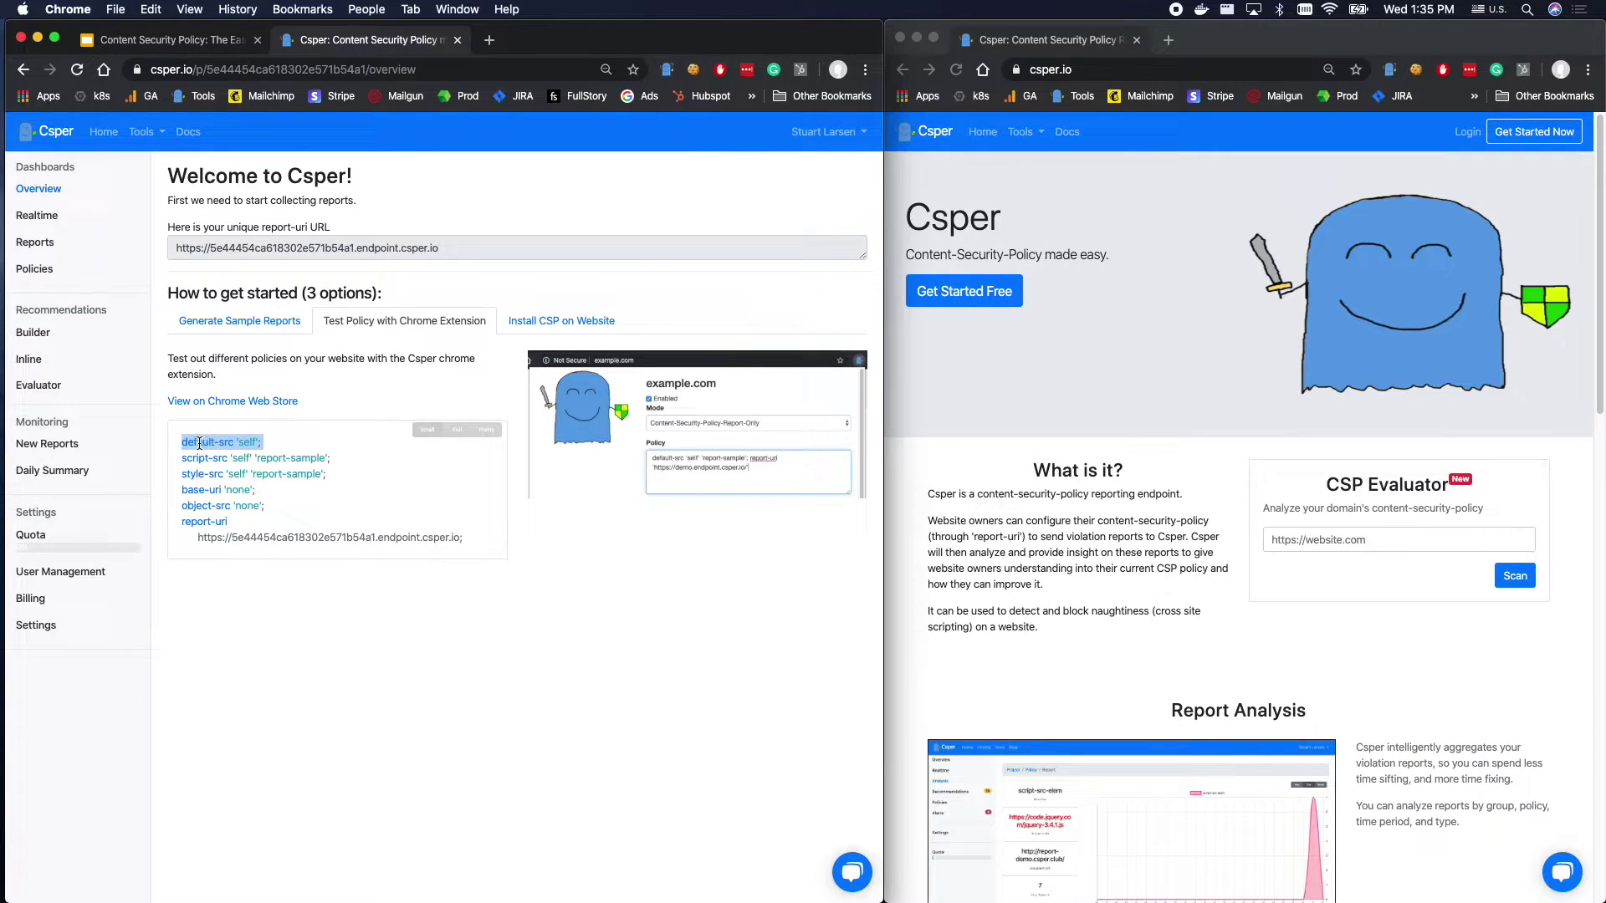
double_click(249, 441)
left_click_drag(184, 457, 330, 459)
left_click(309, 462)
double_click(276, 458)
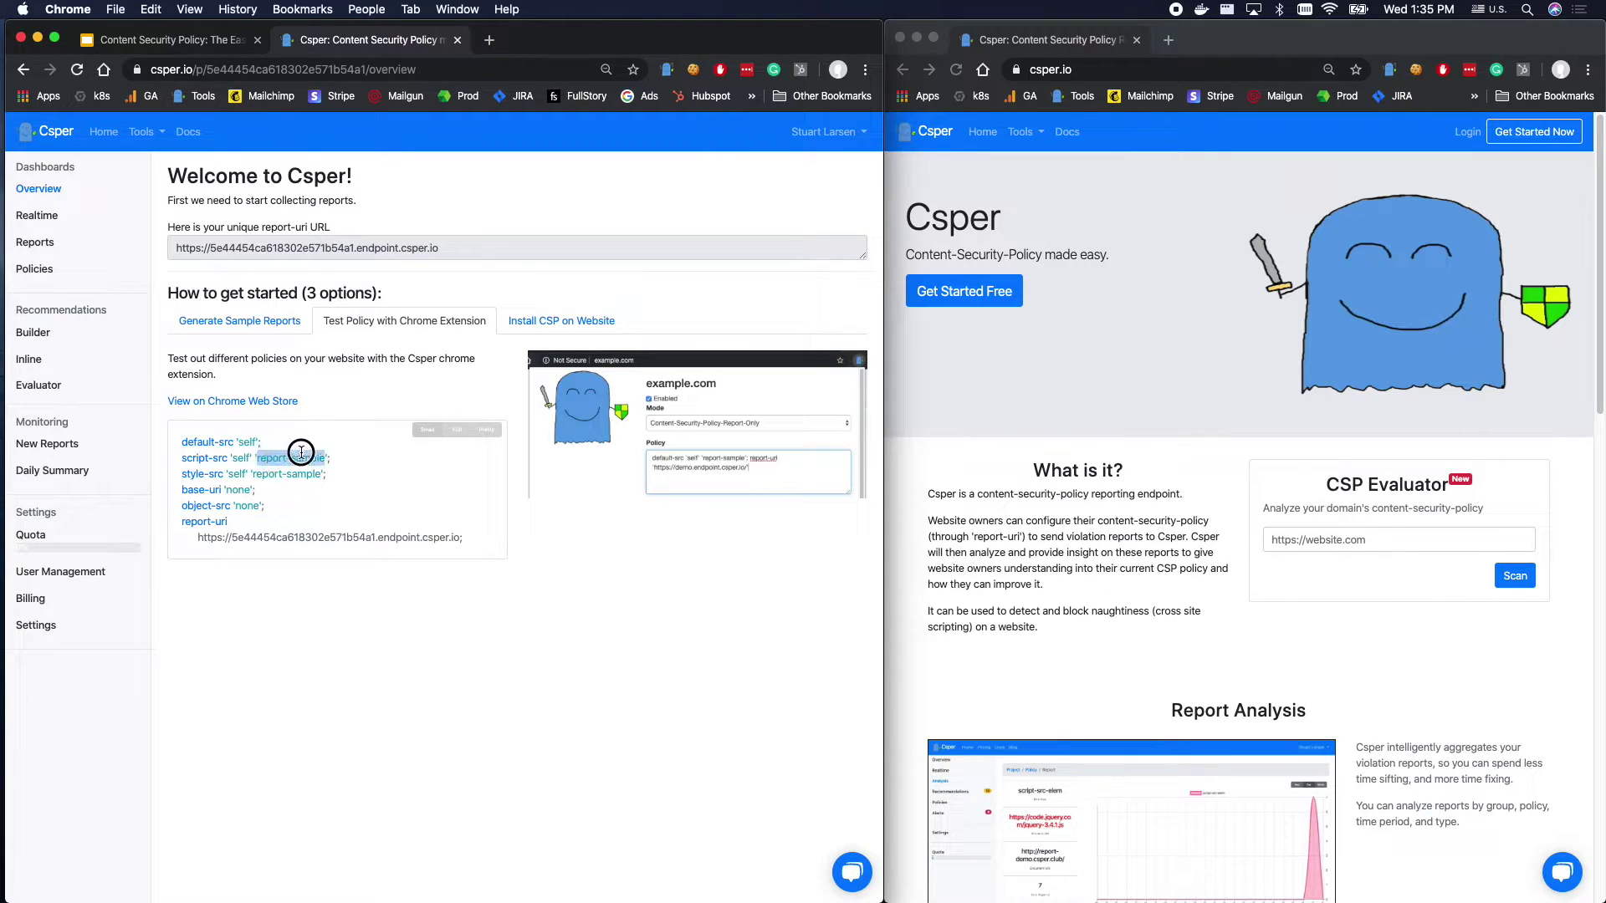
left_click_drag(301, 453, 292, 457)
triple_click(179, 459)
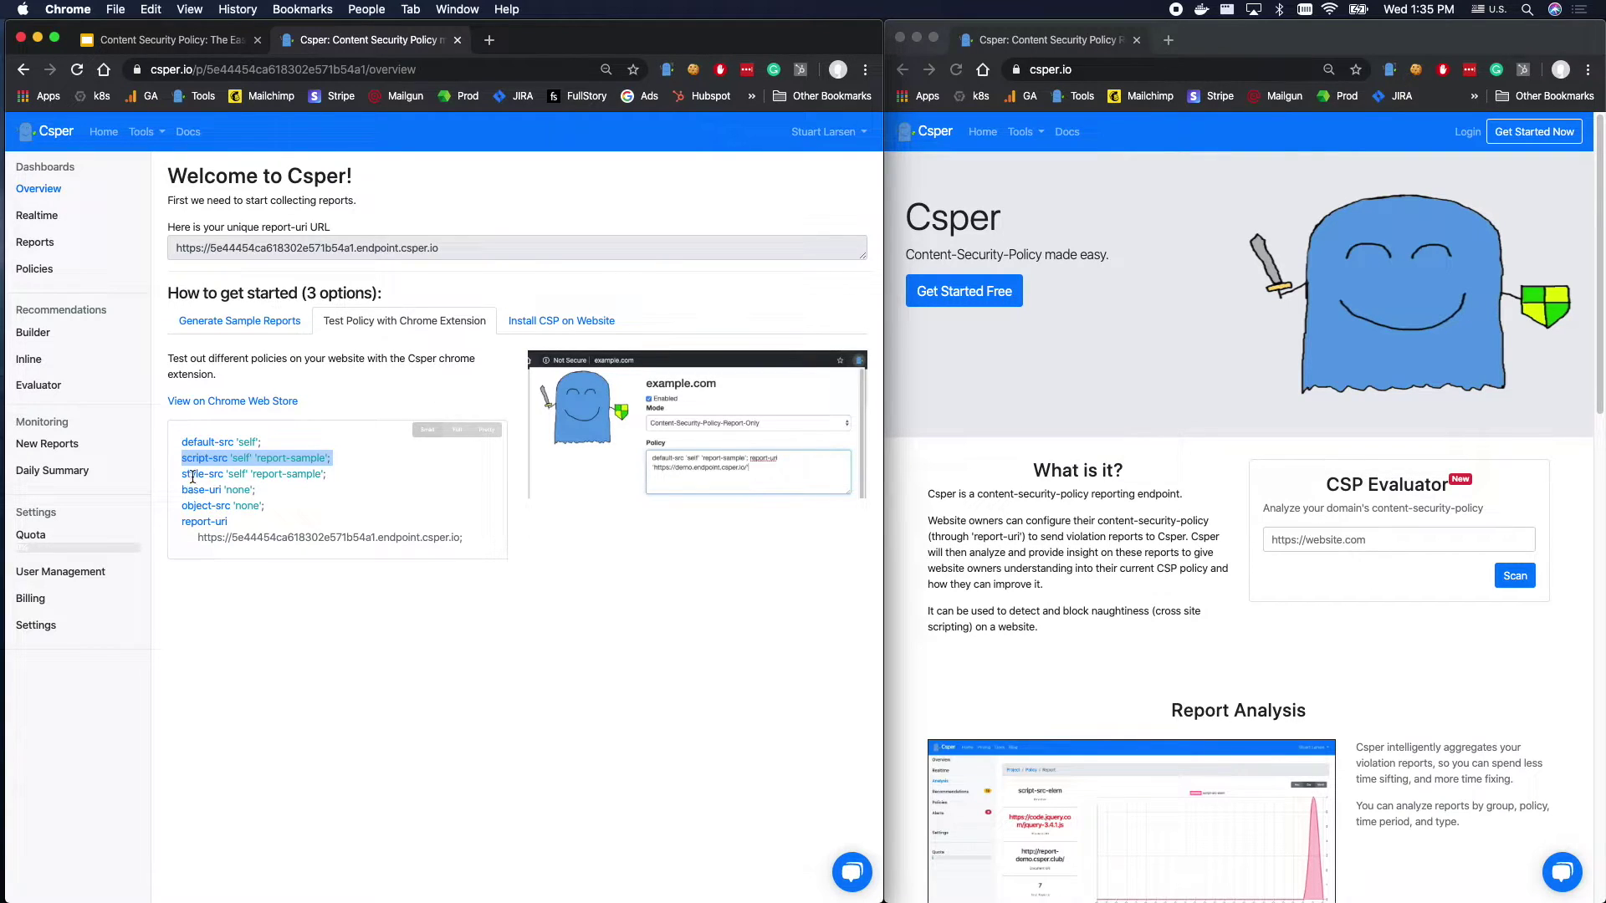
Go through the style-src, base-uri, object-src and report-uri lines, then select the whole sample policy.
triple_click(192, 475)
left_click(191, 484)
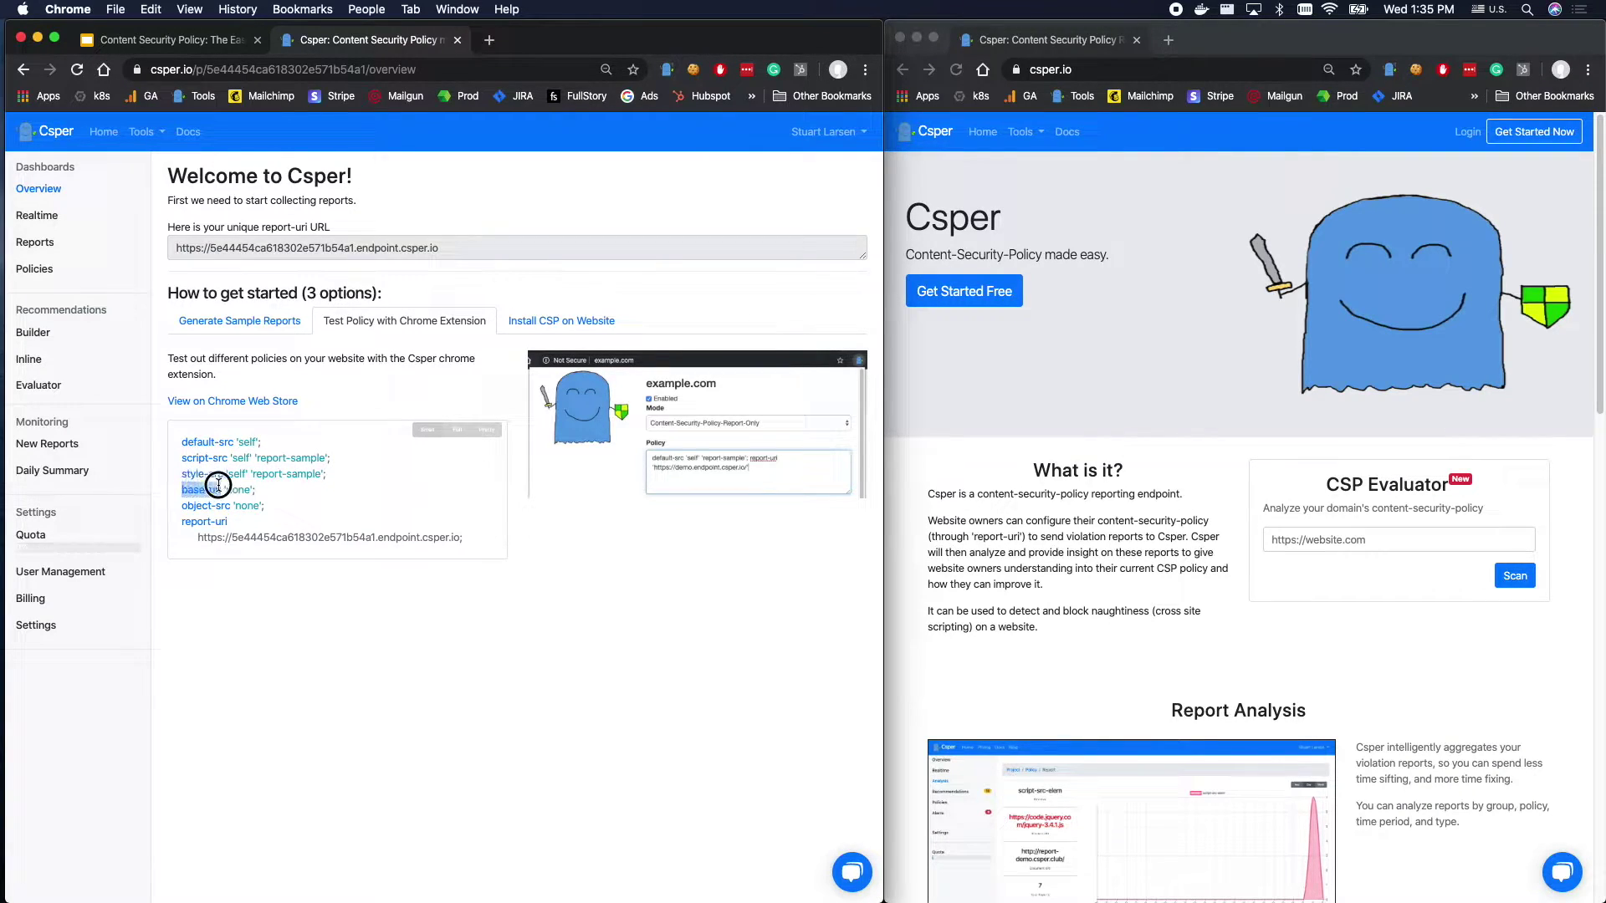
double_click(238, 490)
triple_click(200, 506)
left_click(254, 503)
double_click(222, 521)
left_click_drag(179, 441, 464, 538)
key("super+c")
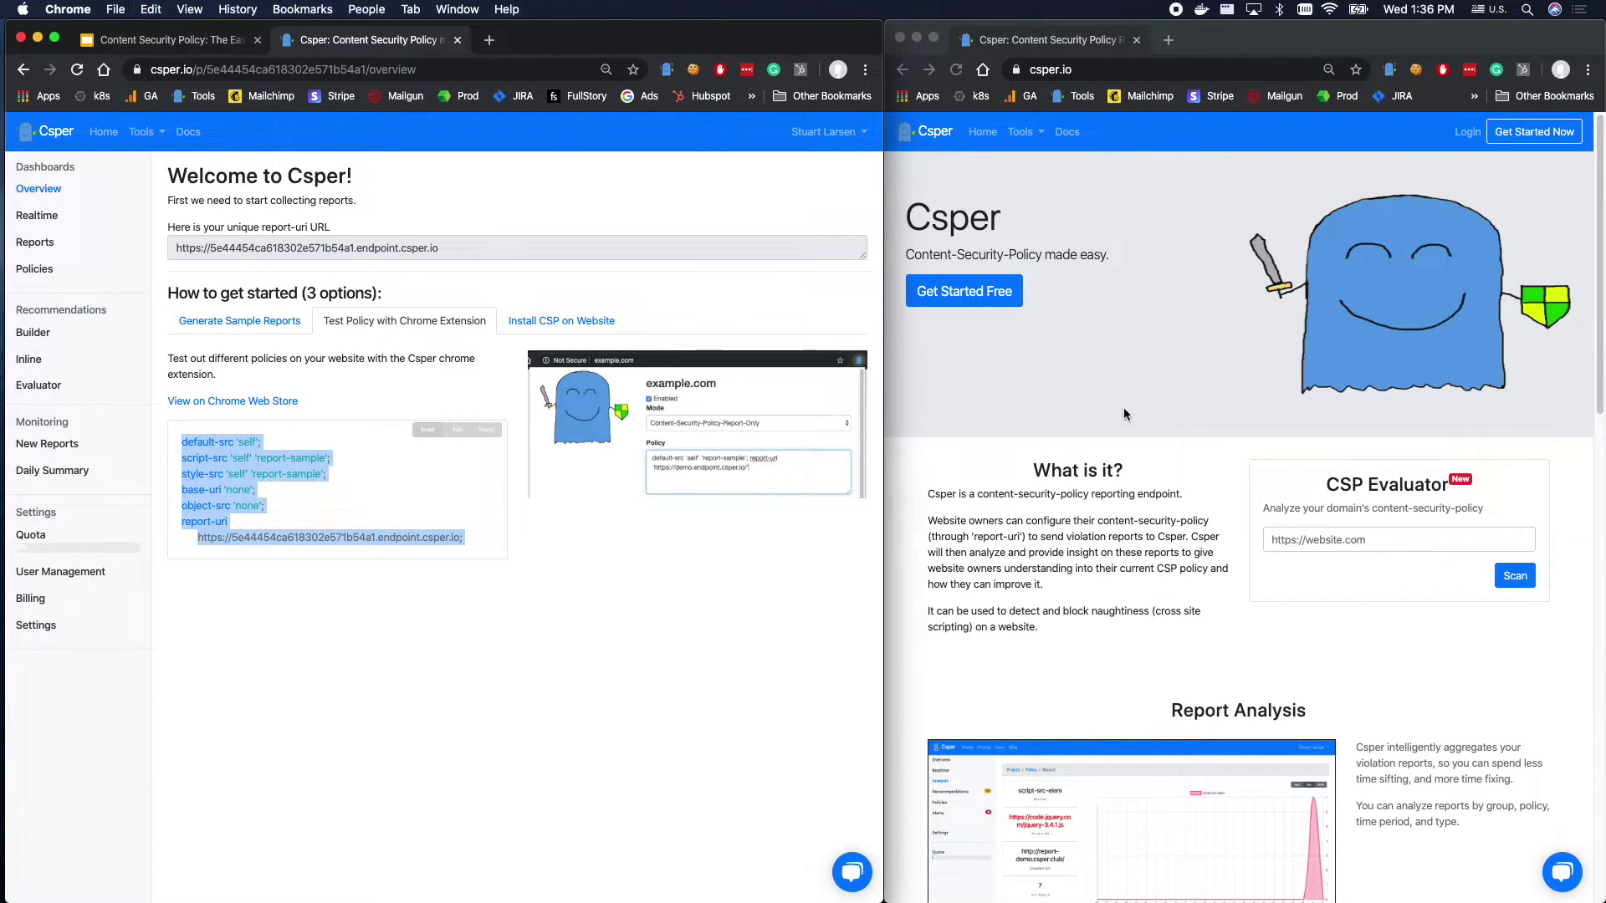
Paste the sample policy into the extension, enable it, and view the Realtime dashboard.
left_click(1404, 157)
left_click(1389, 70)
left_click(1115, 243)
key("super+v")
left_click(1014, 138)
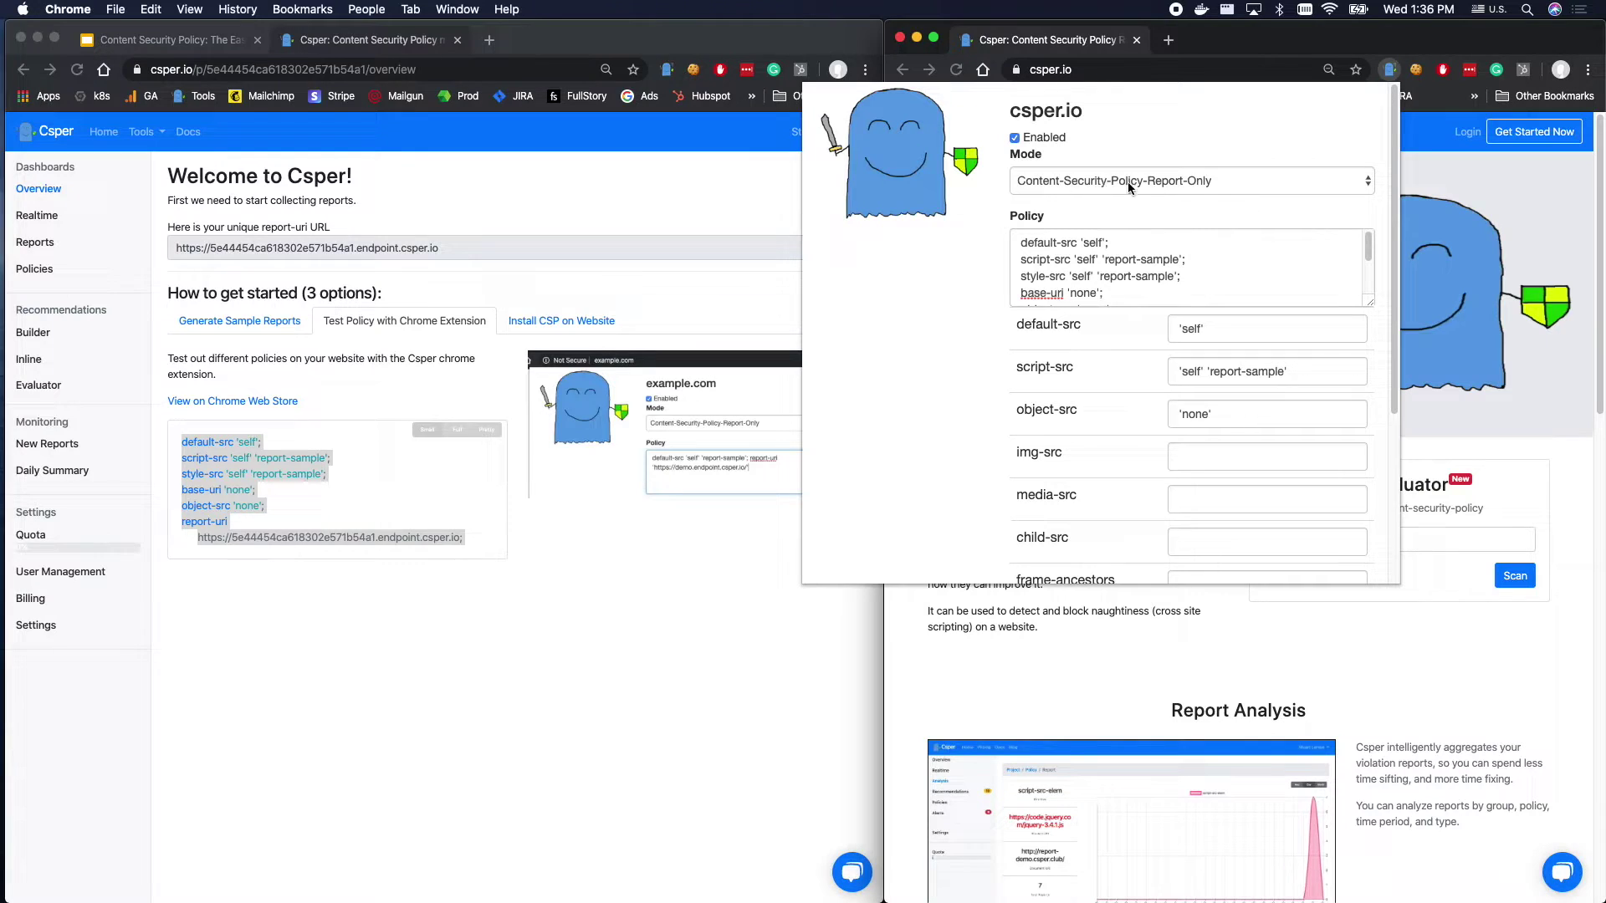
scroll(1096, 428, "down", 5)
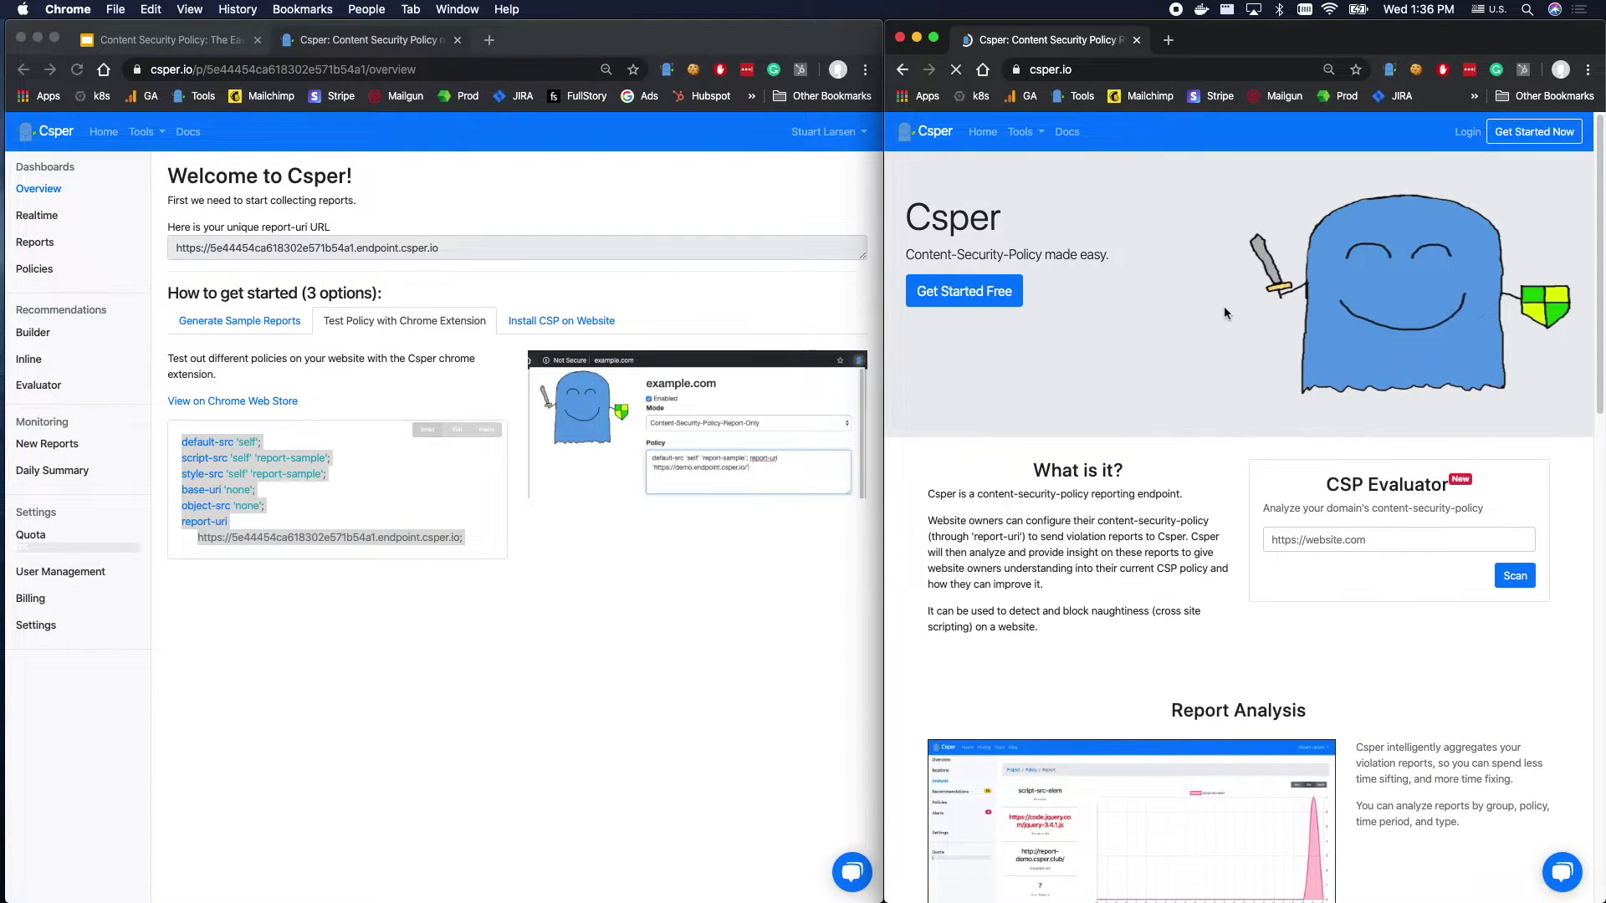
left_click(50, 215)
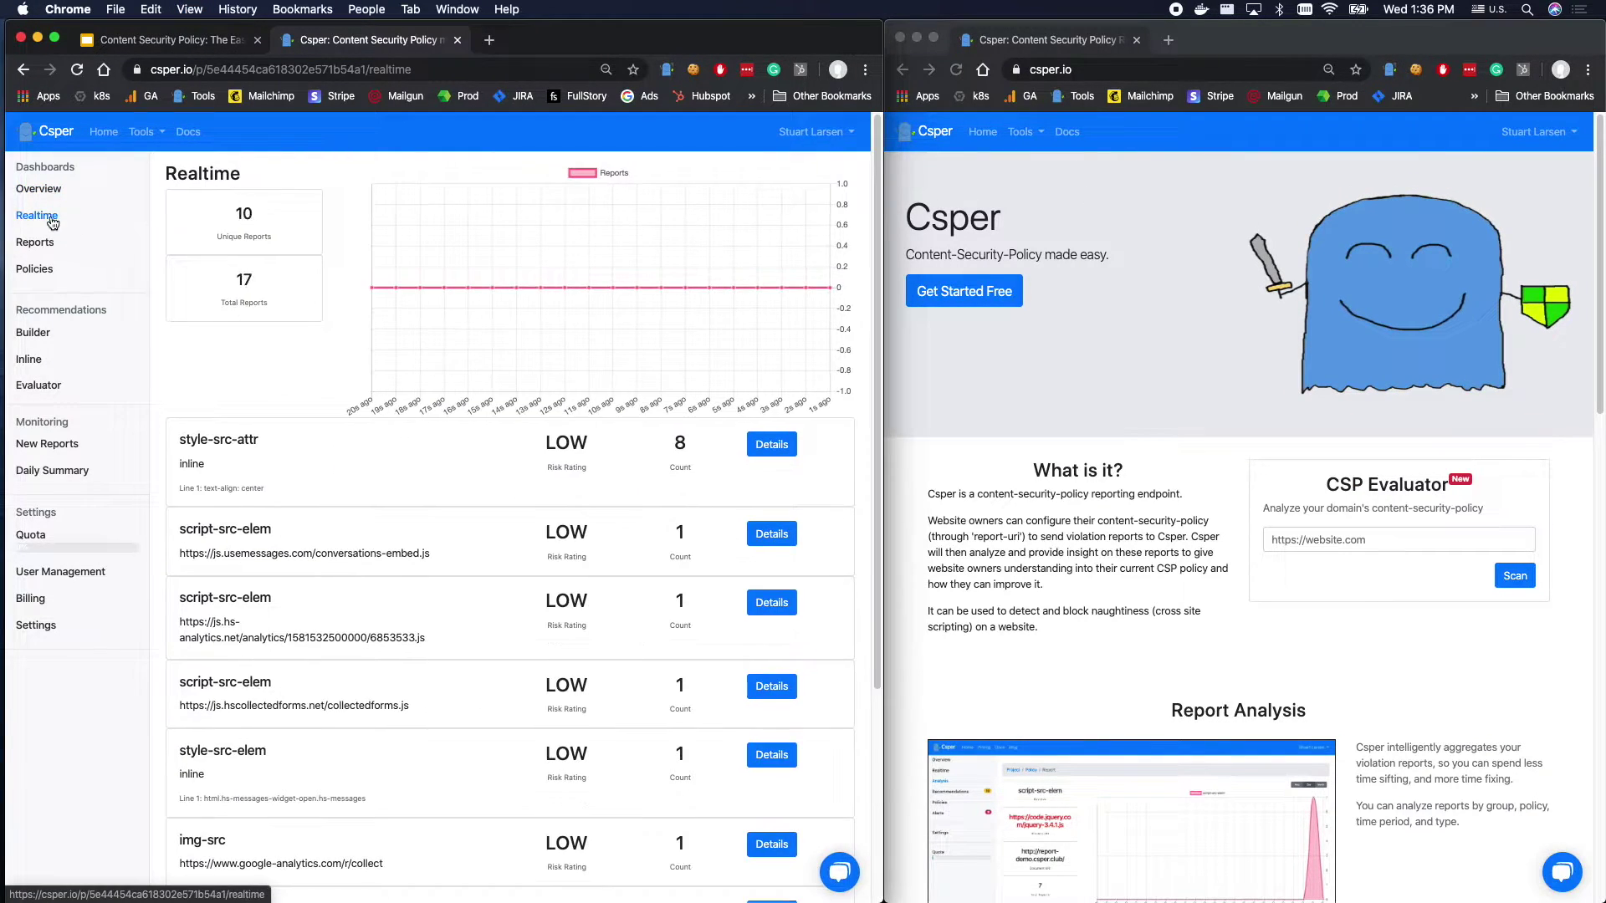
In the right window, visit the Register page, CSP Evaluator and the csper.io scan result.
left_click(1311, 327)
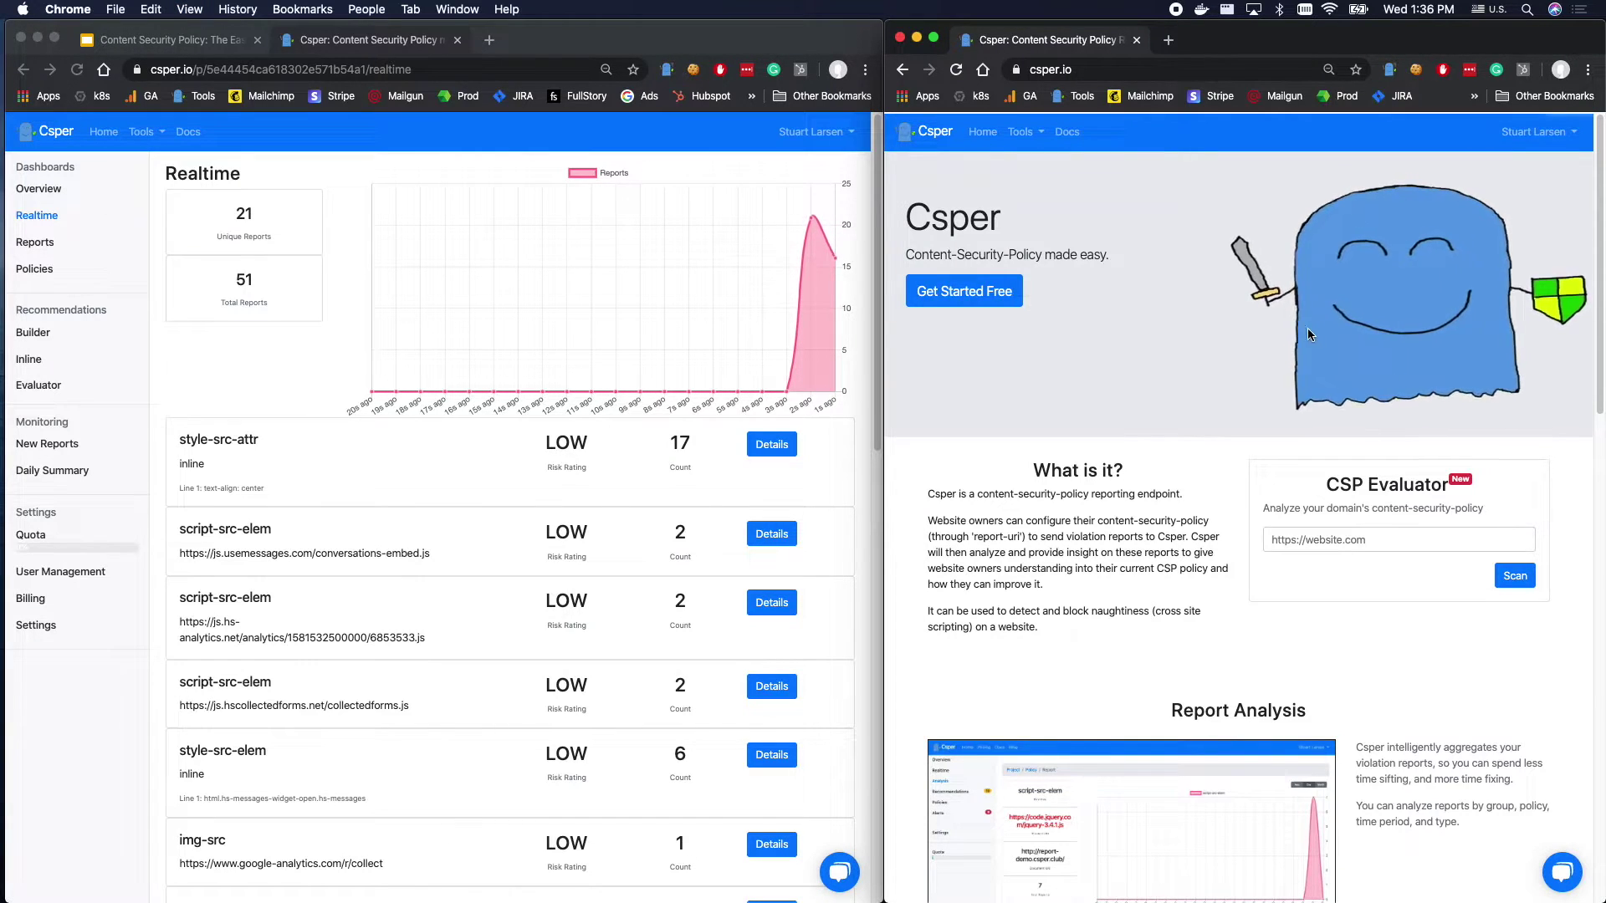
scroll(1236, 615, "down", 3)
scroll(1237, 615, "down", 10)
scroll(1236, 615, "up", 15)
left_click(961, 292)
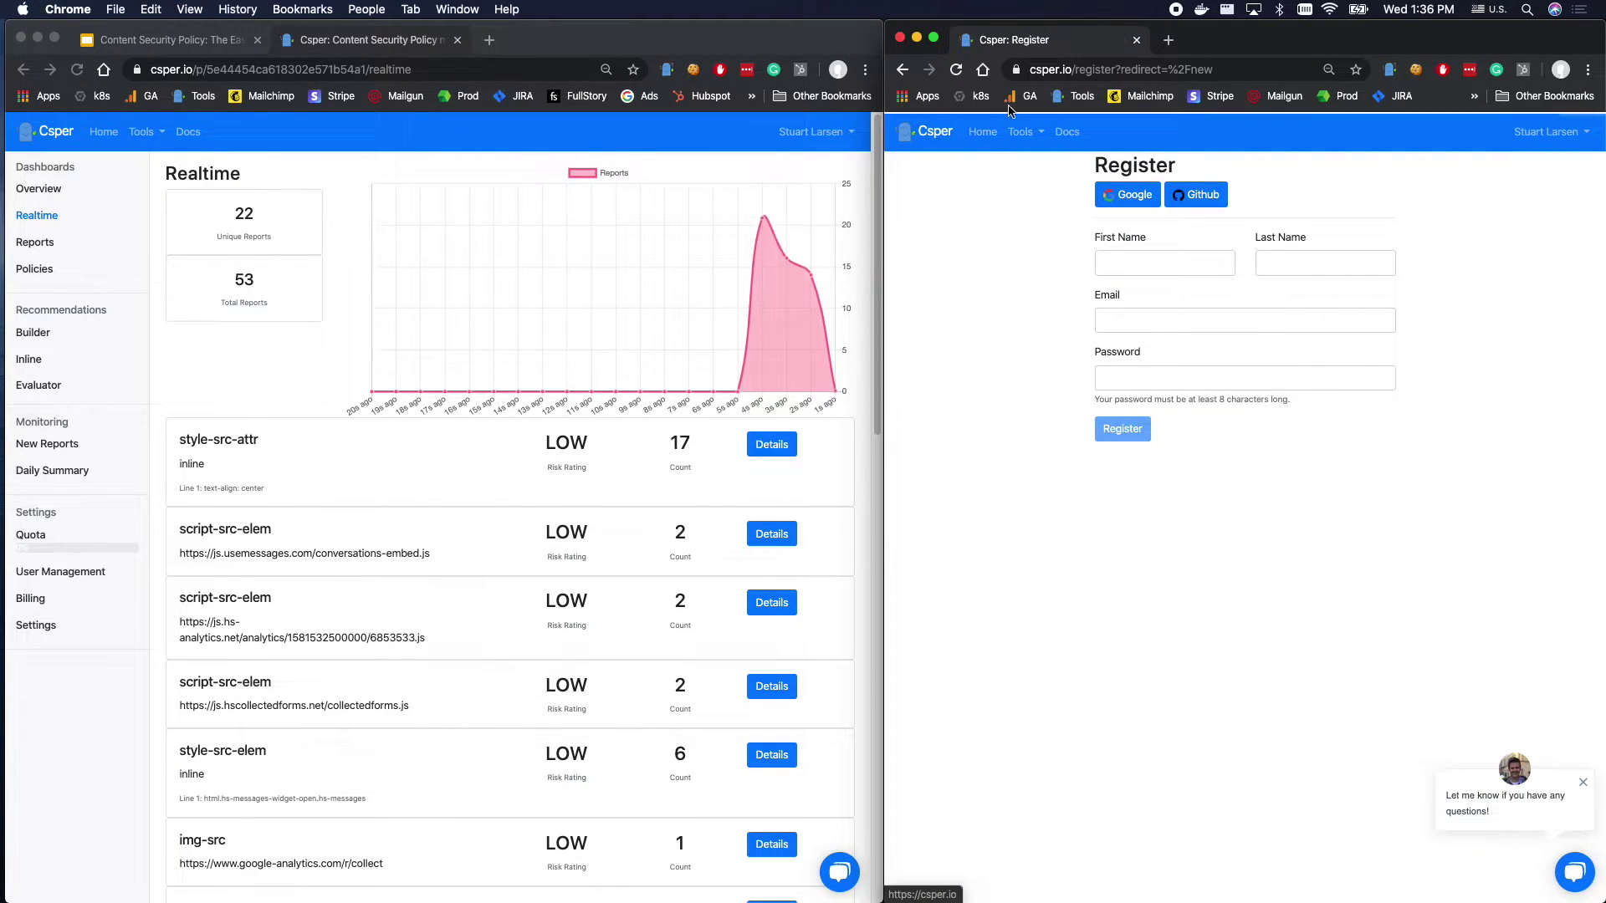
left_click(1020, 134)
left_click(1037, 158)
left_click(1030, 132)
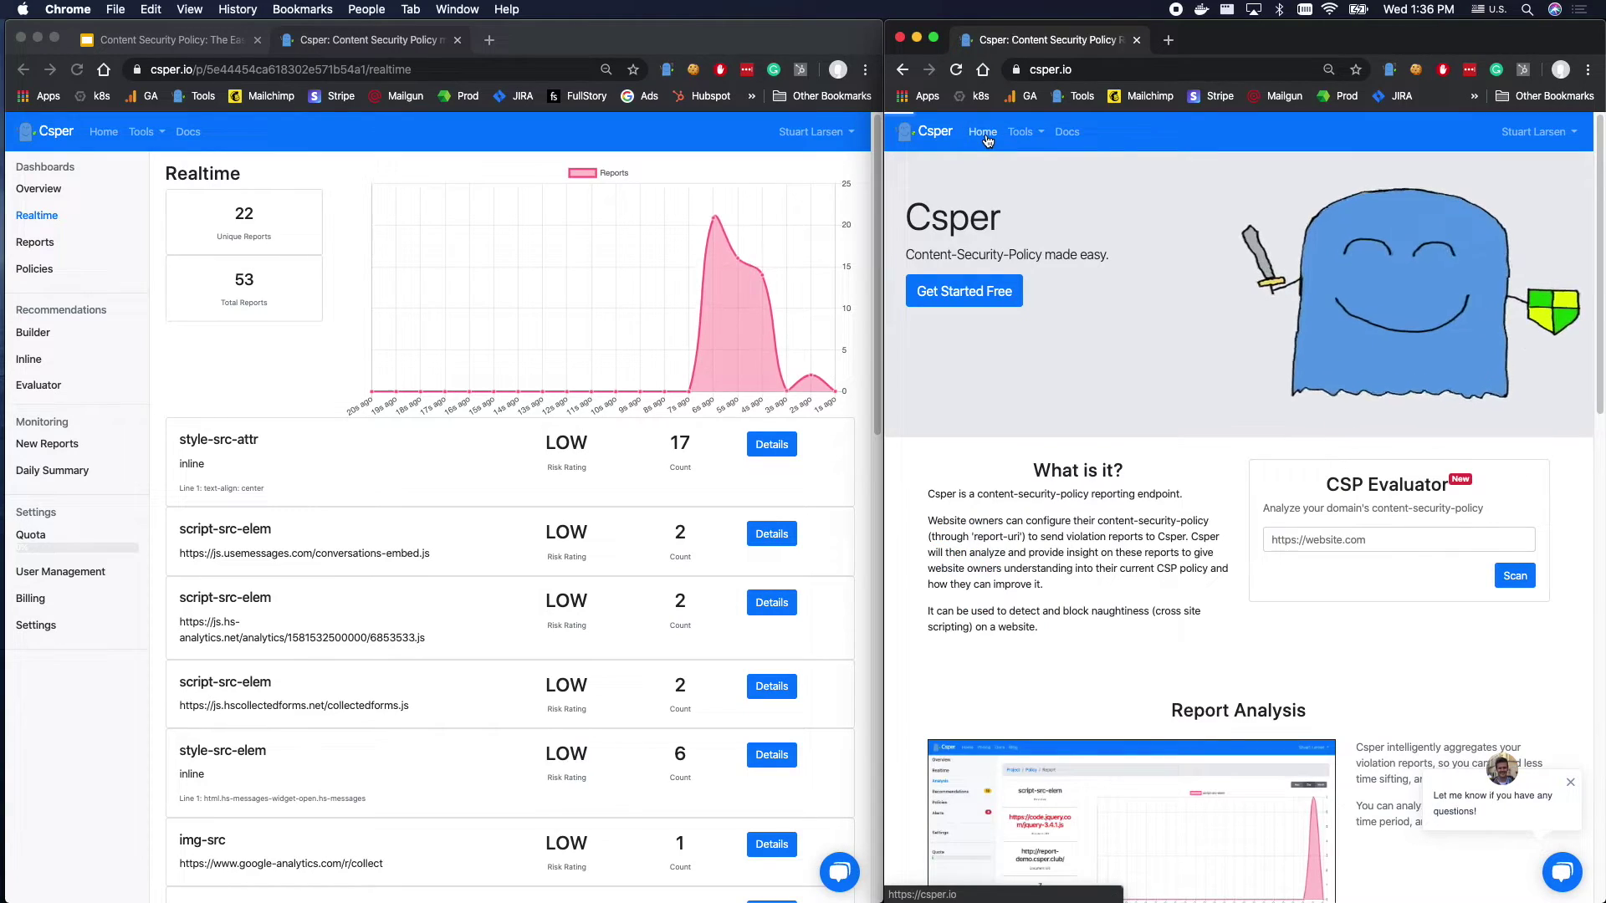
left_click(1038, 159)
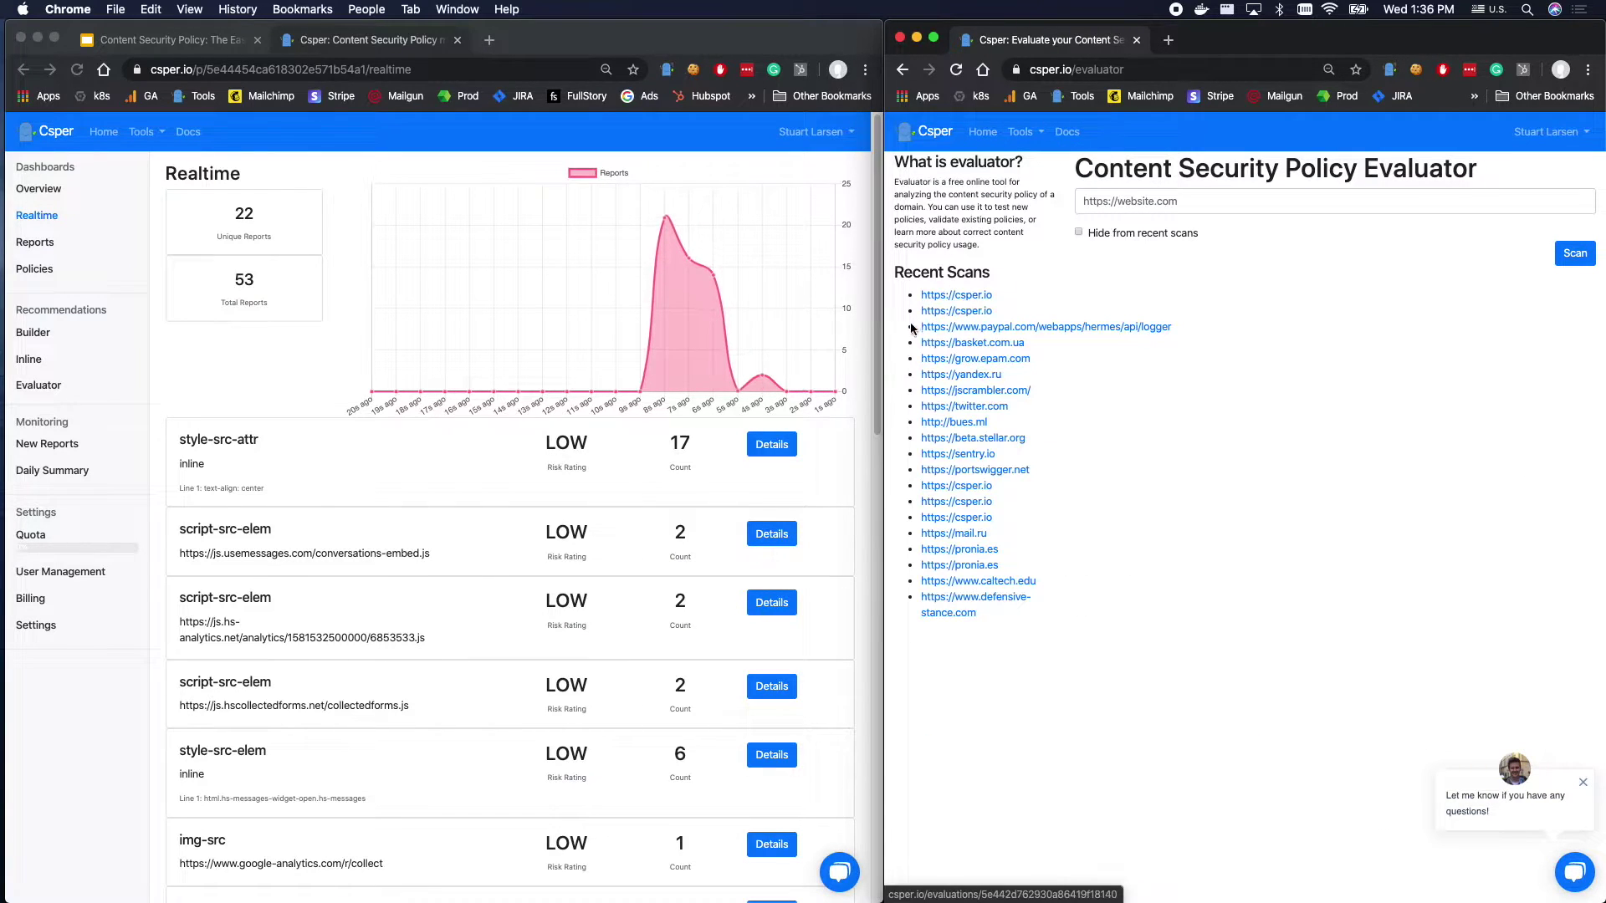
left_click(935, 292)
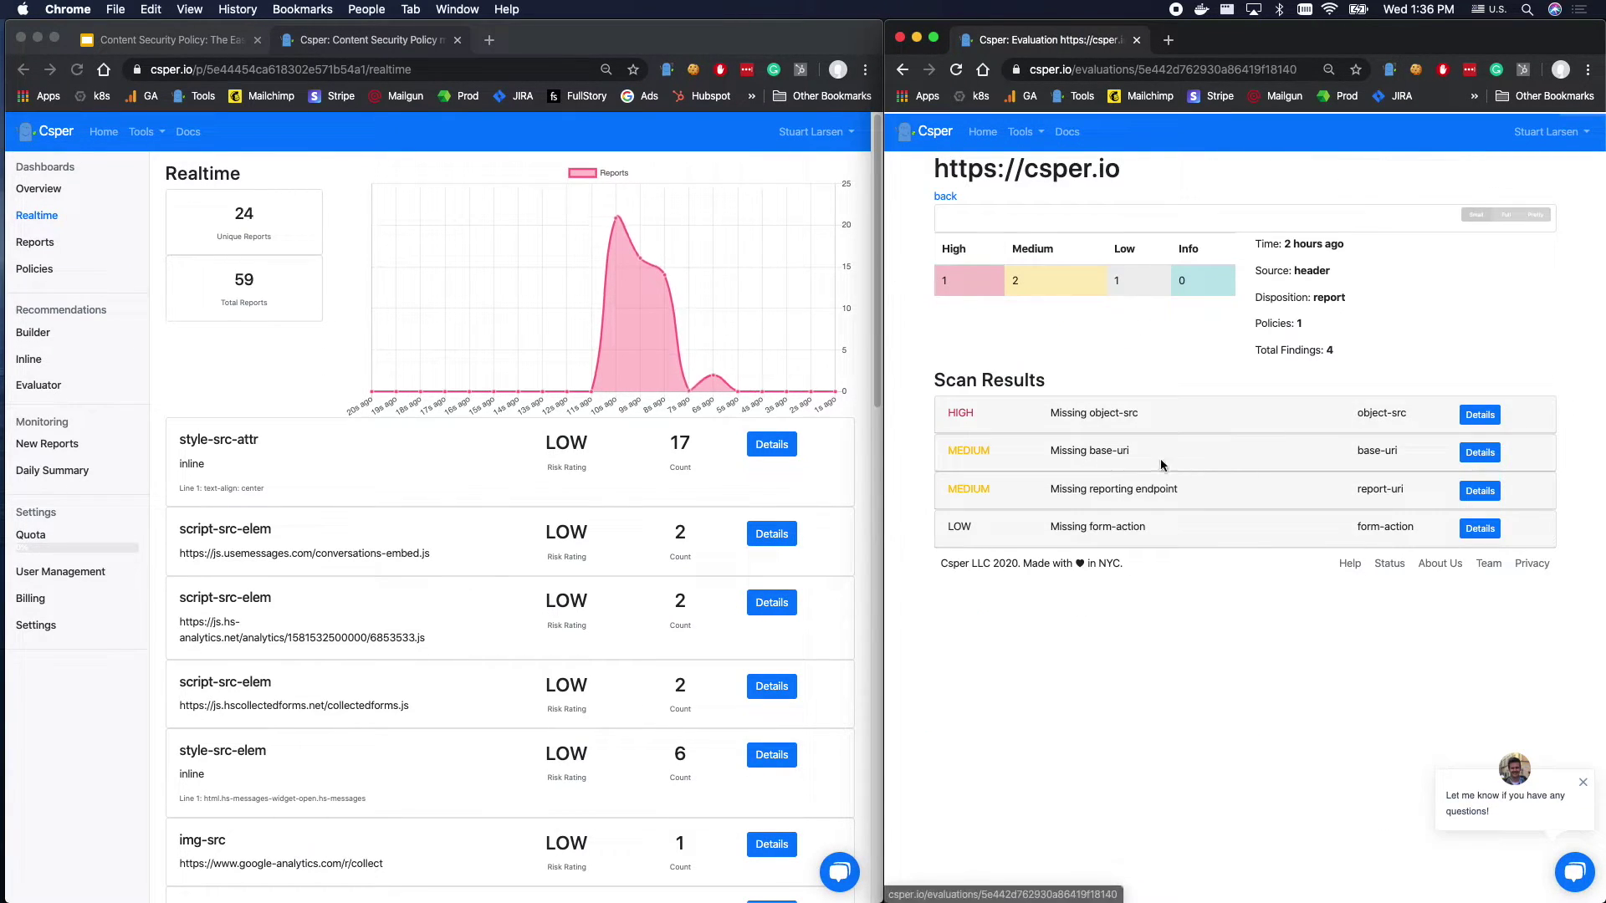
Visit the New Website form, the home page and the Projects list via the account menu.
left_click(928, 137)
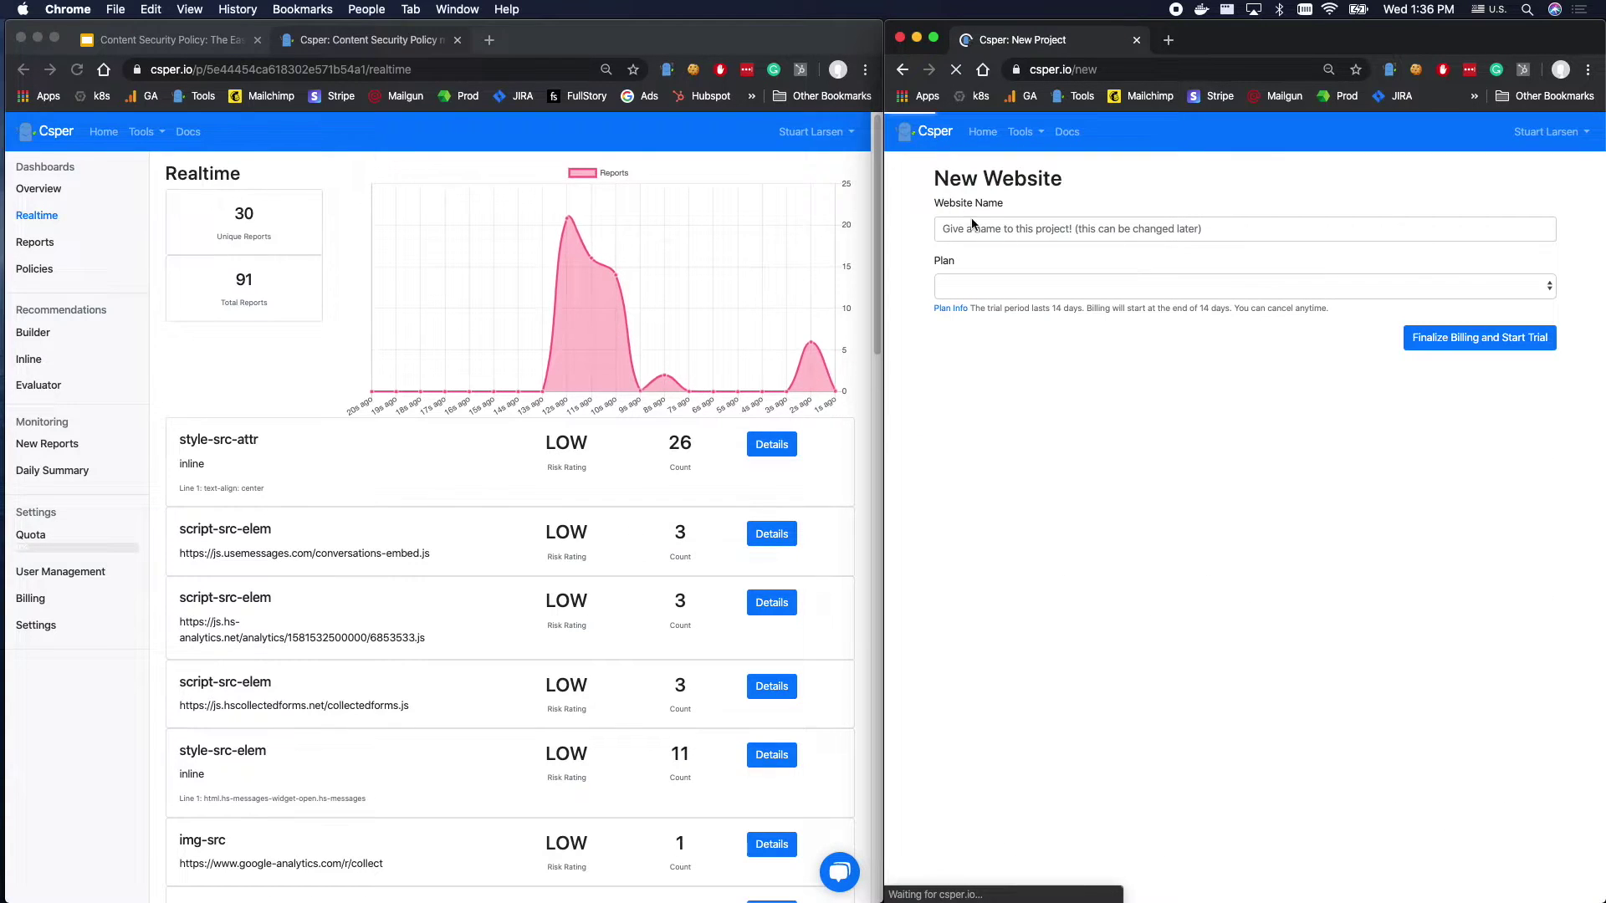
left_click(1008, 228)
type("s")
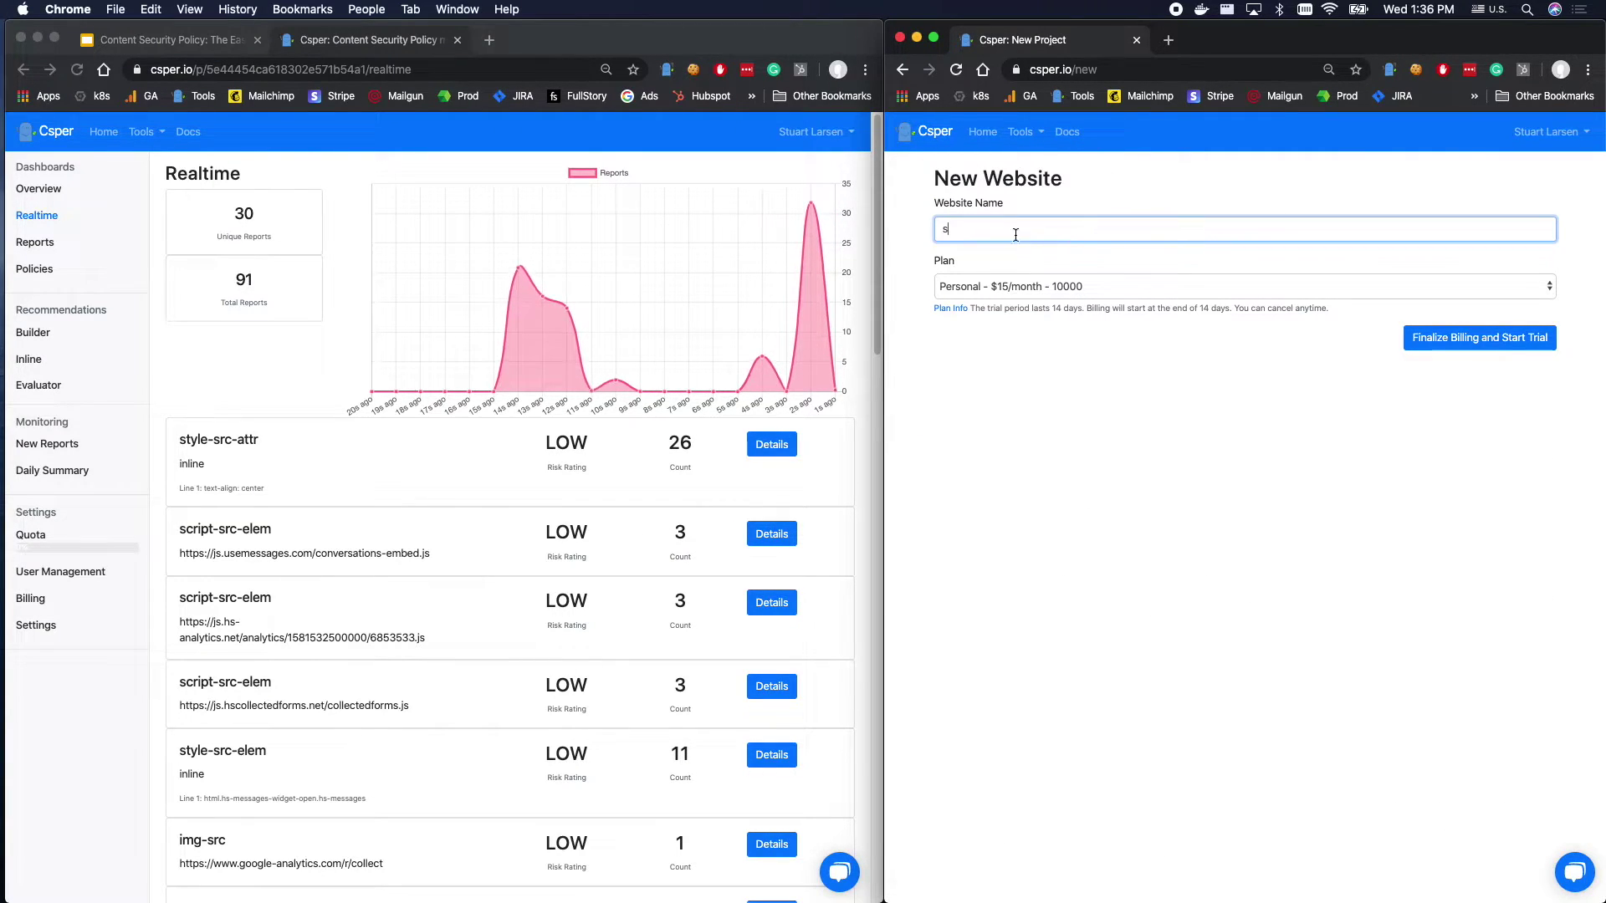
key("BackSpace")
left_click(931, 132)
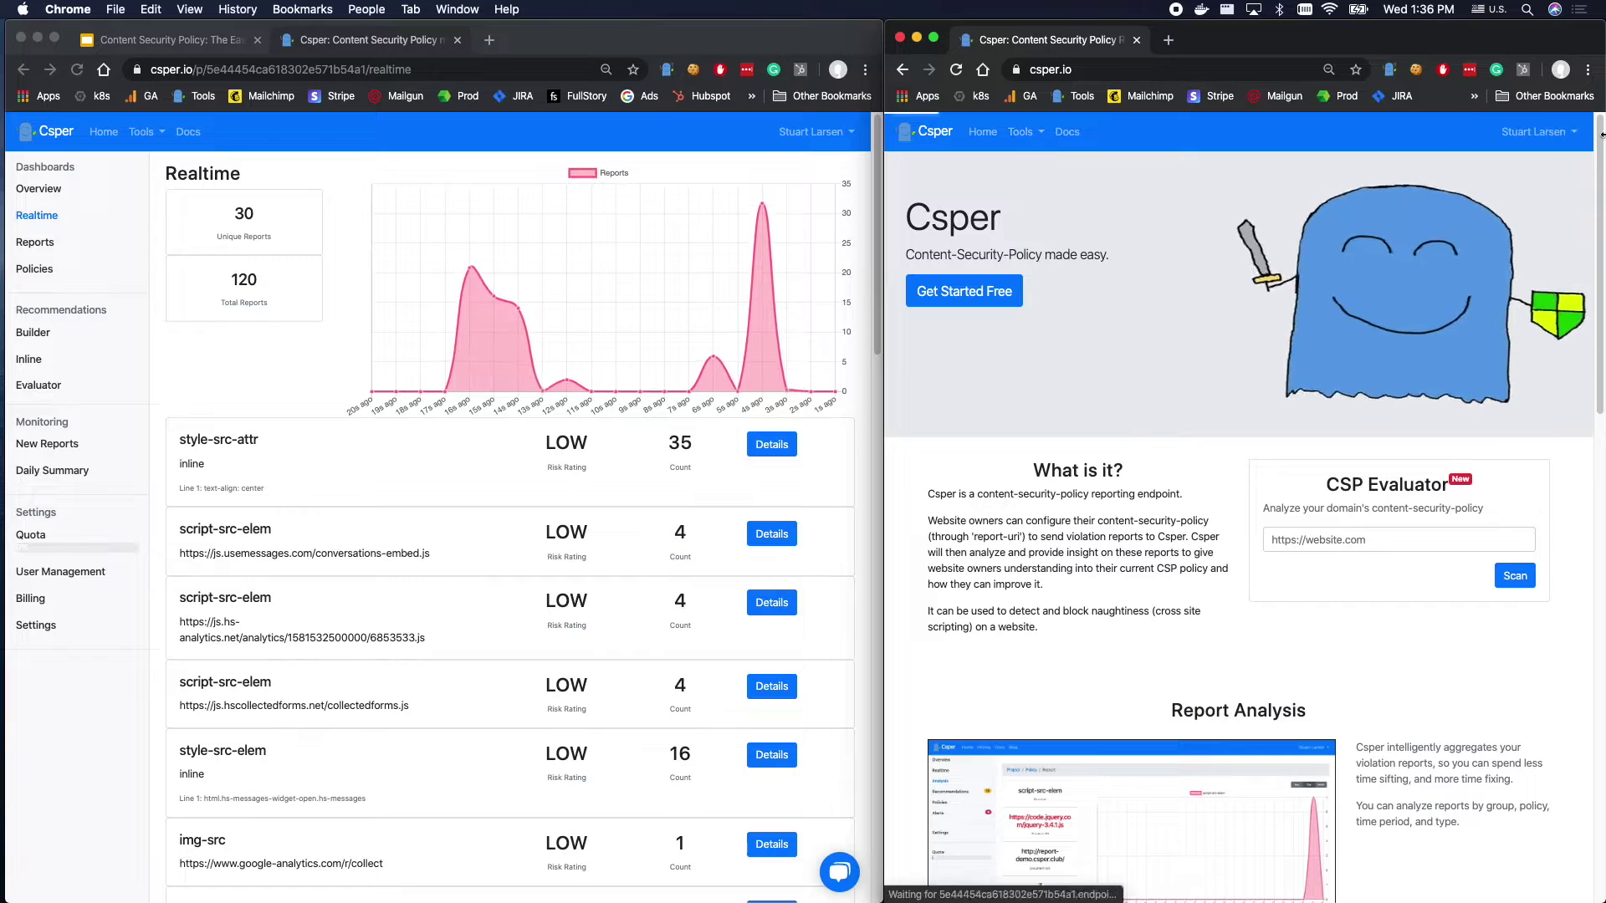
left_click(1516, 134)
left_click(1531, 132)
left_click(1530, 132)
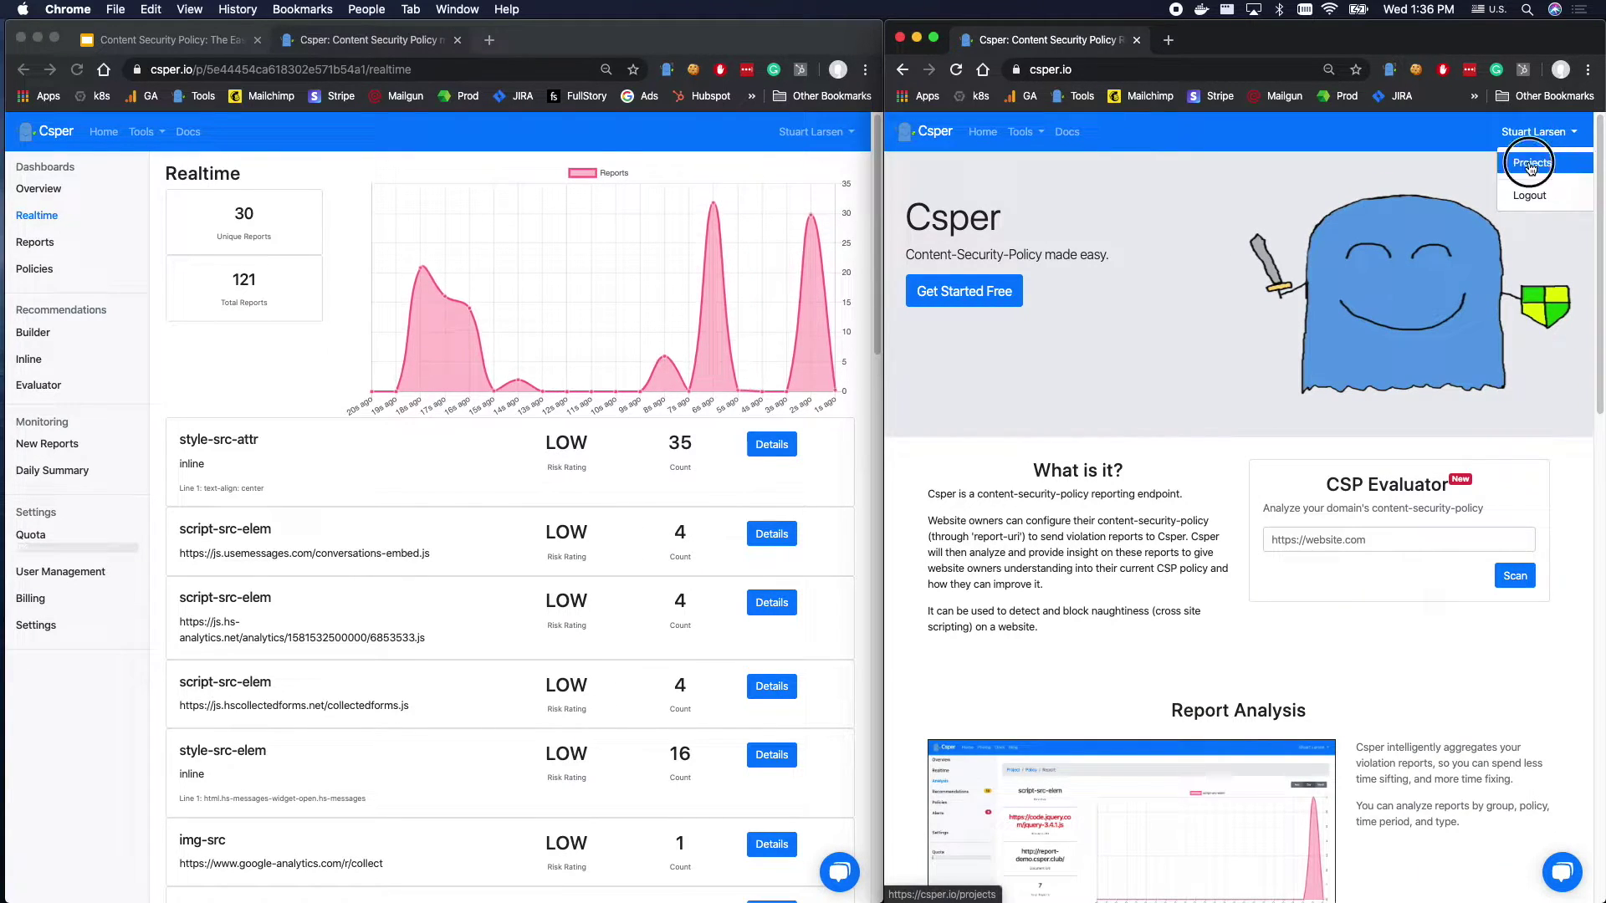
left_click(1534, 159)
Visit each project page — Realtime, Inline Helper, emails, Billing, Settings — ending on Overview.
left_click(953, 272)
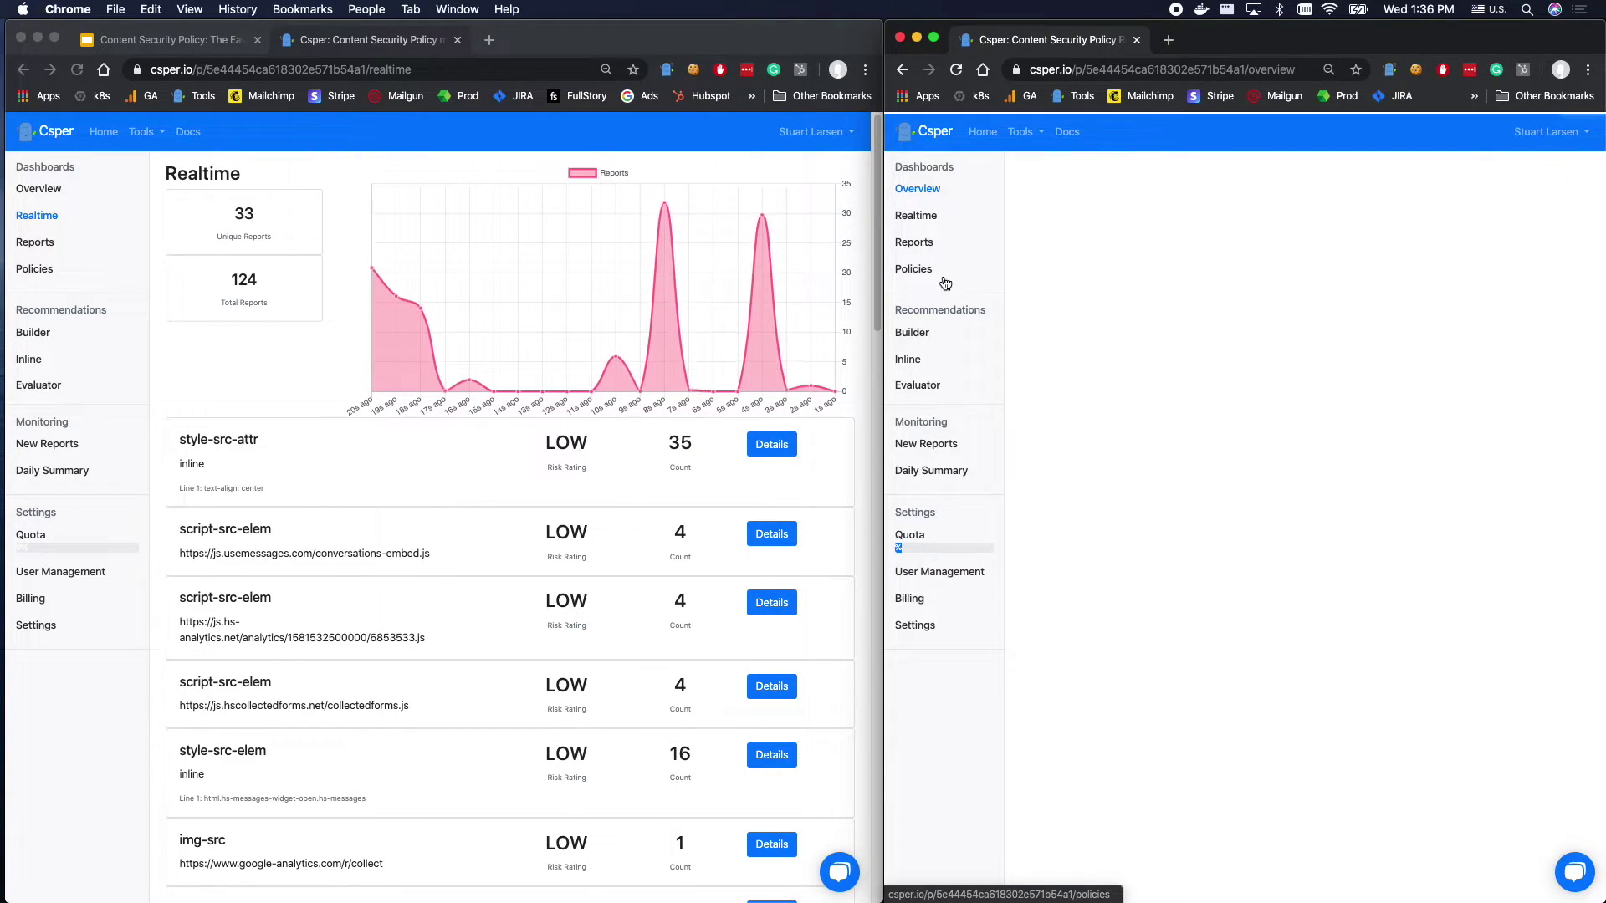
left_click(930, 217)
left_click(910, 359)
left_click(925, 444)
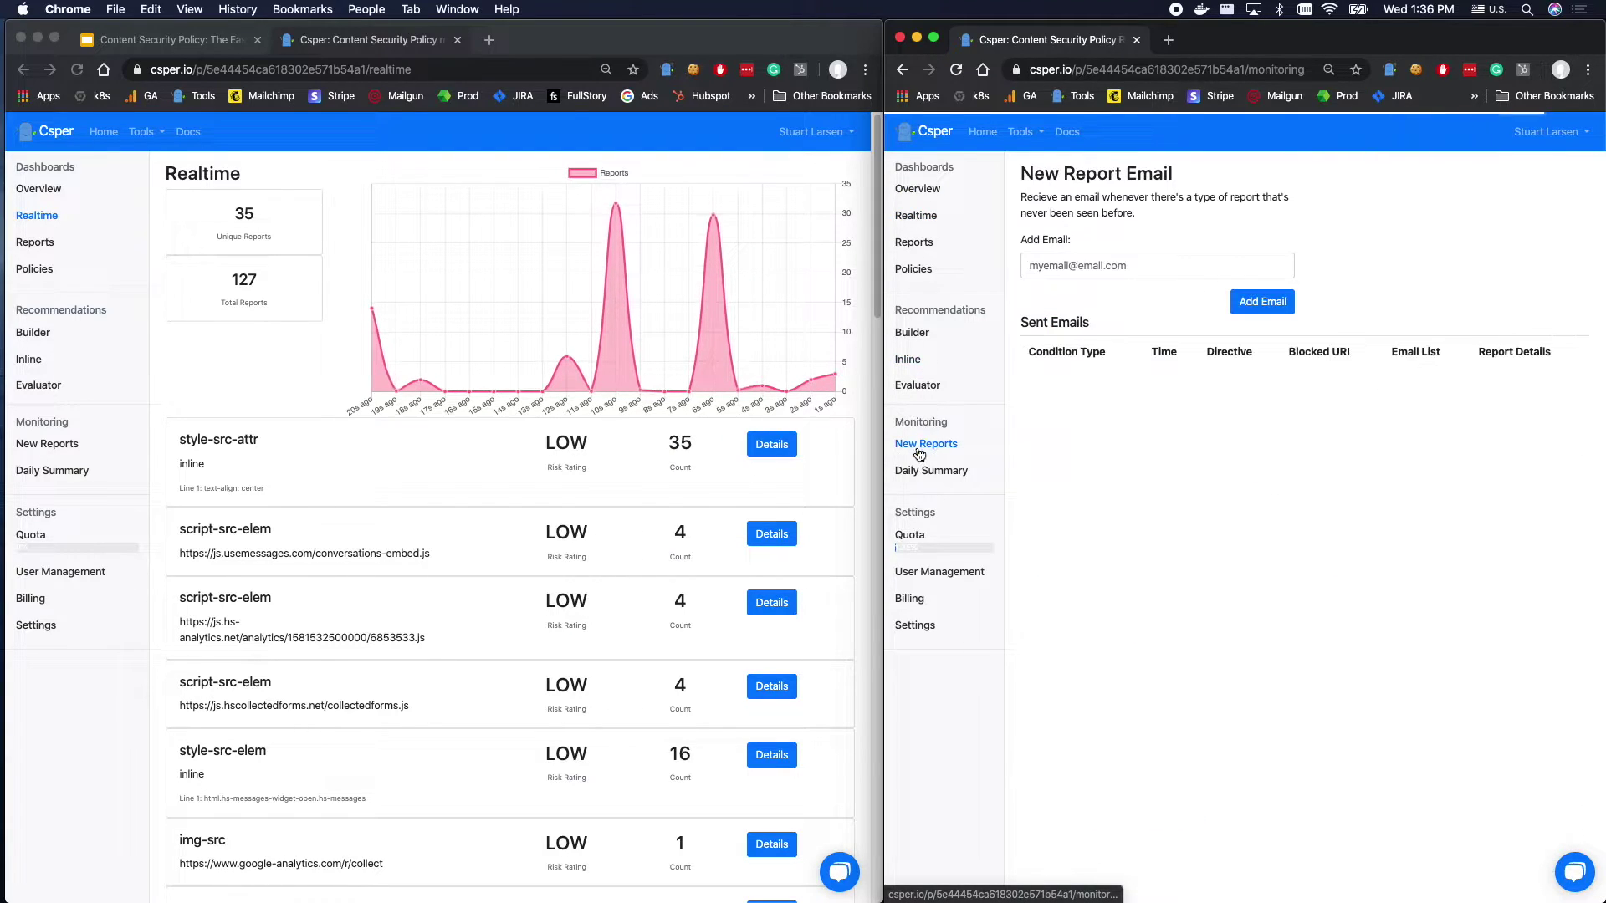
left_click(915, 467)
left_click(909, 597)
left_click(914, 625)
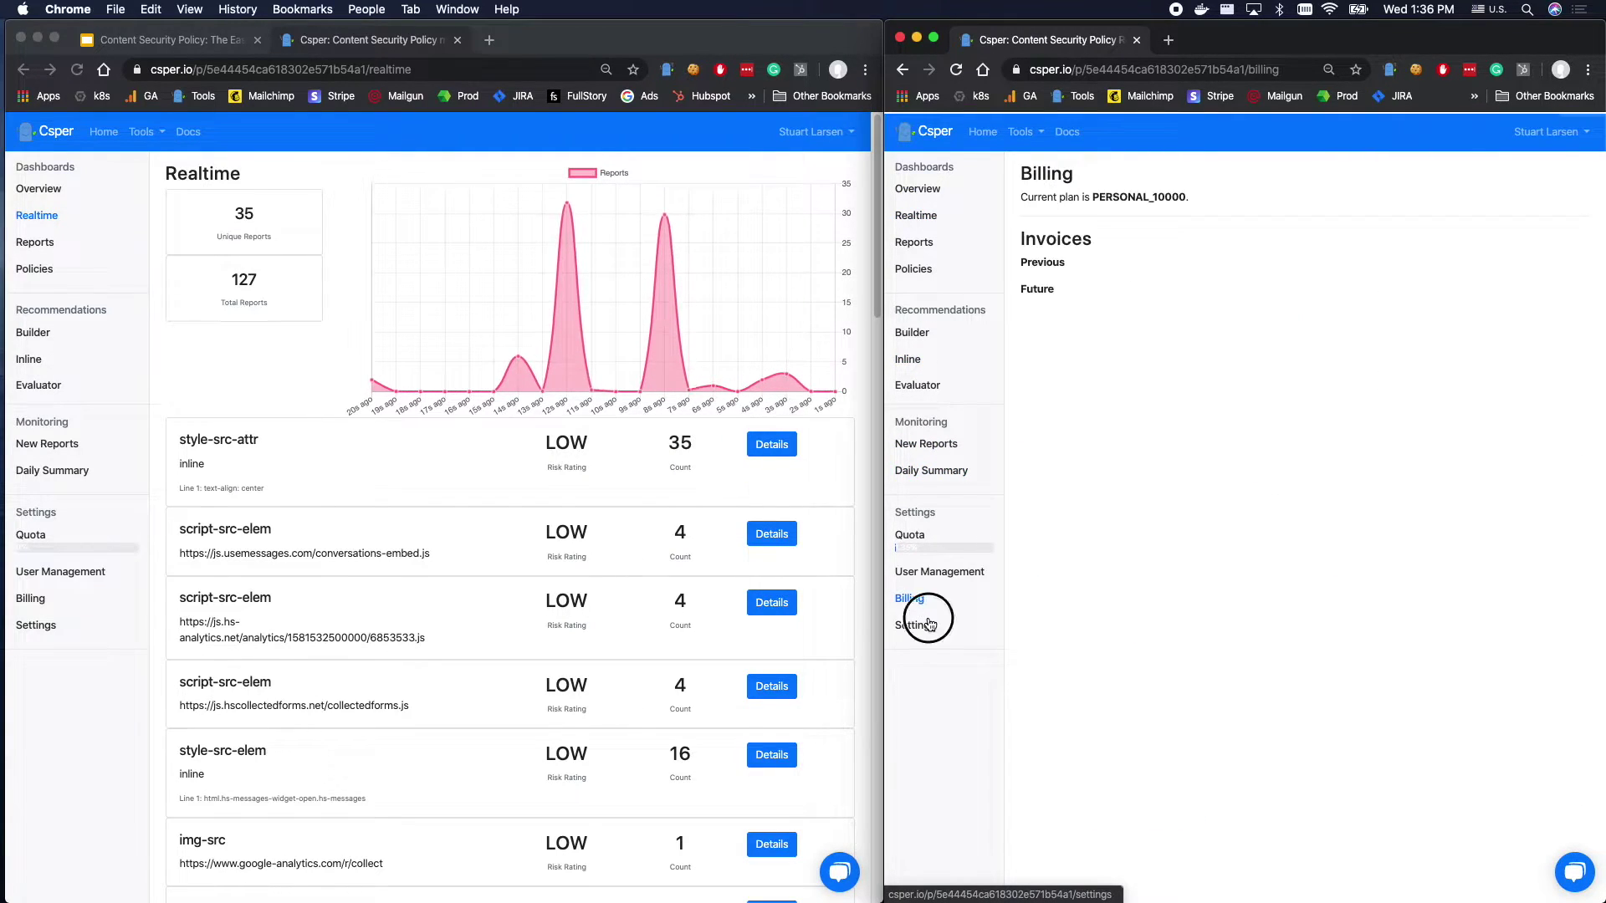
left_click(917, 189)
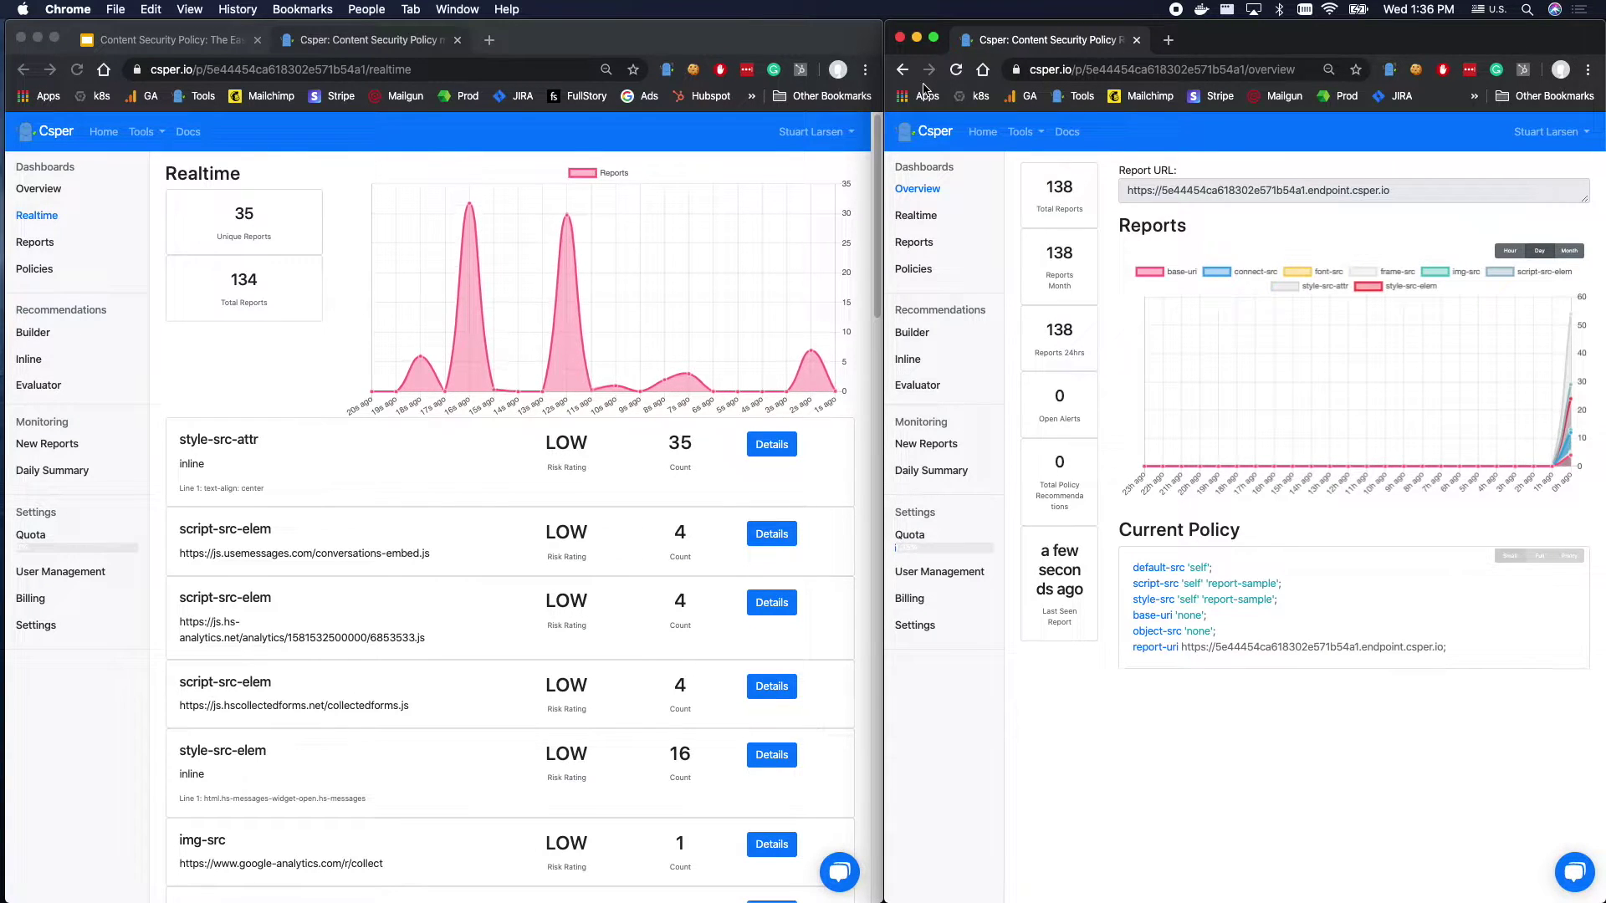
Return the right window to the landing page and check the overview's total climbing to 175 reports.
left_click(921, 136)
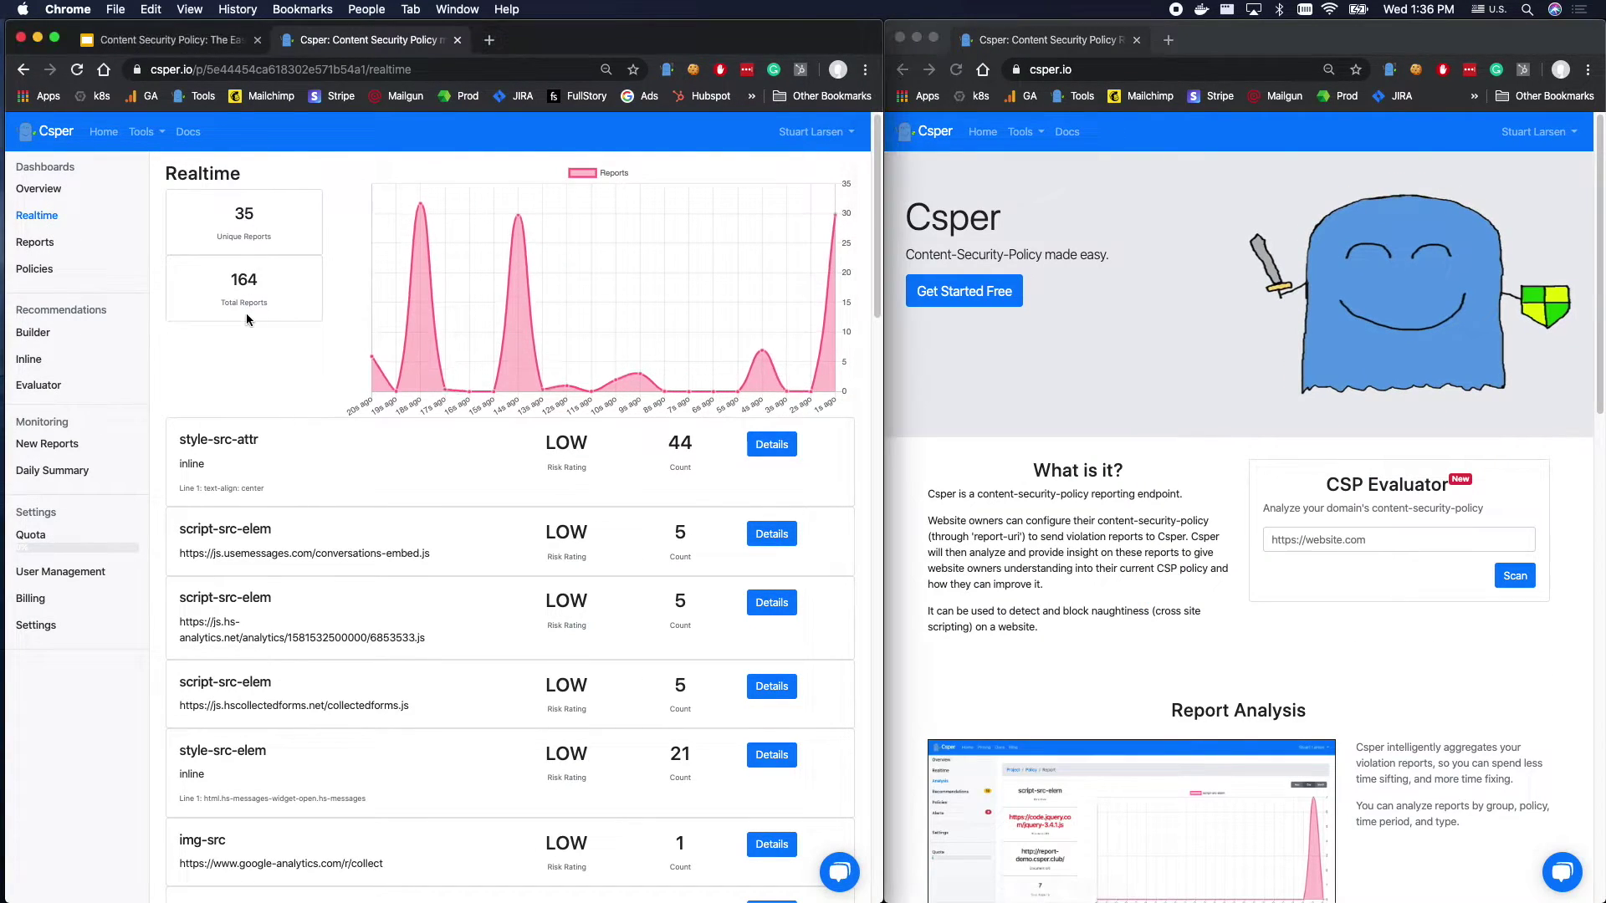
left_click_drag(224, 205, 279, 282)
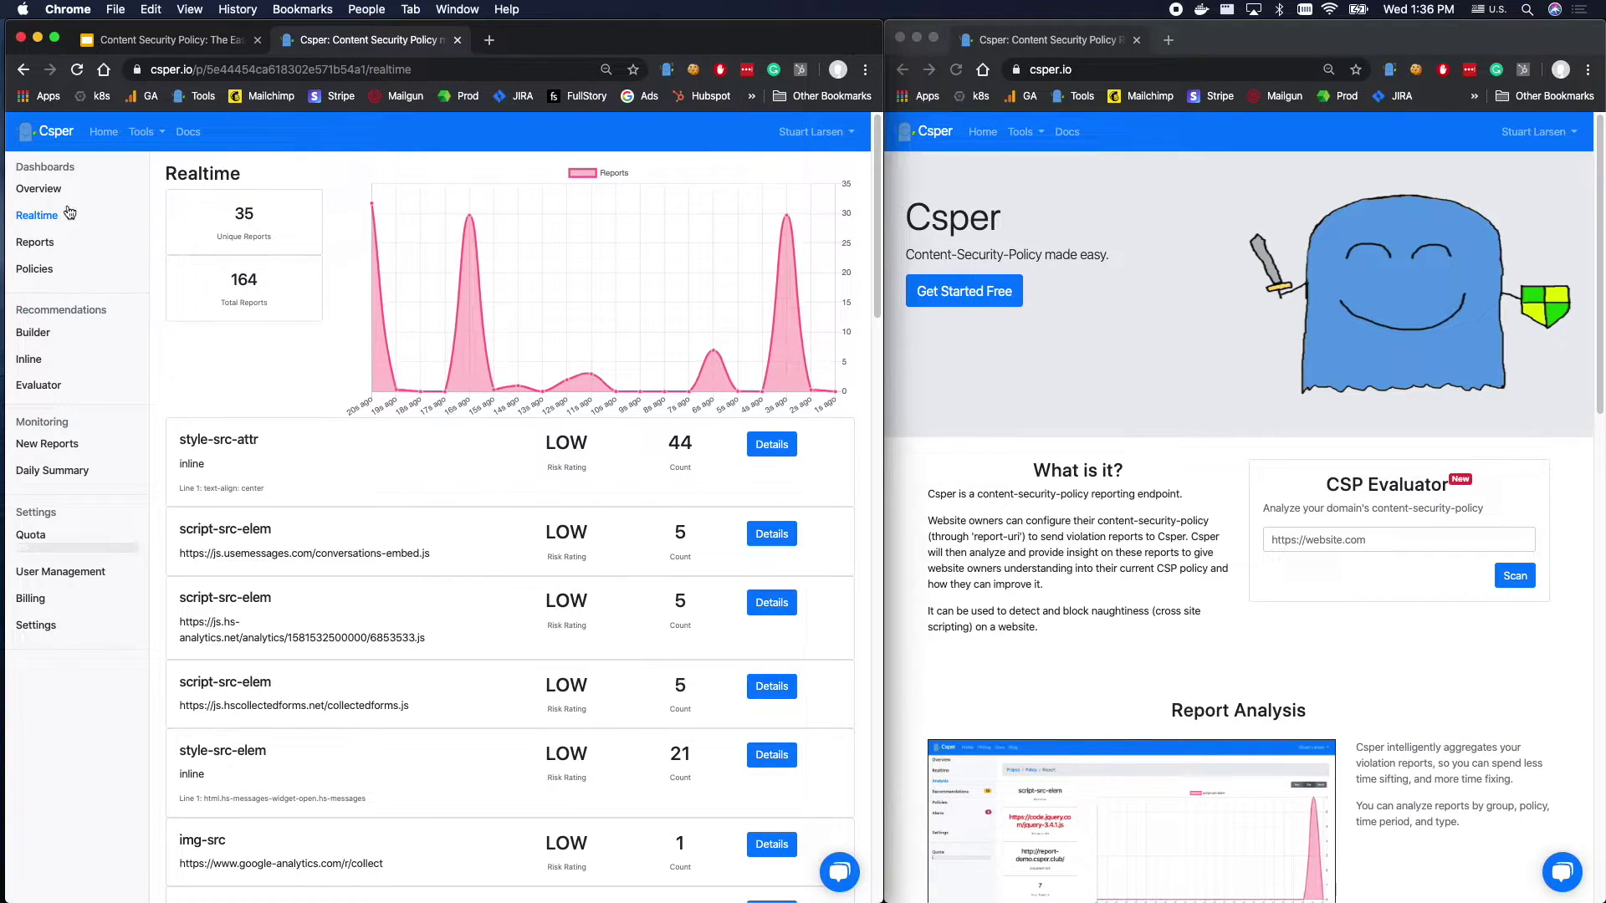
left_click(59, 192)
double_click(246, 254)
left_click(180, 280)
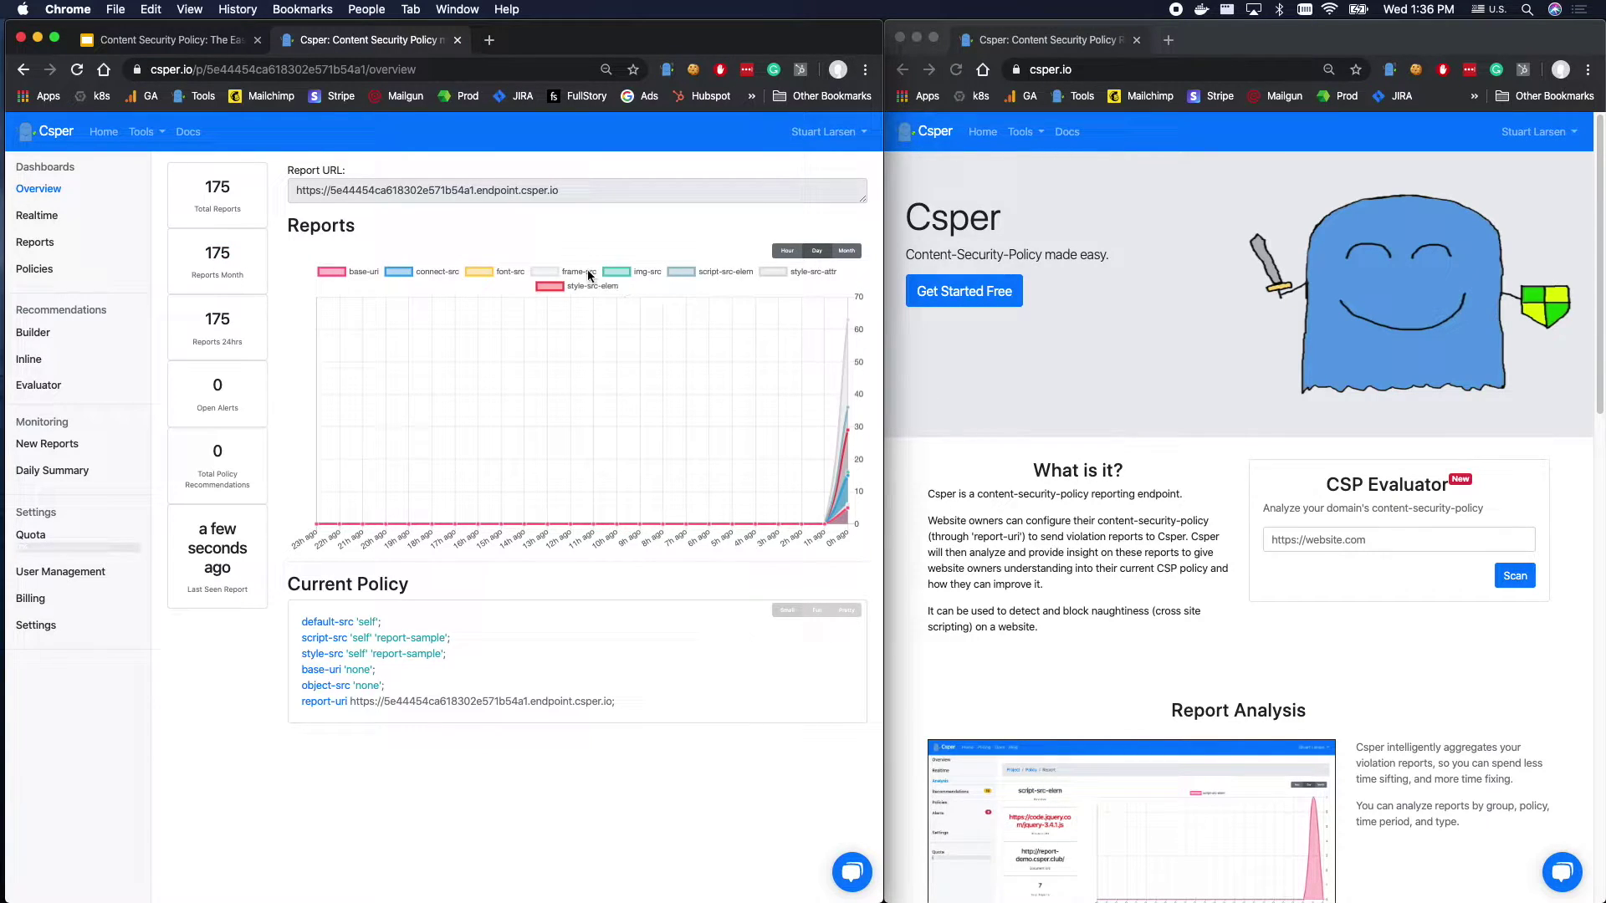
left_click(37, 217)
In the Reports list, find the connect-src violation blocking the hubspot livechat URL.
left_click(38, 250)
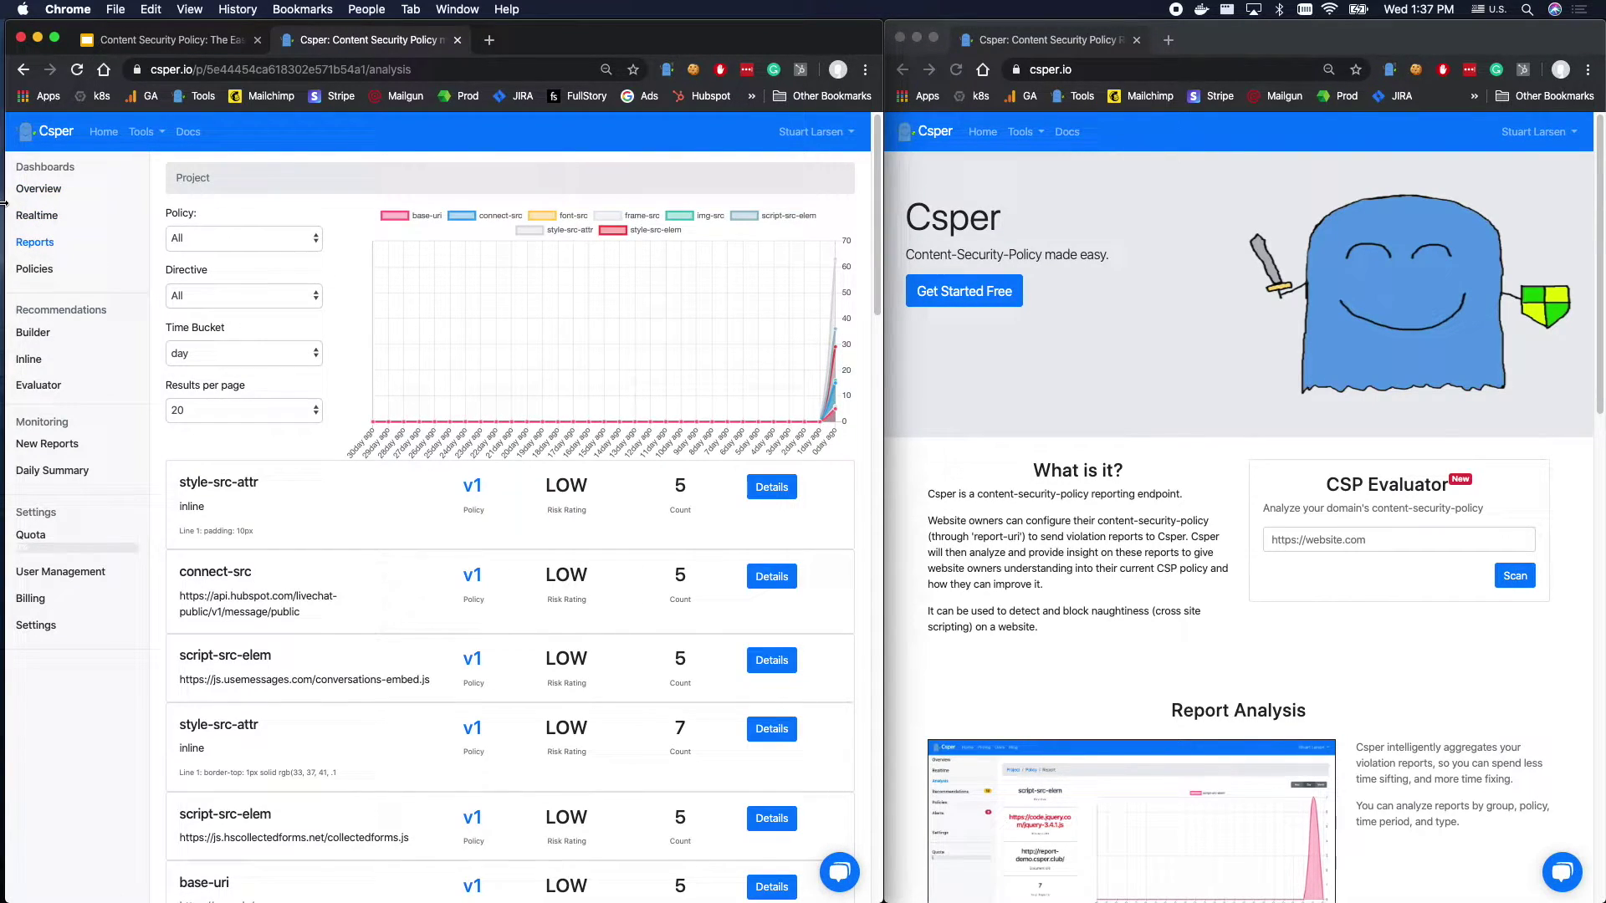
scroll(518, 618, "down", 15)
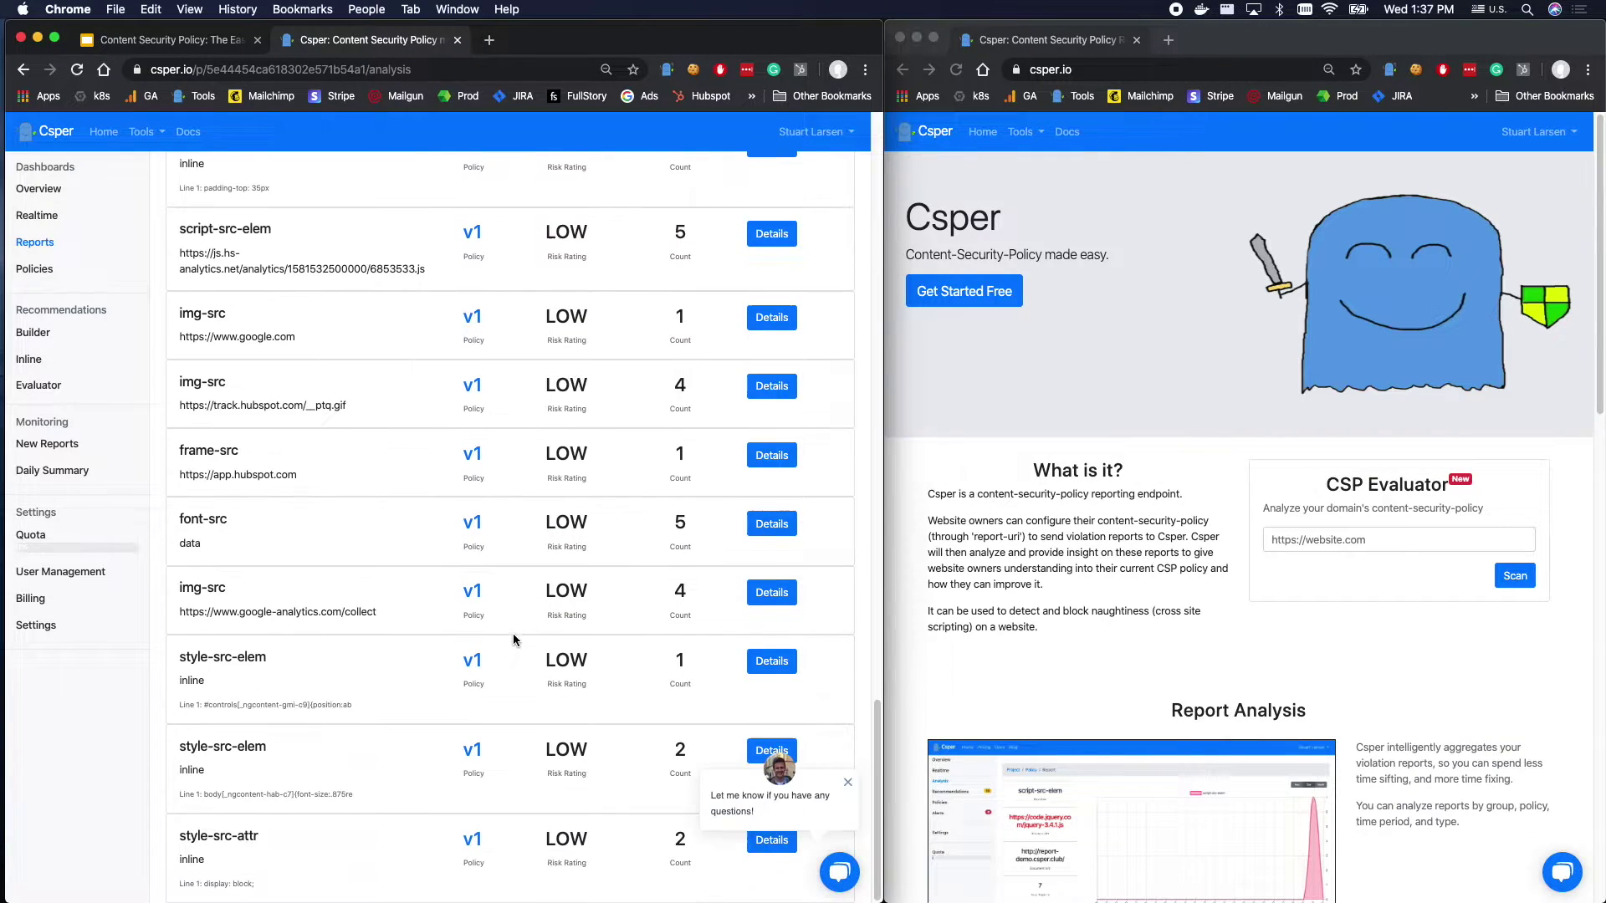
scroll(523, 594, "up", 10)
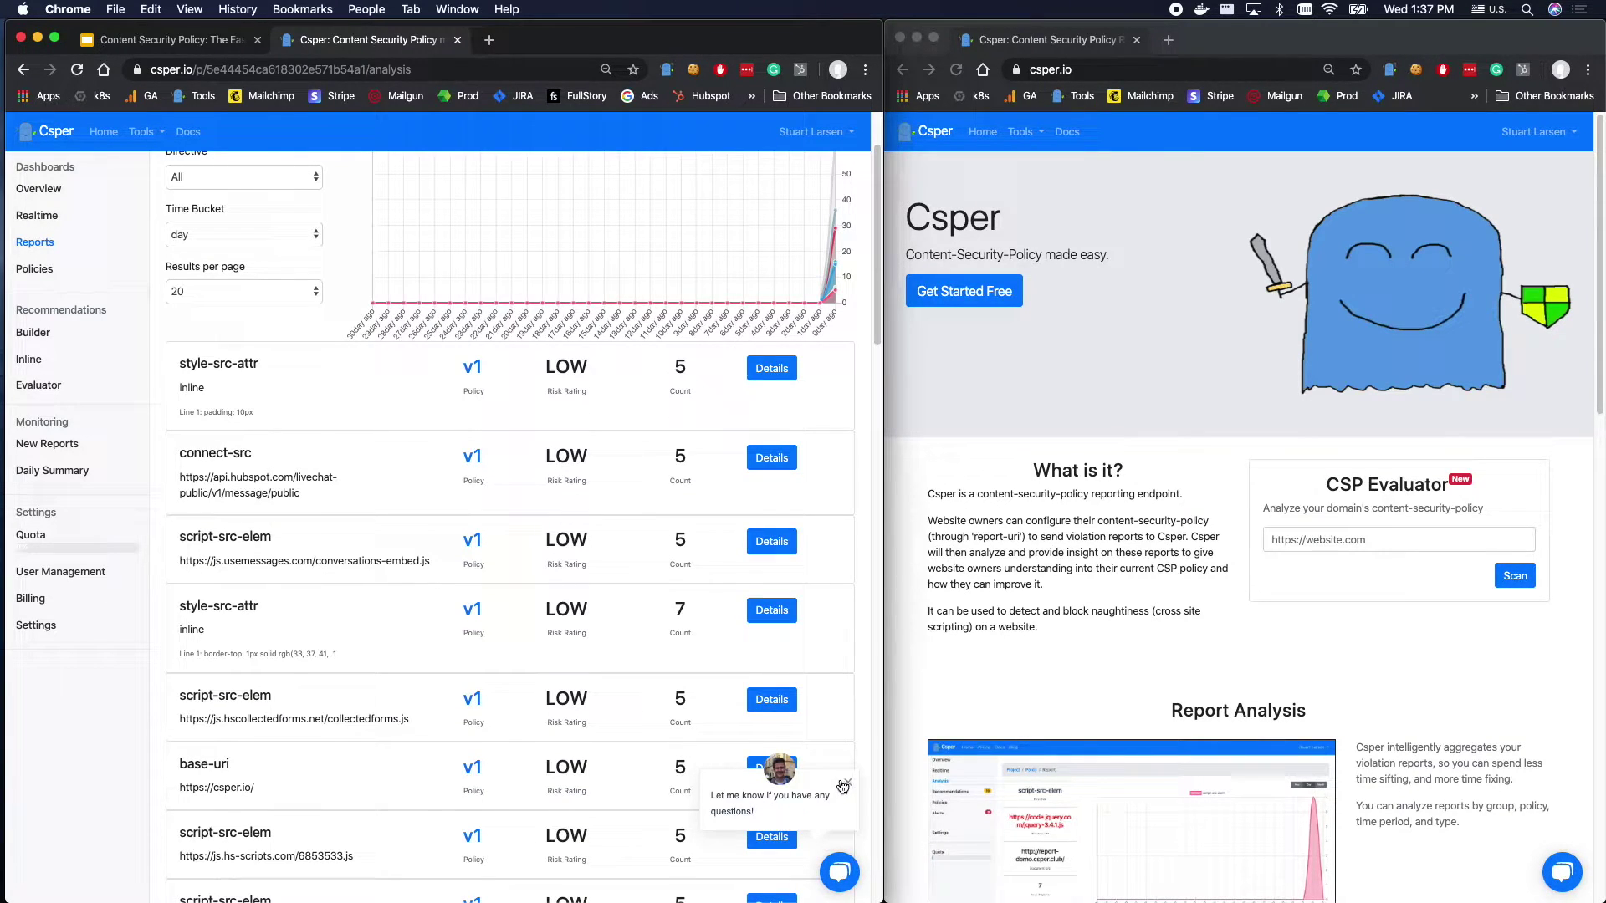
scroll(264, 420, "down", 1)
left_click_drag(173, 437, 302, 486)
left_click(239, 462)
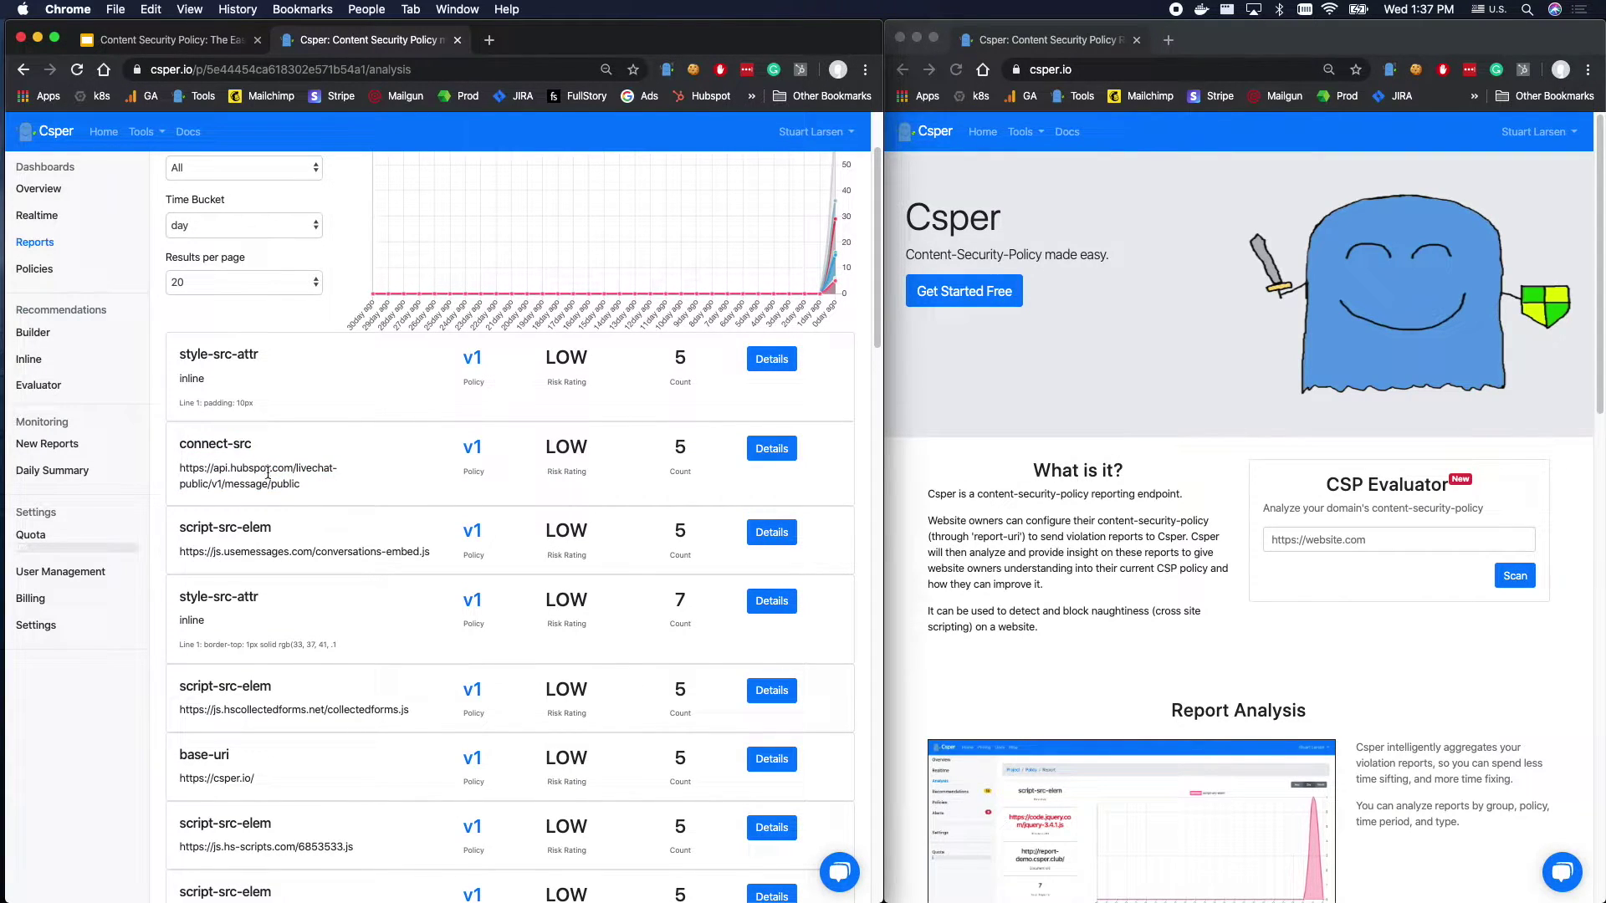
triple_click(224, 470)
left_click(223, 466)
triple_click(198, 441)
left_click(228, 465)
triple_click(237, 469)
left_click(215, 467)
Open the connect-src report's details and inspect the first raw report JSON.
left_click(771, 448)
left_click_drag(389, 612, 353, 608)
left_click(355, 612)
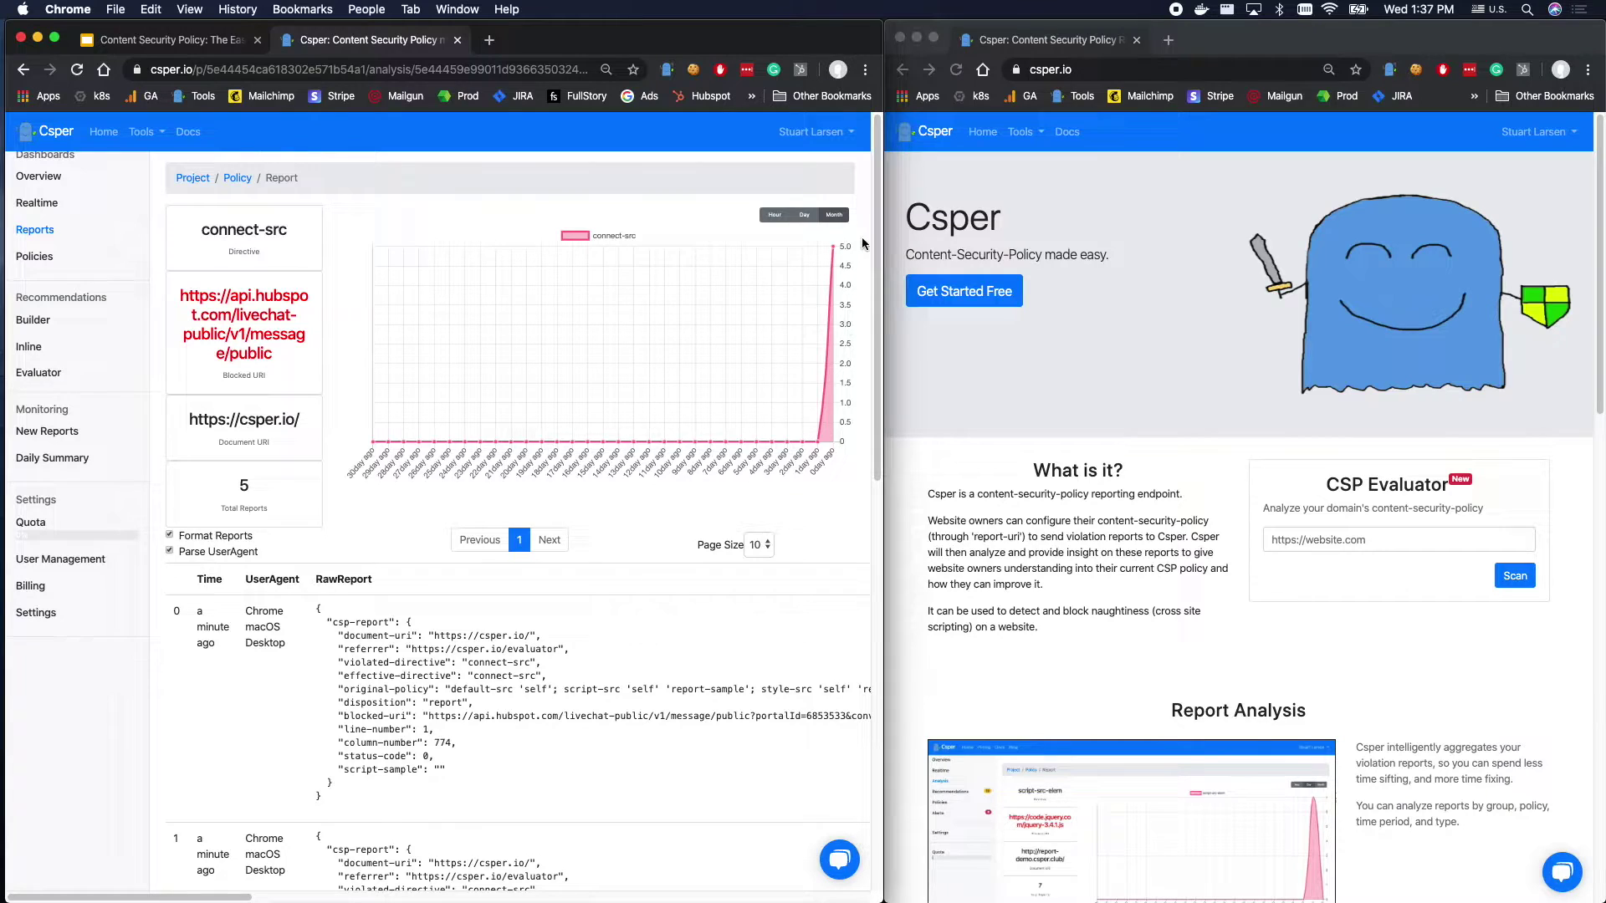
Switch the connect-src report chart to the past hour and scroll through the raw reports.
left_click(786, 215)
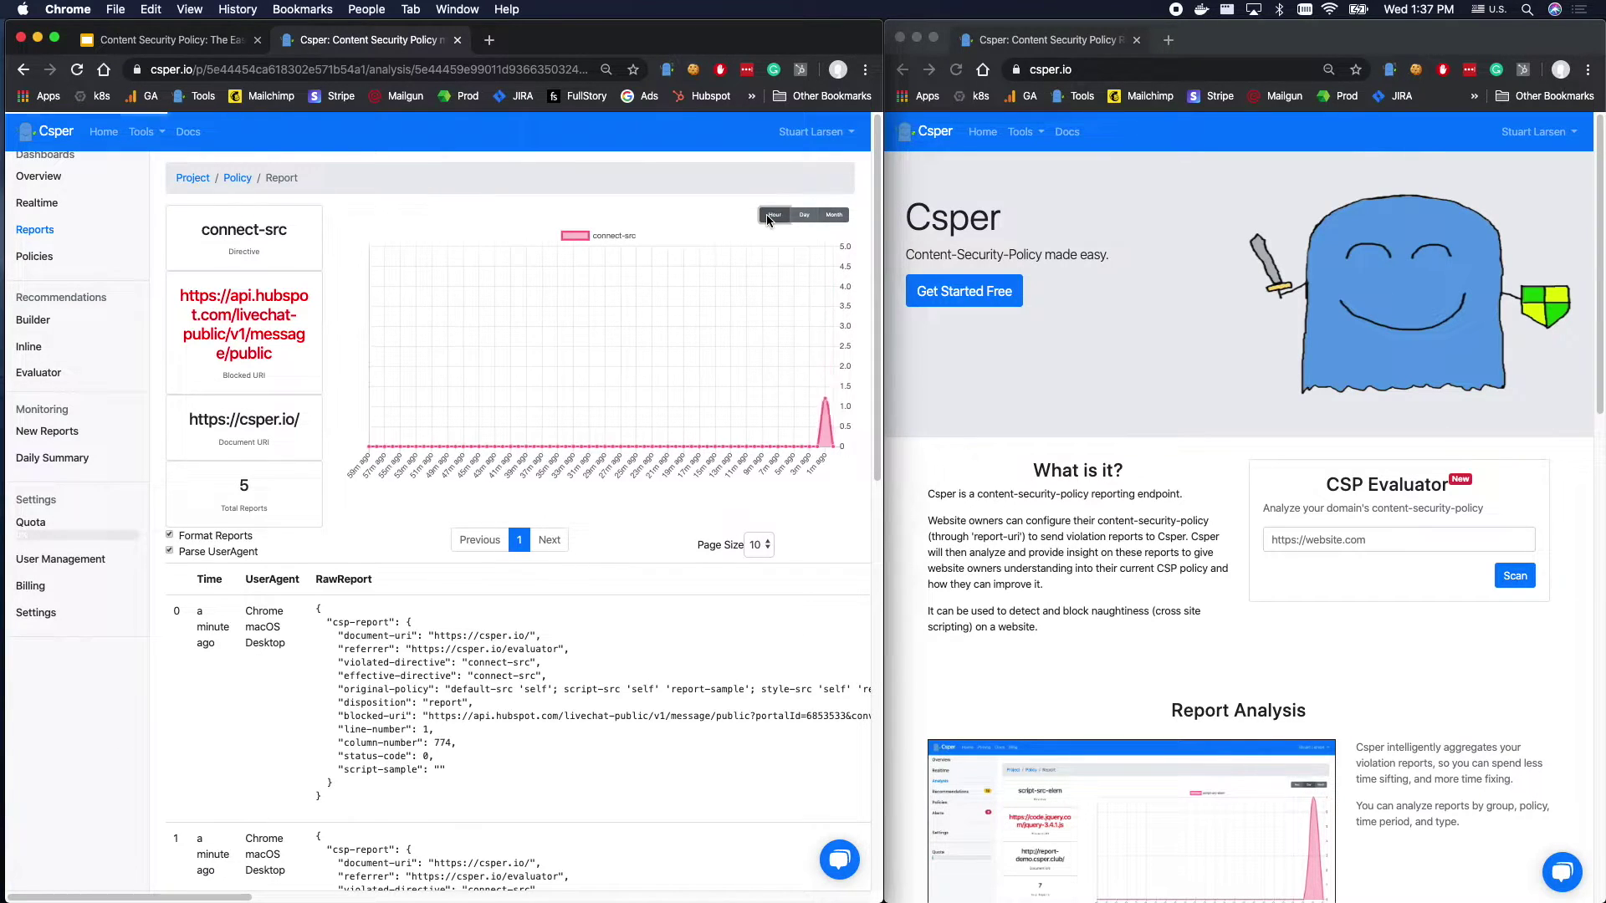
scroll(343, 565, "down", 10)
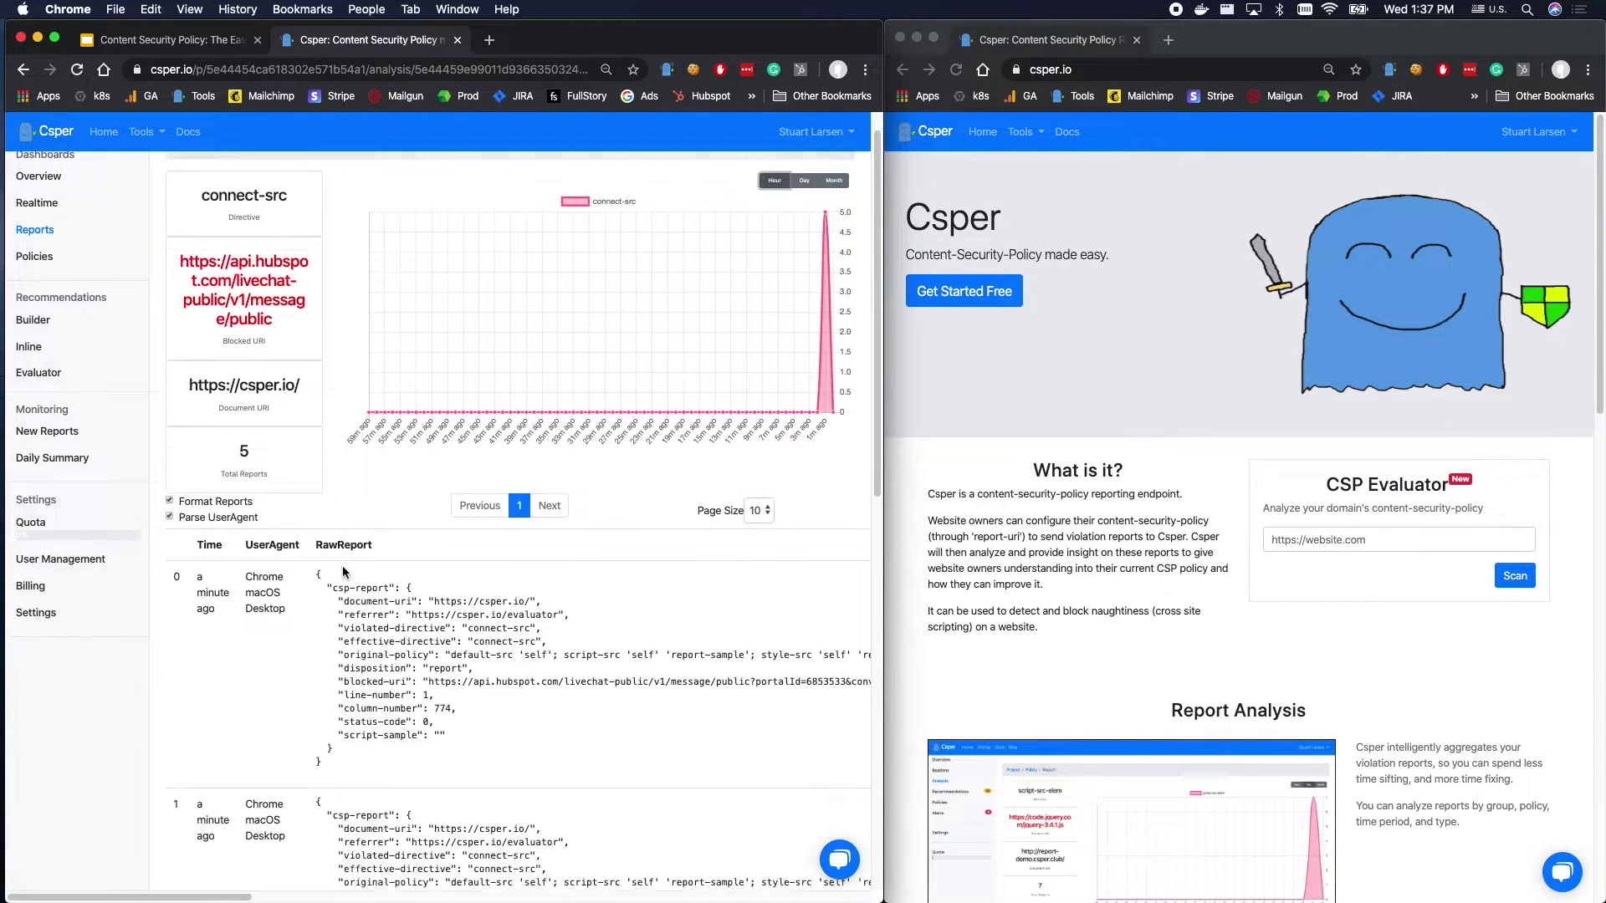
scroll(544, 599, "up", 10)
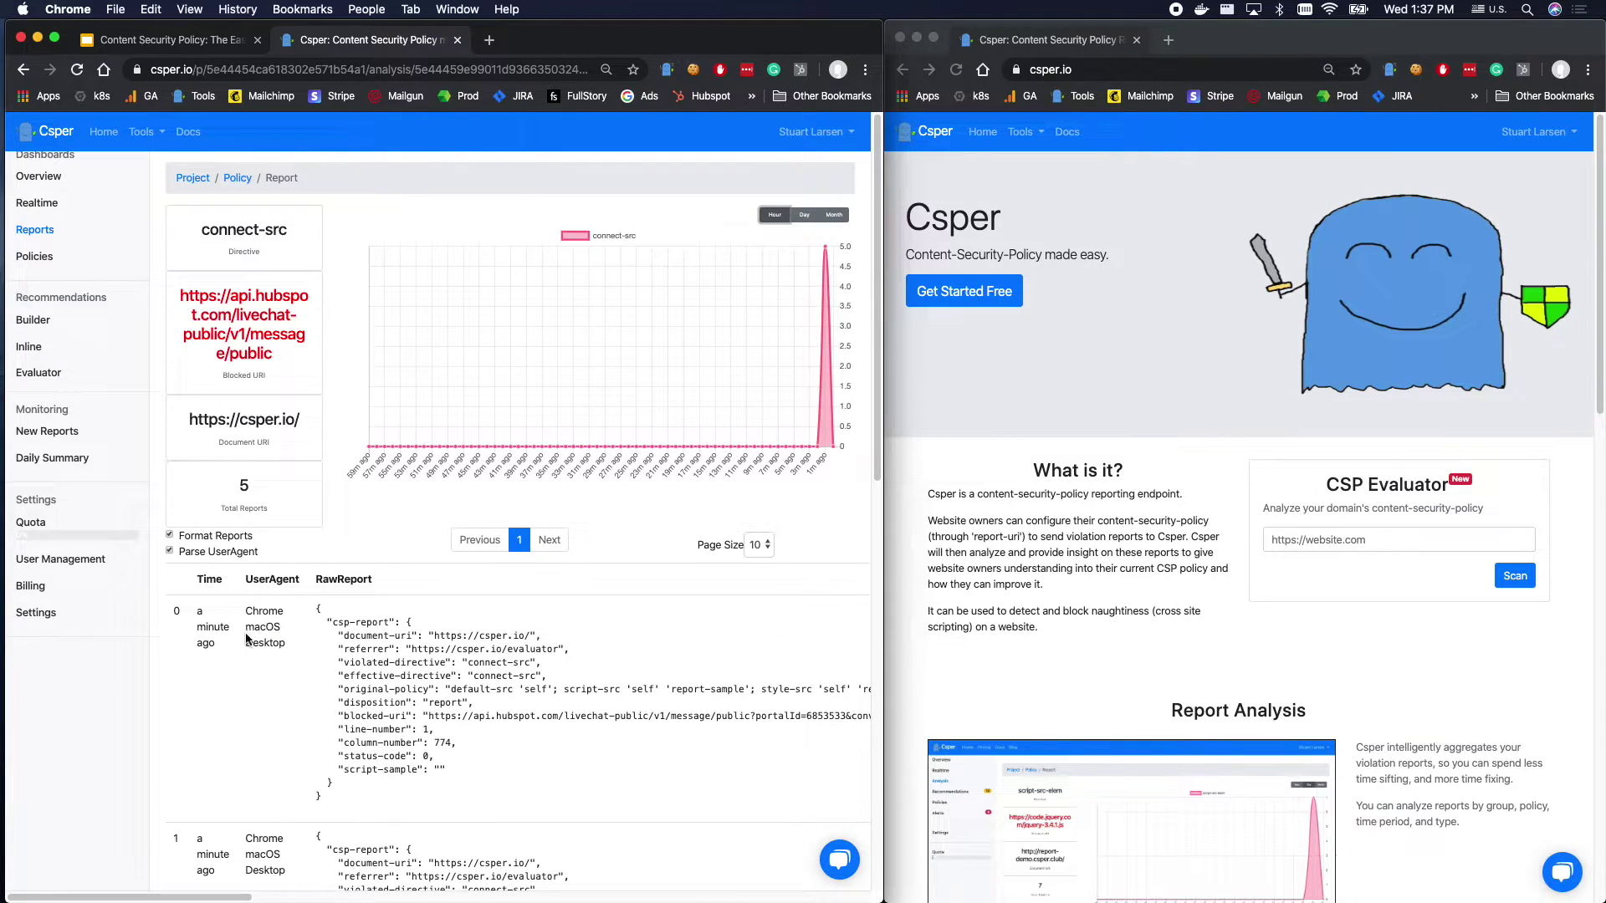
left_click_drag(263, 611, 284, 645)
scroll(282, 660, "down", 3)
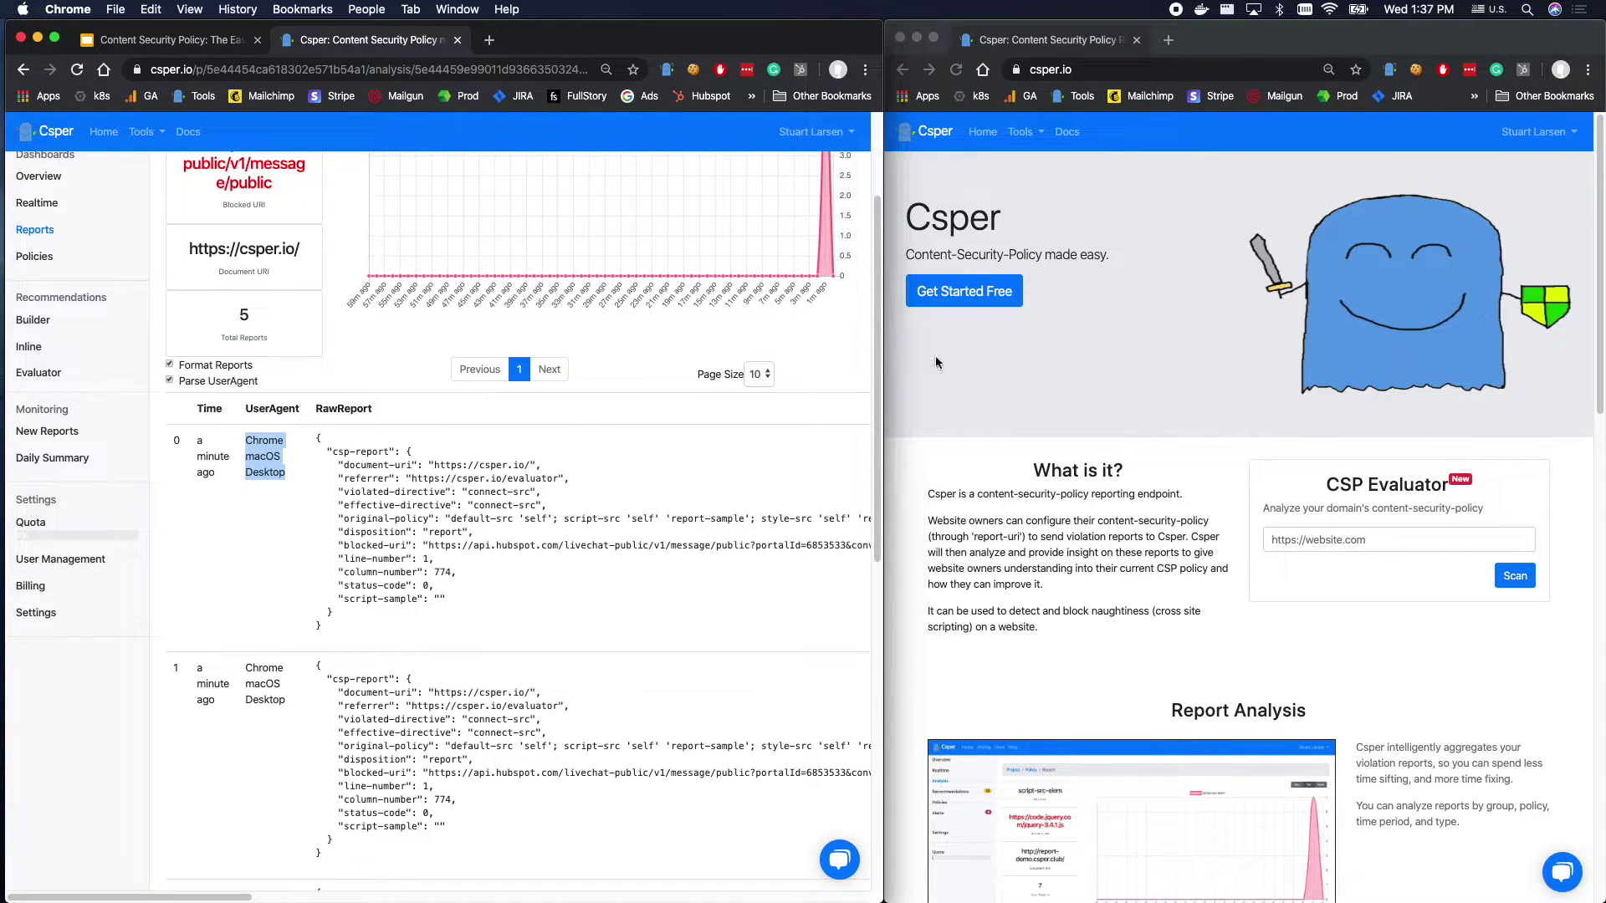
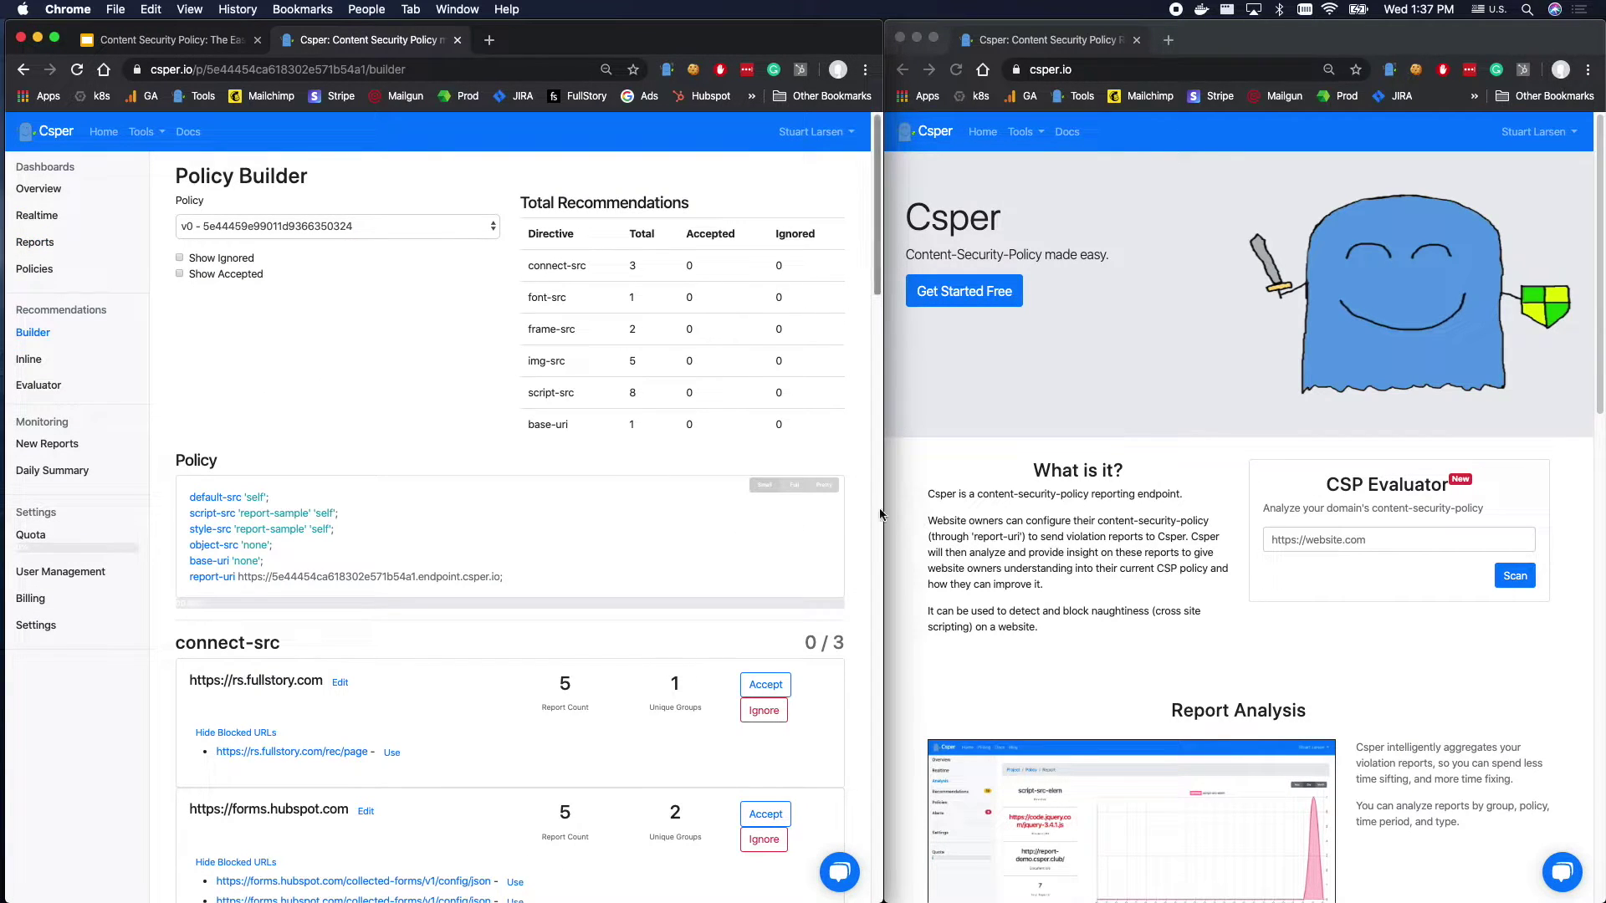
Accept rs.fullstory.com, forms.hubspot.com and api.hubspot.com for connect-src, plus data: for font-src.
left_click_drag(882, 509, 1210, 509)
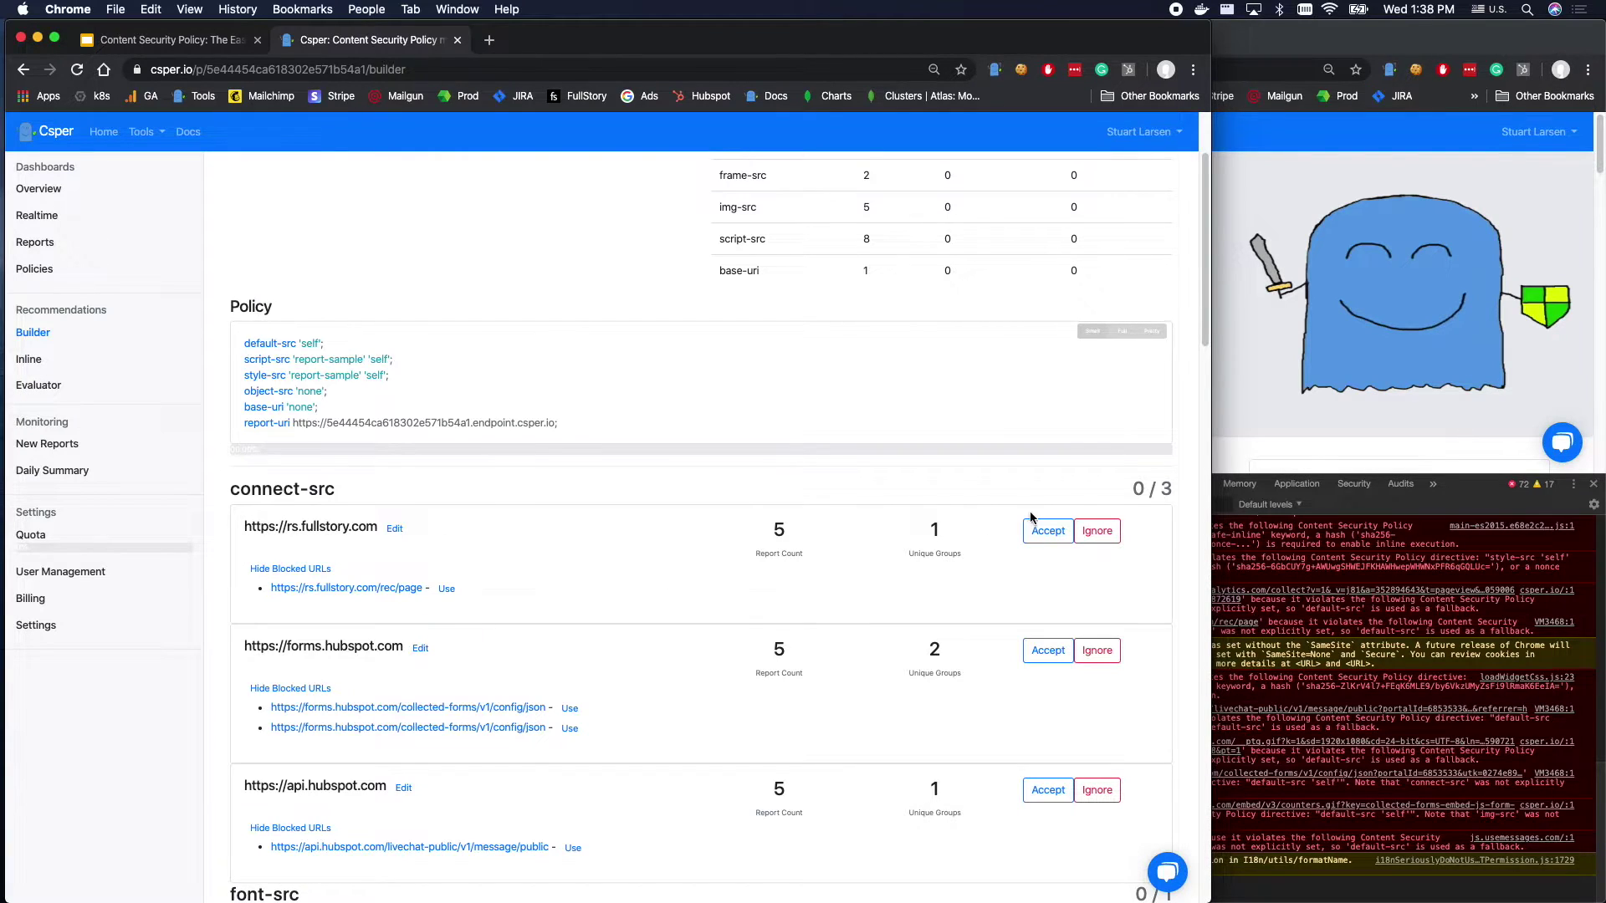
left_click_drag(265, 485, 337, 489)
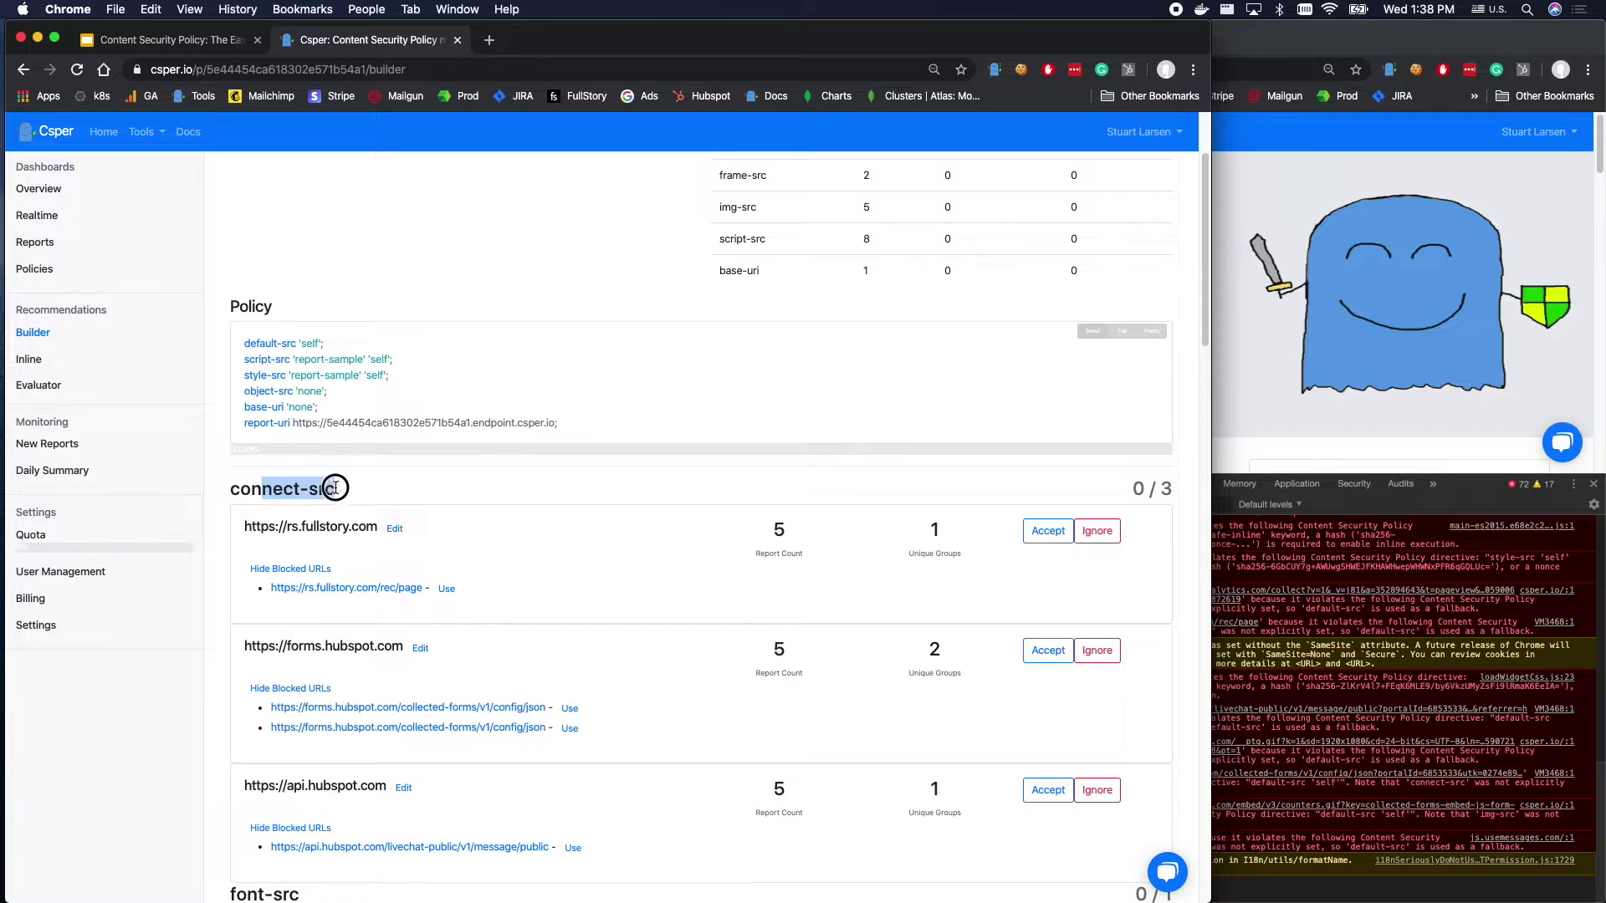
left_click(1048, 530)
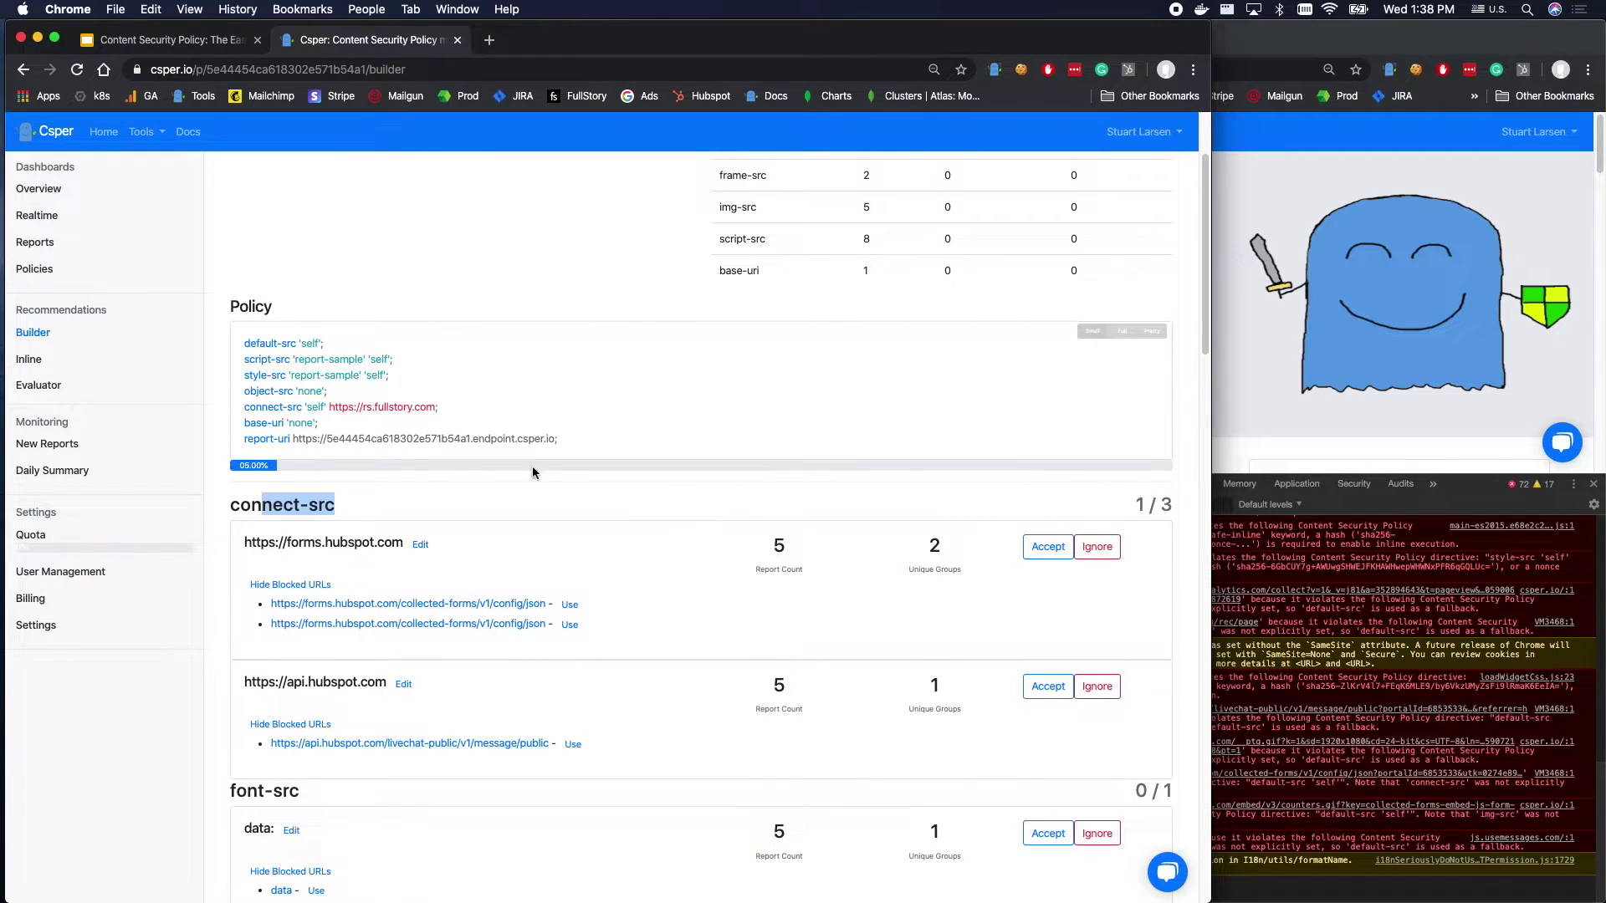
triple_click(385, 408)
left_click(329, 409)
left_click_drag(328, 410, 495, 405)
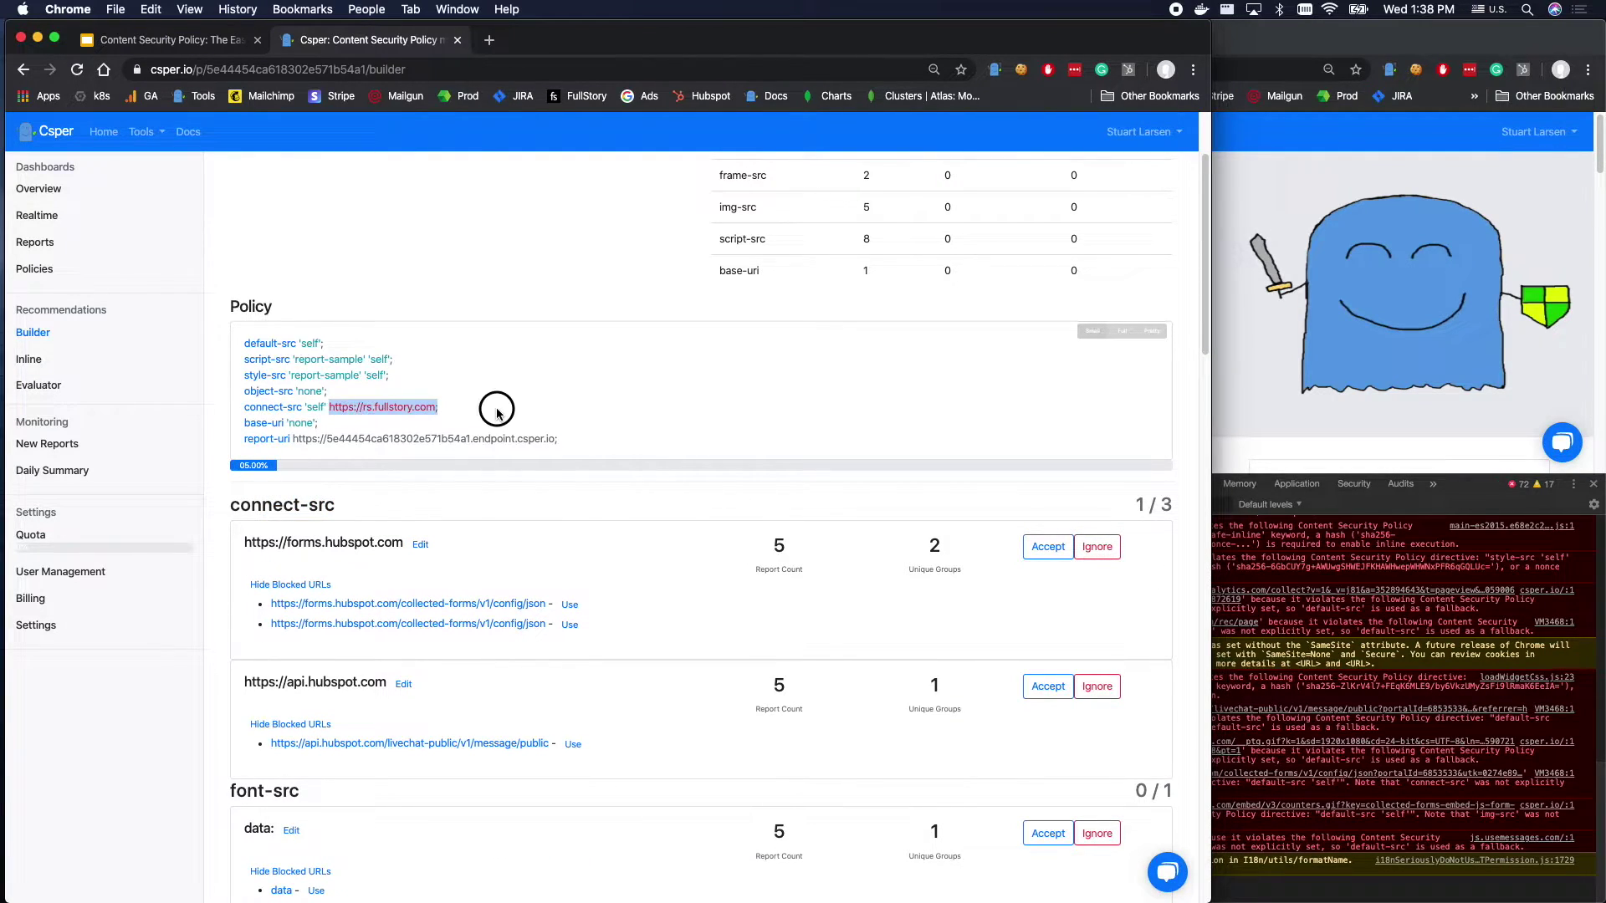
left_click(278, 509)
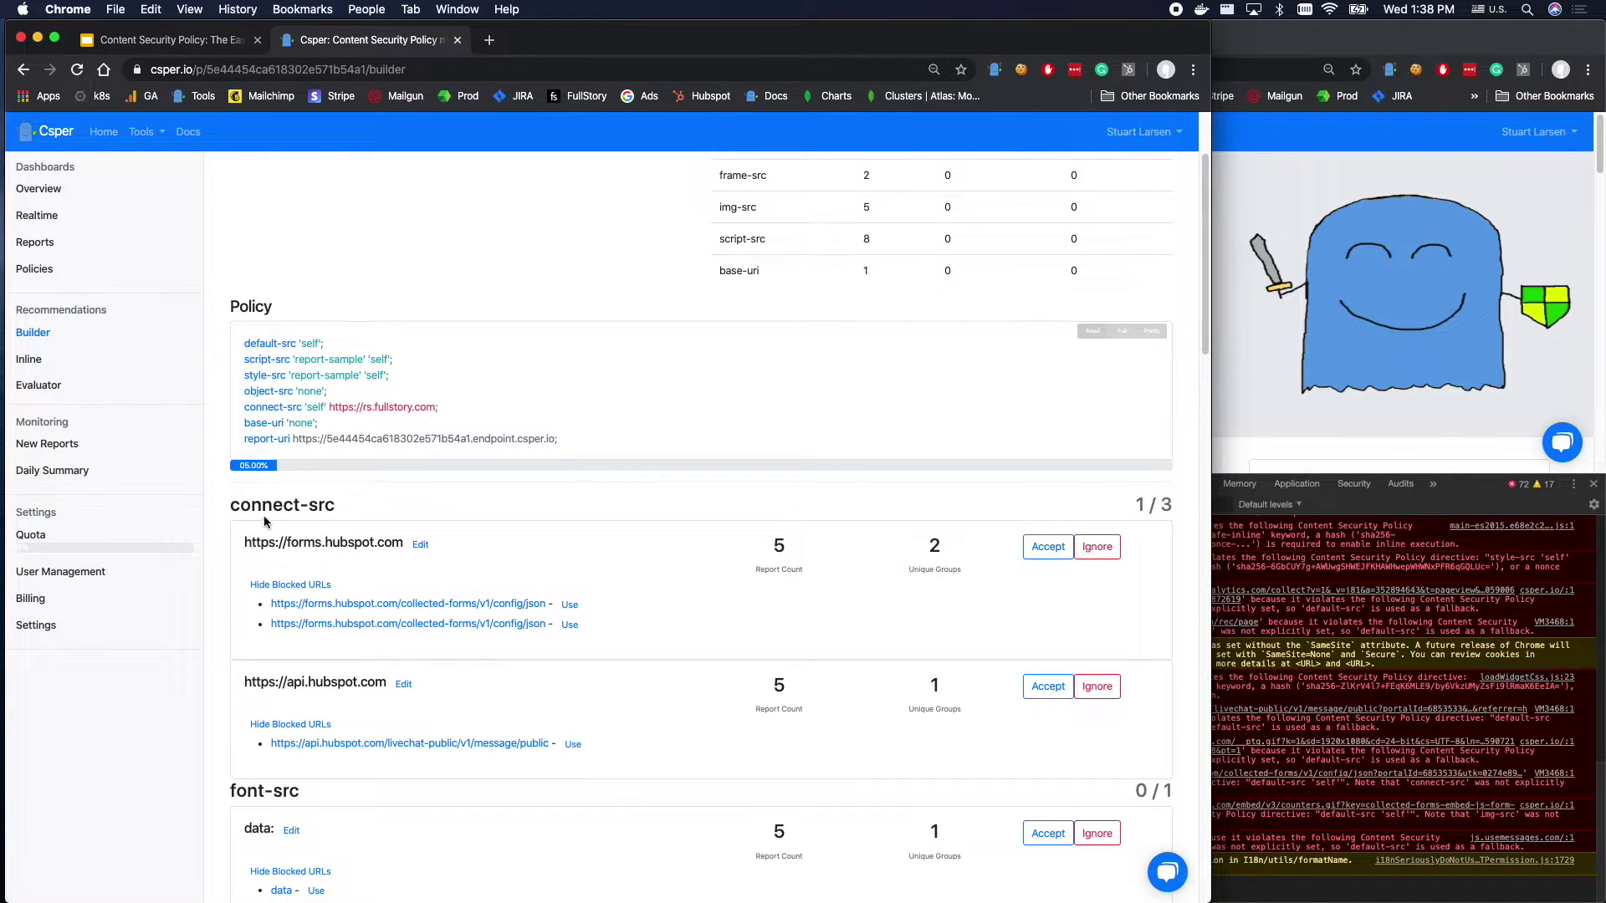
left_click(1047, 547)
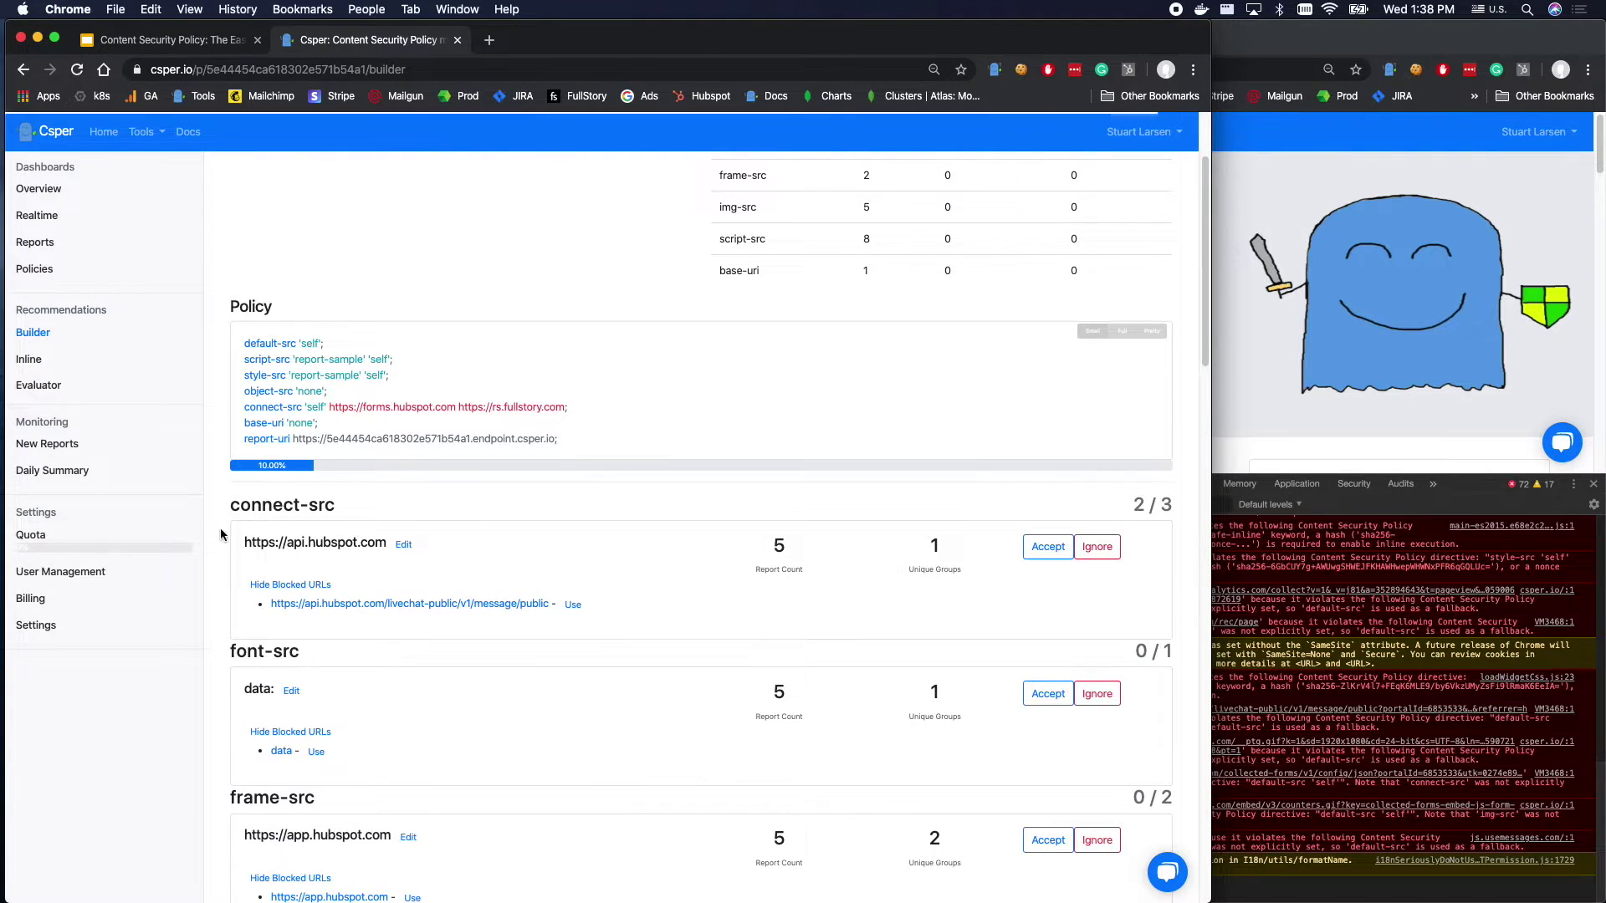
left_click(1047, 547)
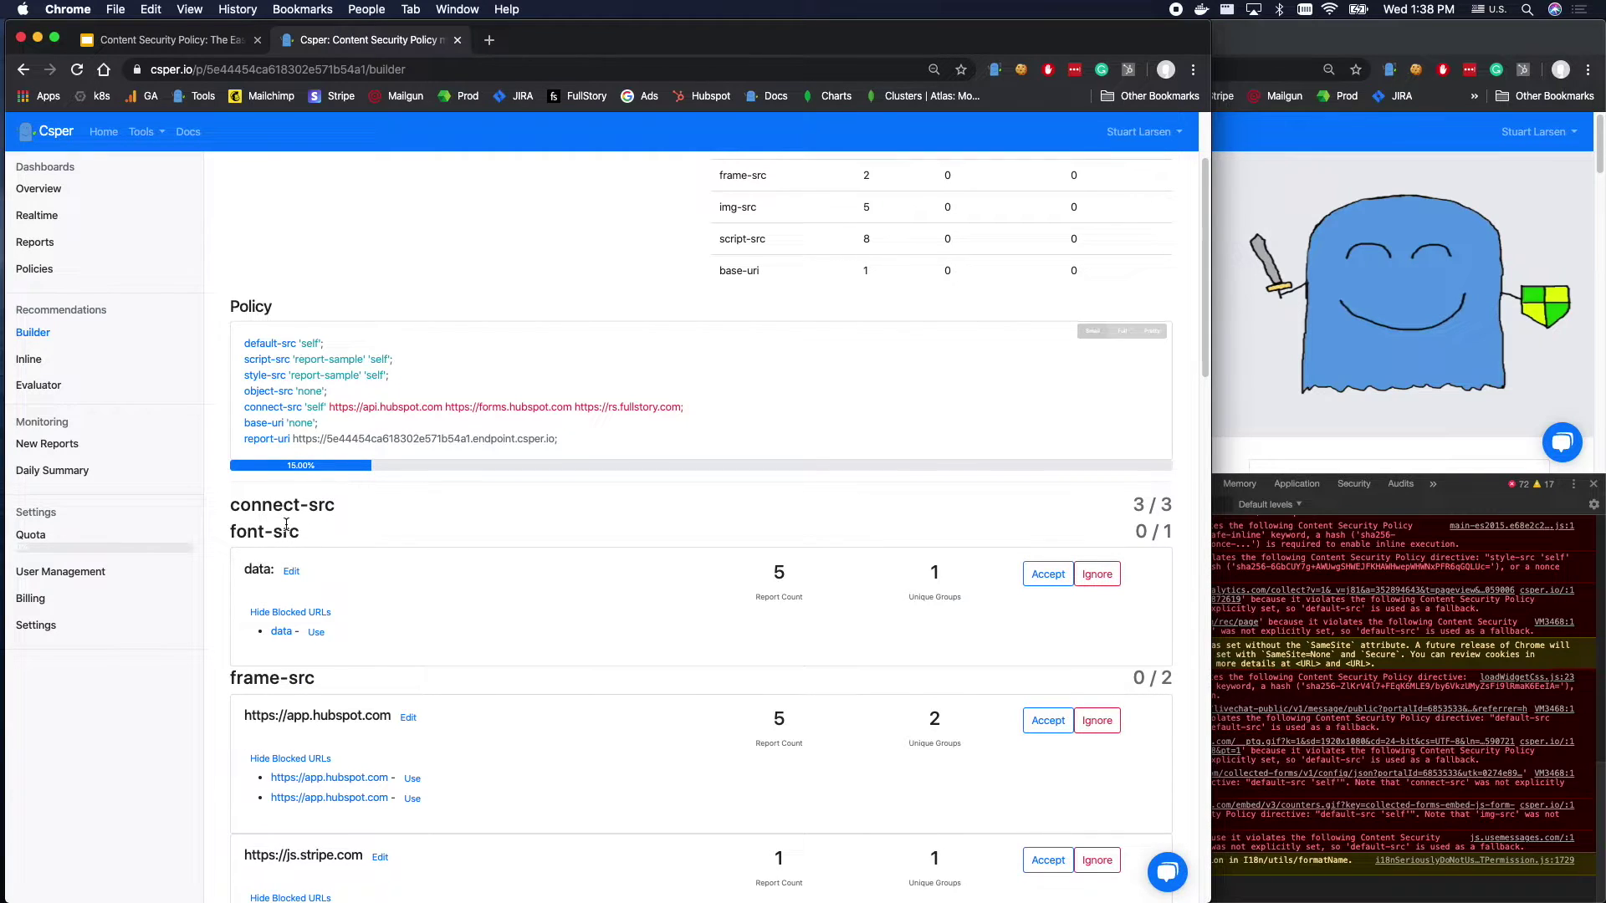
double_click(257, 572)
left_click(1031, 576)
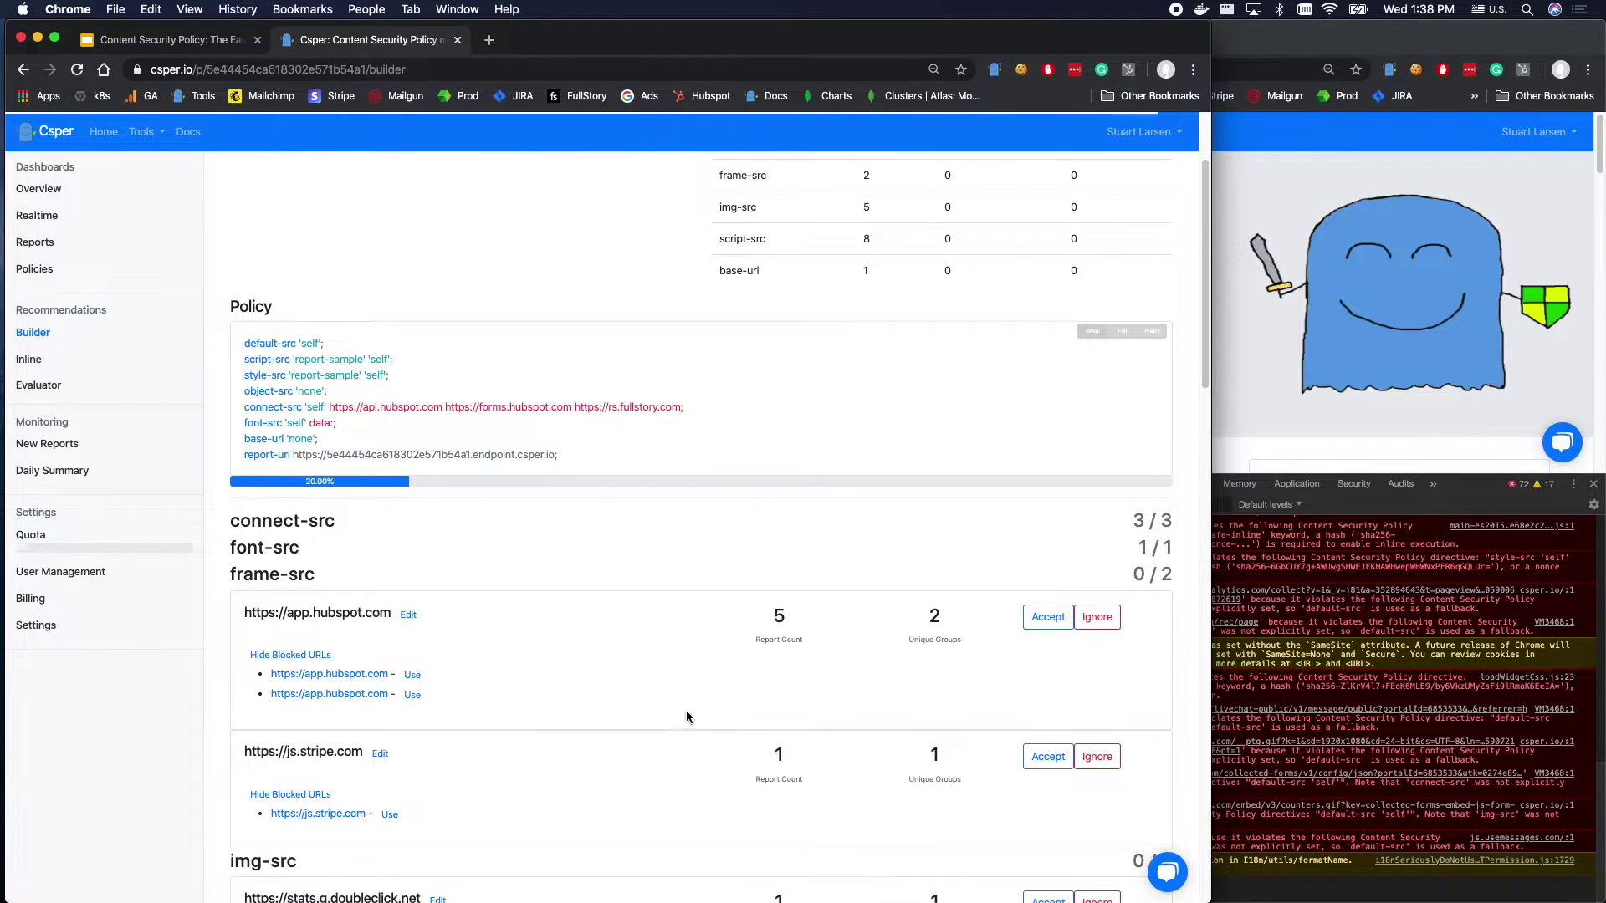
Accept app.hubspot.com and js.stripe.com as frame-src sources.
scroll(686, 710, "down", 3)
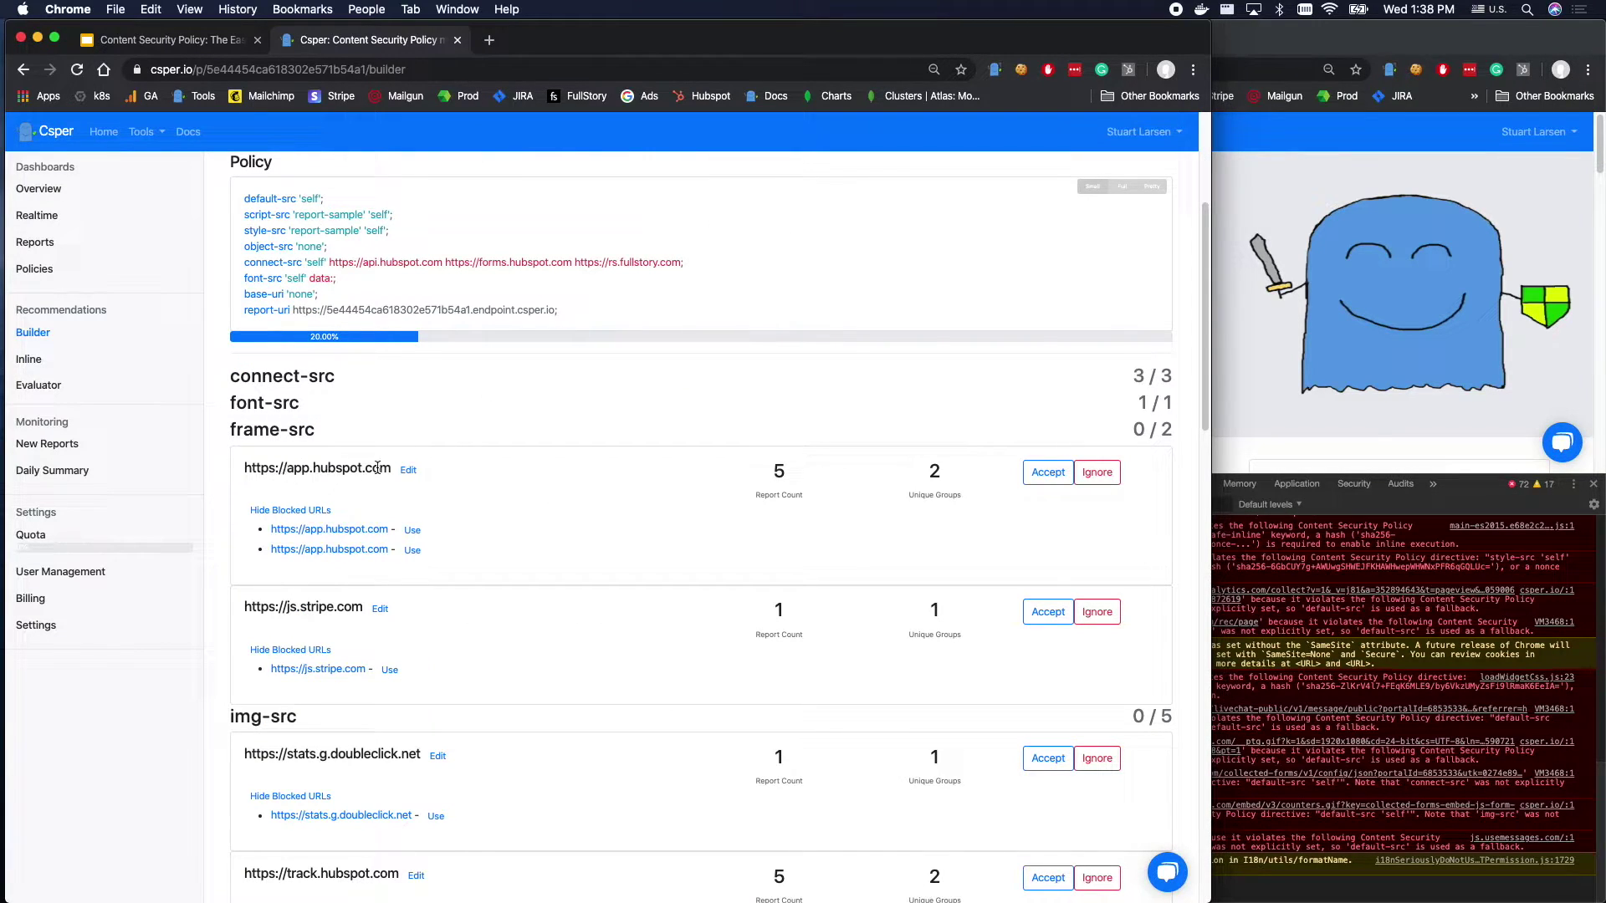
left_click(1037, 473)
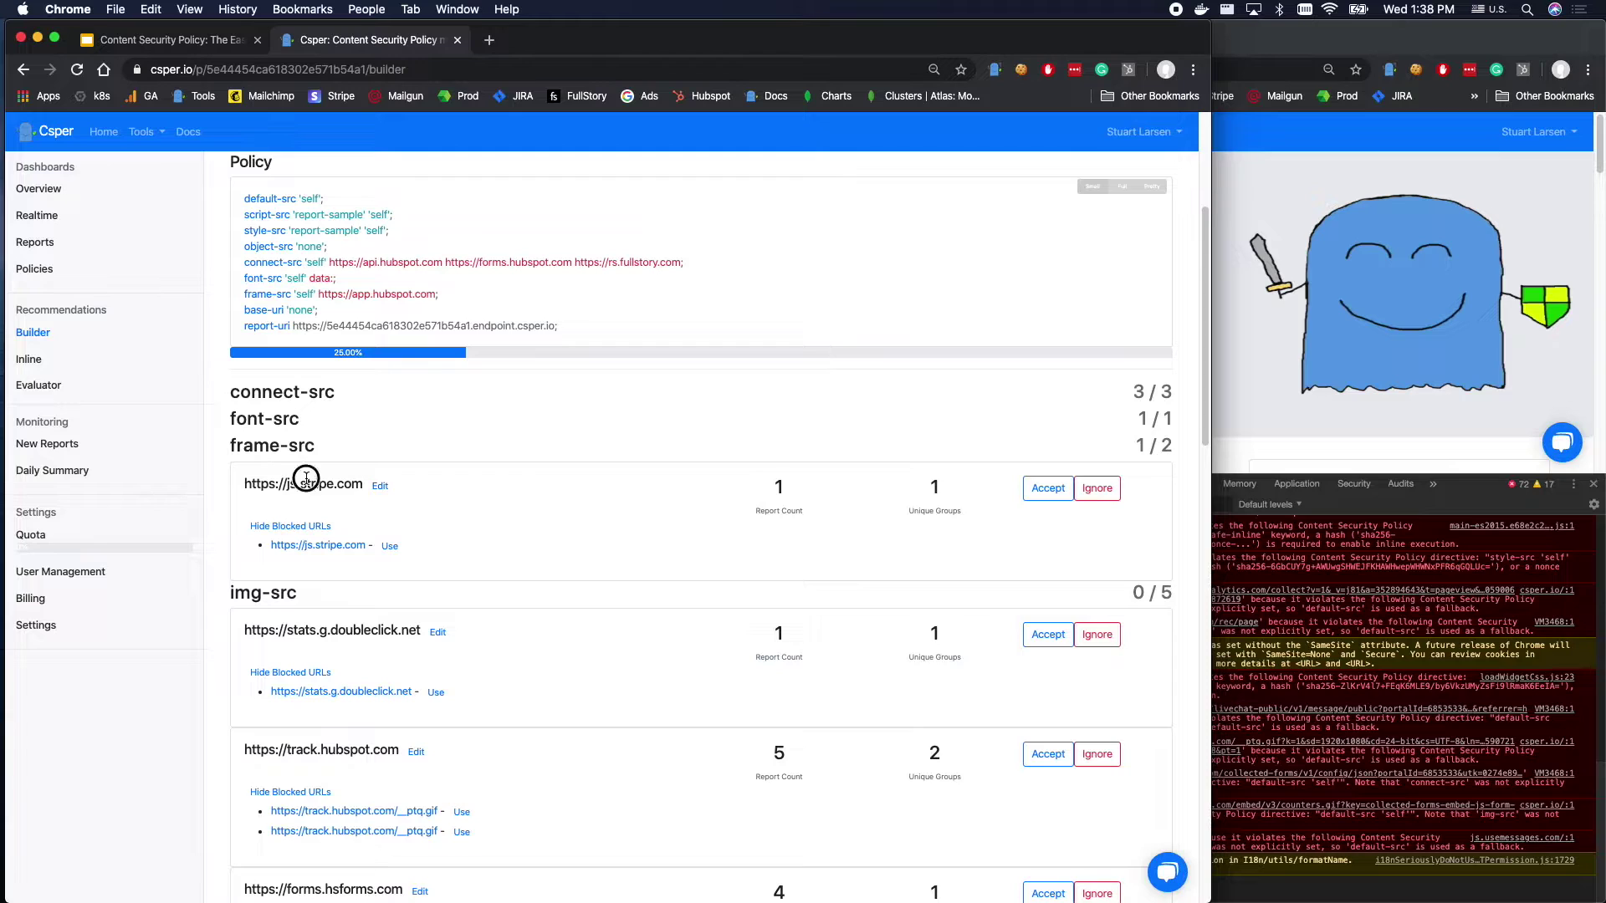
triple_click(306, 478)
left_click(1033, 496)
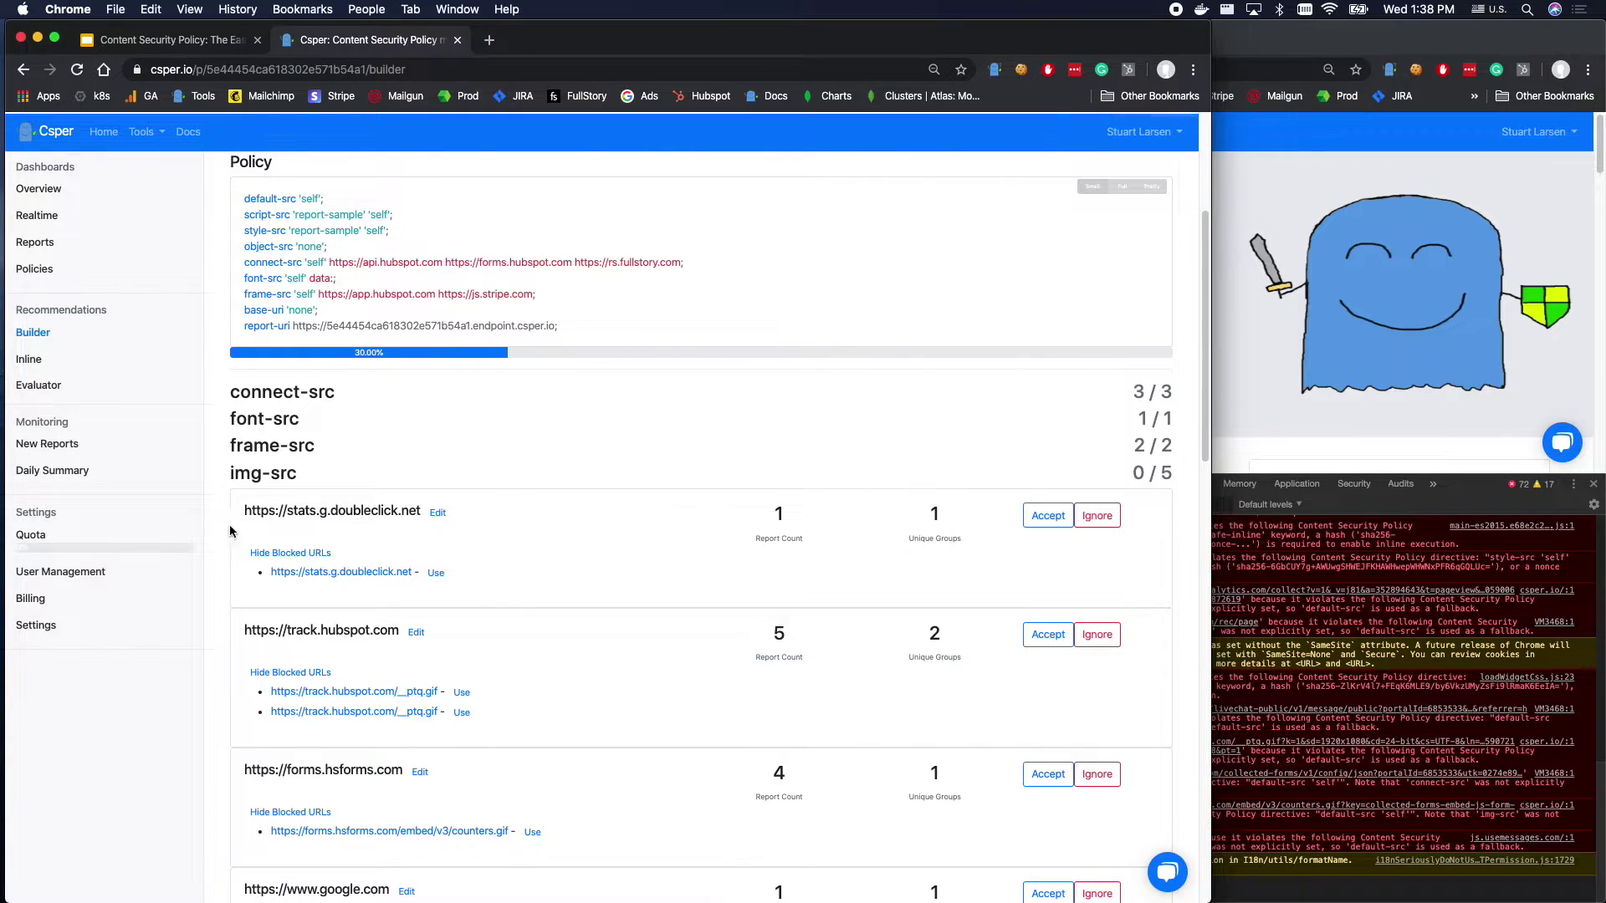
left_click(1037, 515)
left_click(1037, 531)
left_click(1039, 535)
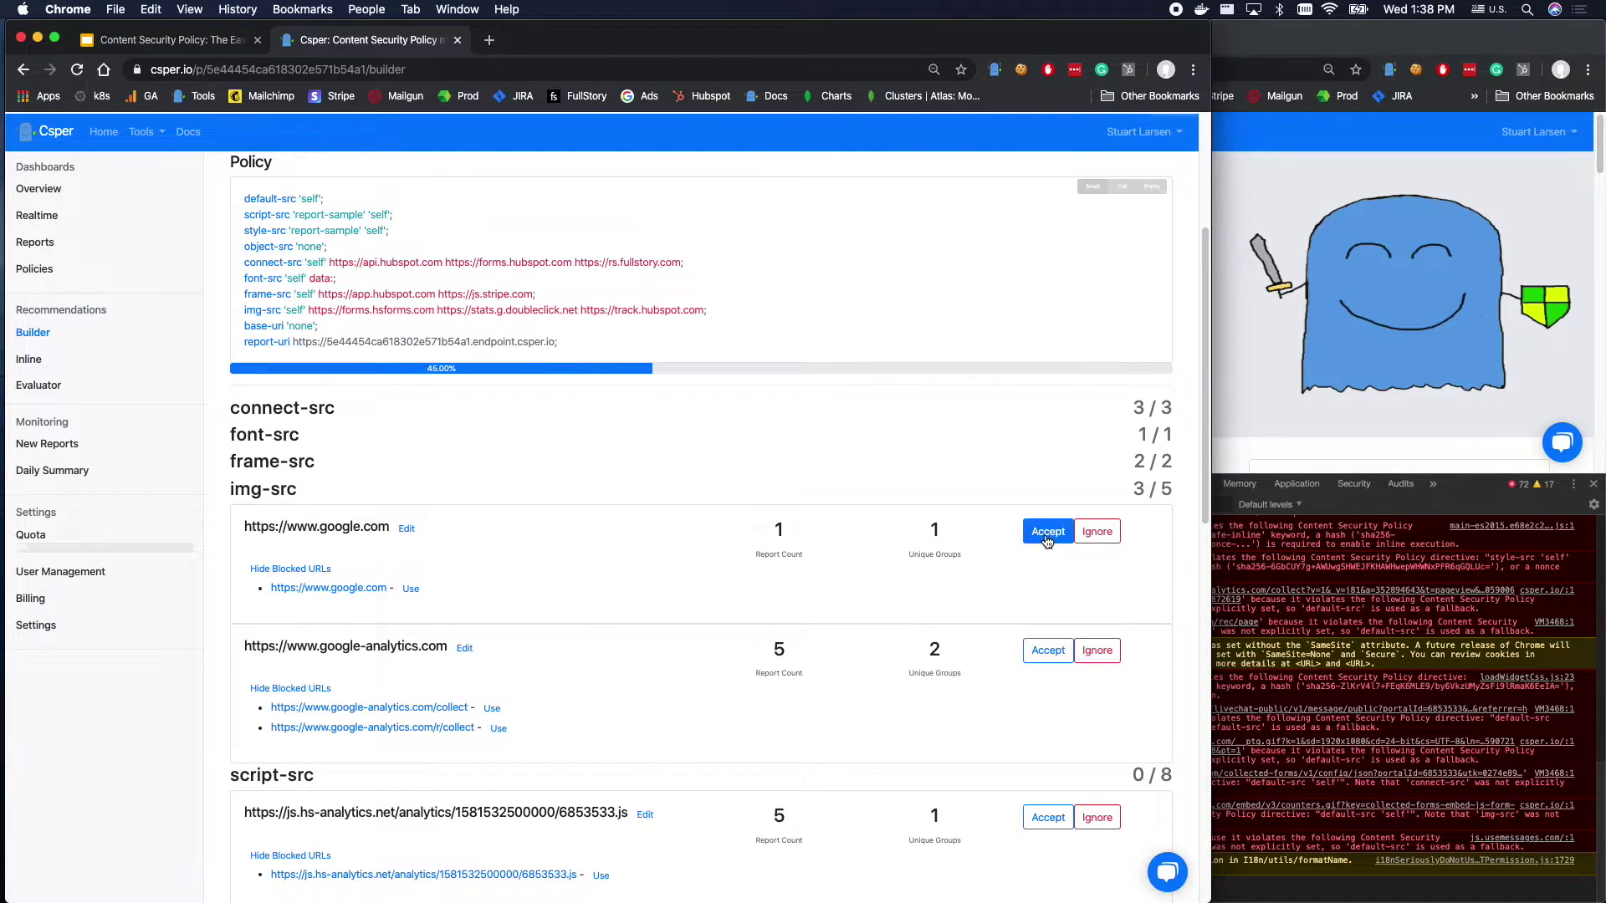
left_click(1041, 536)
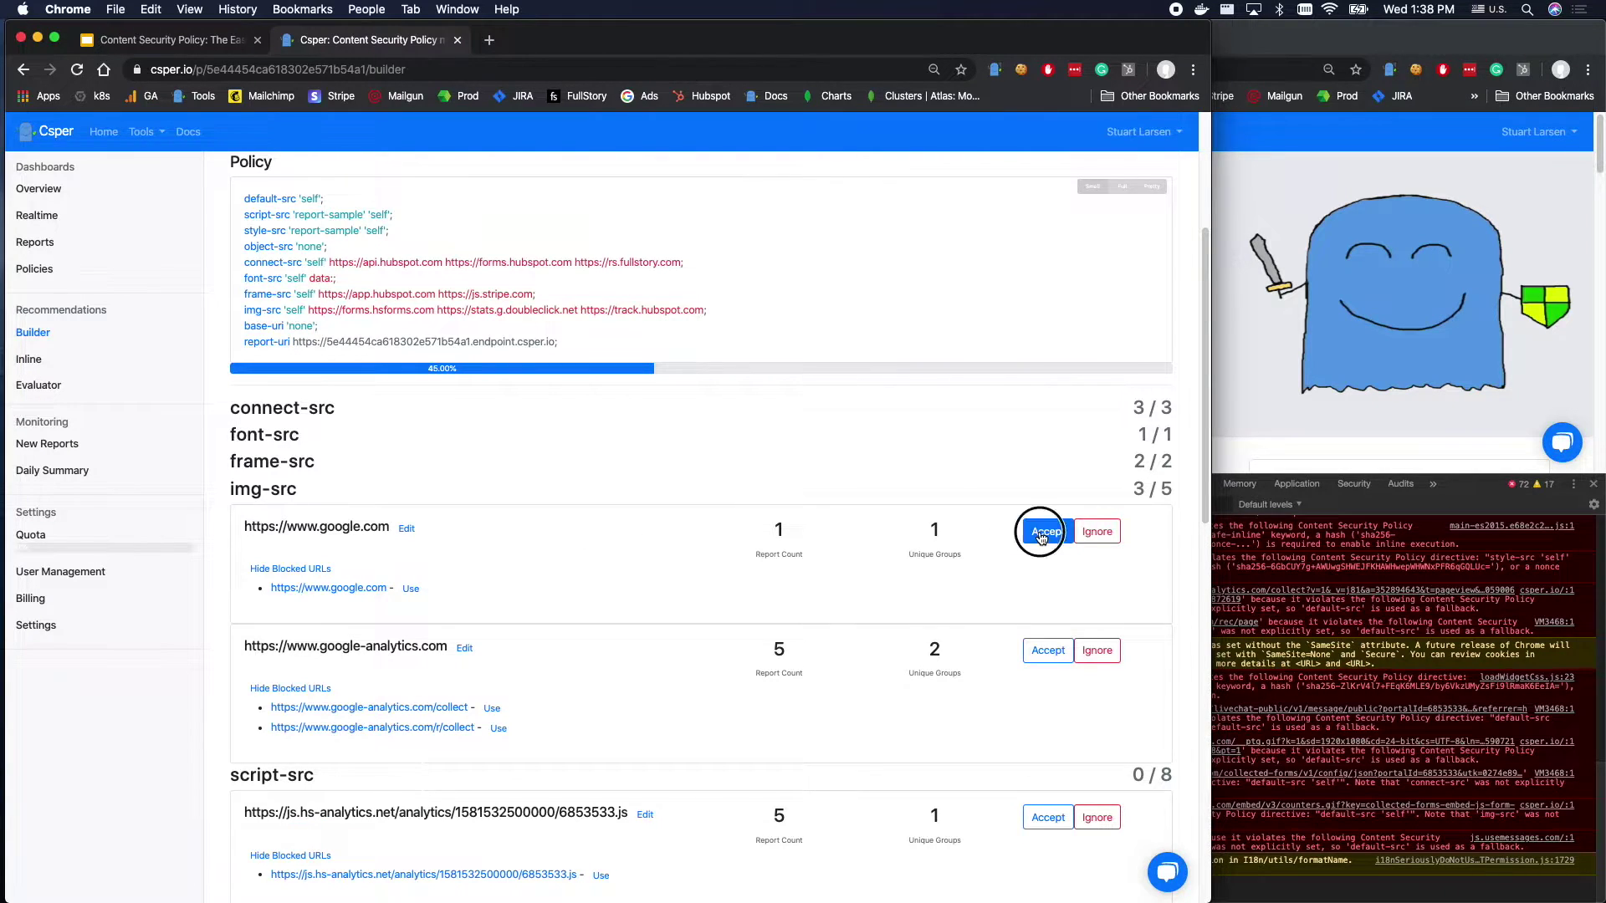
left_click(1050, 533)
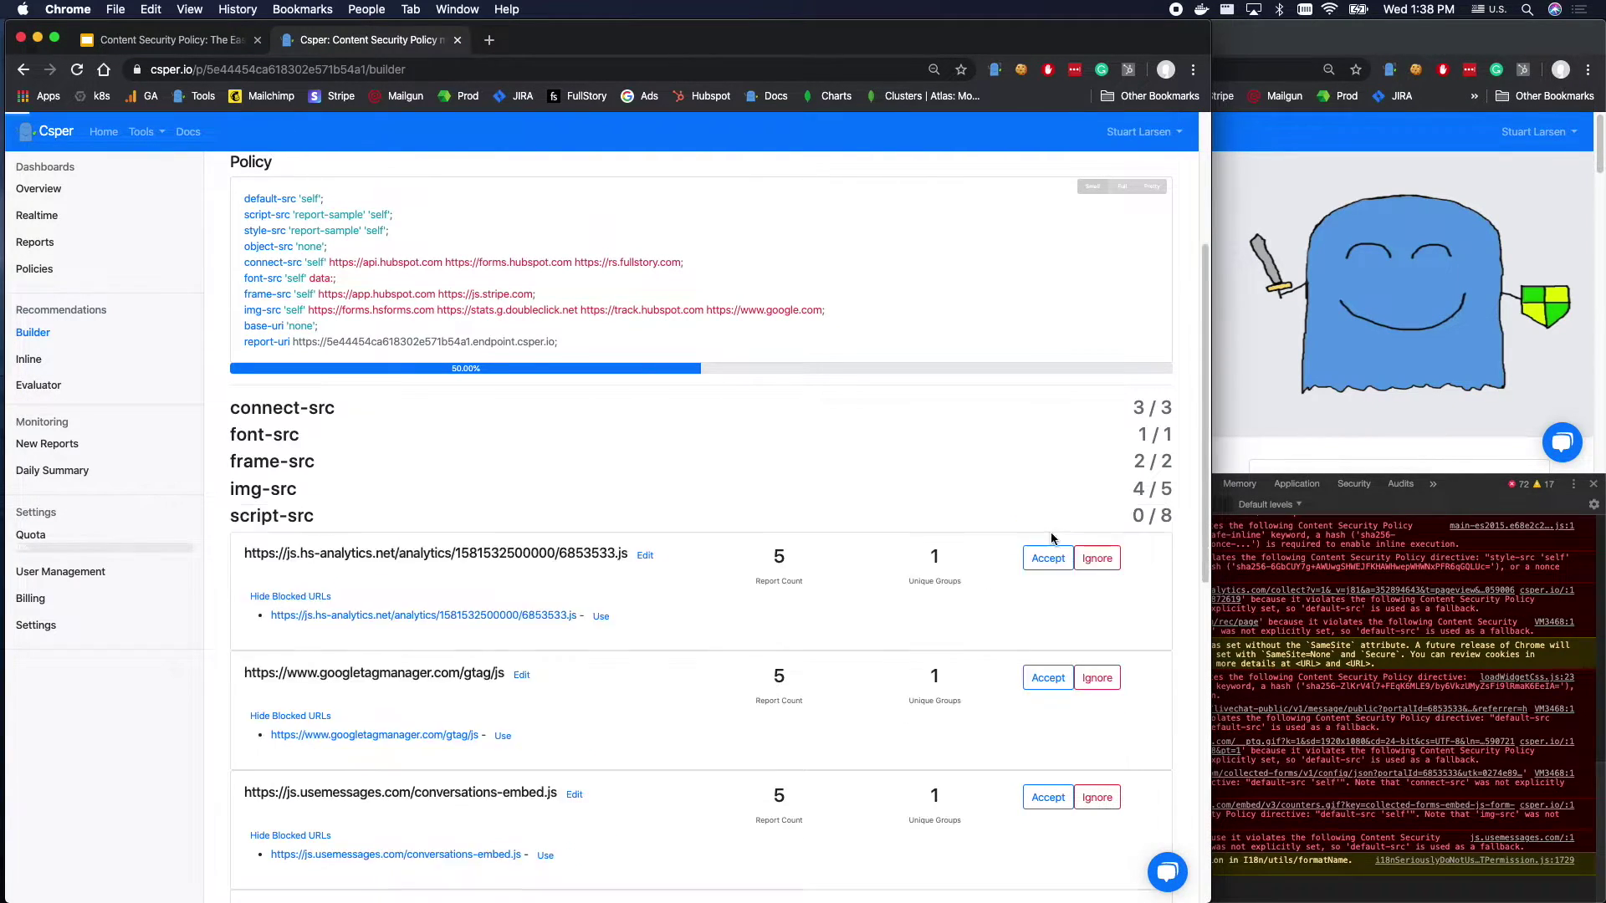
scroll(400, 623, "down", 3)
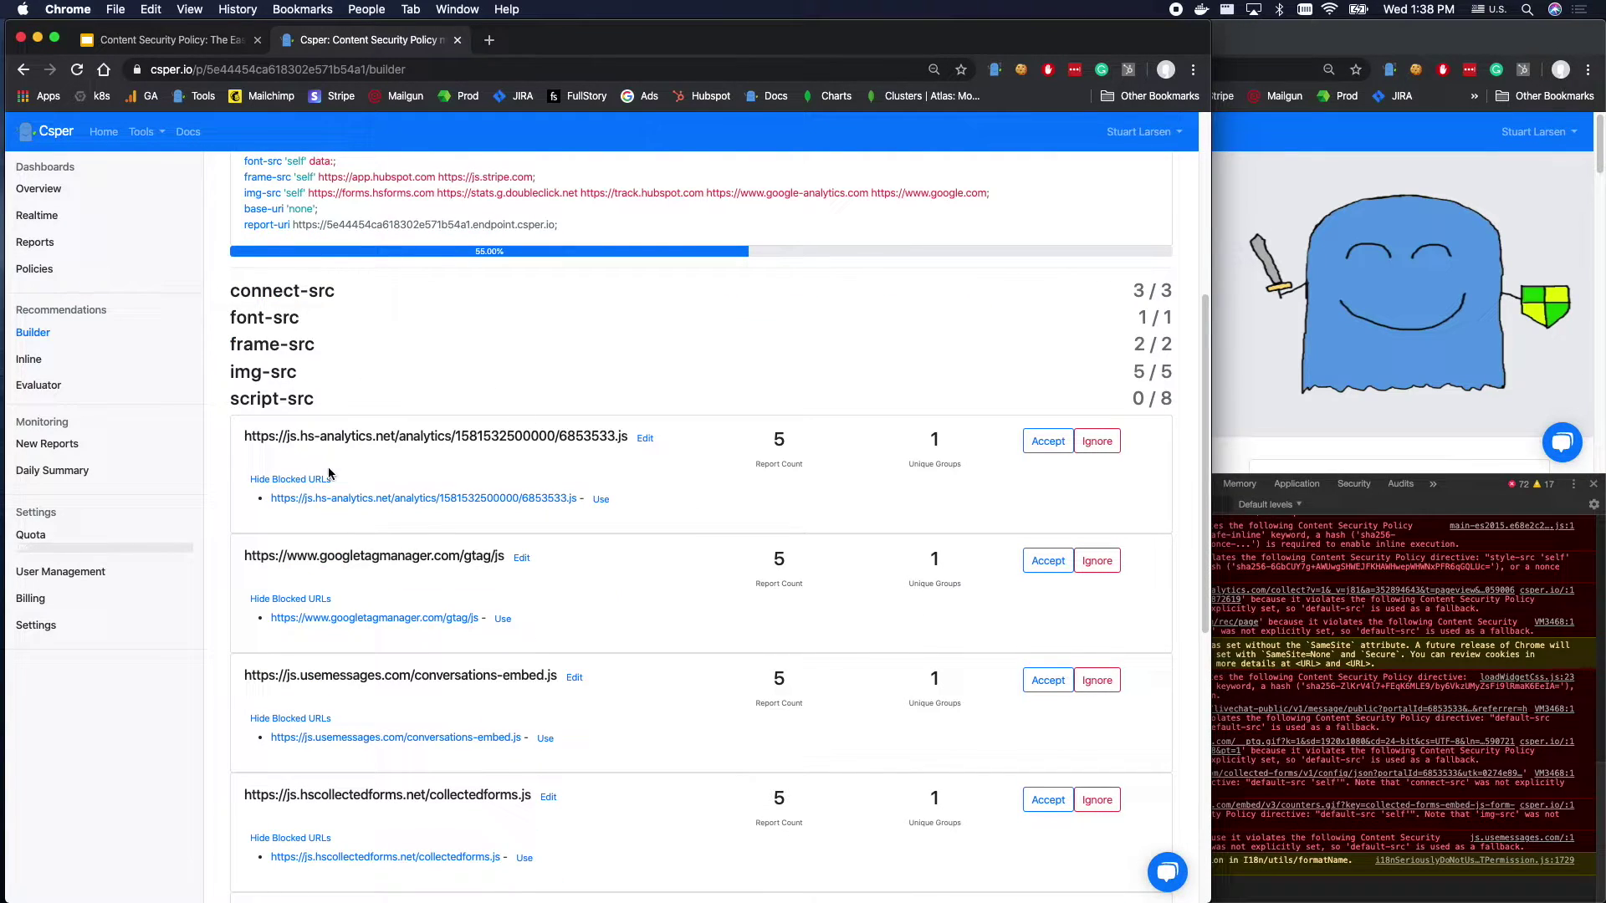
scroll(326, 468, "up", 4)
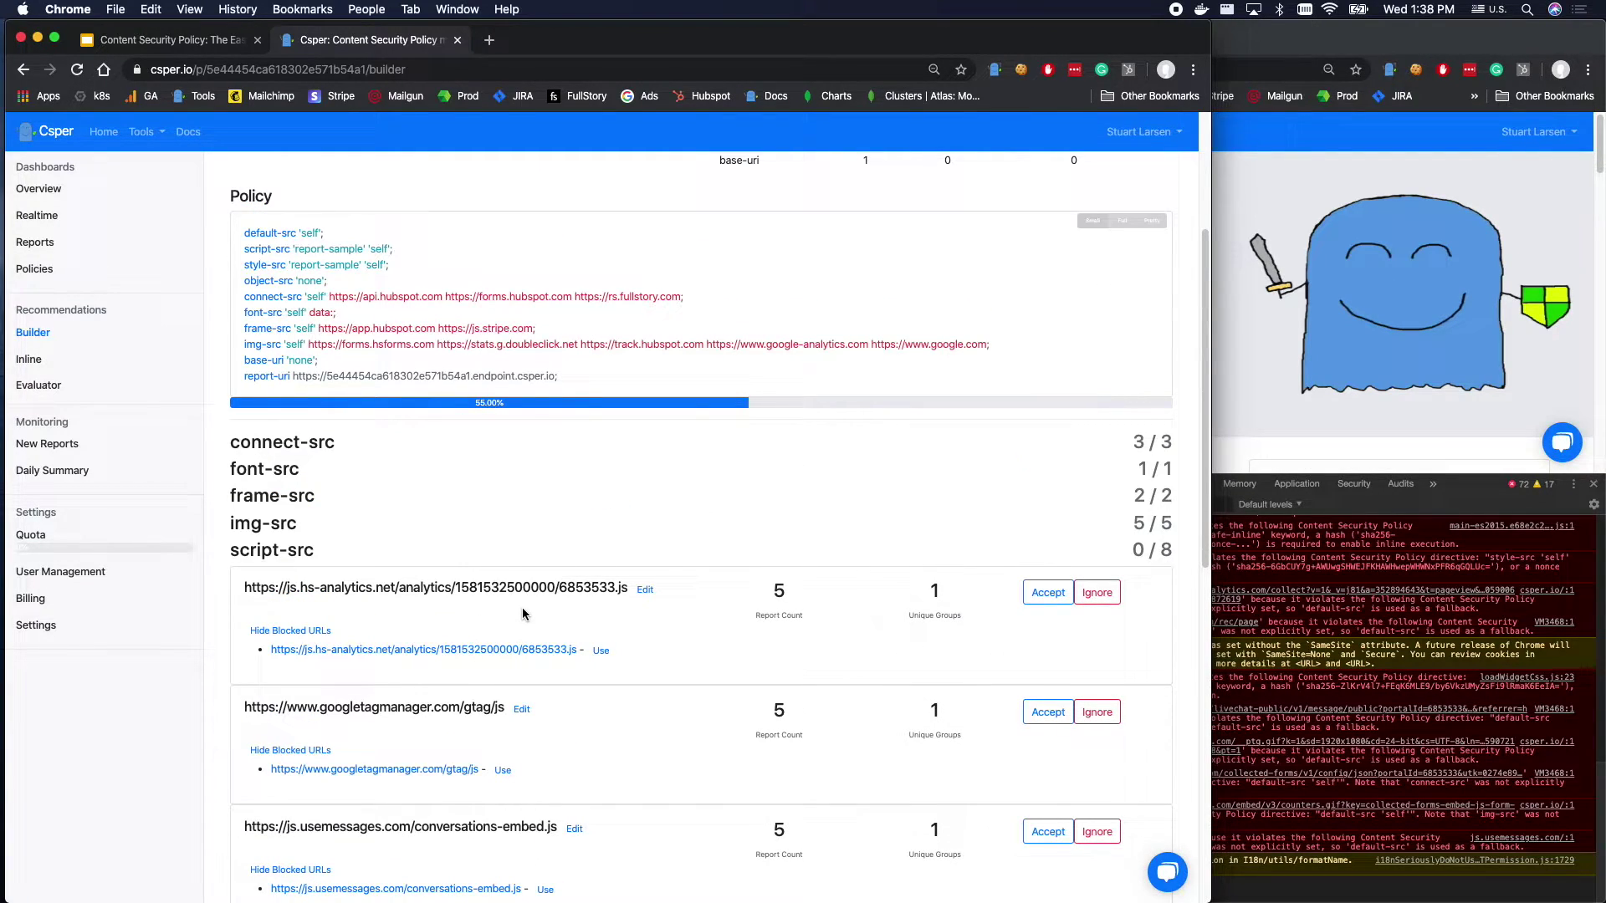
left_click(645, 590)
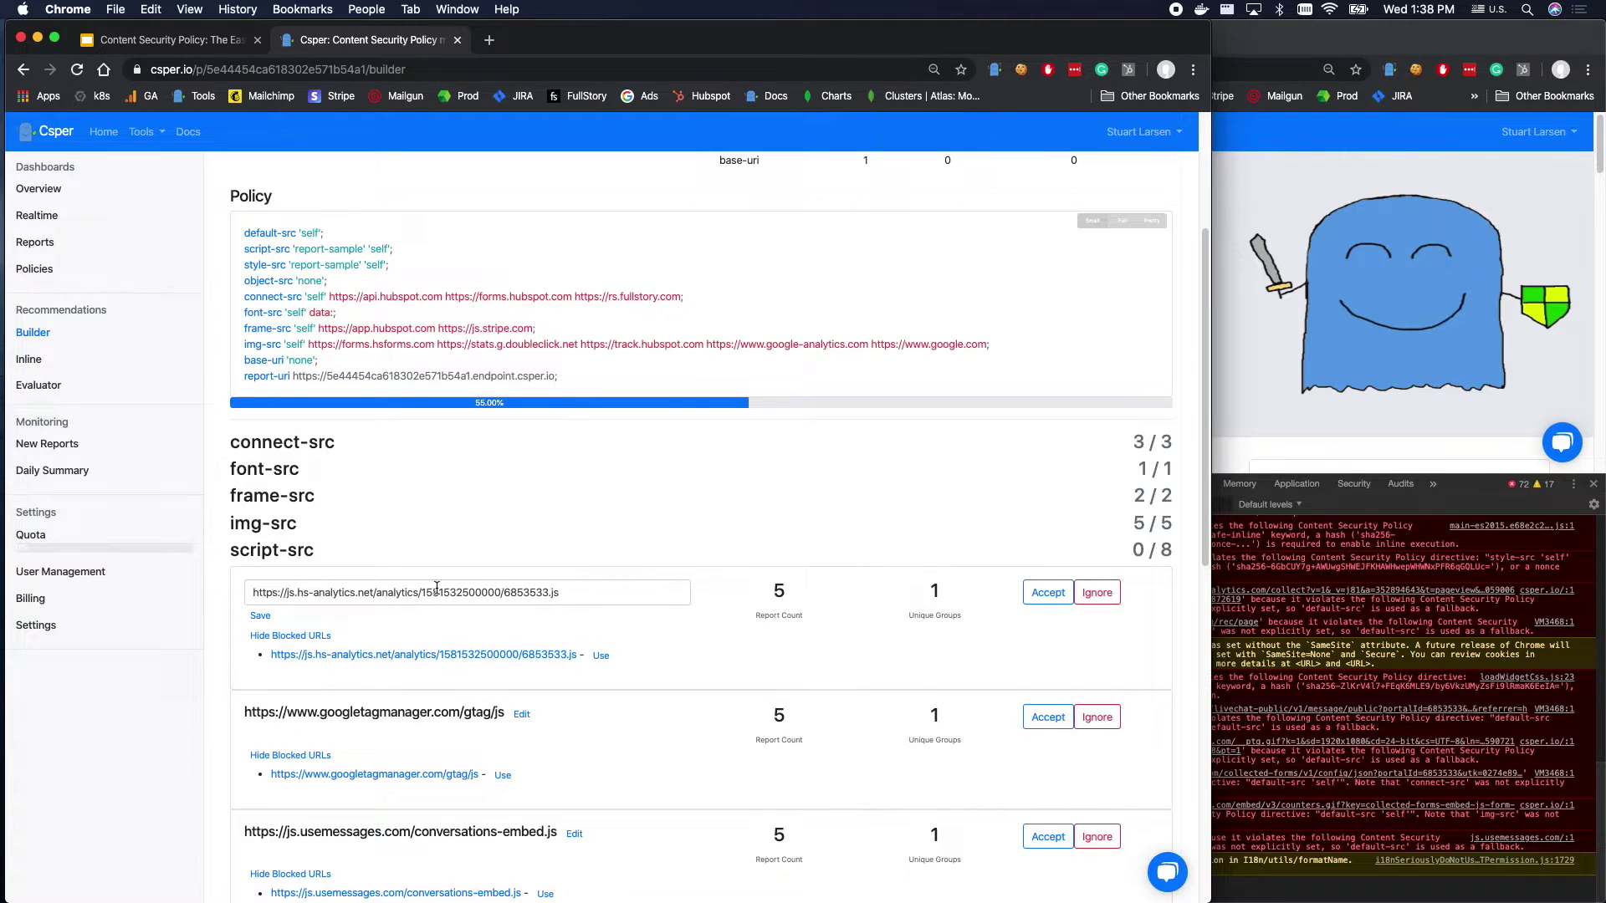
left_click_drag(251, 592, 373, 592)
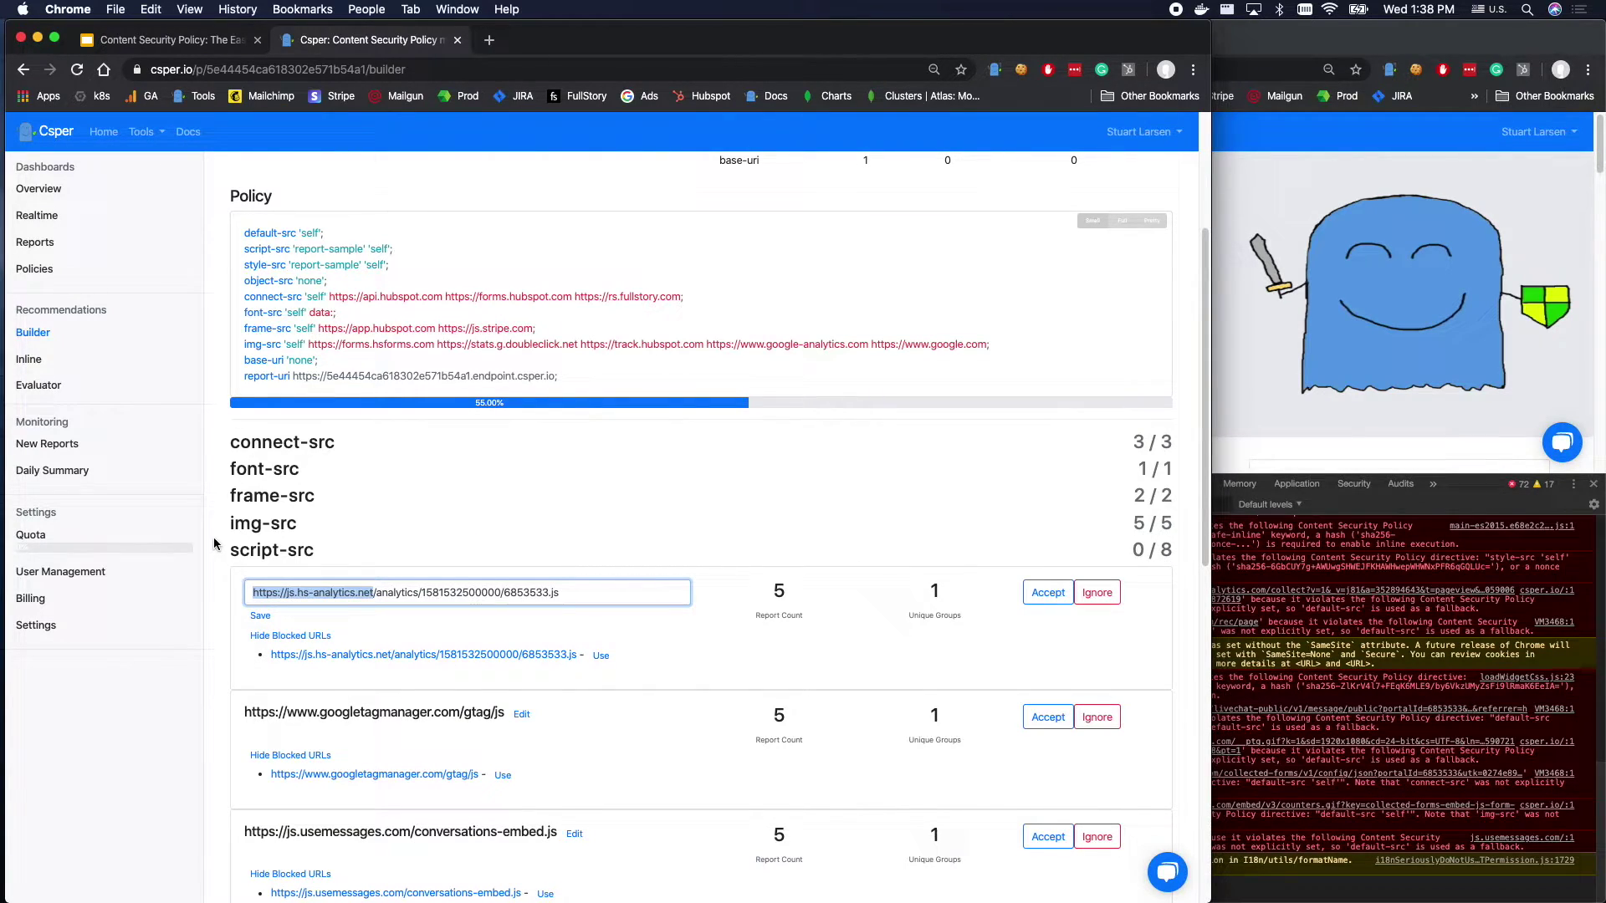
left_click(413, 592)
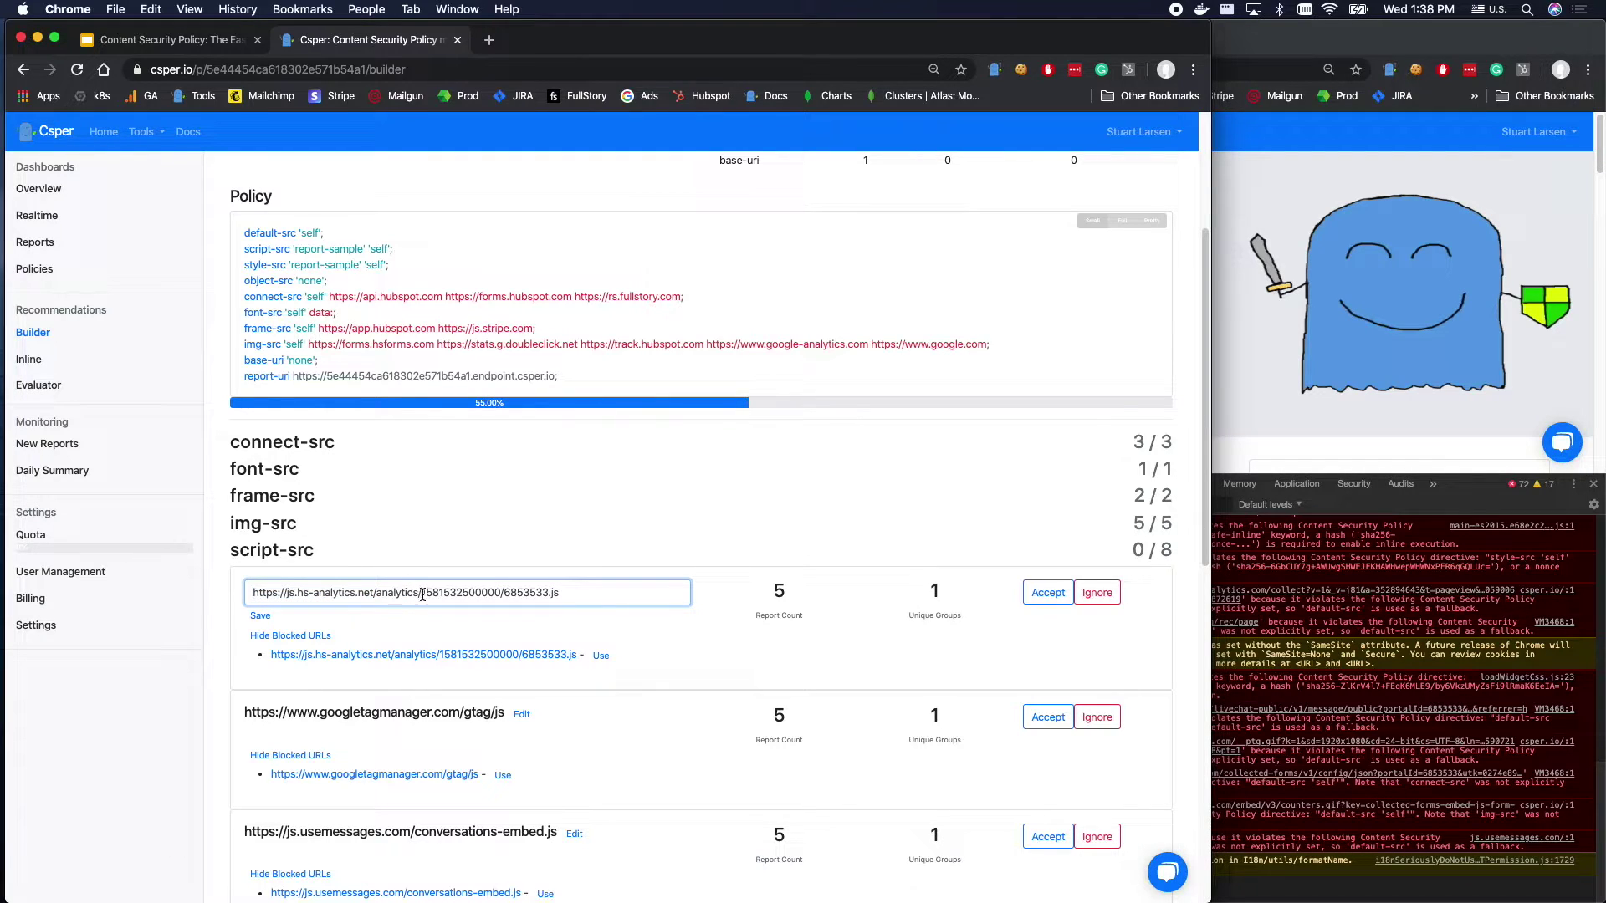
left_click_drag(422, 594, 678, 688)
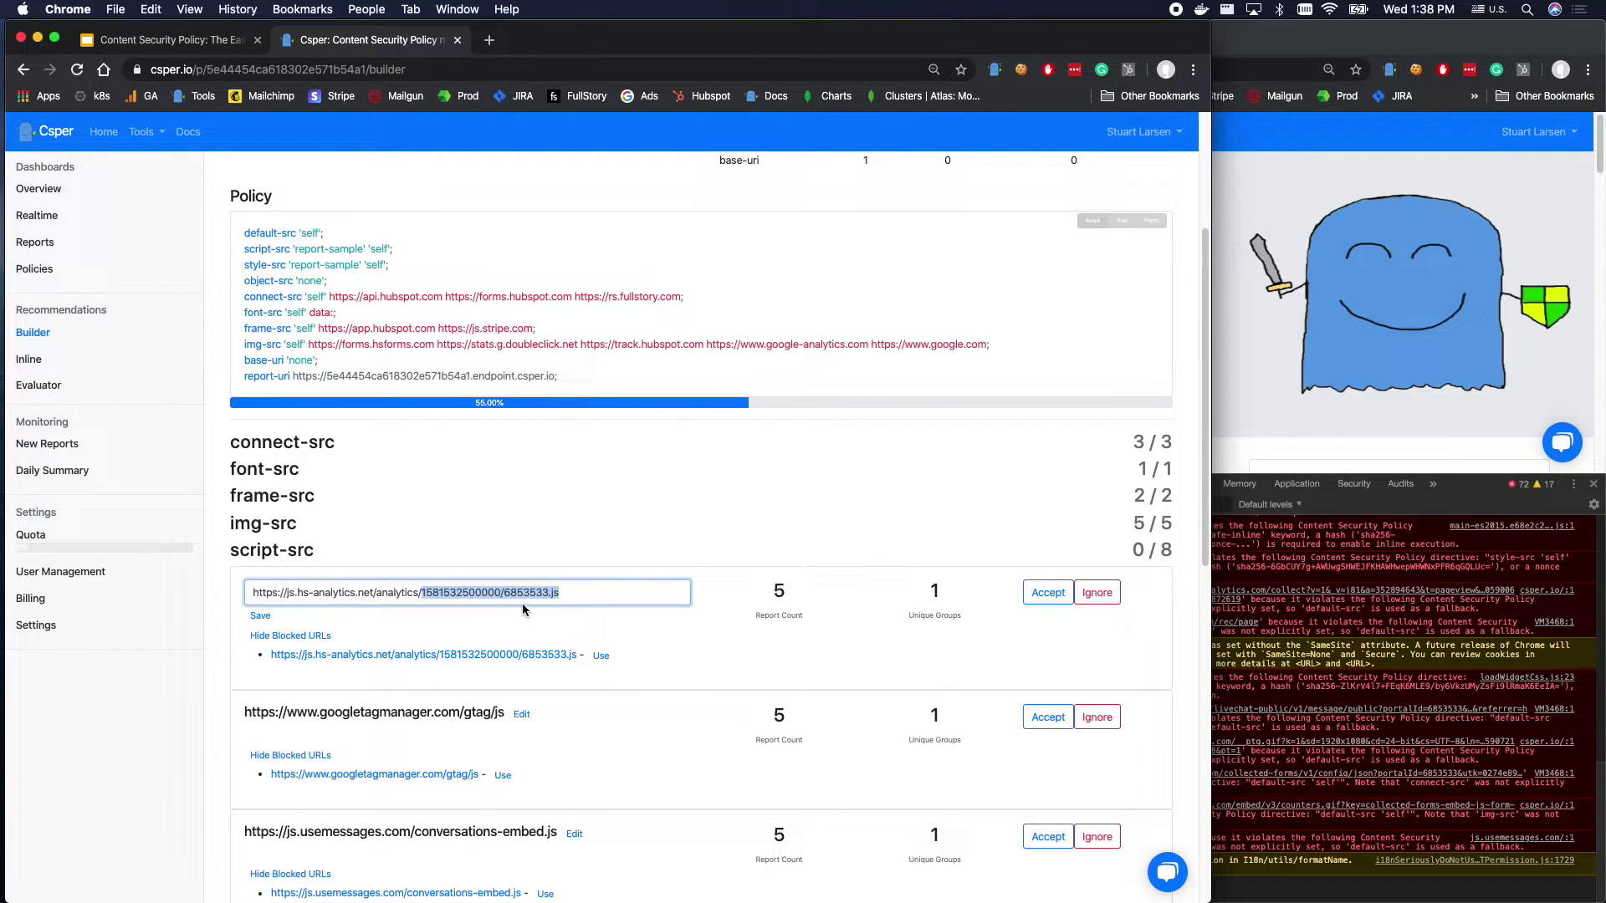
left_click_drag(617, 597, 421, 597)
left_click(512, 594)
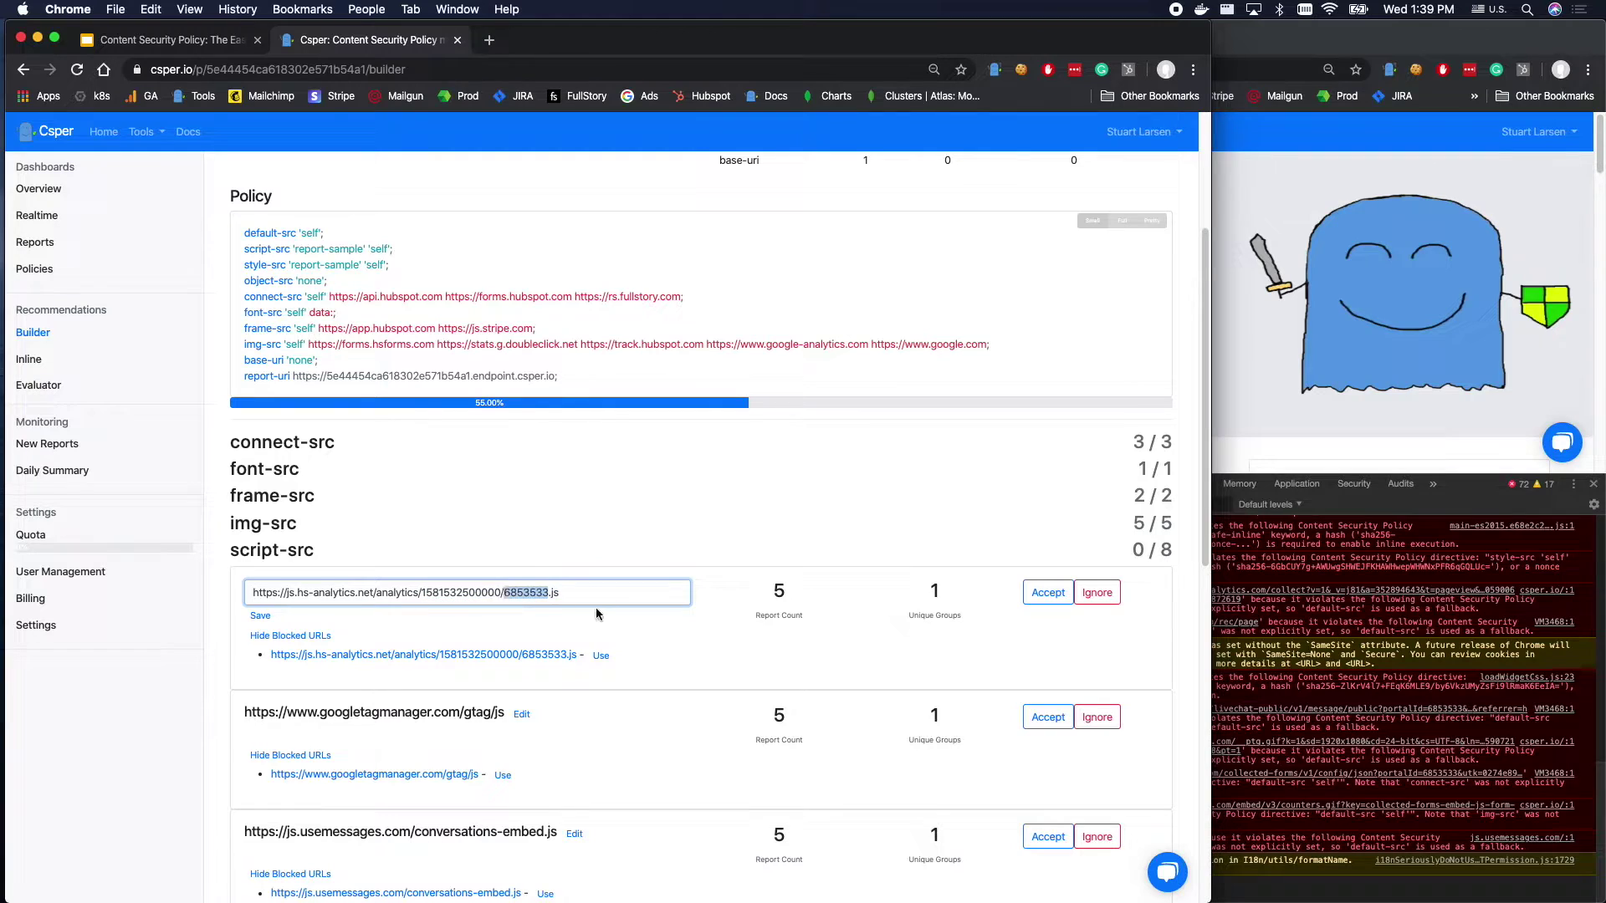
left_click(602, 594)
left_click(424, 599, "shift")
key("BackSpace")
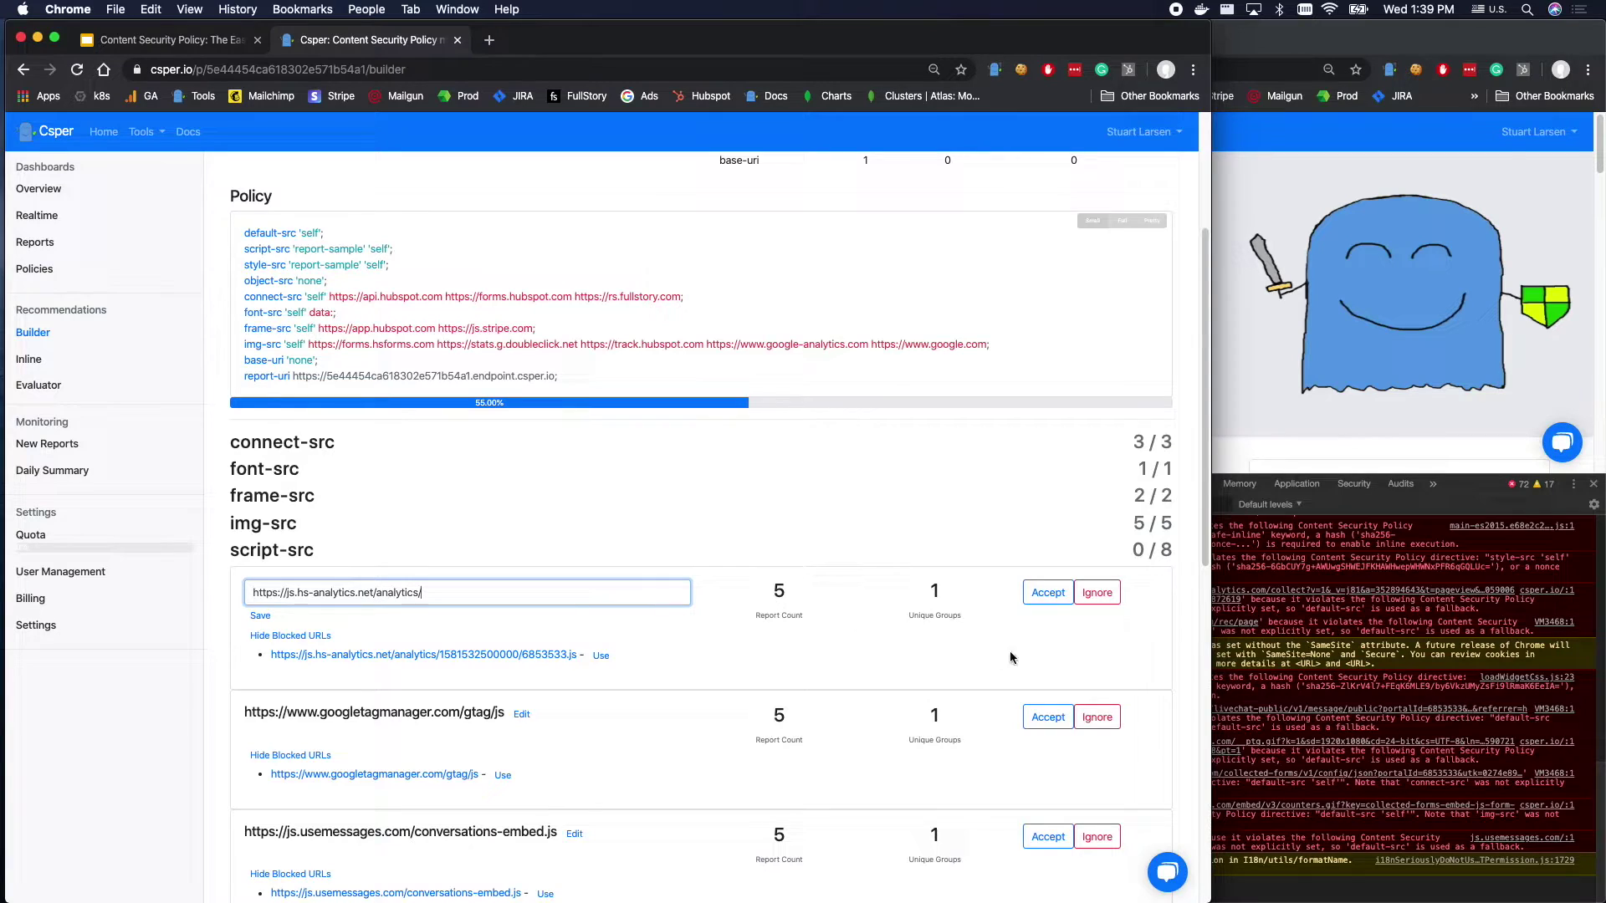
left_click(1048, 592)
Accept the gtag/js, conversations-embed.js, collectedforms.js and edge.fullstory fs.js script sources.
scroll(368, 604, "down", 1)
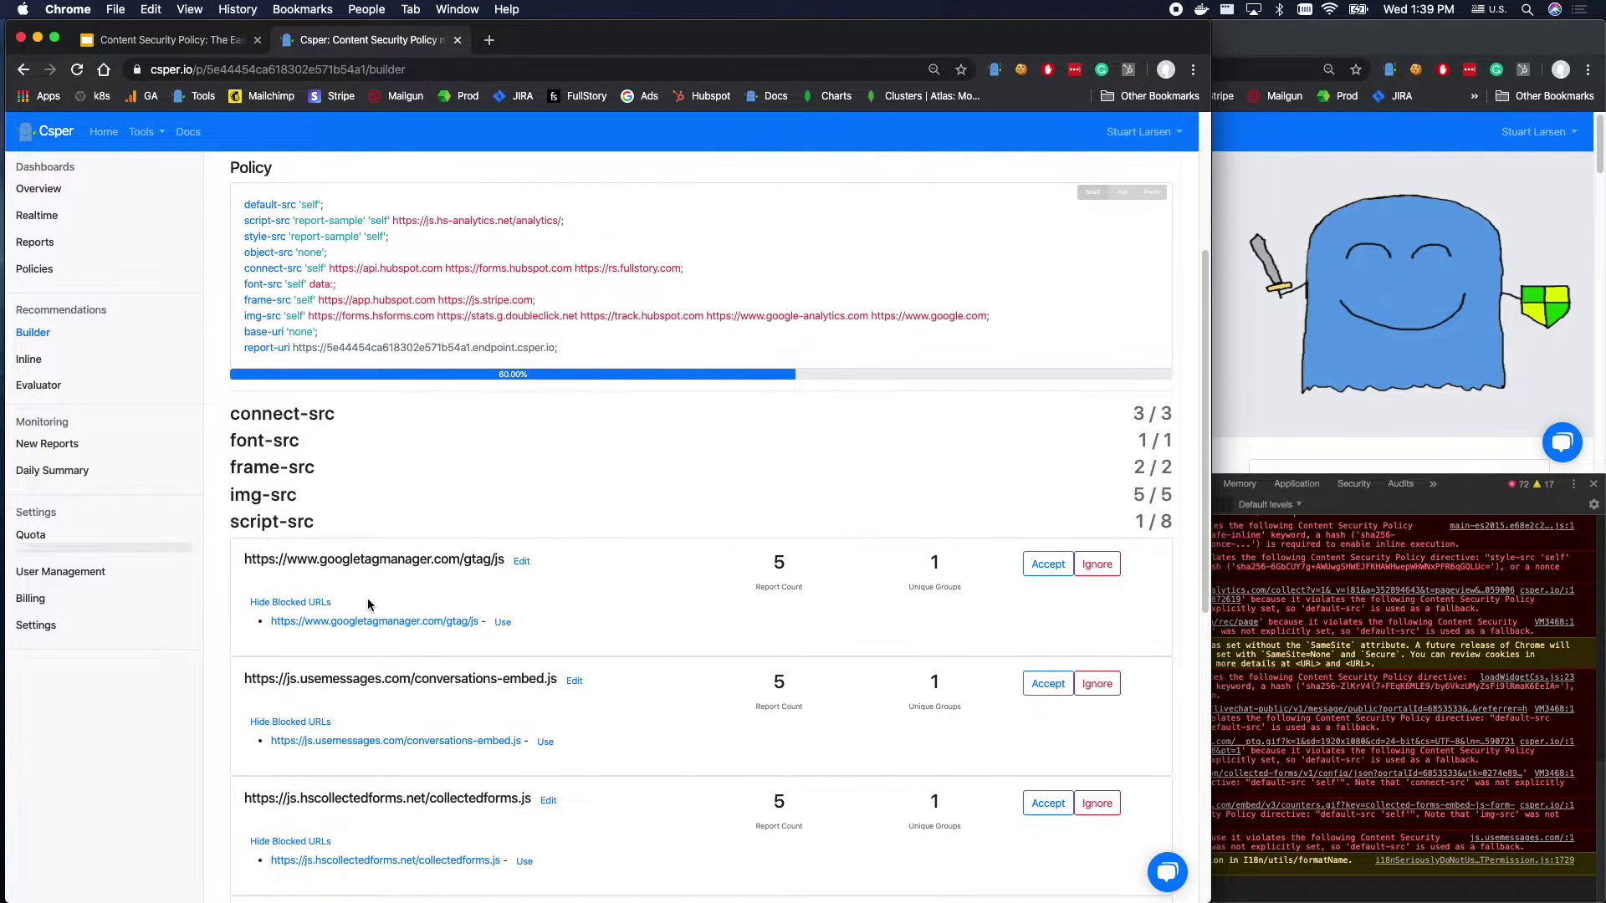
left_click(1041, 562)
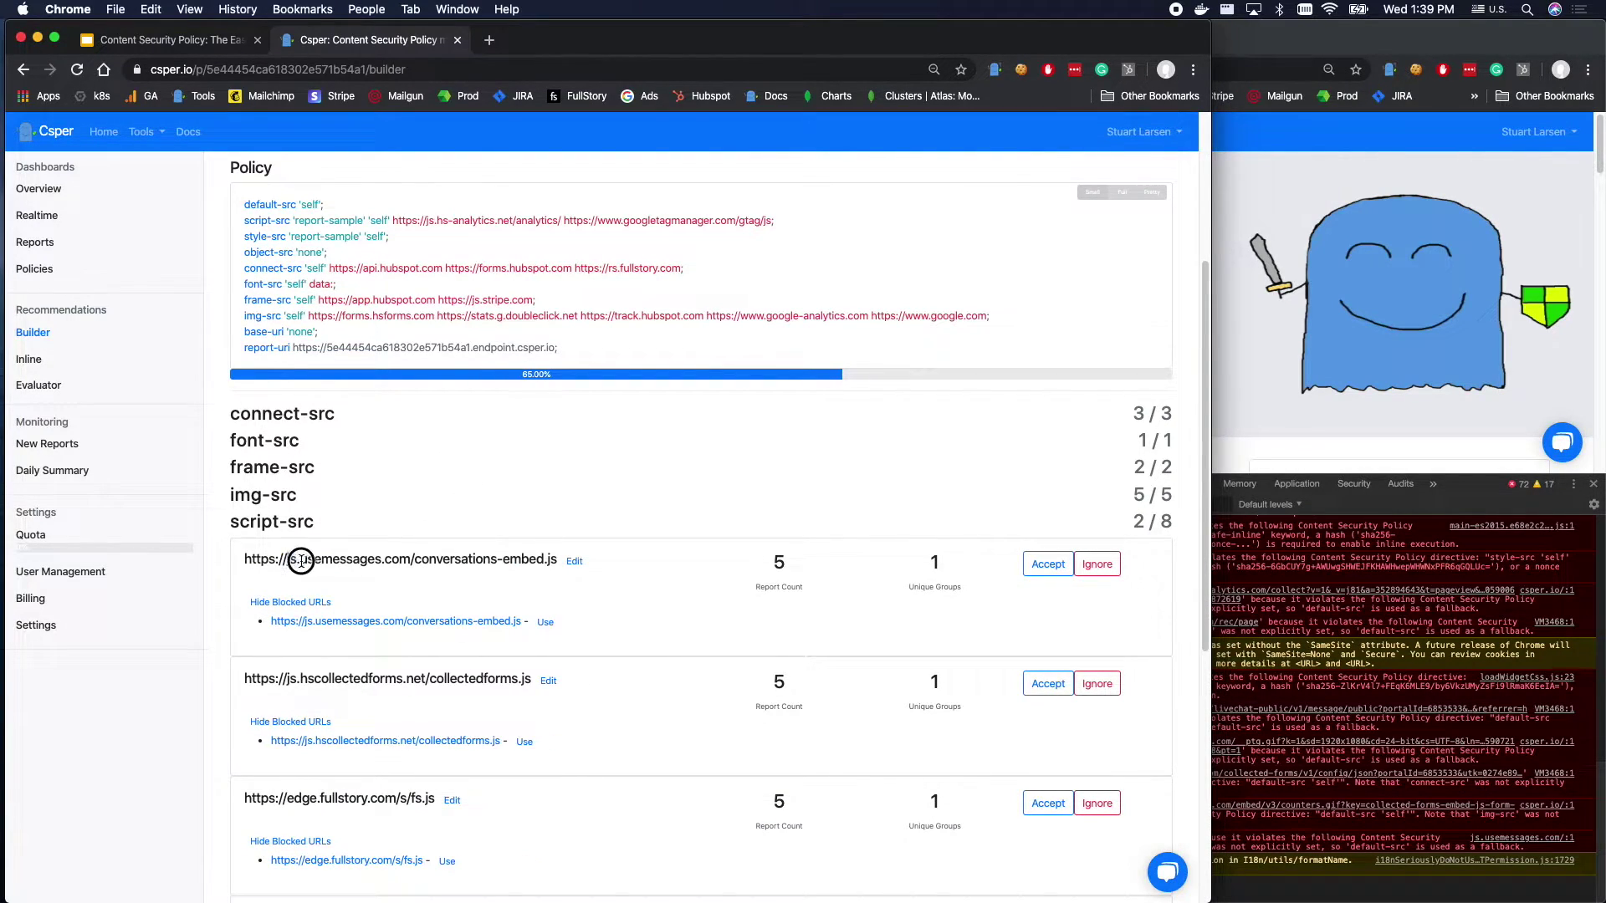
left_click(1048, 564)
left_click(1045, 563)
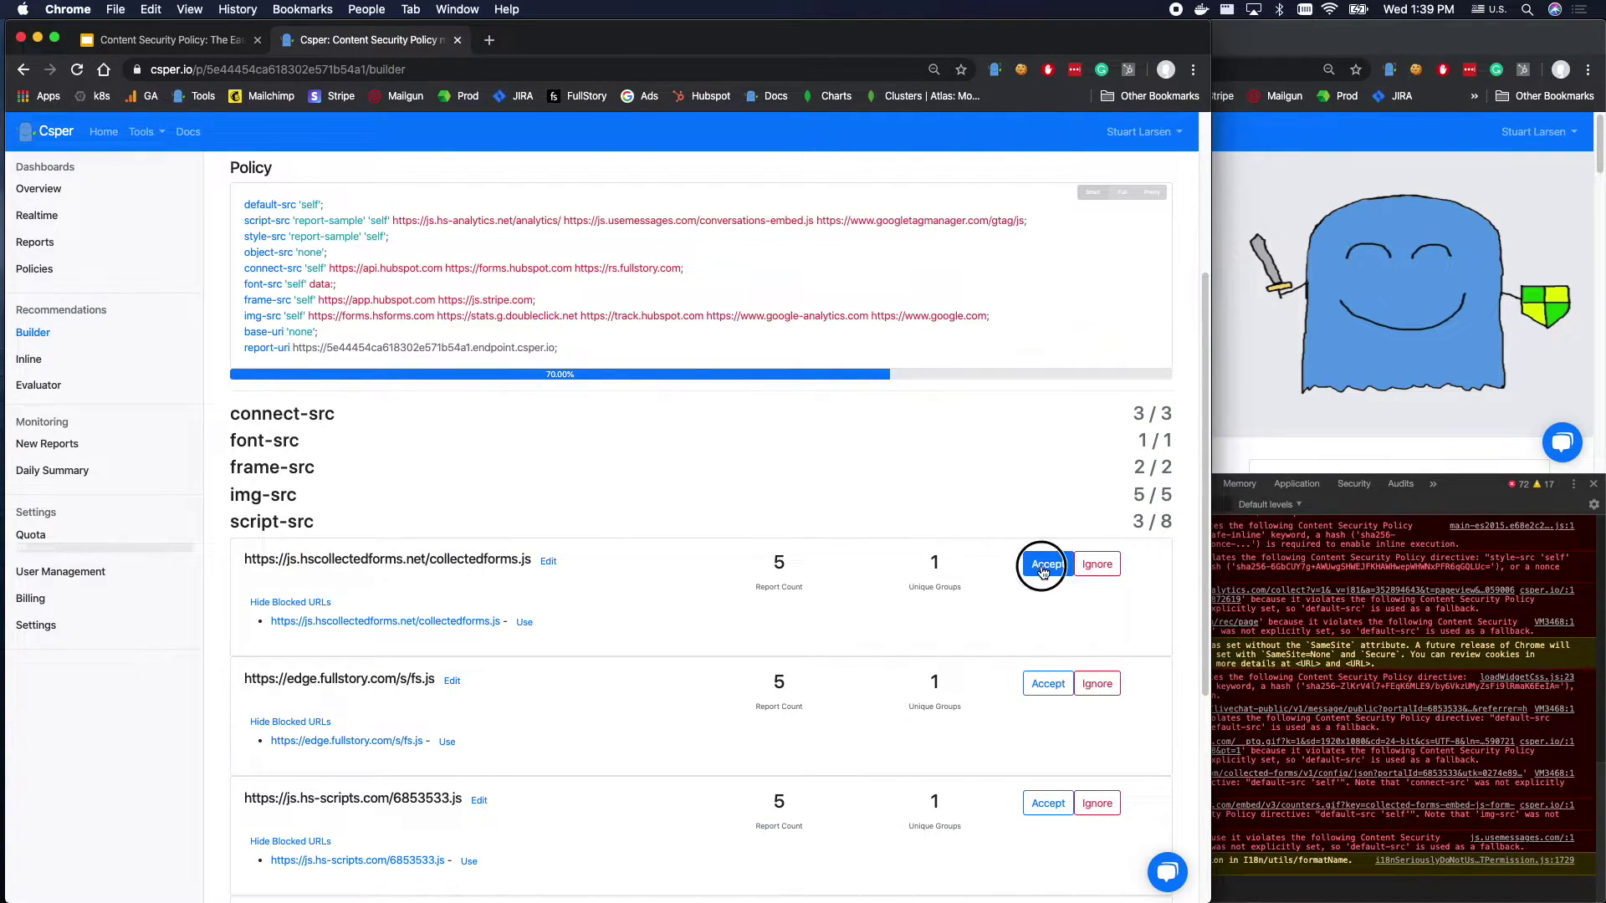
left_click_drag(269, 574, 434, 575)
left_click(1031, 580)
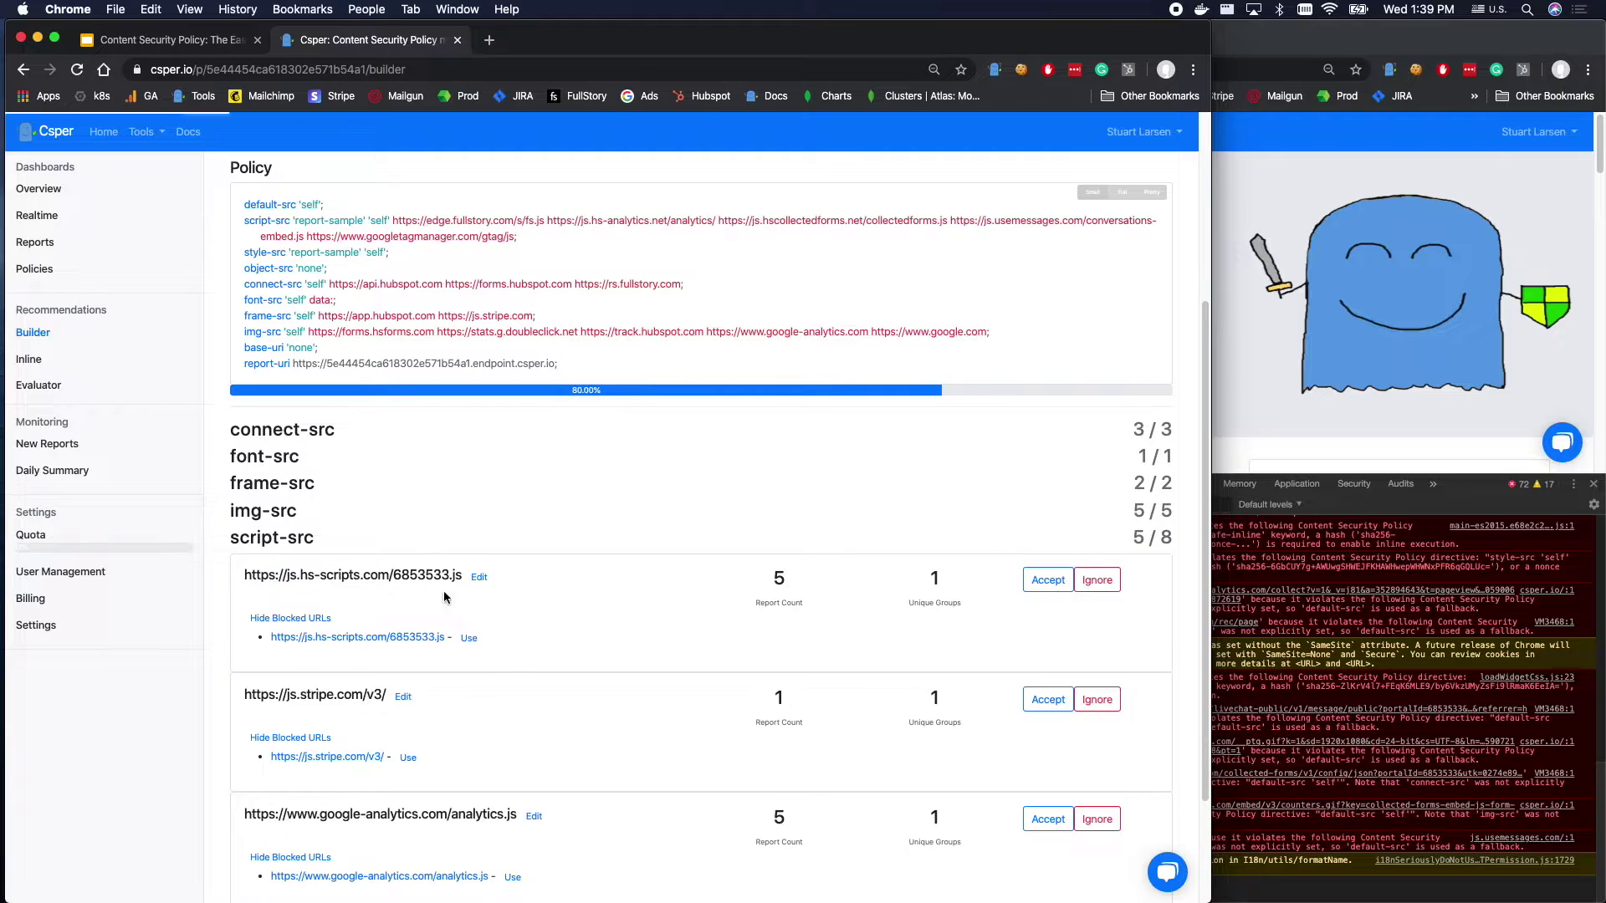
left_click_drag(393, 573, 461, 575)
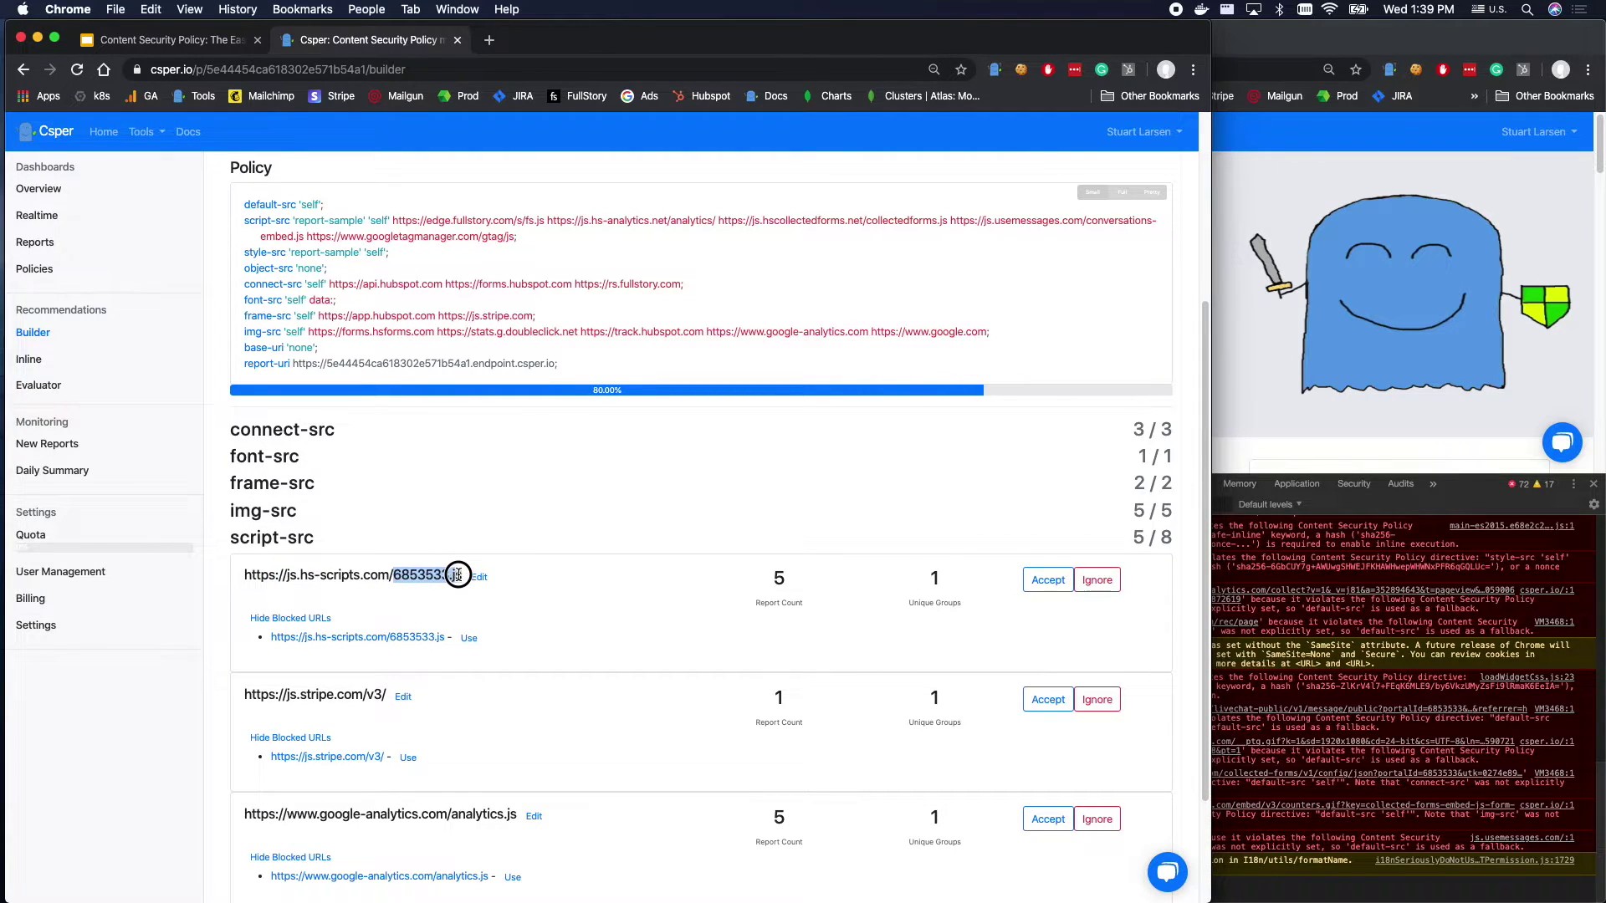
Remove 6853533.js from the hs-scripts URL and accept js.hs-scripts.com into script-src.
left_click(357, 579)
left_click(479, 577)
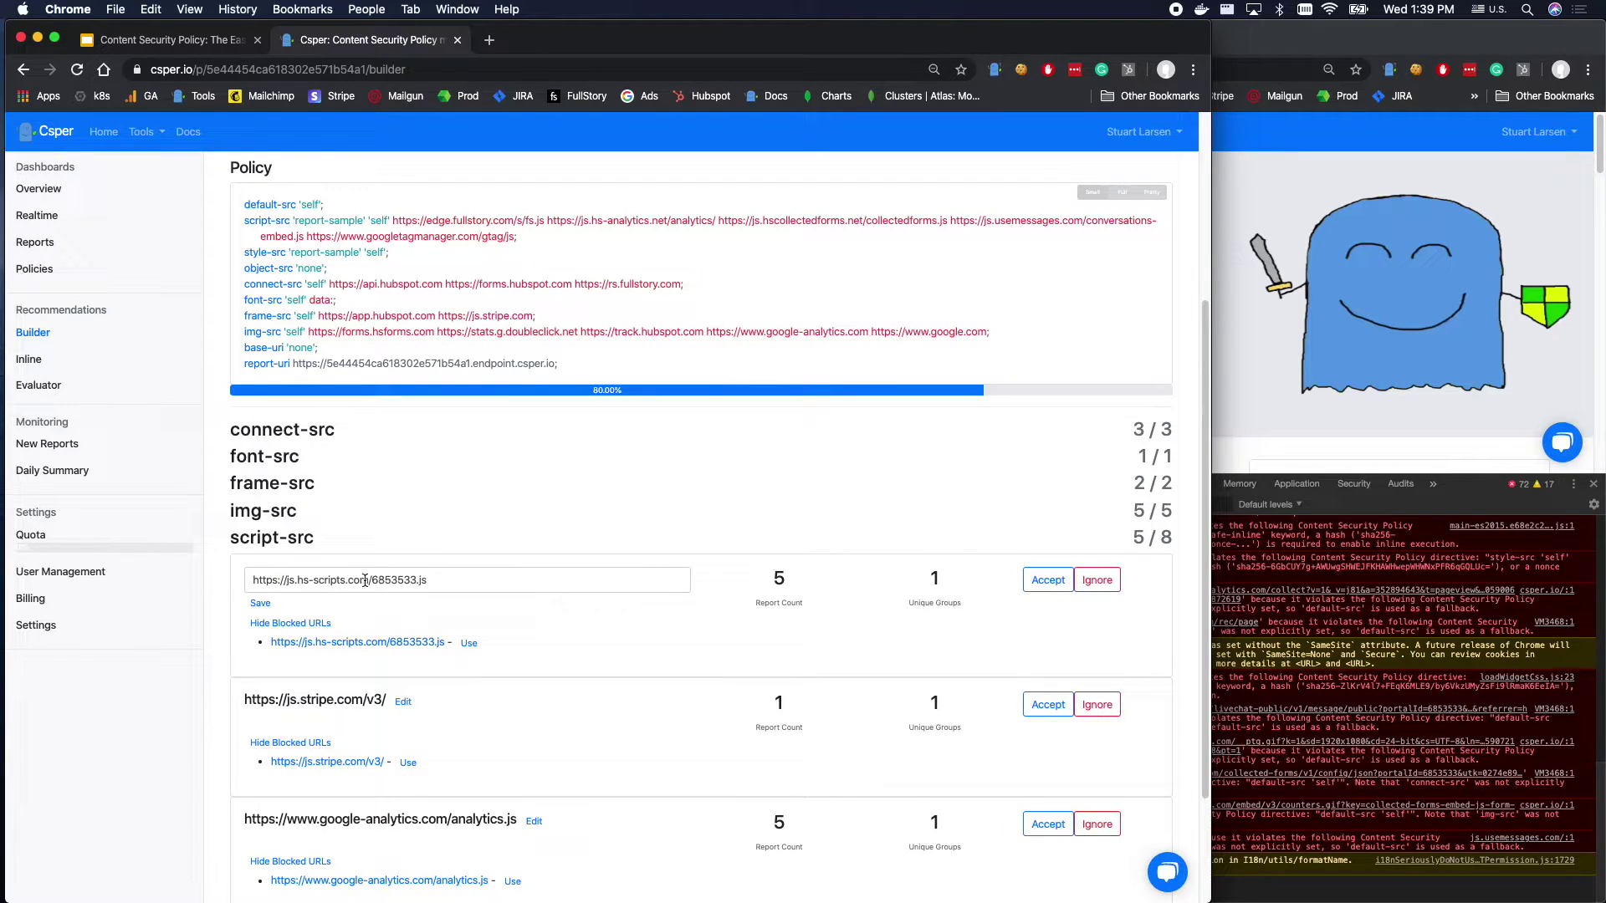
left_click_drag(372, 580, 506, 616)
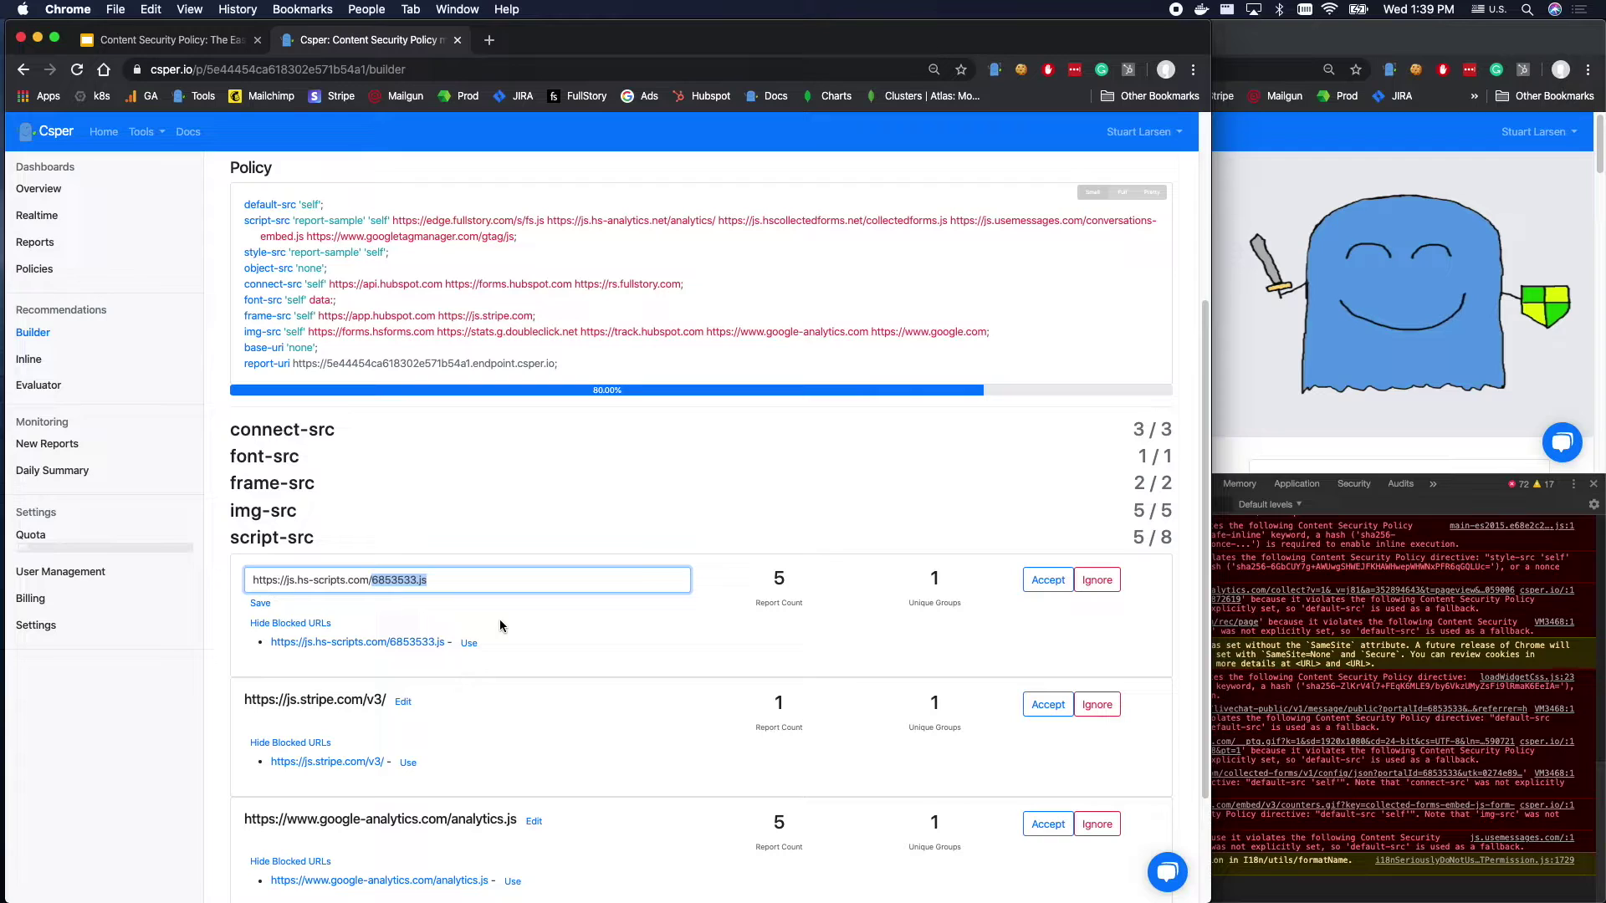
left_click(291, 582)
left_click_drag(372, 579, 626, 626)
key("BackSpace")
left_click(1048, 579)
Accept js.stripe.com/v3/, the google-analytics analytics.js source, and base-uri 'self'.
left_click(1048, 579)
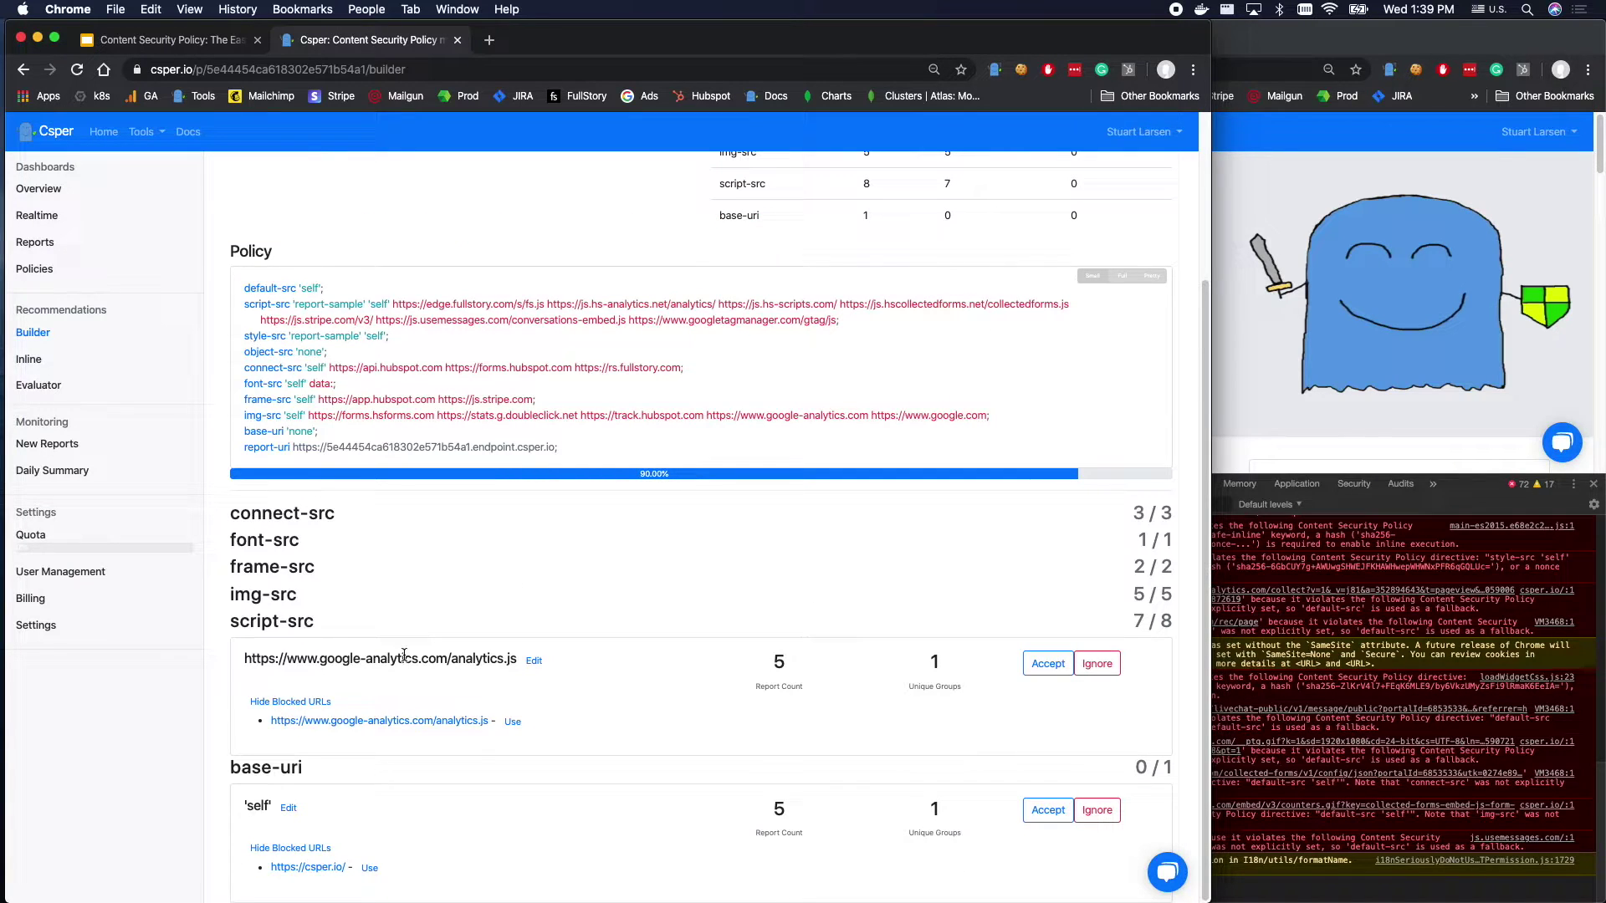
left_click(1048, 663)
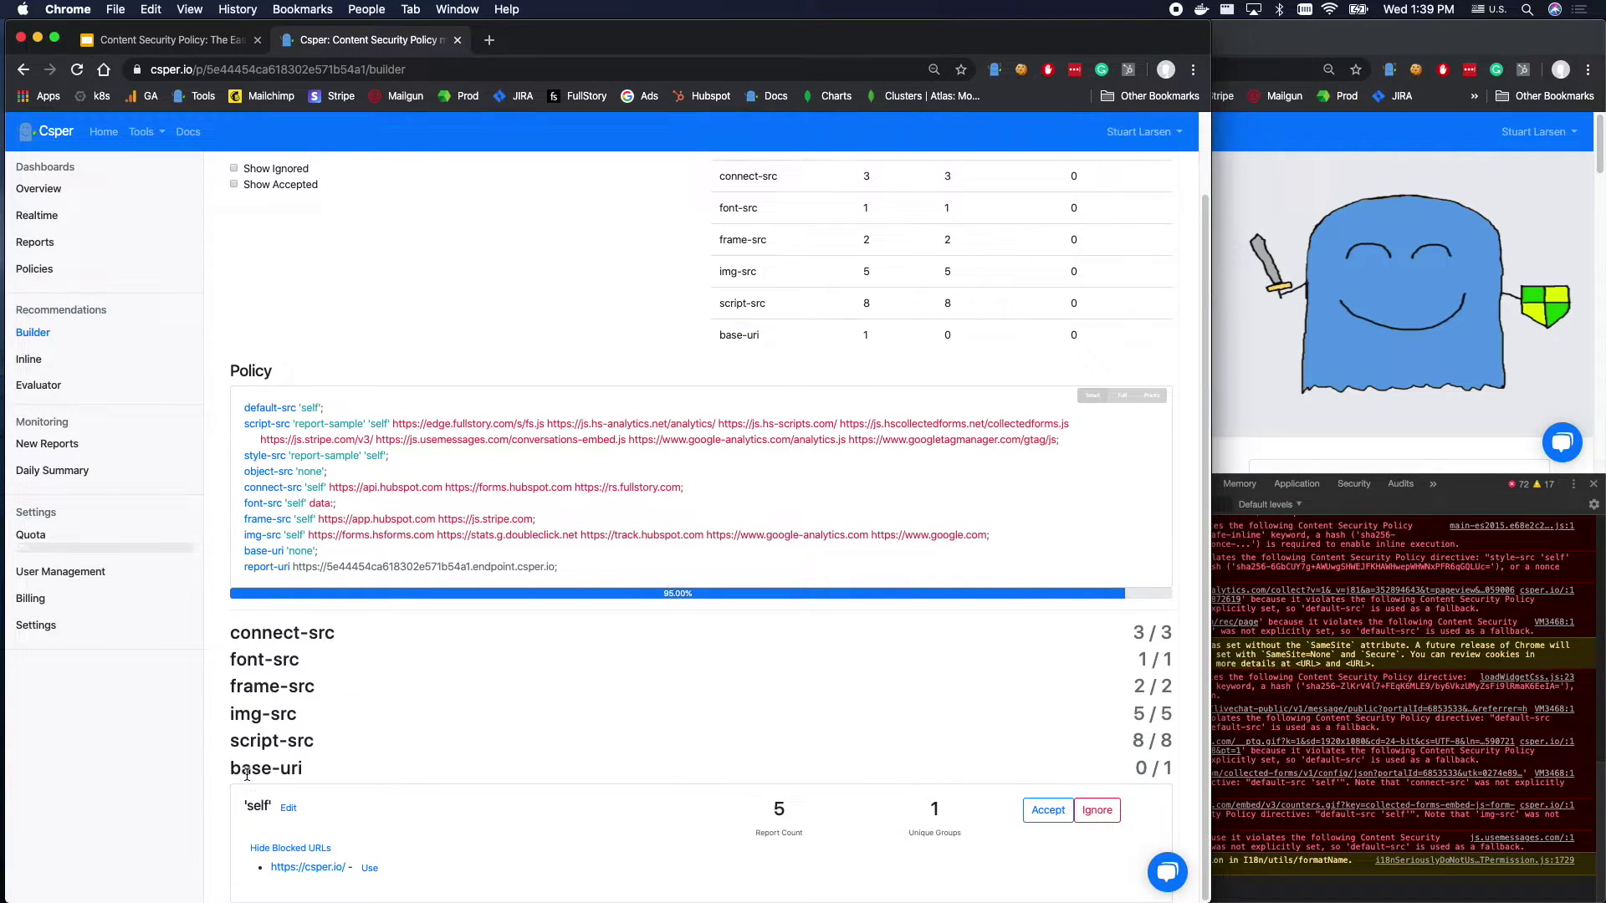
double_click(258, 806)
left_click(1052, 811)
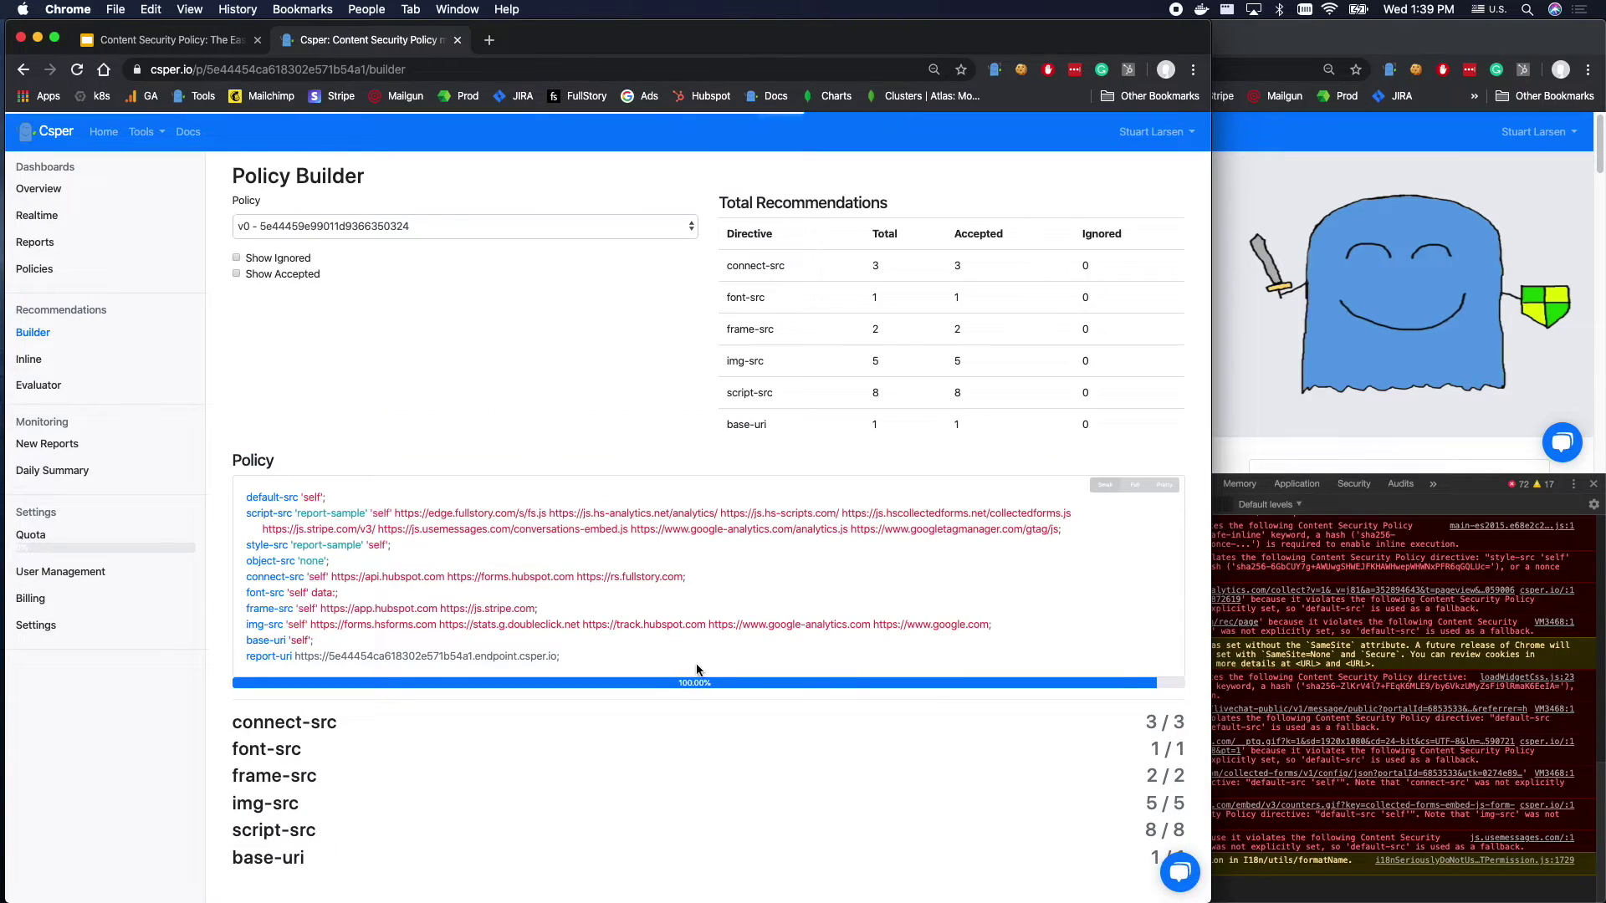
Select and copy the full generated policy text.
double_click(306, 498)
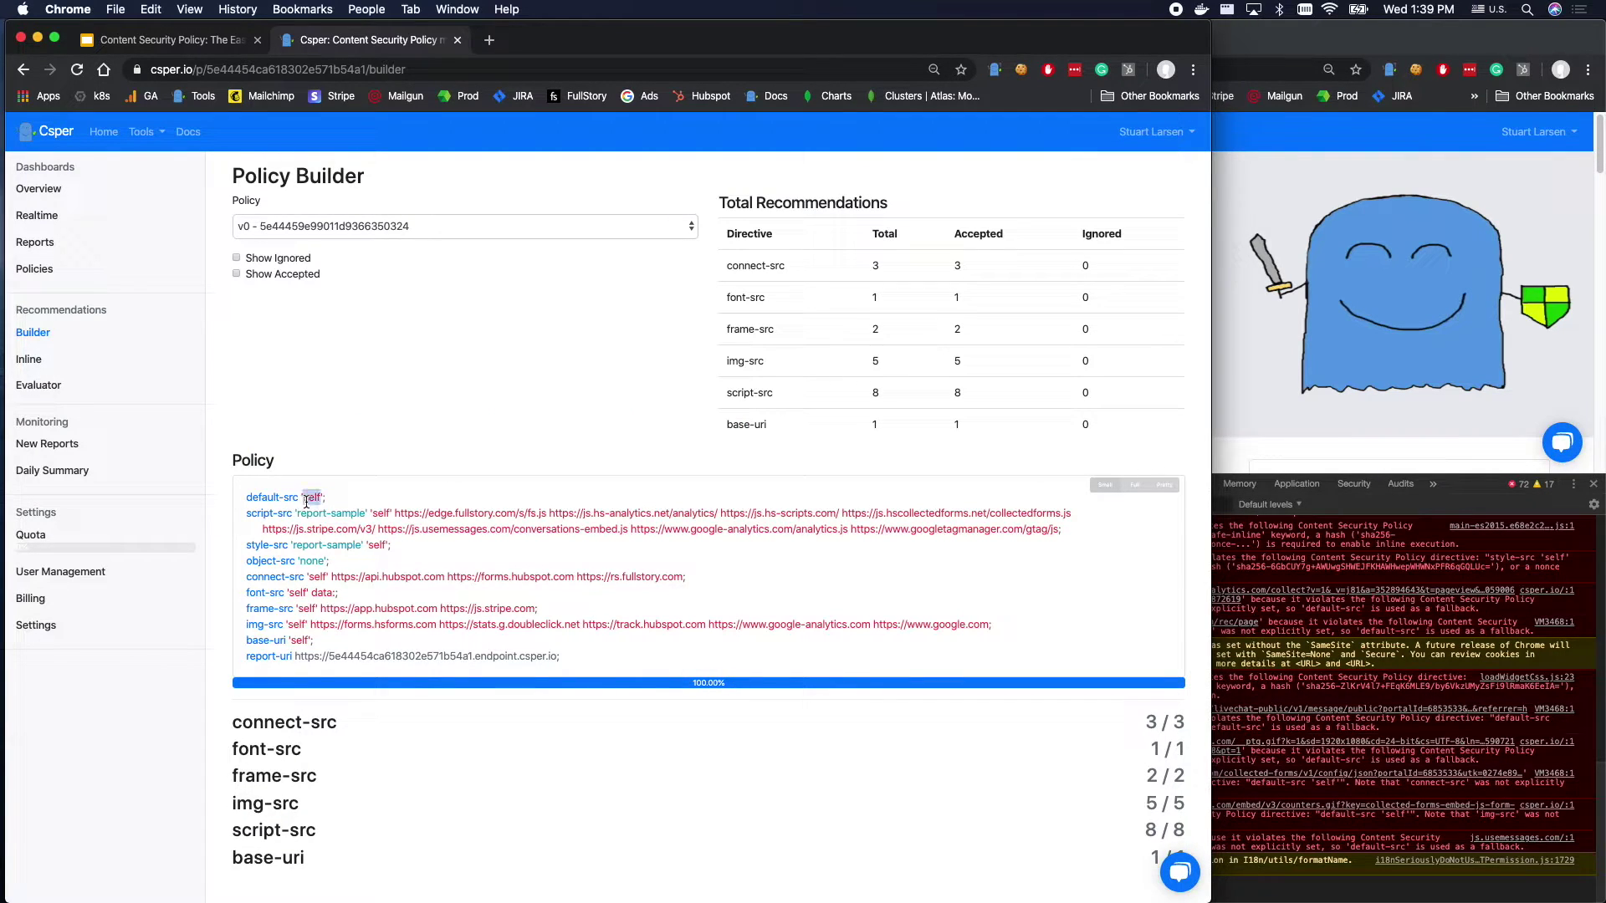
left_click_drag(306, 499, 344, 657)
key("super+c")
Paste the copied policy into the Csper extension on csper.io, reload, and close DevTools.
left_click(1452, 171)
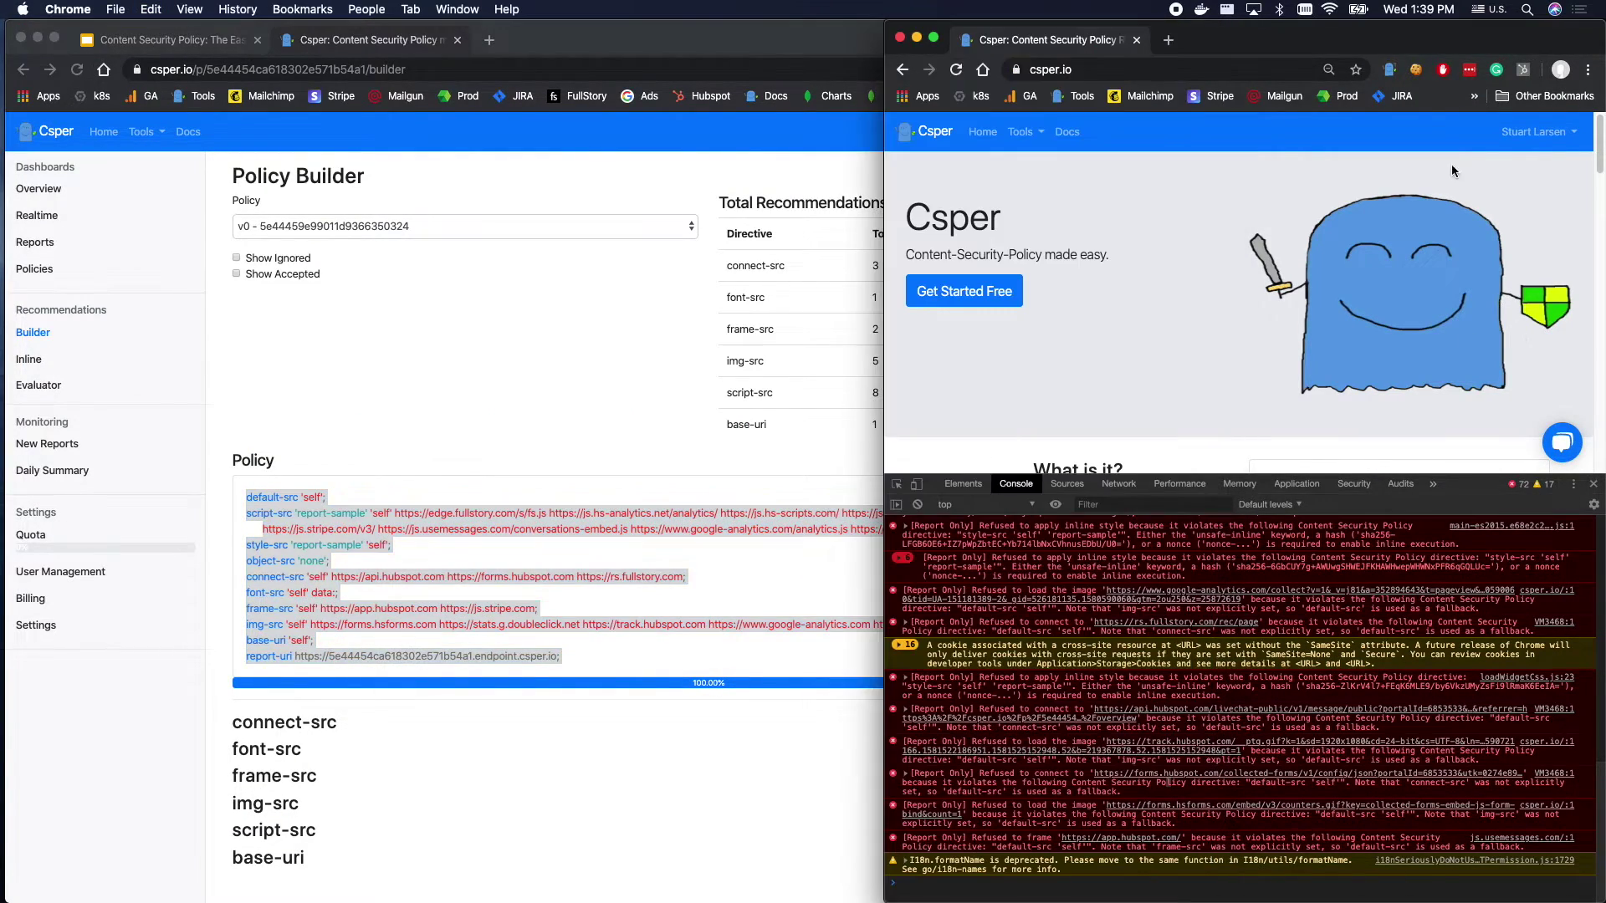
left_click(1389, 69)
left_click(1225, 276)
key("super+a")
key("super+v")
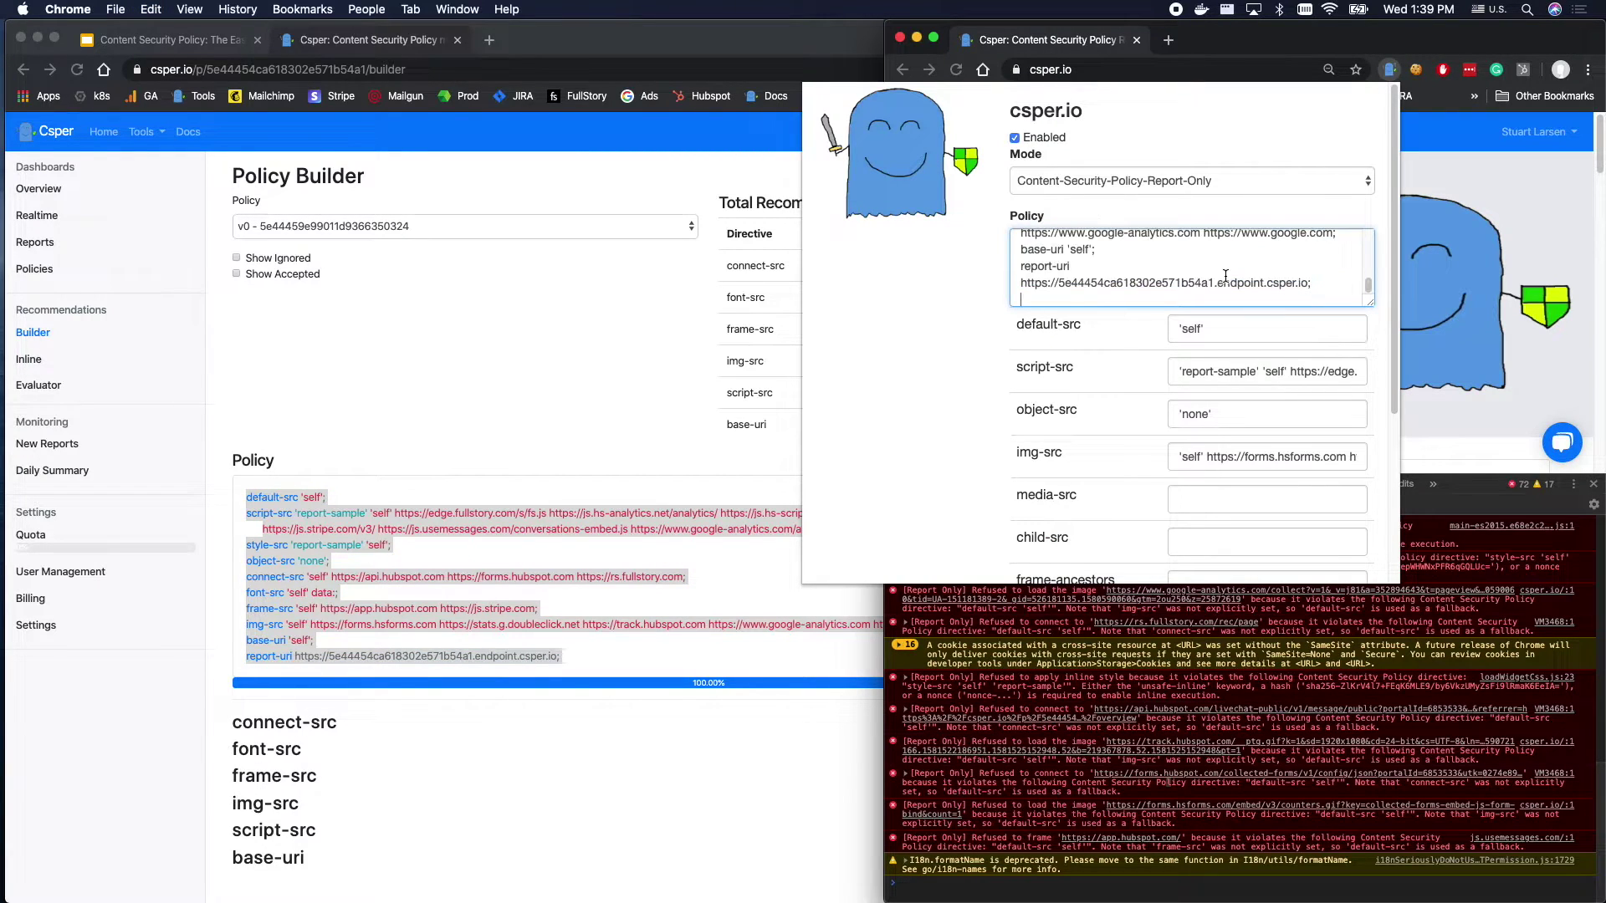
left_click(1473, 224)
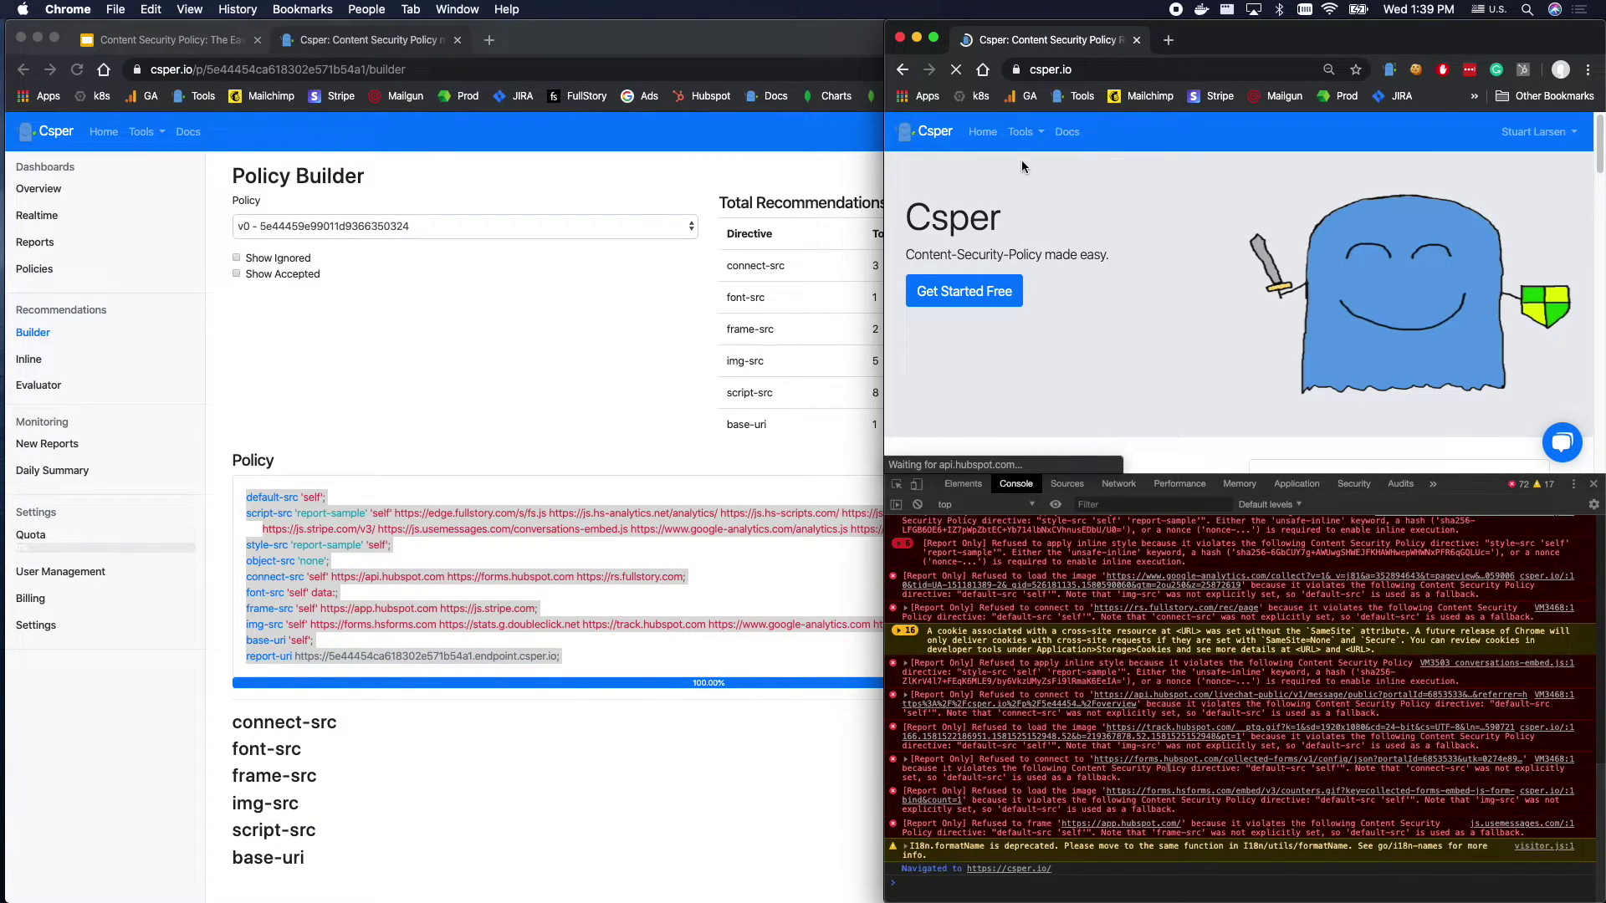
left_click_drag(1457, 482, 1457, 532)
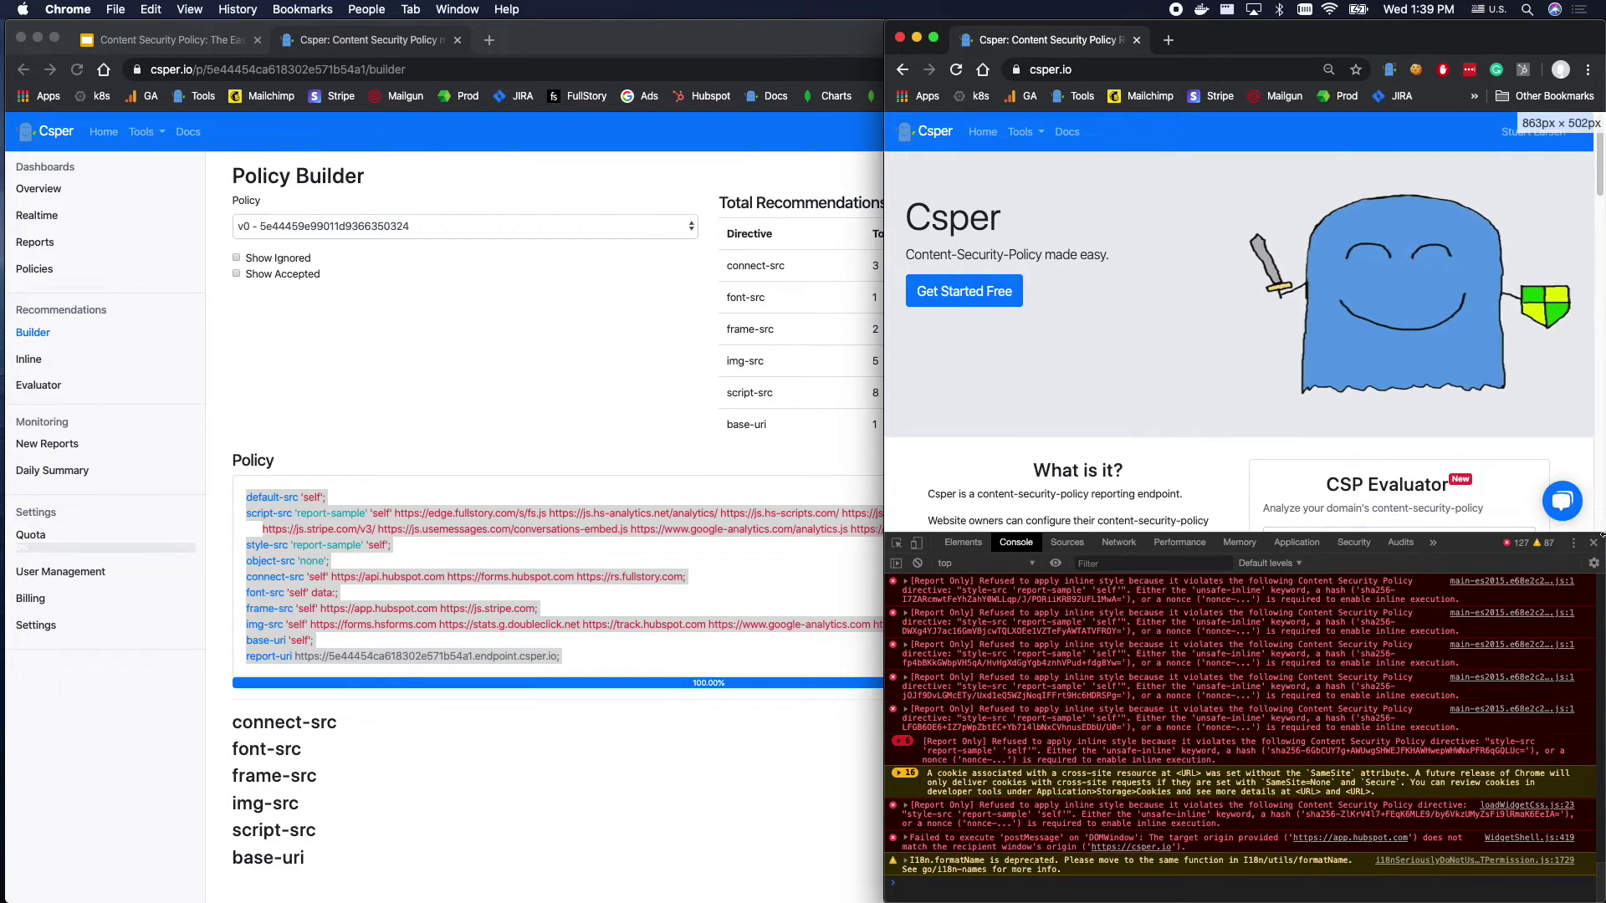
left_click(1593, 533)
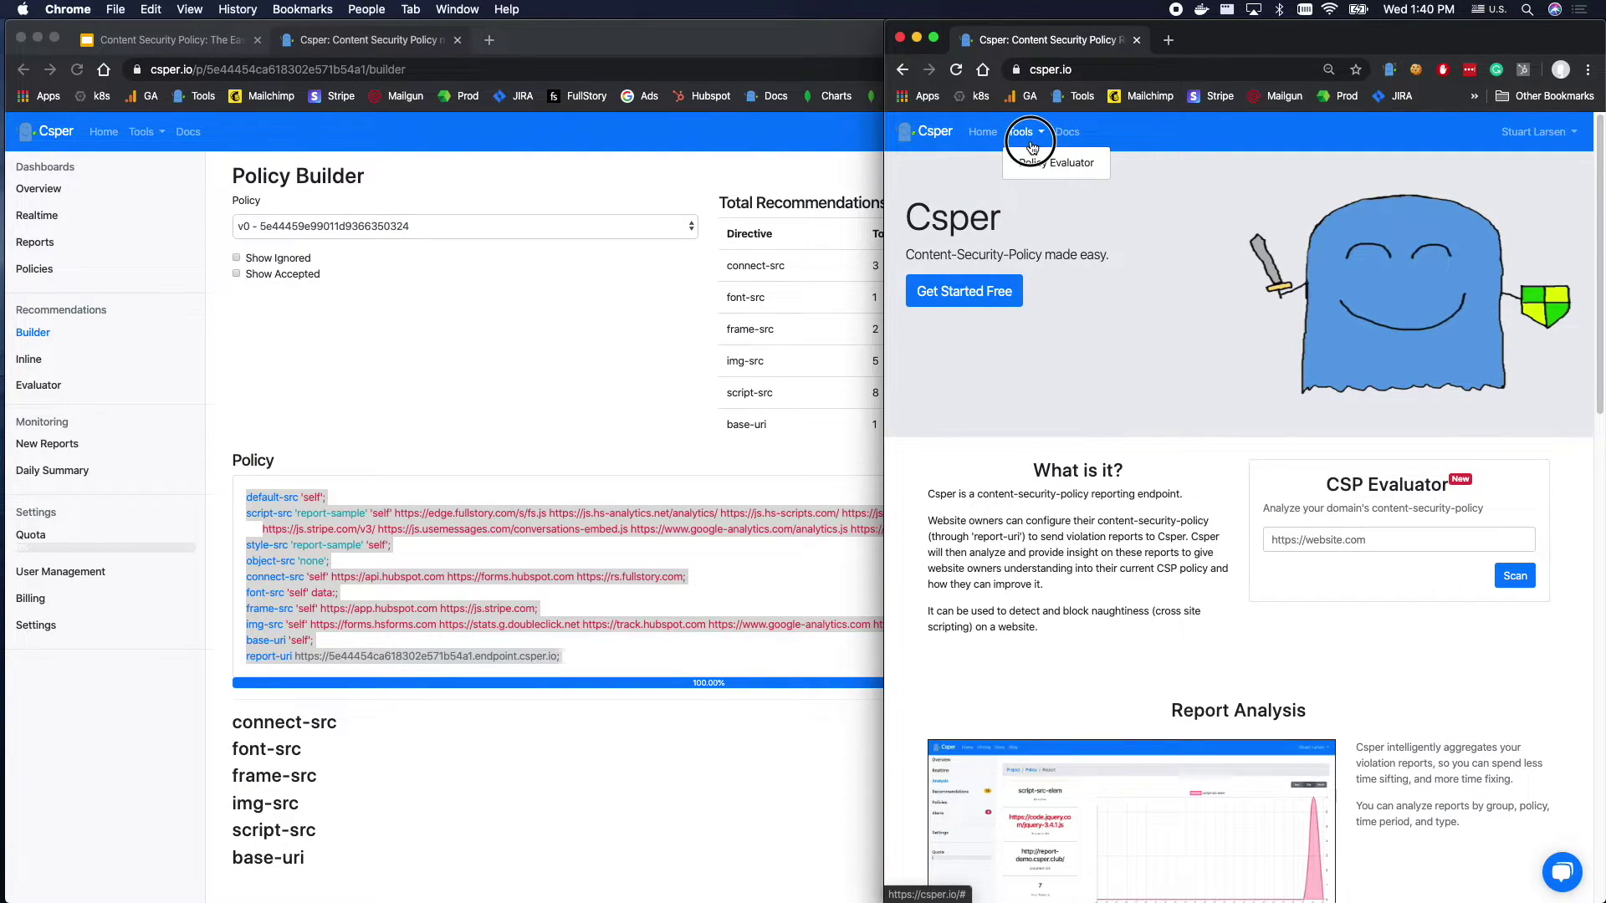
Browse the Policy Evaluator, registration, Projects and Csper - Prod pages to generate new reports.
mouse_move(1021, 132)
left_click(1032, 163)
left_click(983, 132)
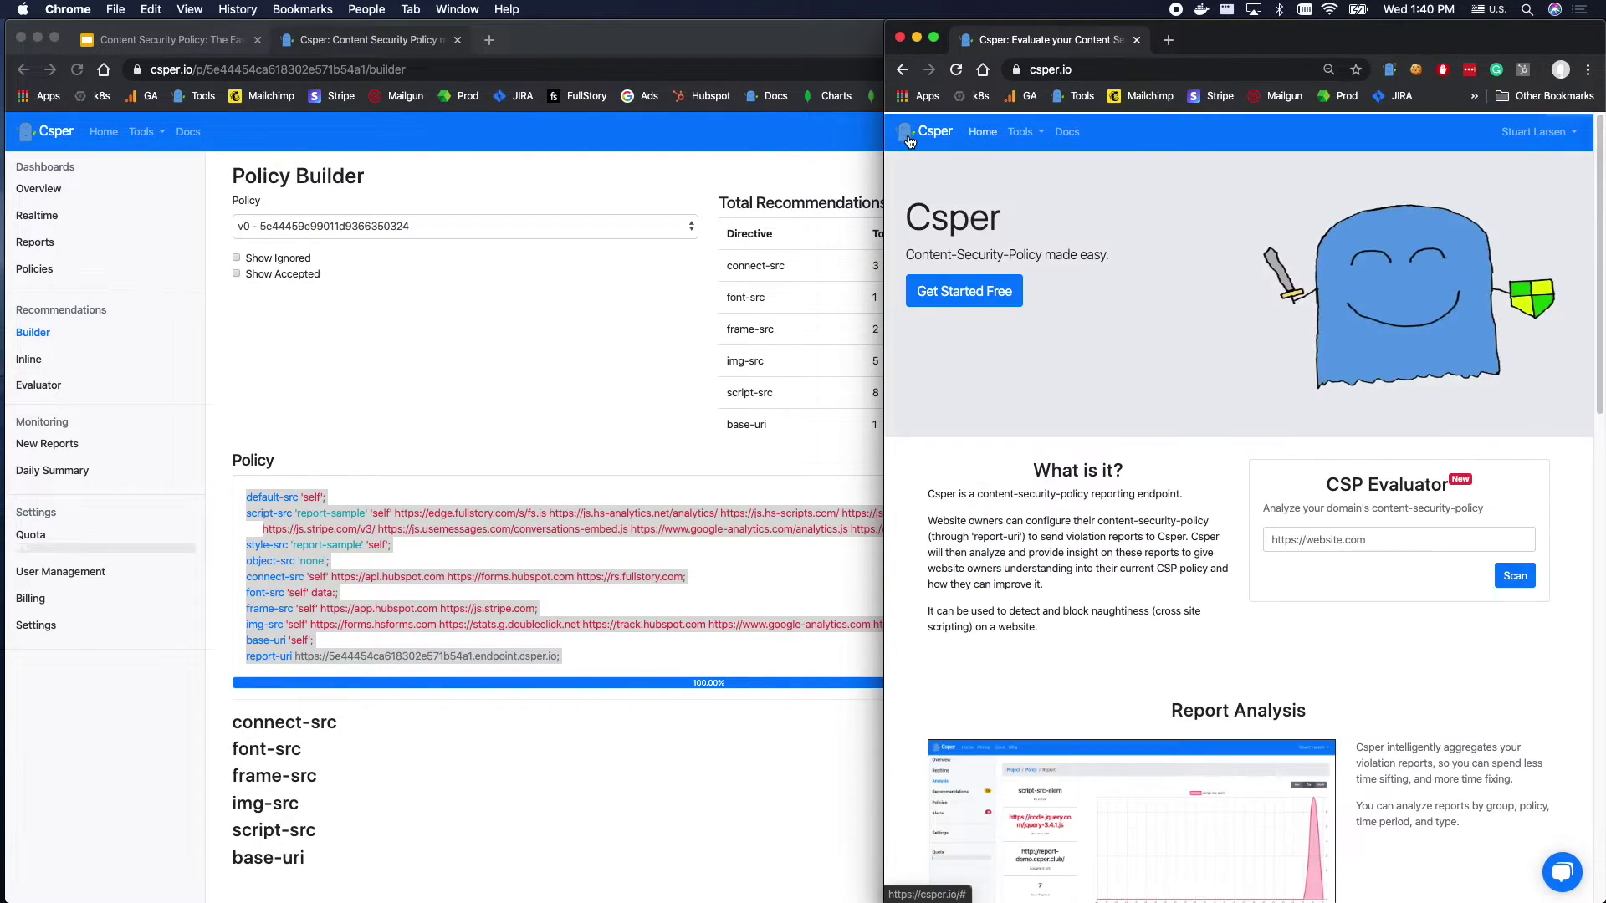
left_click(962, 292)
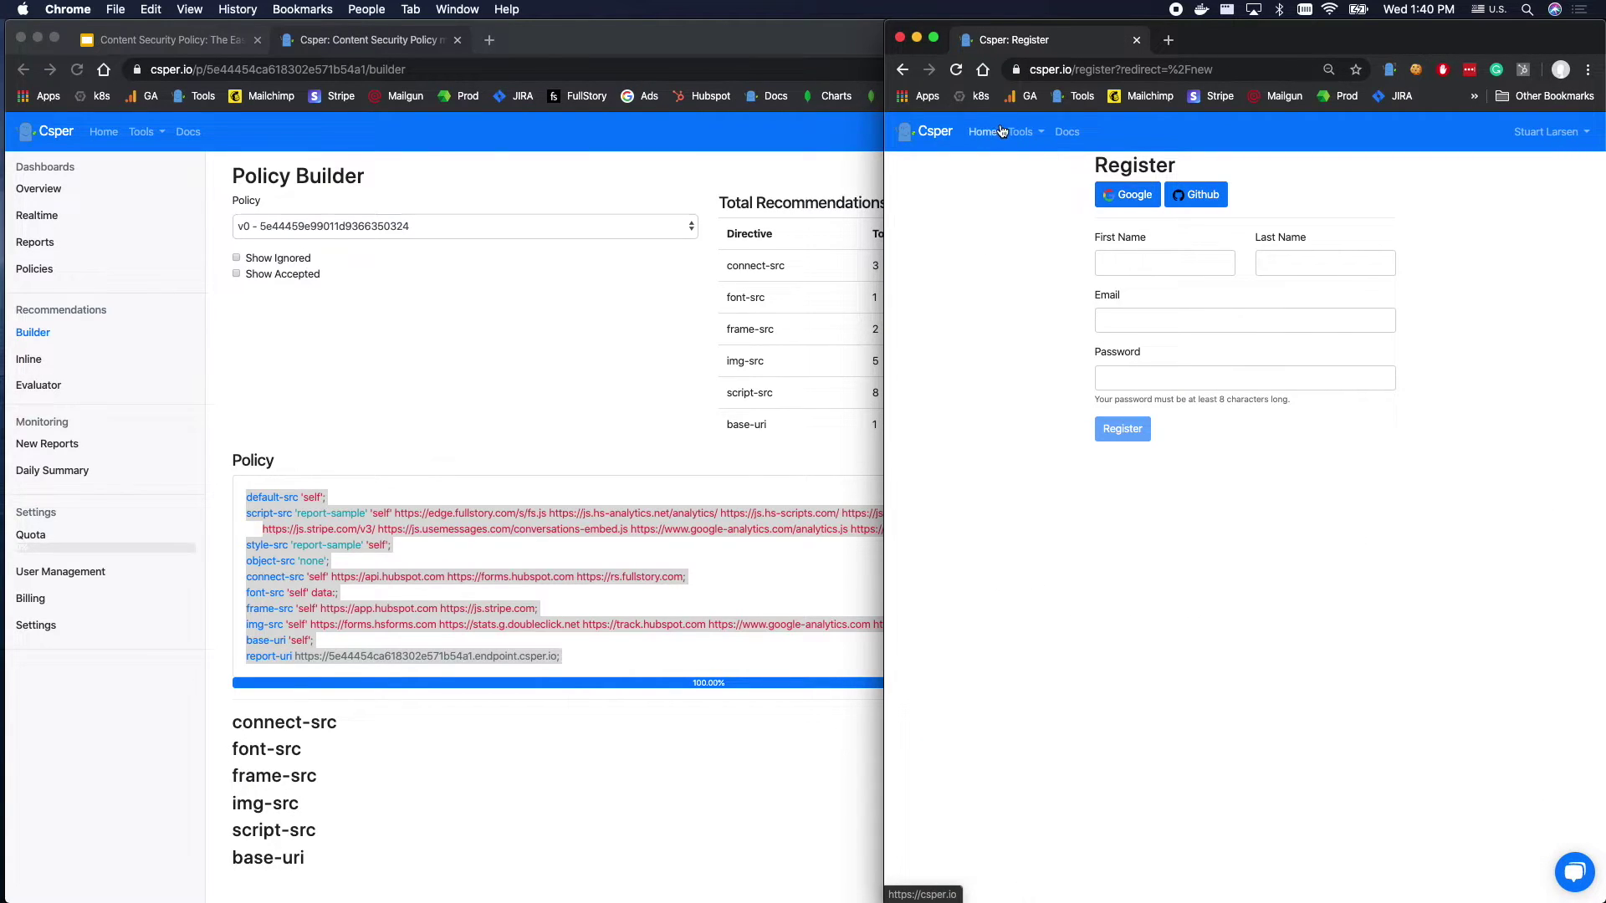
left_click(1529, 163)
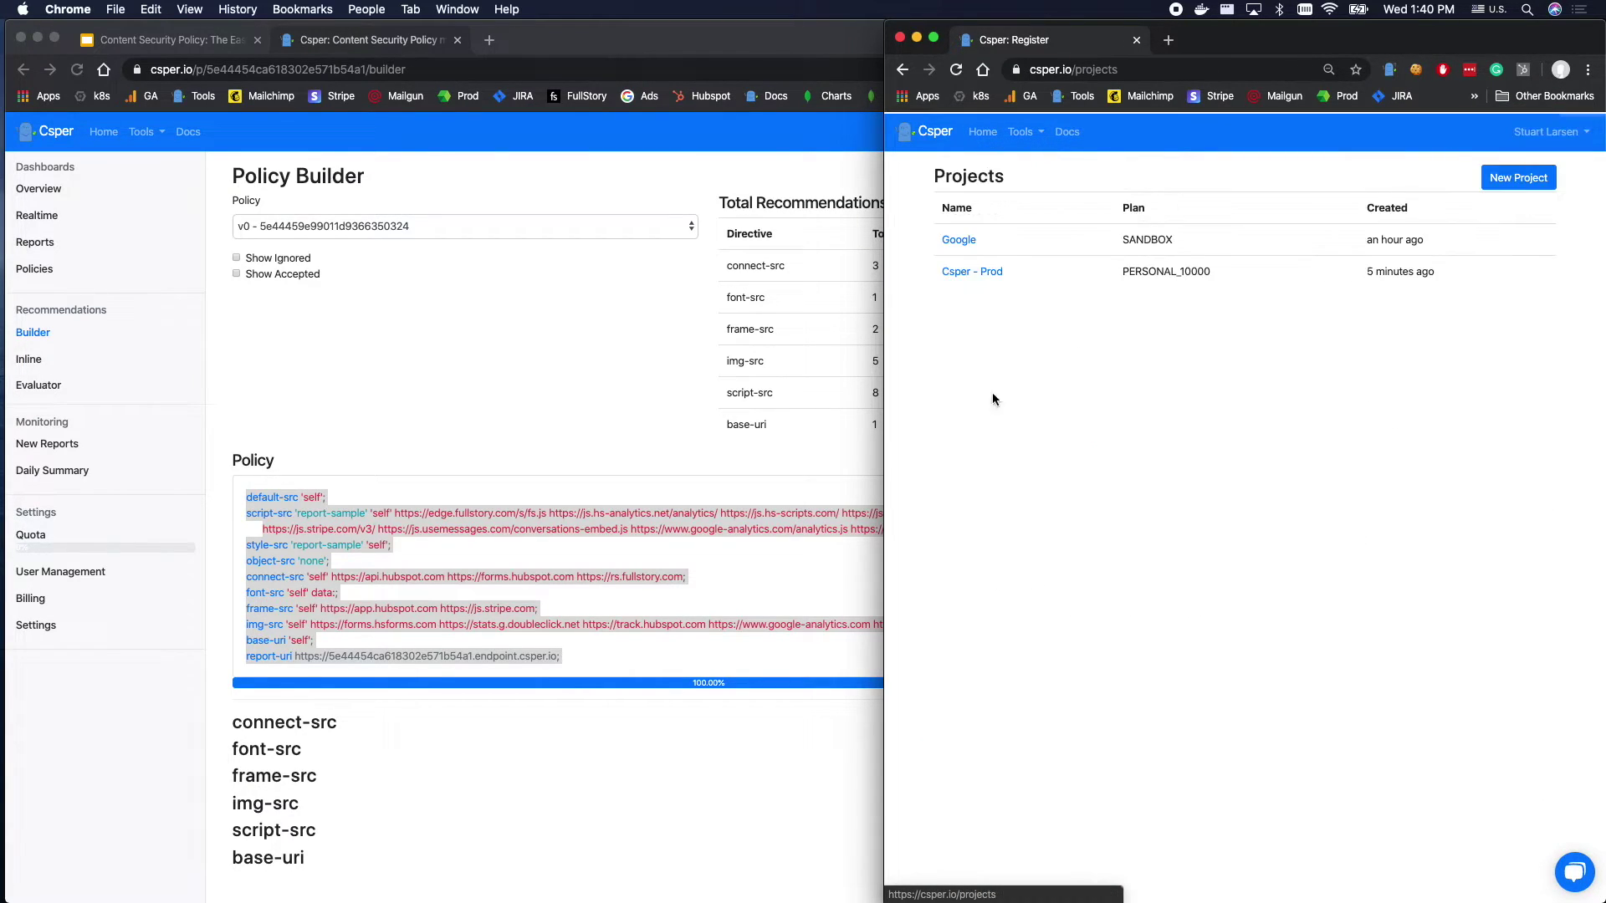
left_click(984, 271)
left_click(929, 470)
left_click(910, 360)
left_click(914, 242)
left_click(917, 200)
left_click(913, 597)
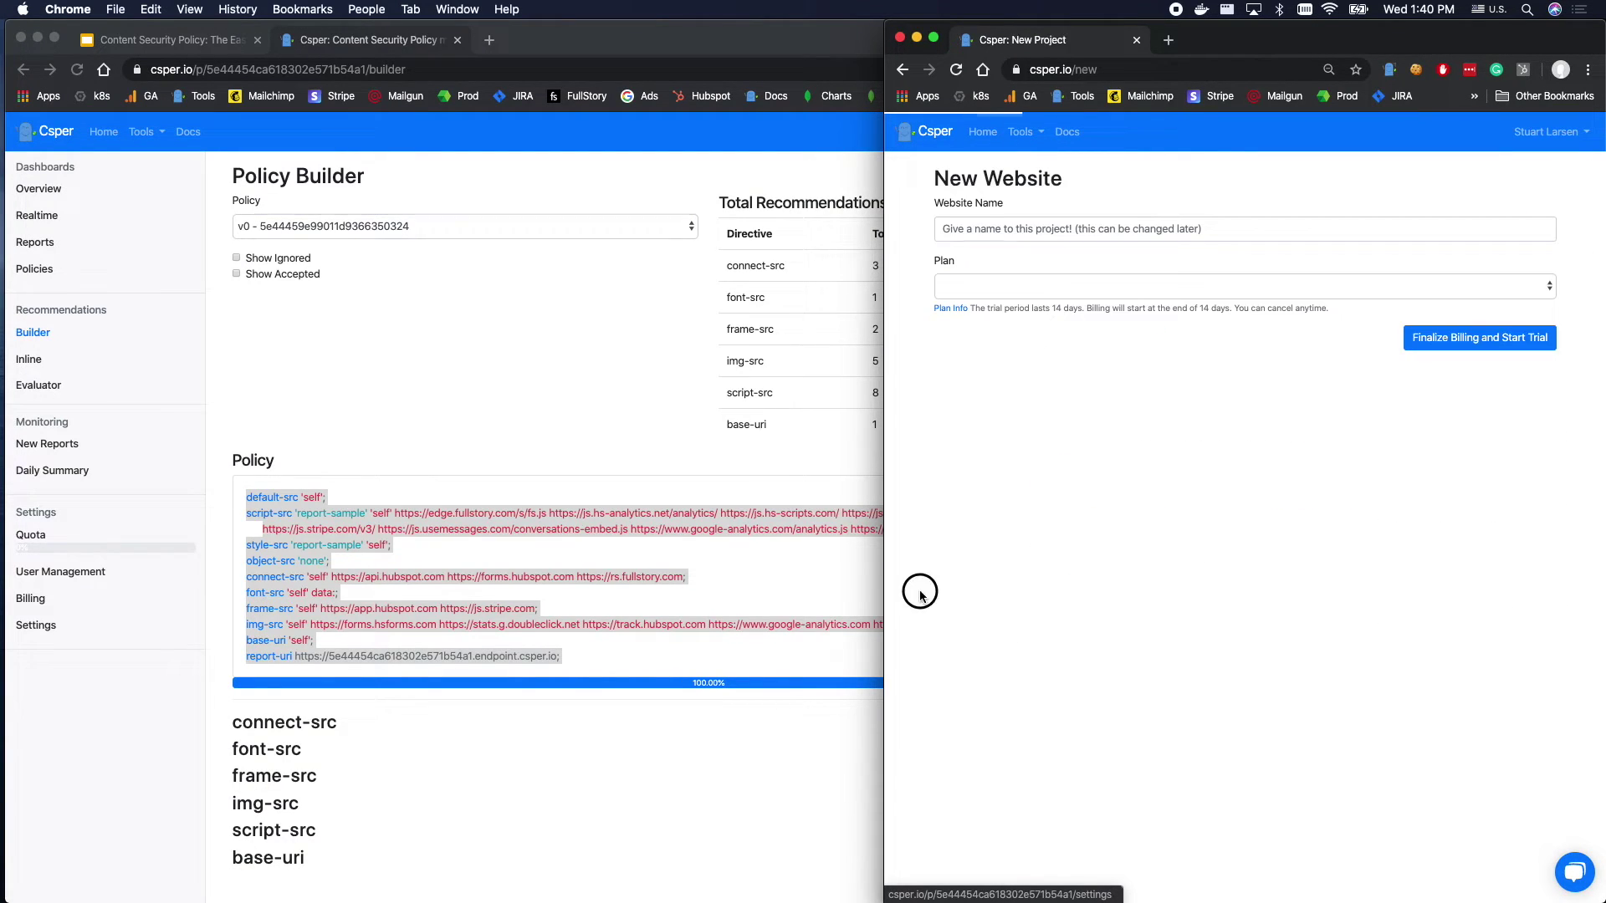
In the Policy Builder window, view Realtime reports, then the project's Policies page.
left_click(466, 323)
left_click(92, 220)
left_click(1105, 397)
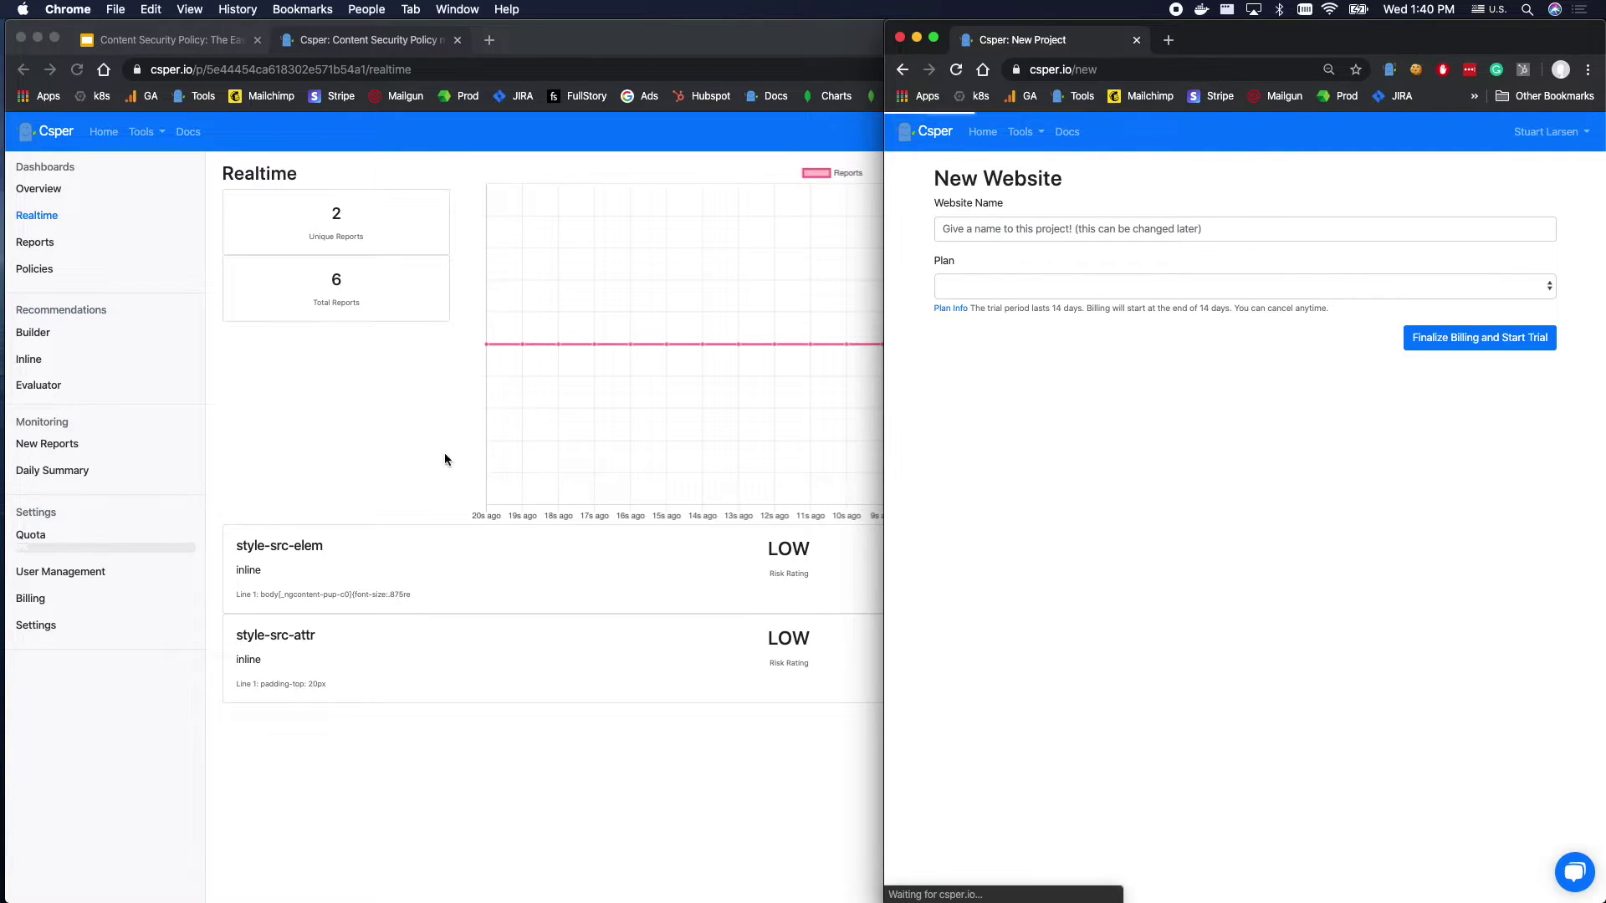
left_click(455, 427)
left_click(1367, 638)
left_click(932, 131)
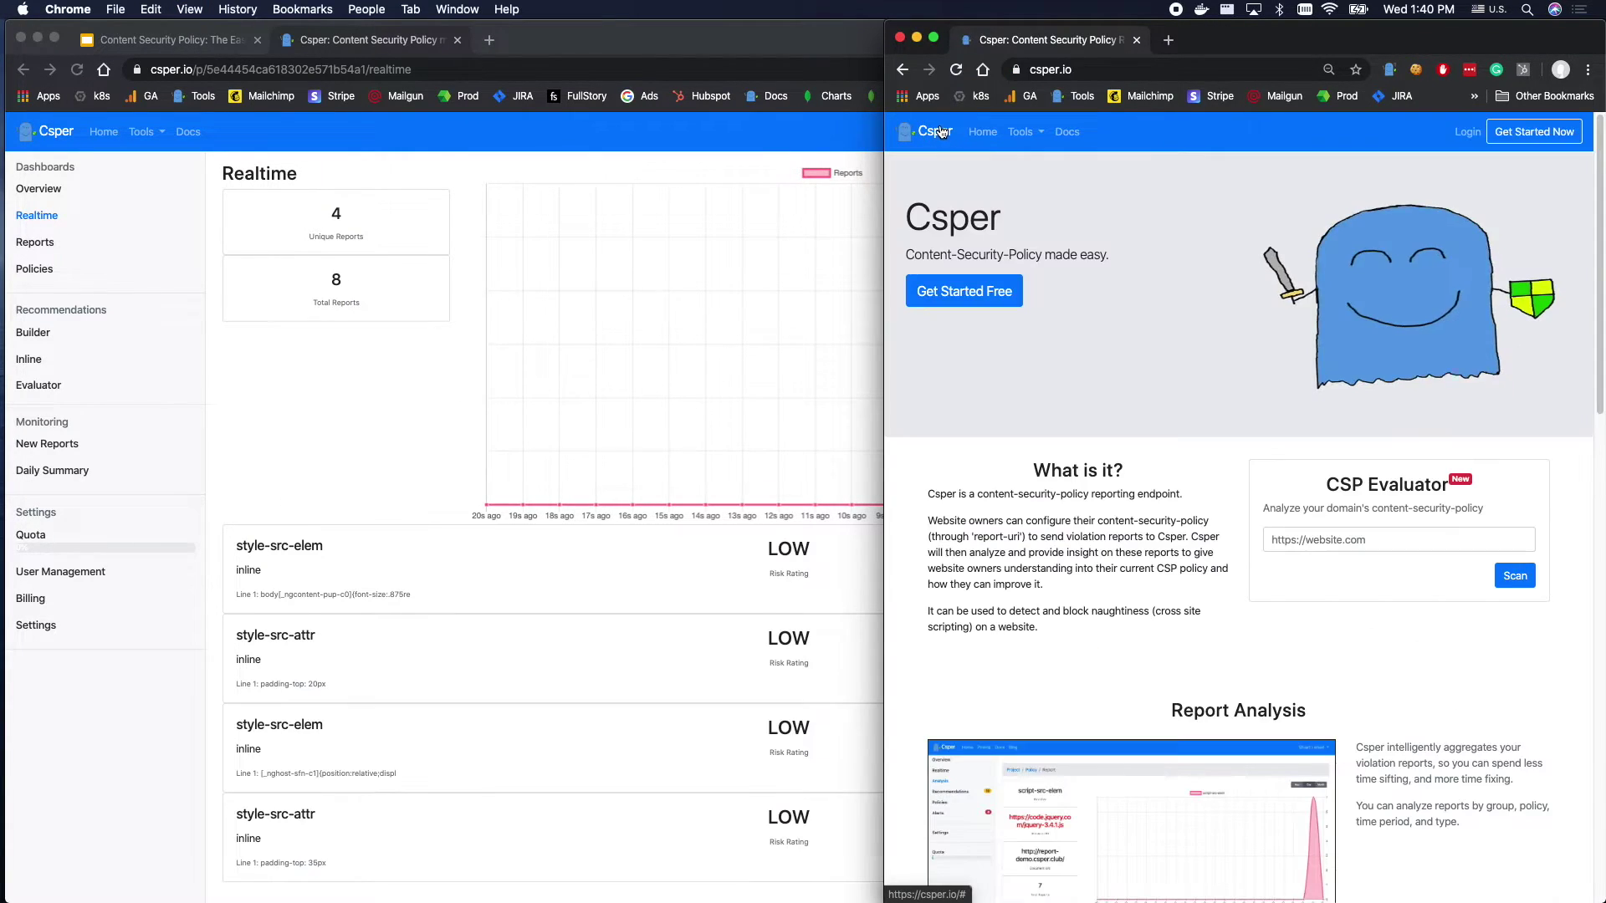
left_click(289, 404)
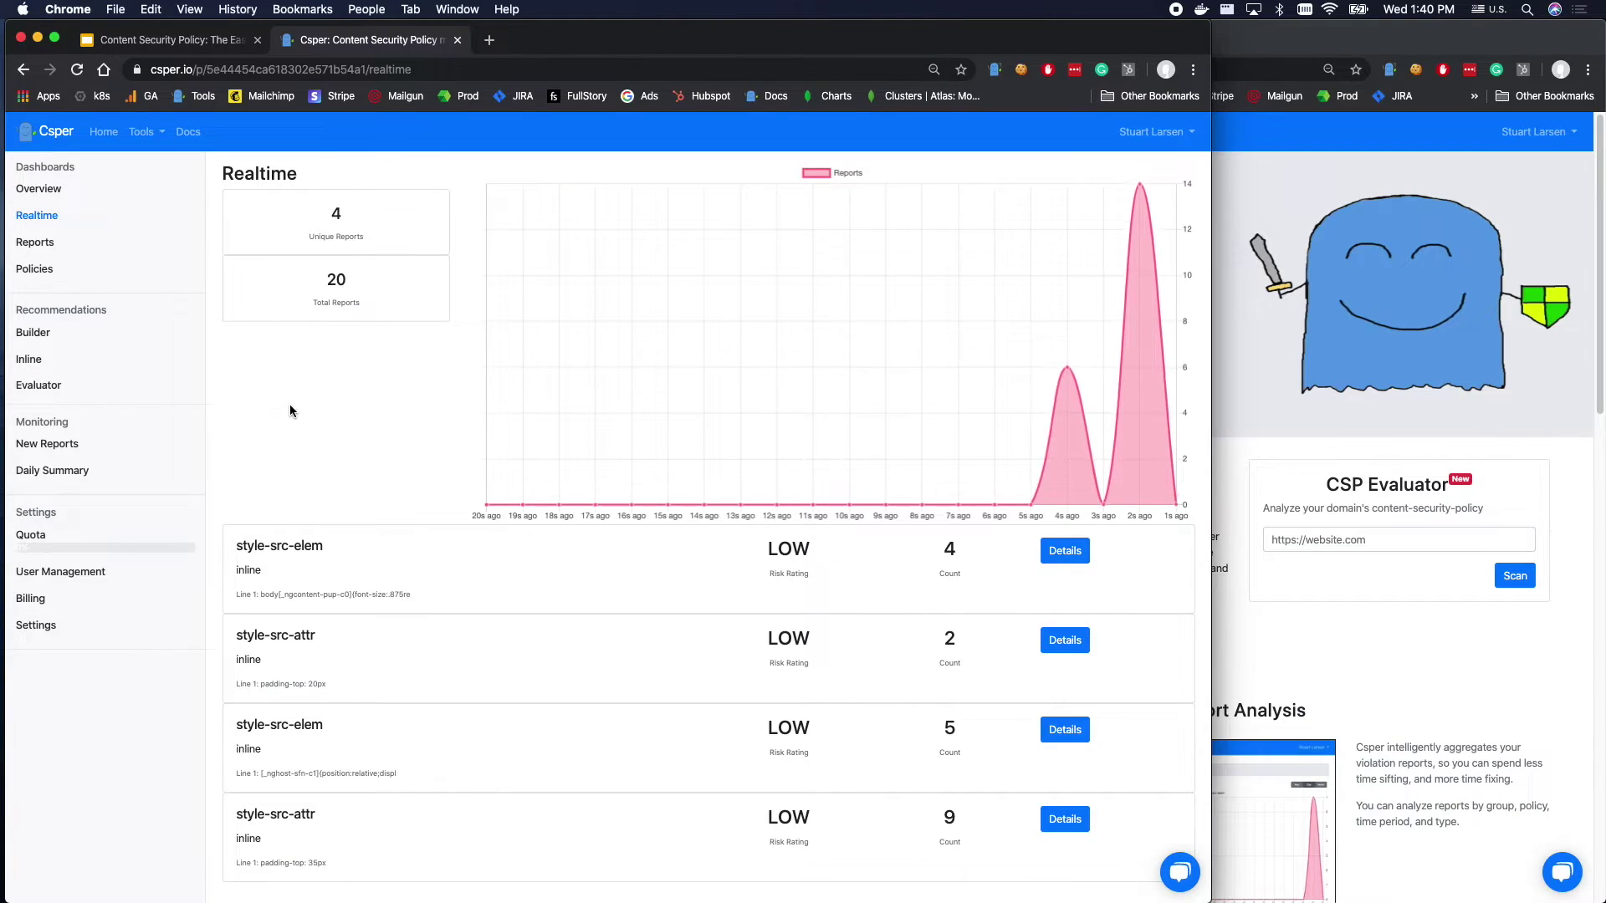
left_click(34, 268)
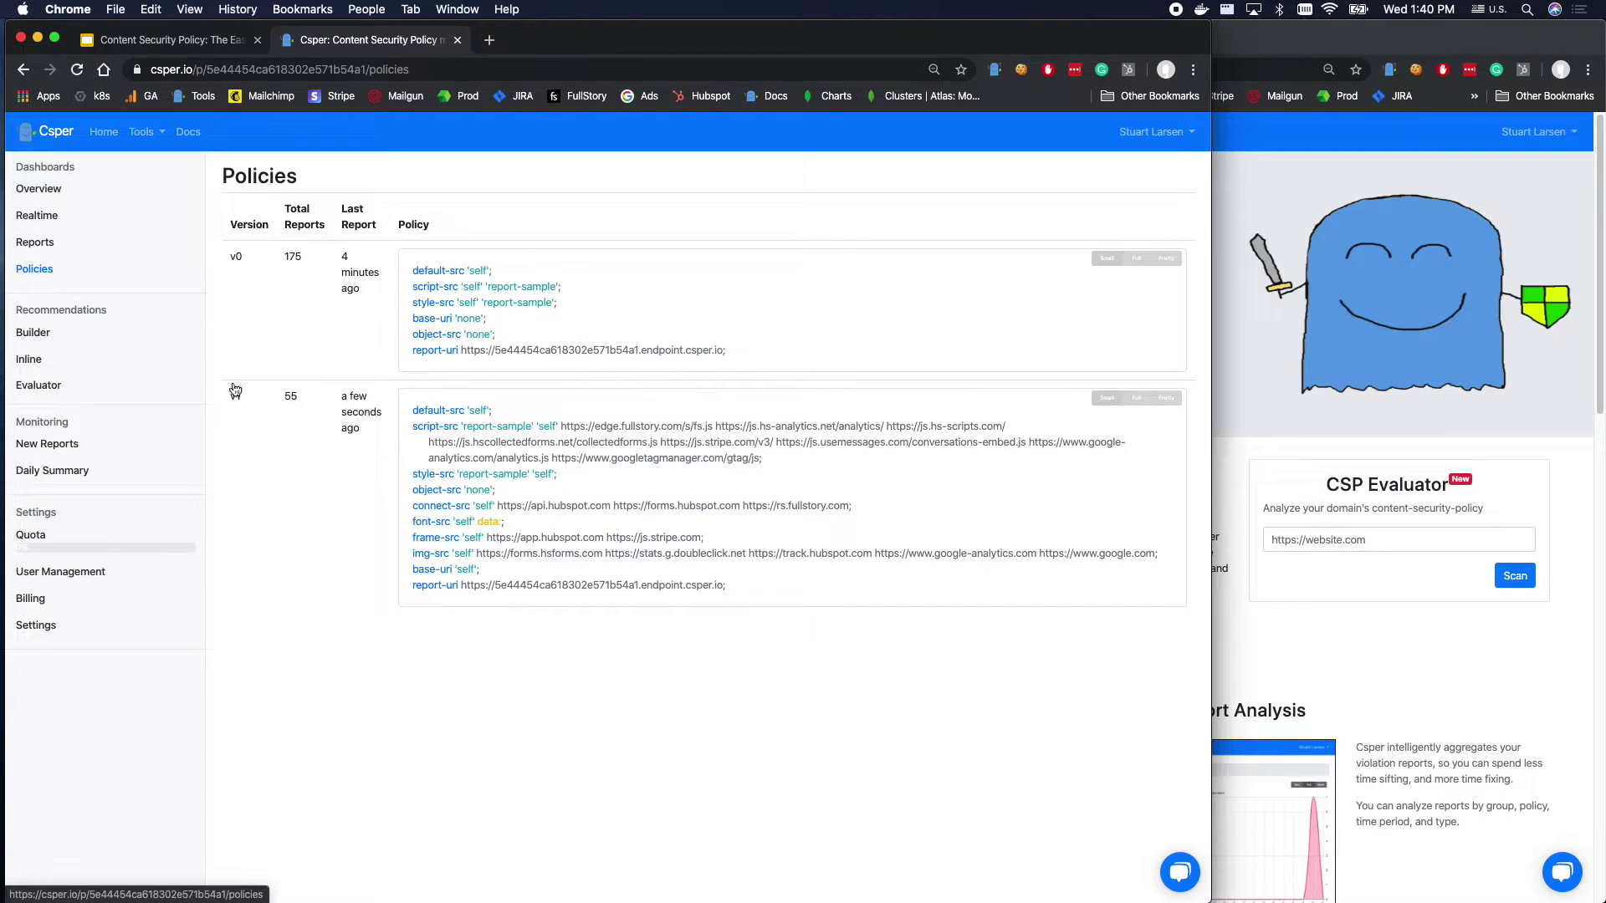
Open the v1 policy's reports, scan the style-src entries, then go to Inline Helper.
left_click(564, 496)
scroll(415, 544, "down", 1)
triple_click(270, 449)
scroll(266, 543, "down", 1)
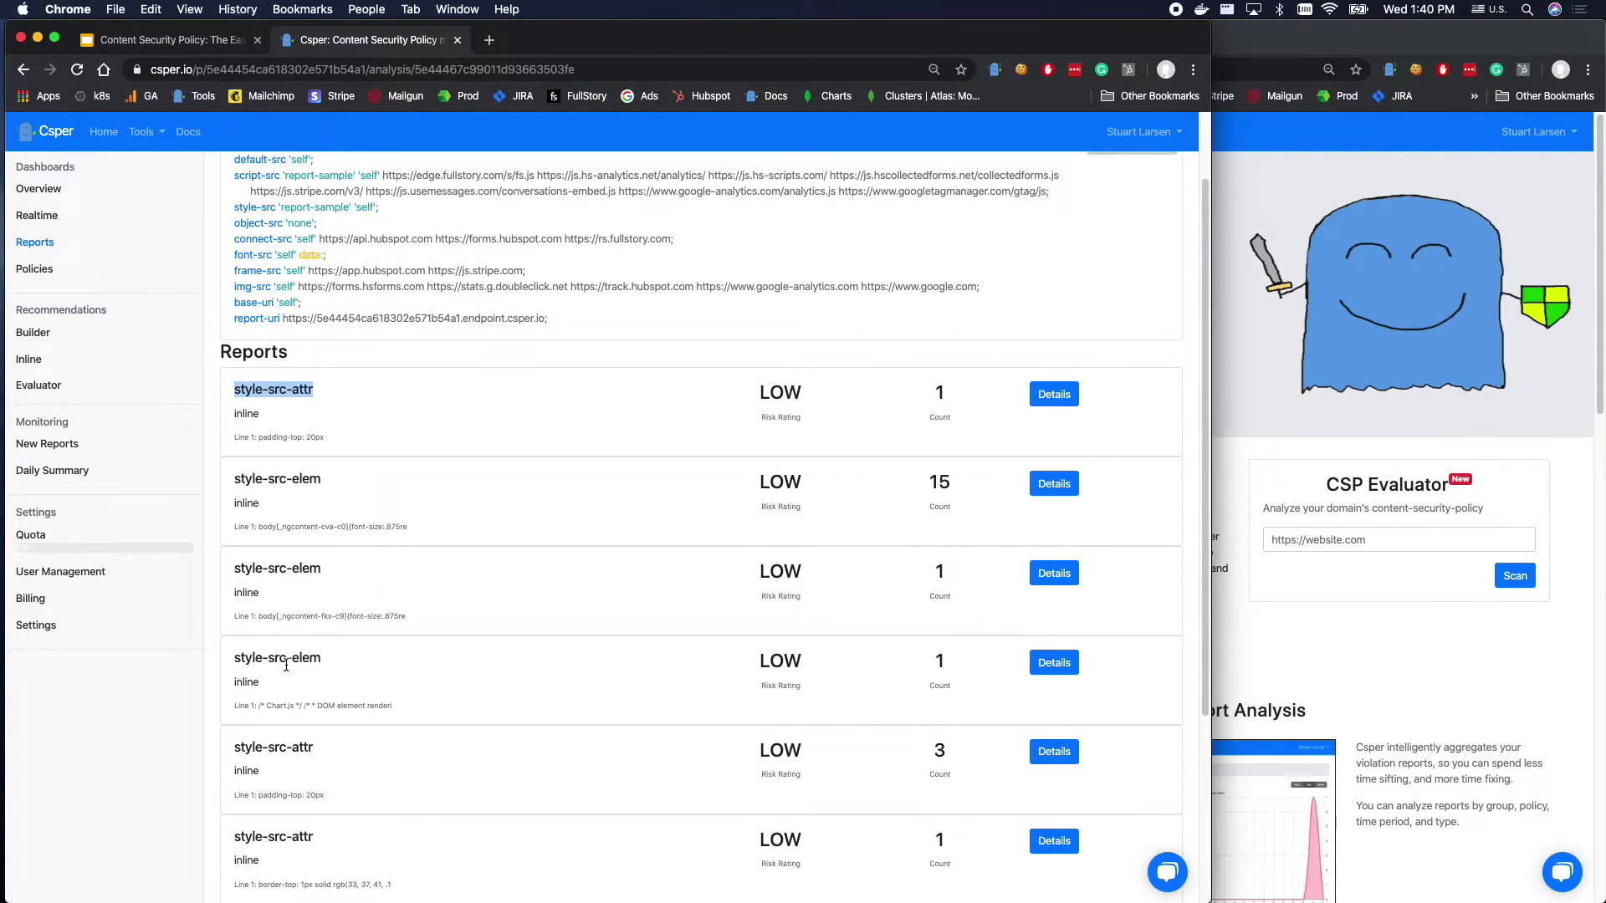
scroll(284, 658, "down", 5)
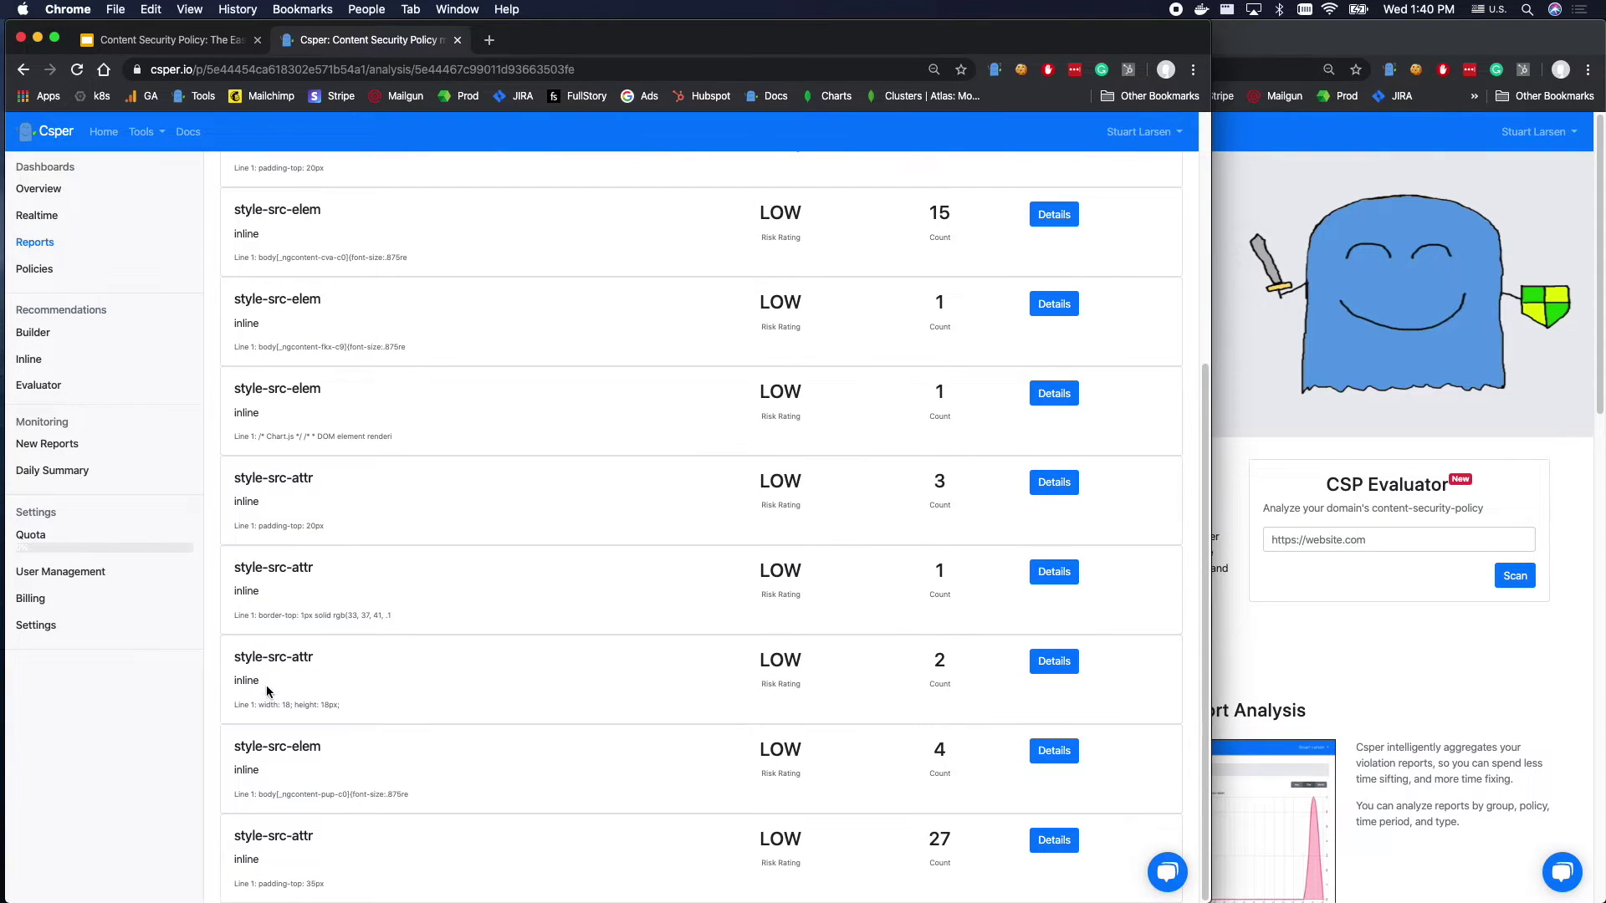
left_click_drag(329, 849, 460, 519)
scroll(488, 519, "up", 5)
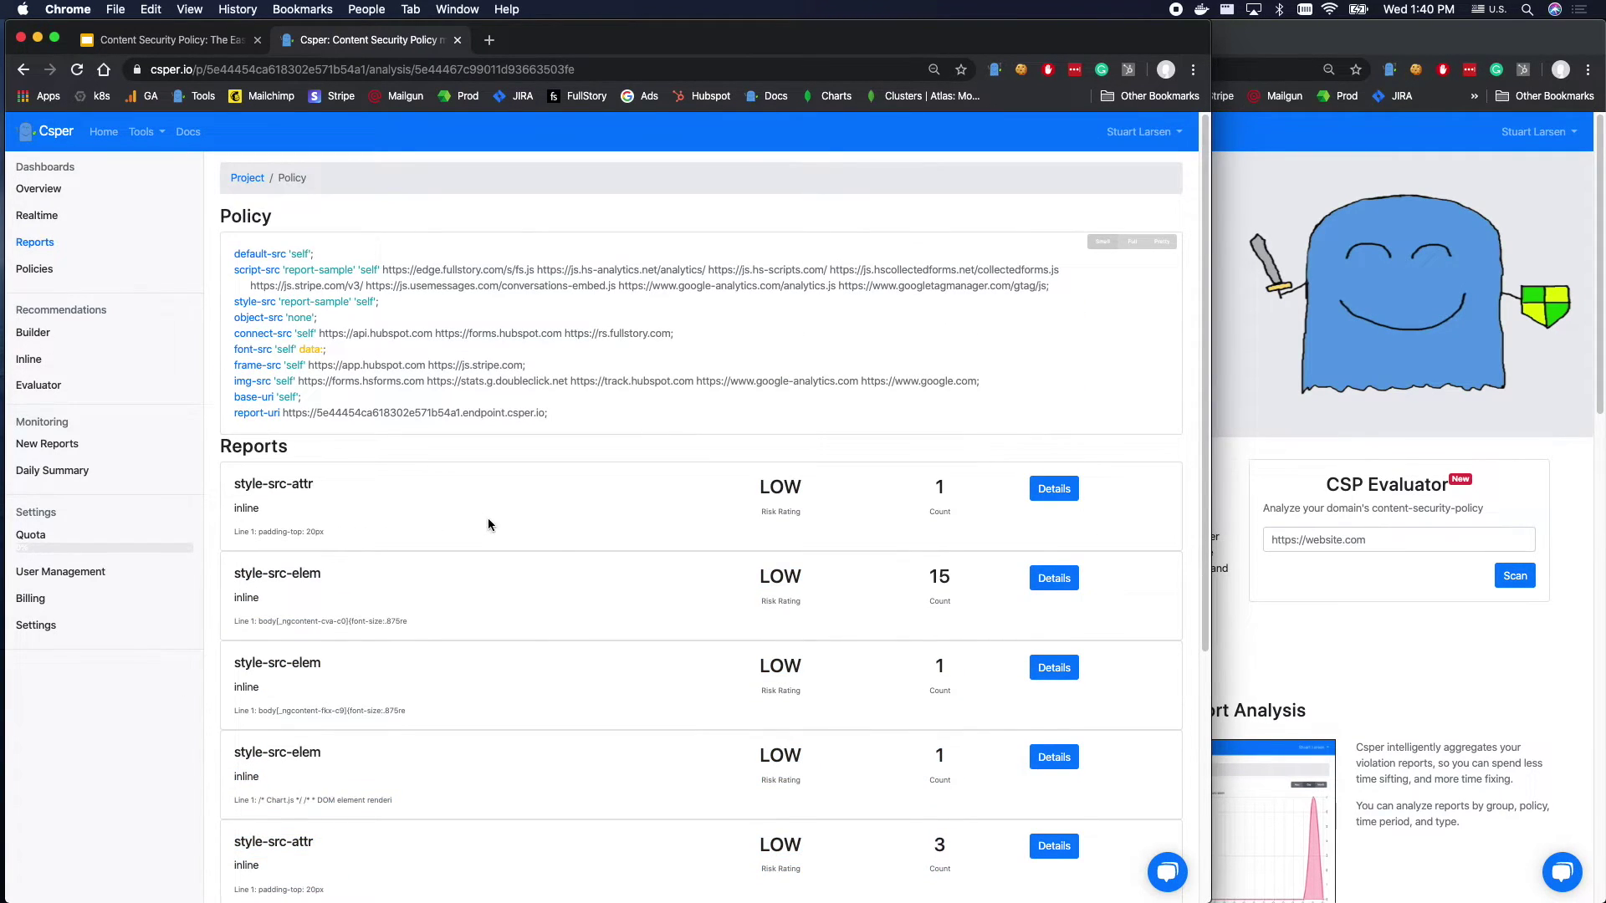
left_click(184, 359)
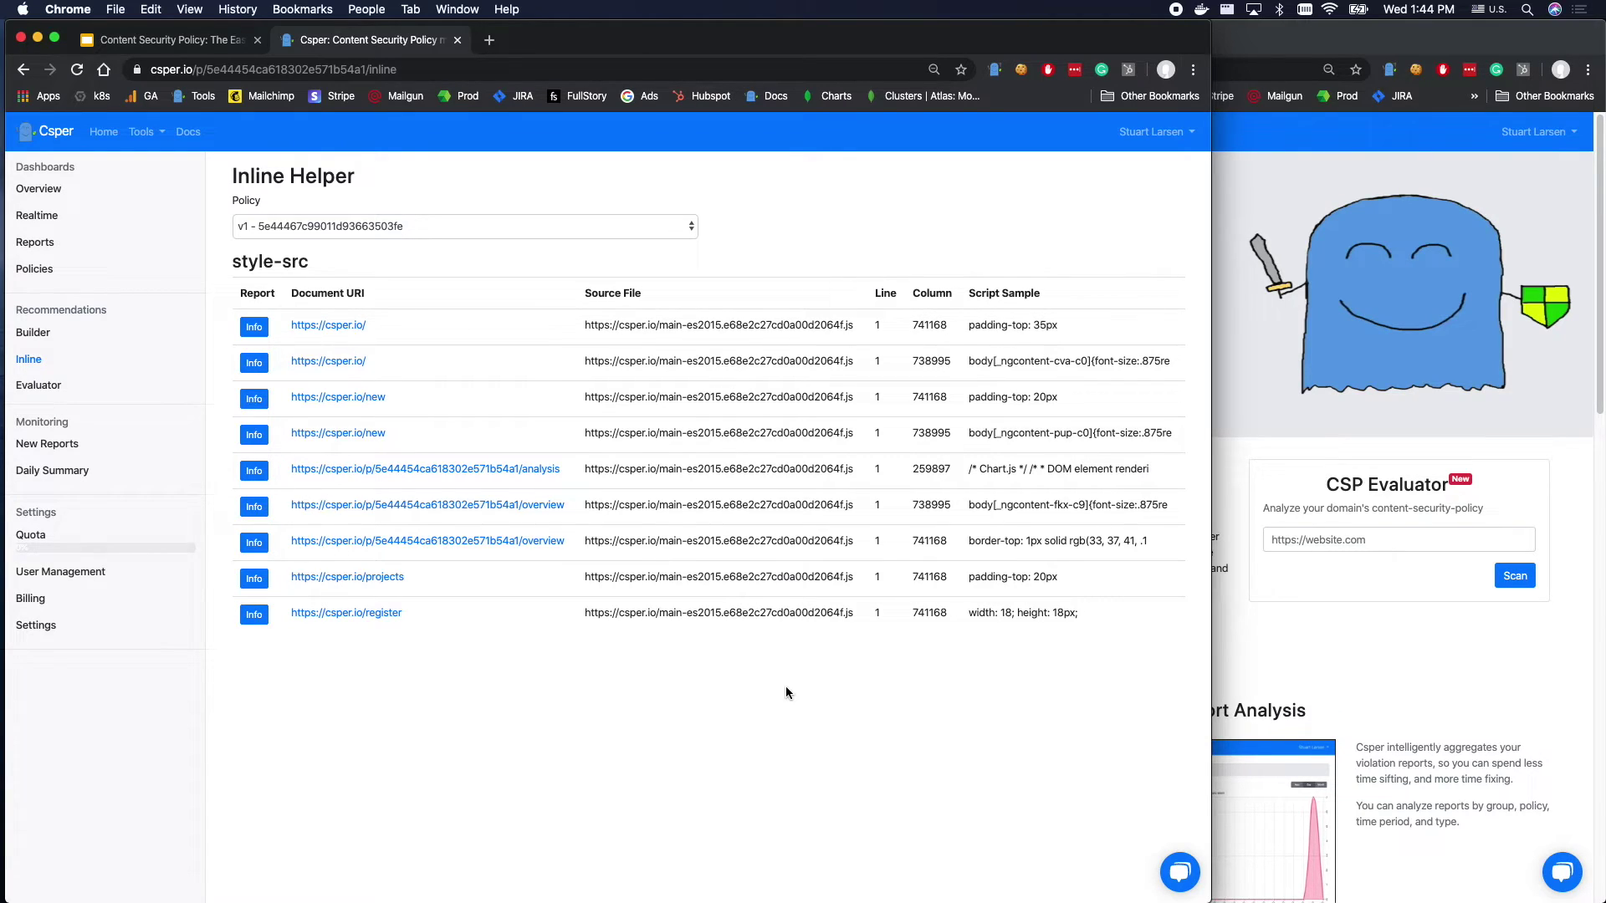
Review the nine style-src inline violations, then bring the csper.io window forward.
left_click(757, 748)
triple_click(729, 718)
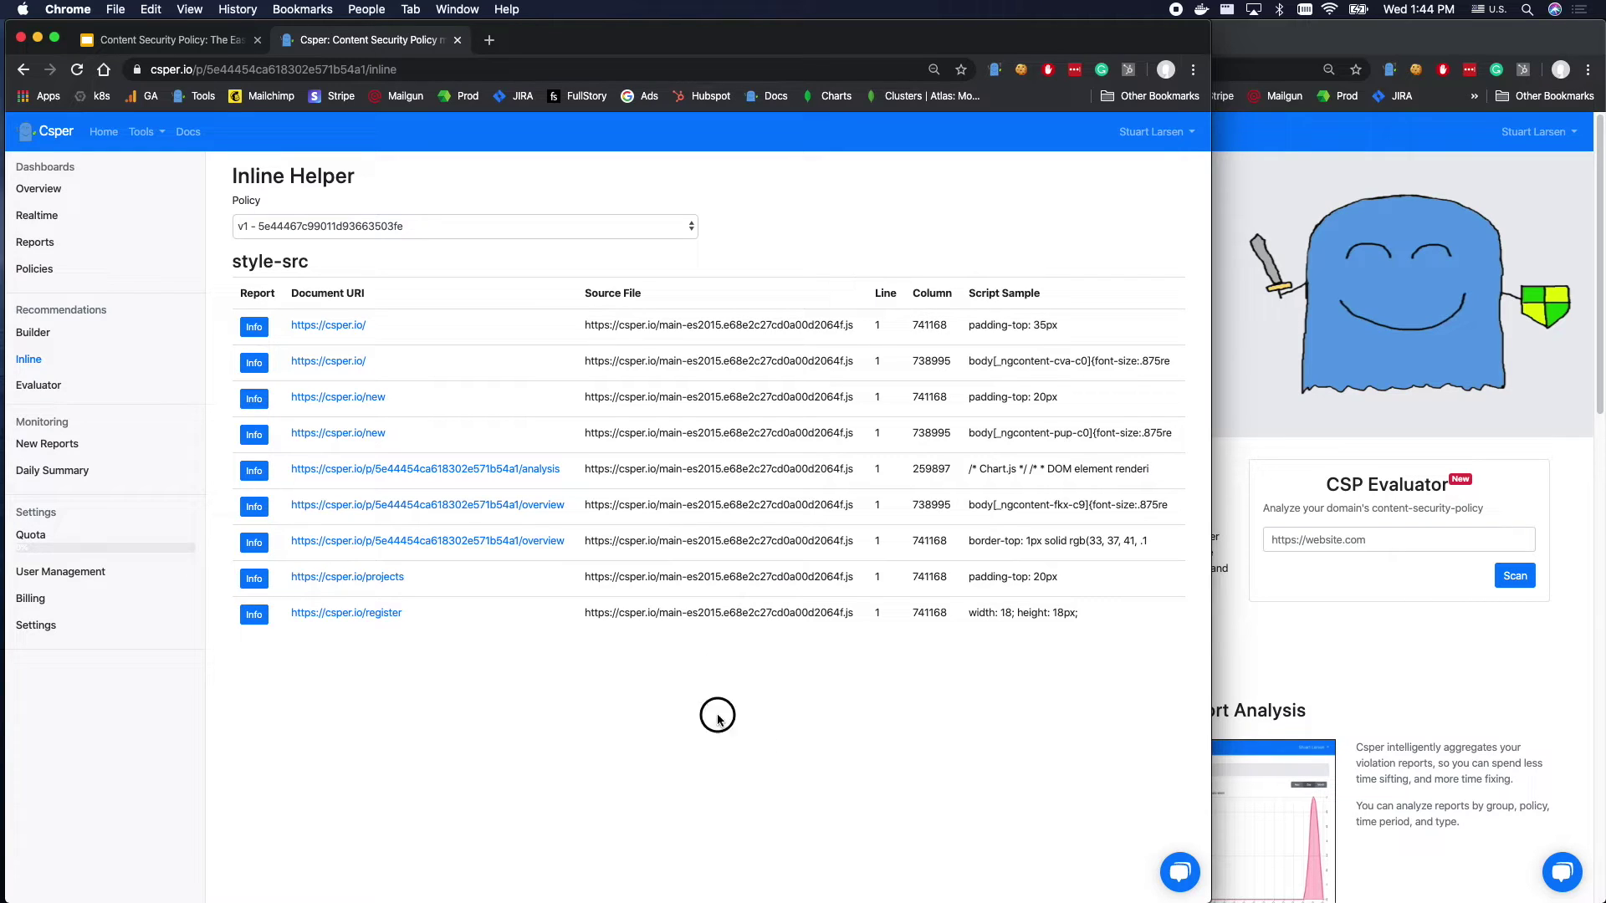
left_click(735, 764)
triple_click(255, 260)
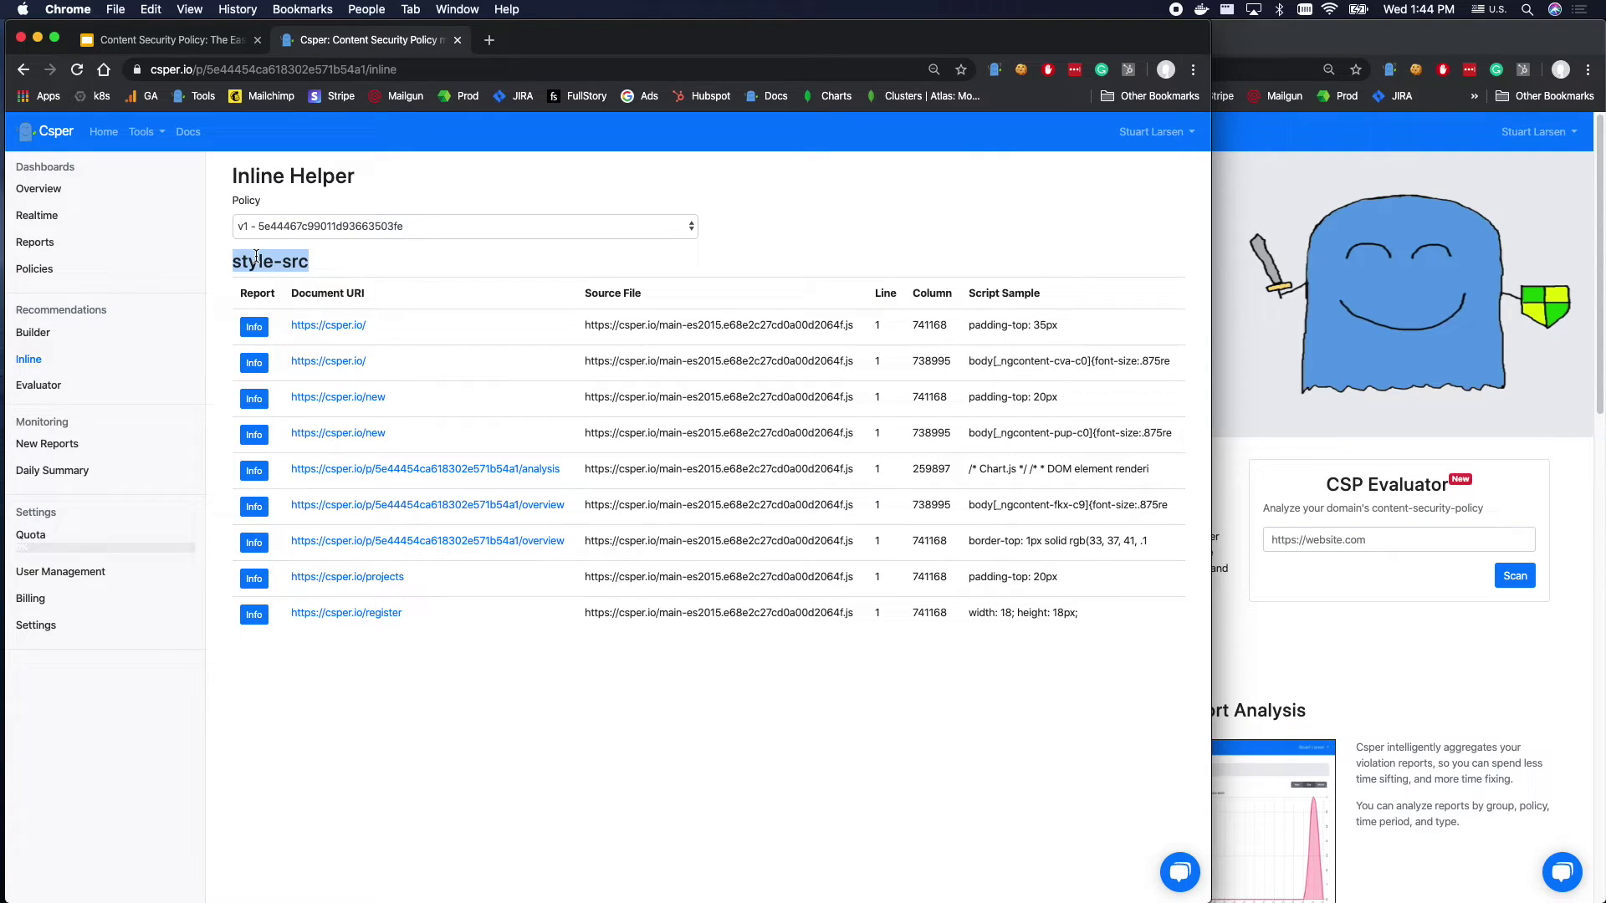
left_click(688, 645)
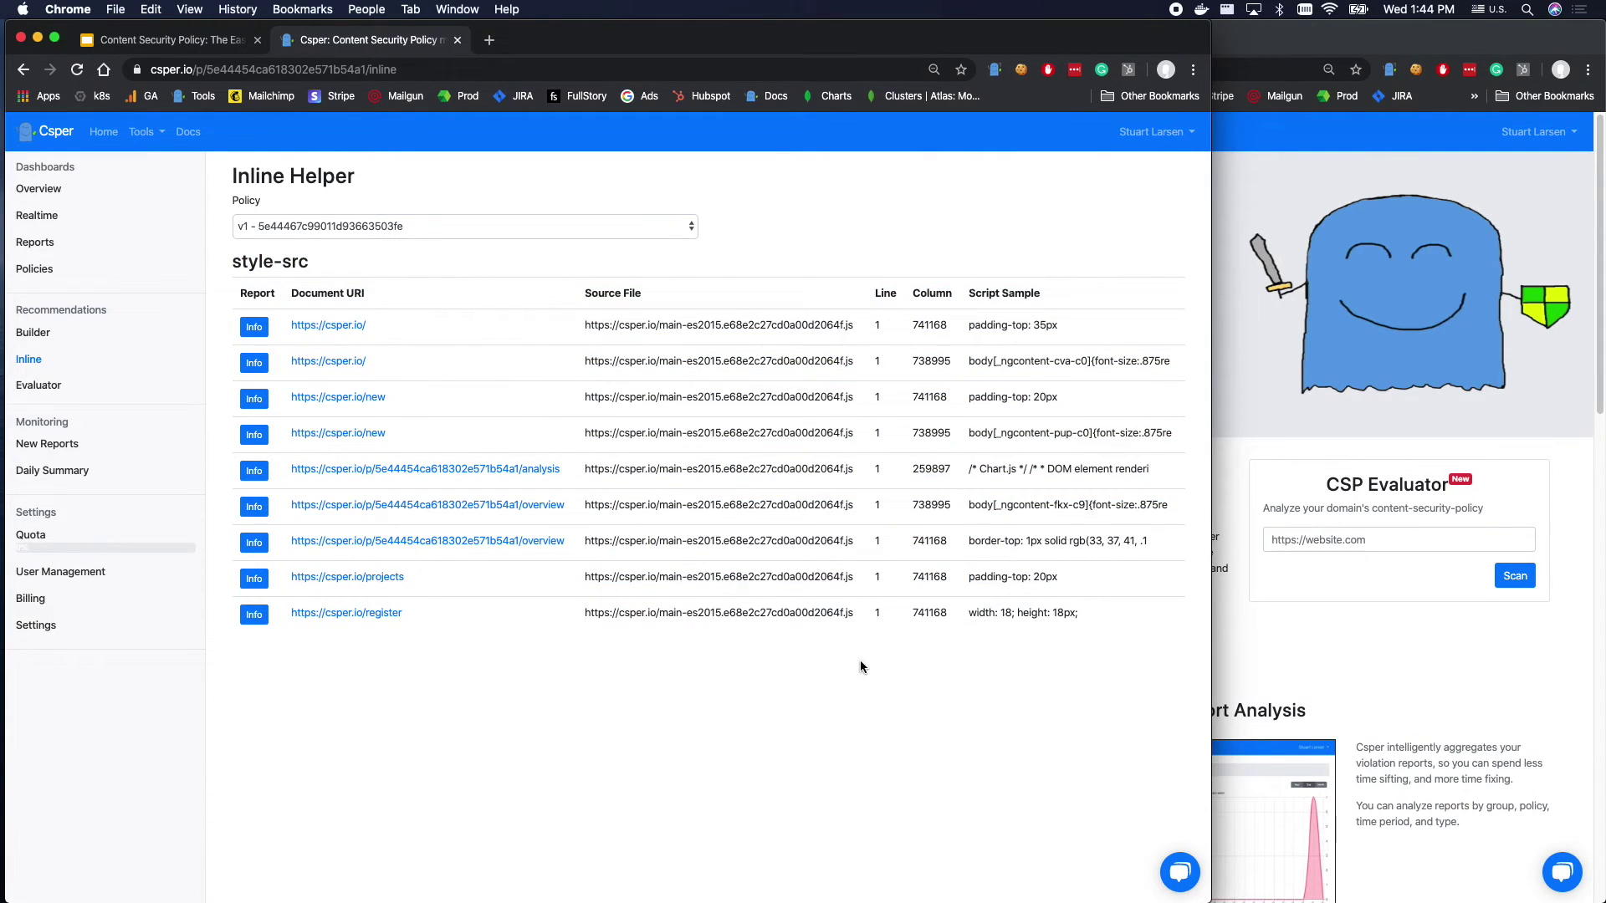
left_click_drag(1133, 650, 369, 270)
left_click(718, 727)
left_click_drag(227, 261, 314, 265)
left_click(318, 262)
left_click(1561, 571)
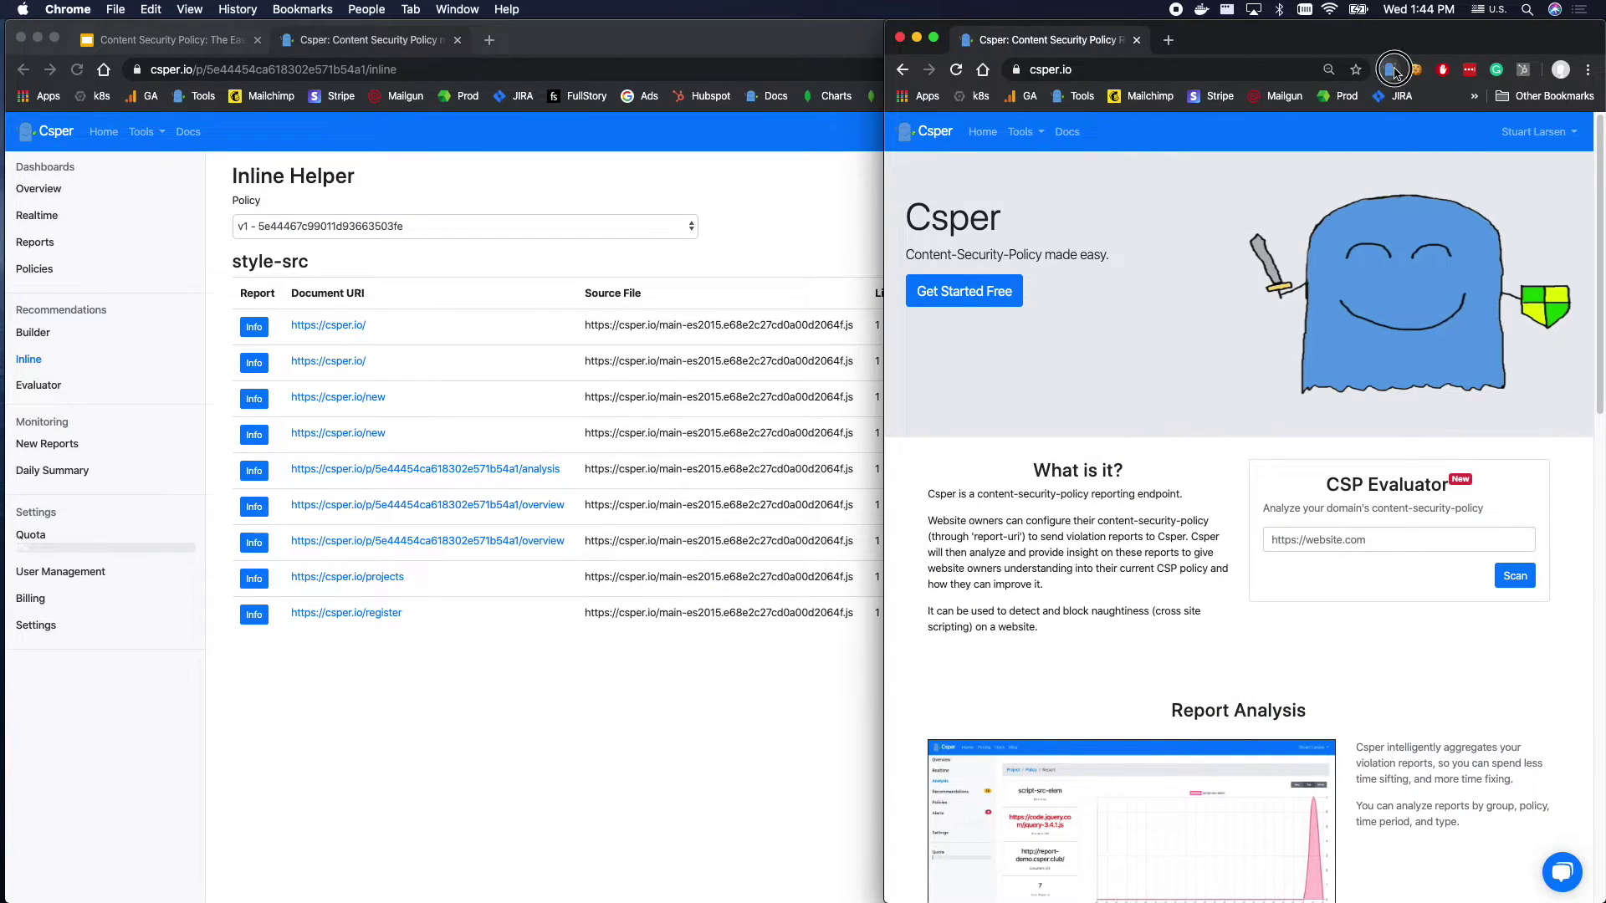
Add 'unsafe-inline' to style-src in the Csper extension and reload the site.
left_click(1389, 69)
scroll(1222, 495, "down", 5)
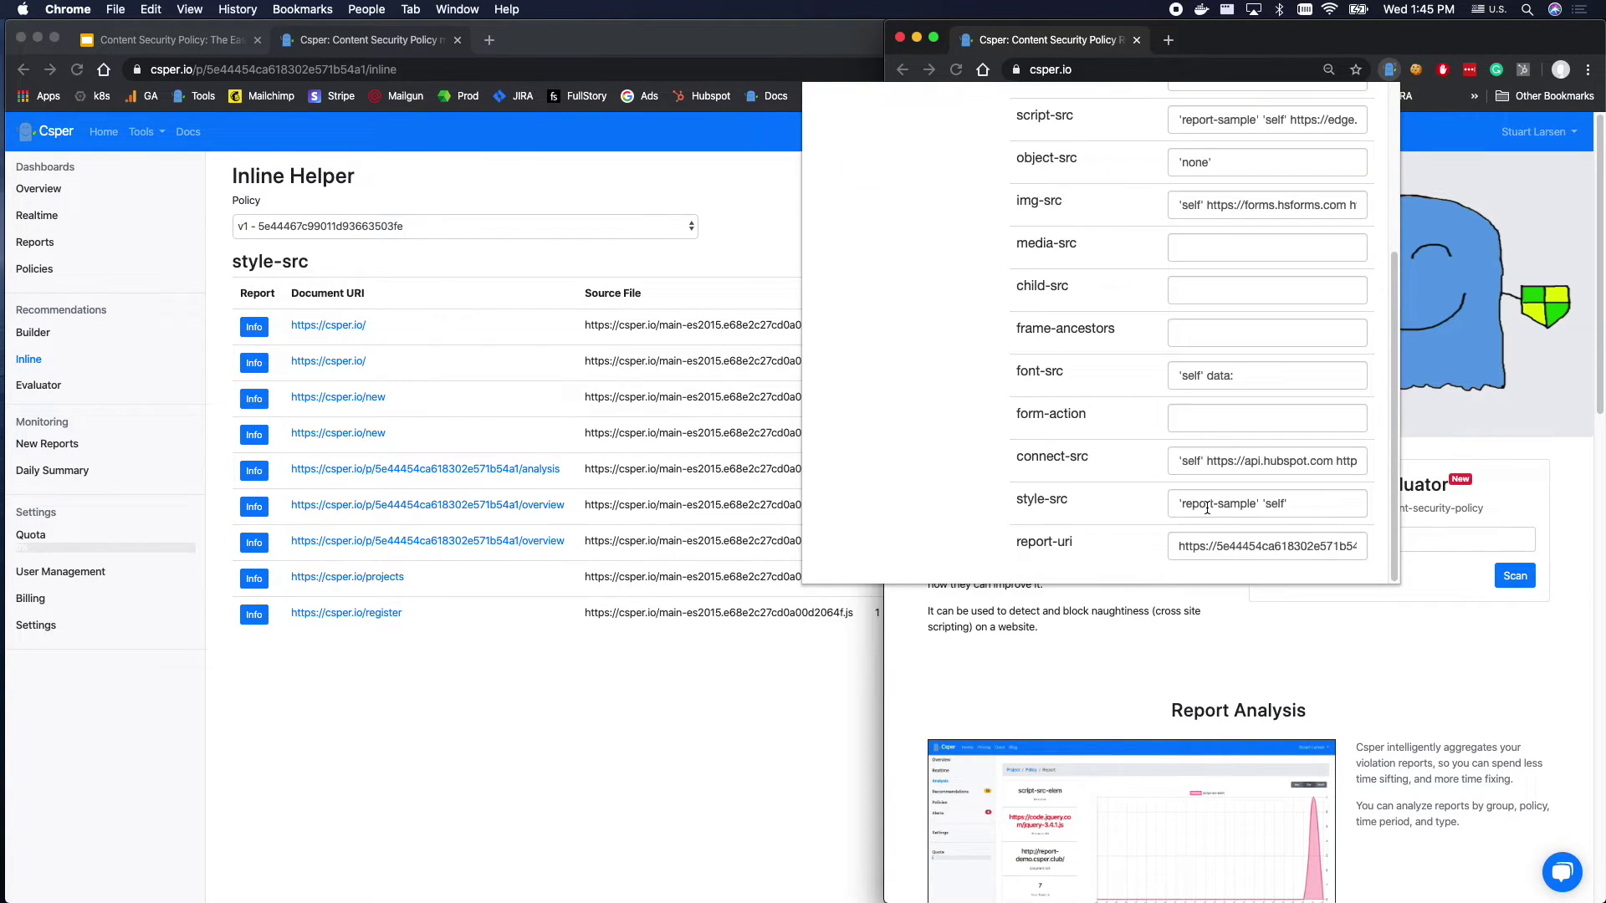
left_click(1300, 503)
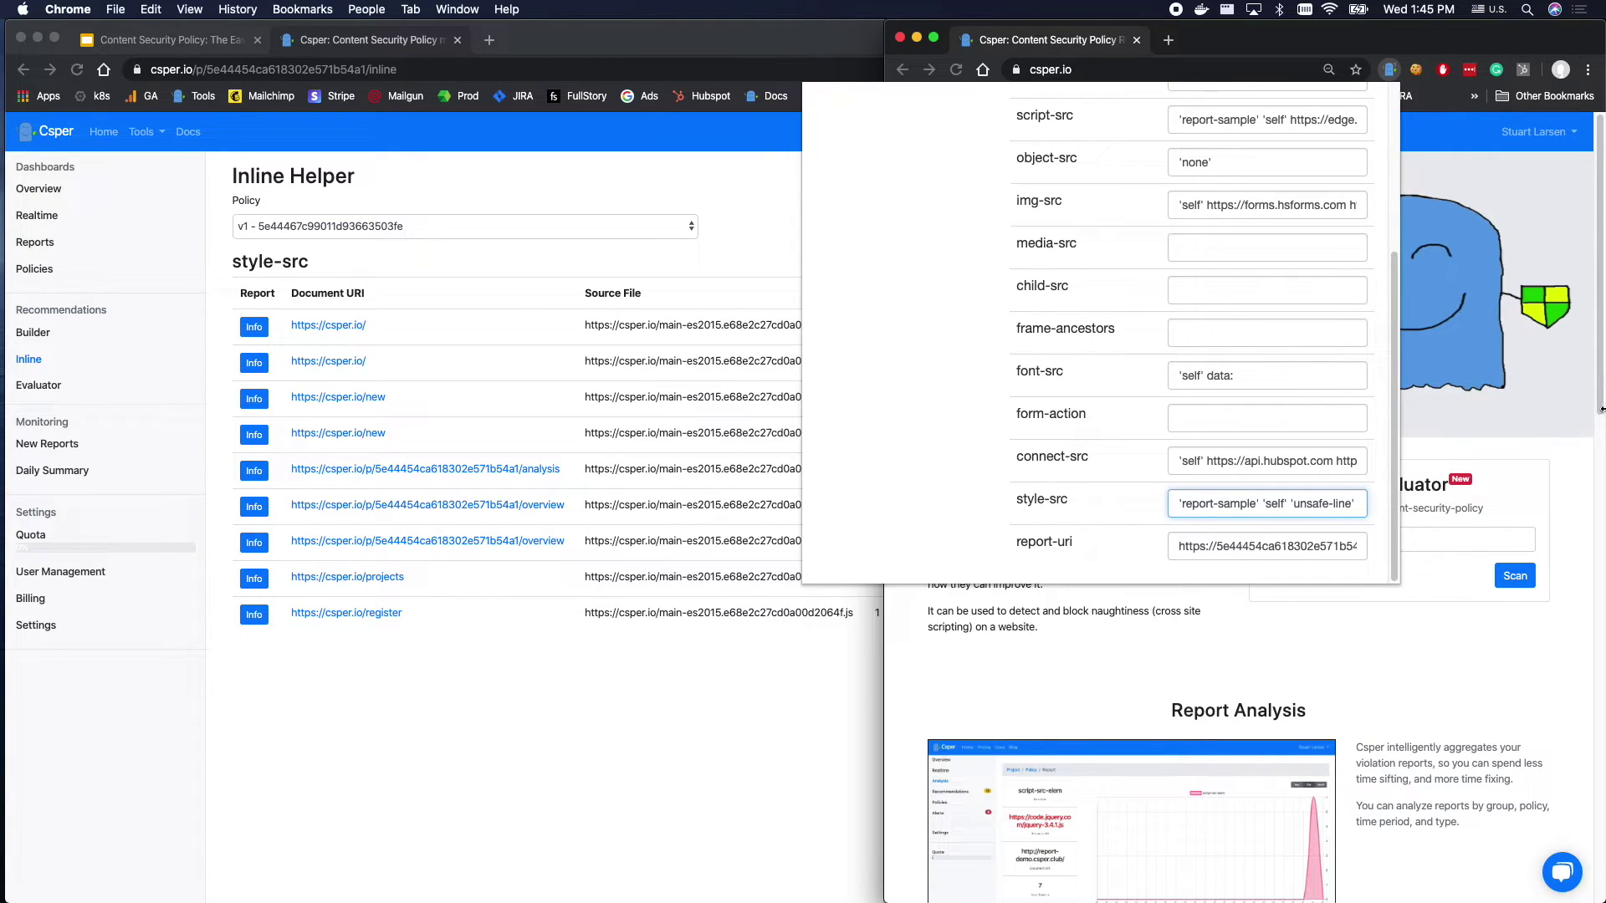
left_click(1461, 673)
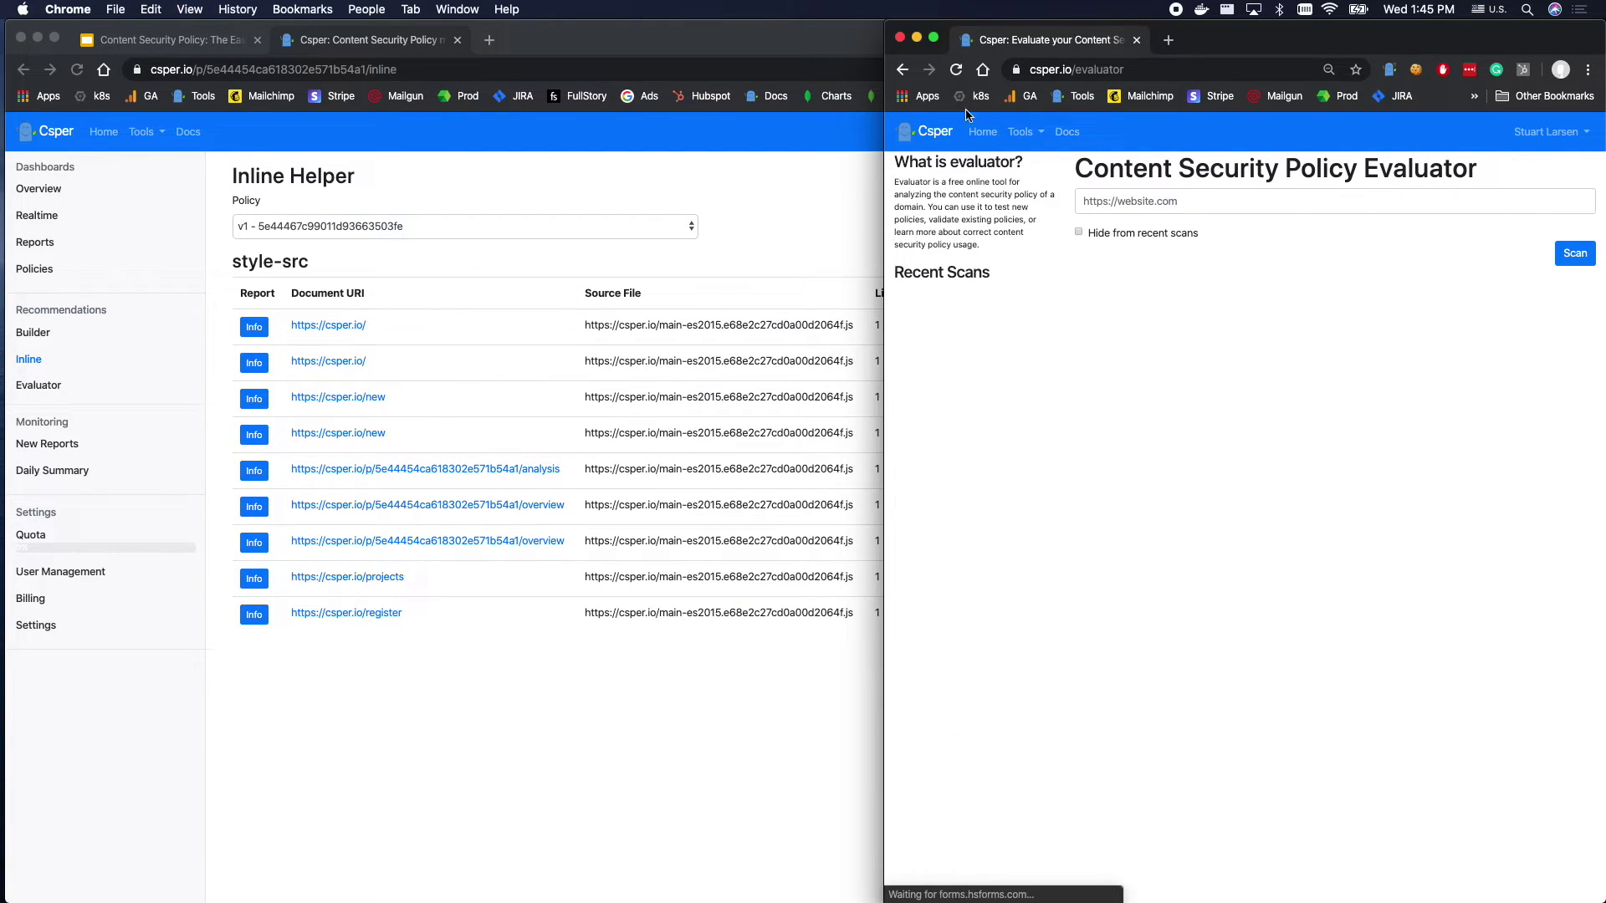
Go via Projects into Csper - Prod, visit Inline and Policies, ending on Overview.
left_click(983, 132)
left_click(1547, 132)
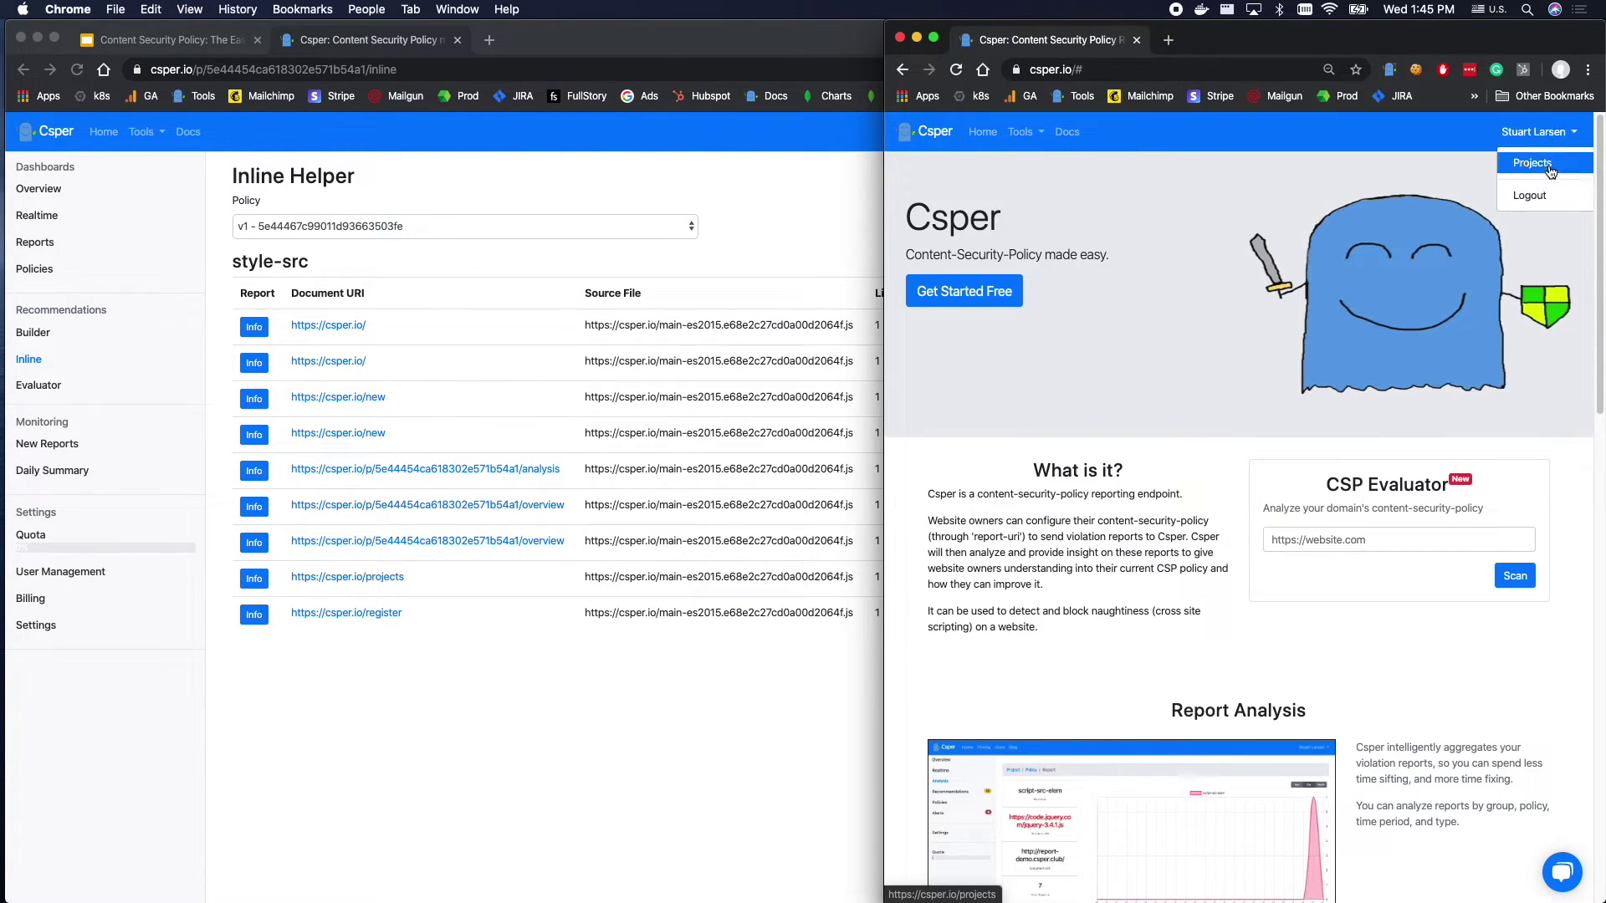
left_click(1523, 154)
left_click(967, 275)
left_click(911, 359)
left_click(914, 268)
left_click(790, 213)
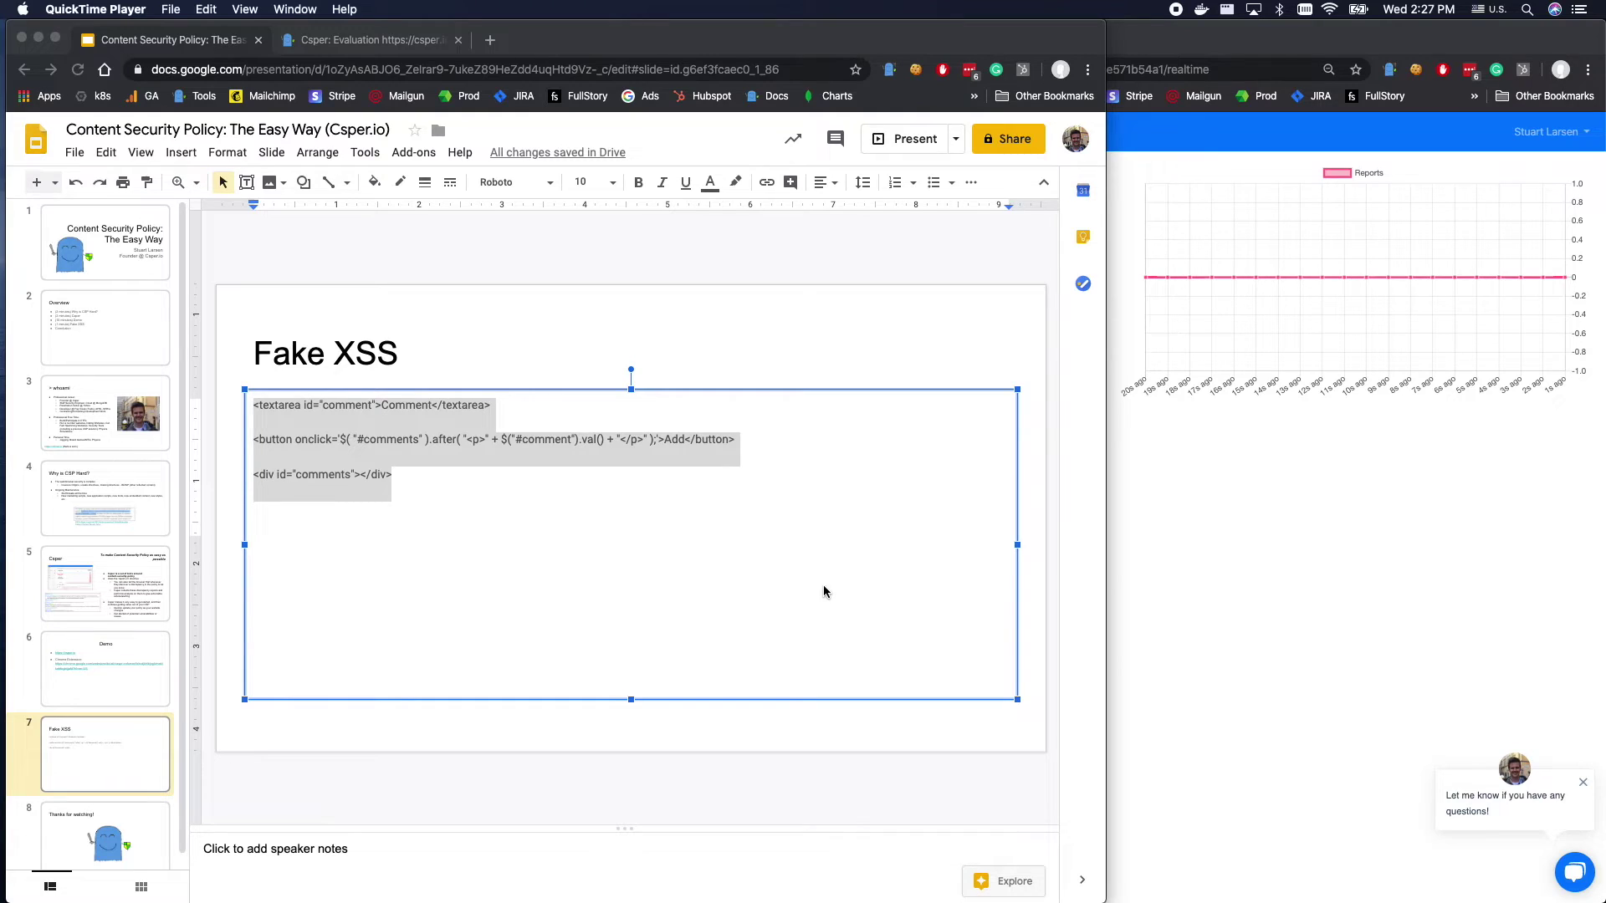
Trim the blank lines after the Fake XSS code and copy the whole snippet.
left_click(767, 573)
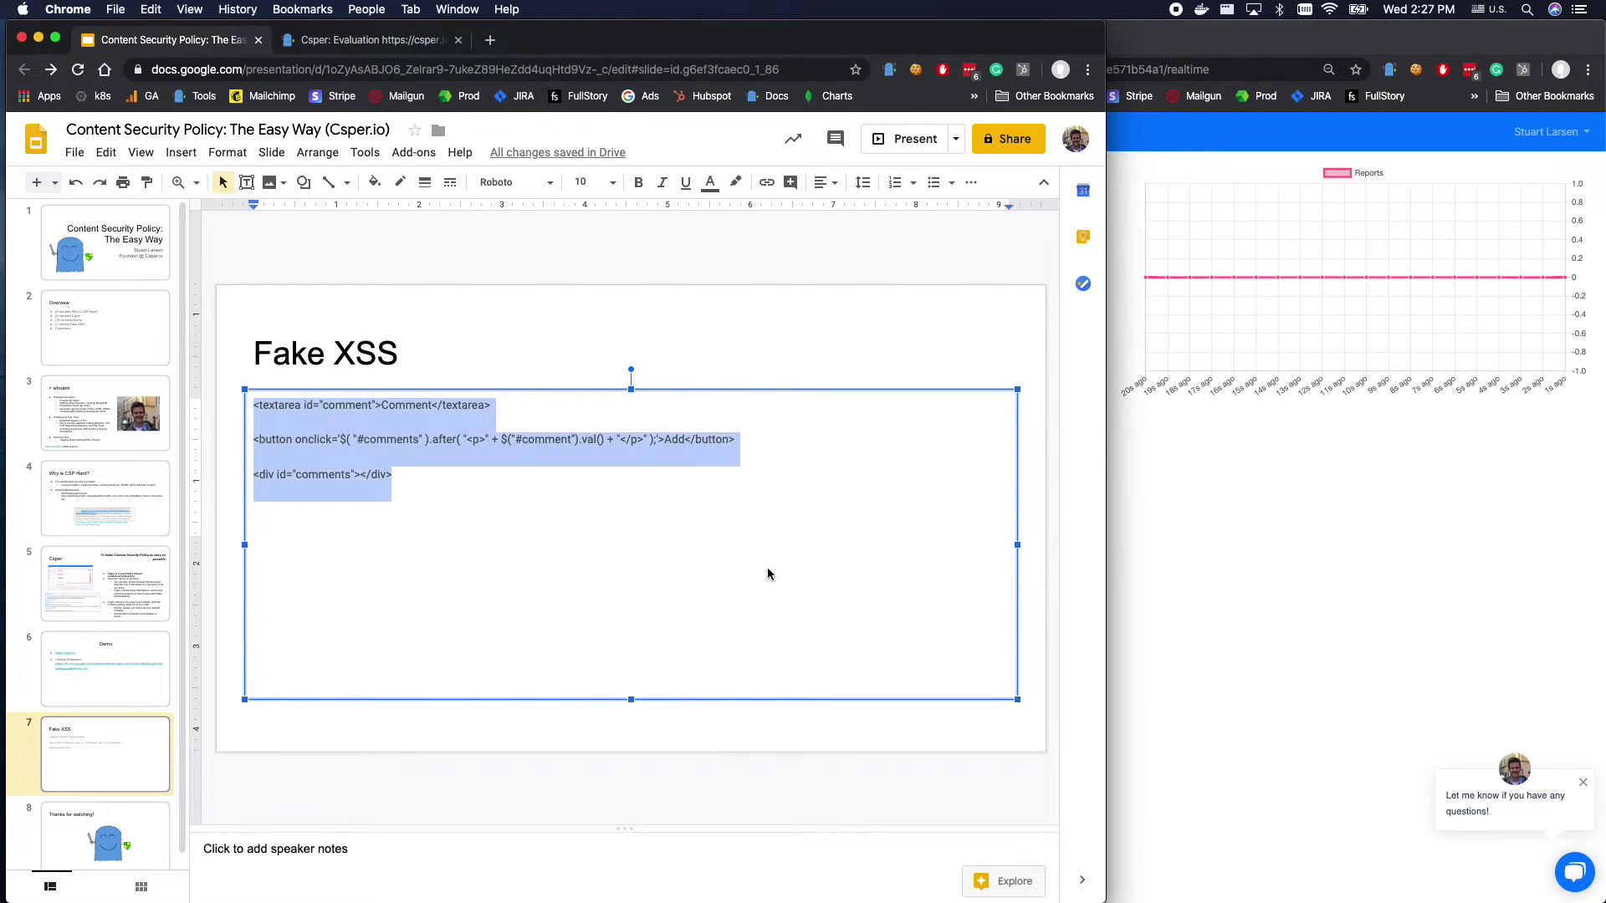
left_click(763, 567)
key("BackSpace")
key("BackSpace")
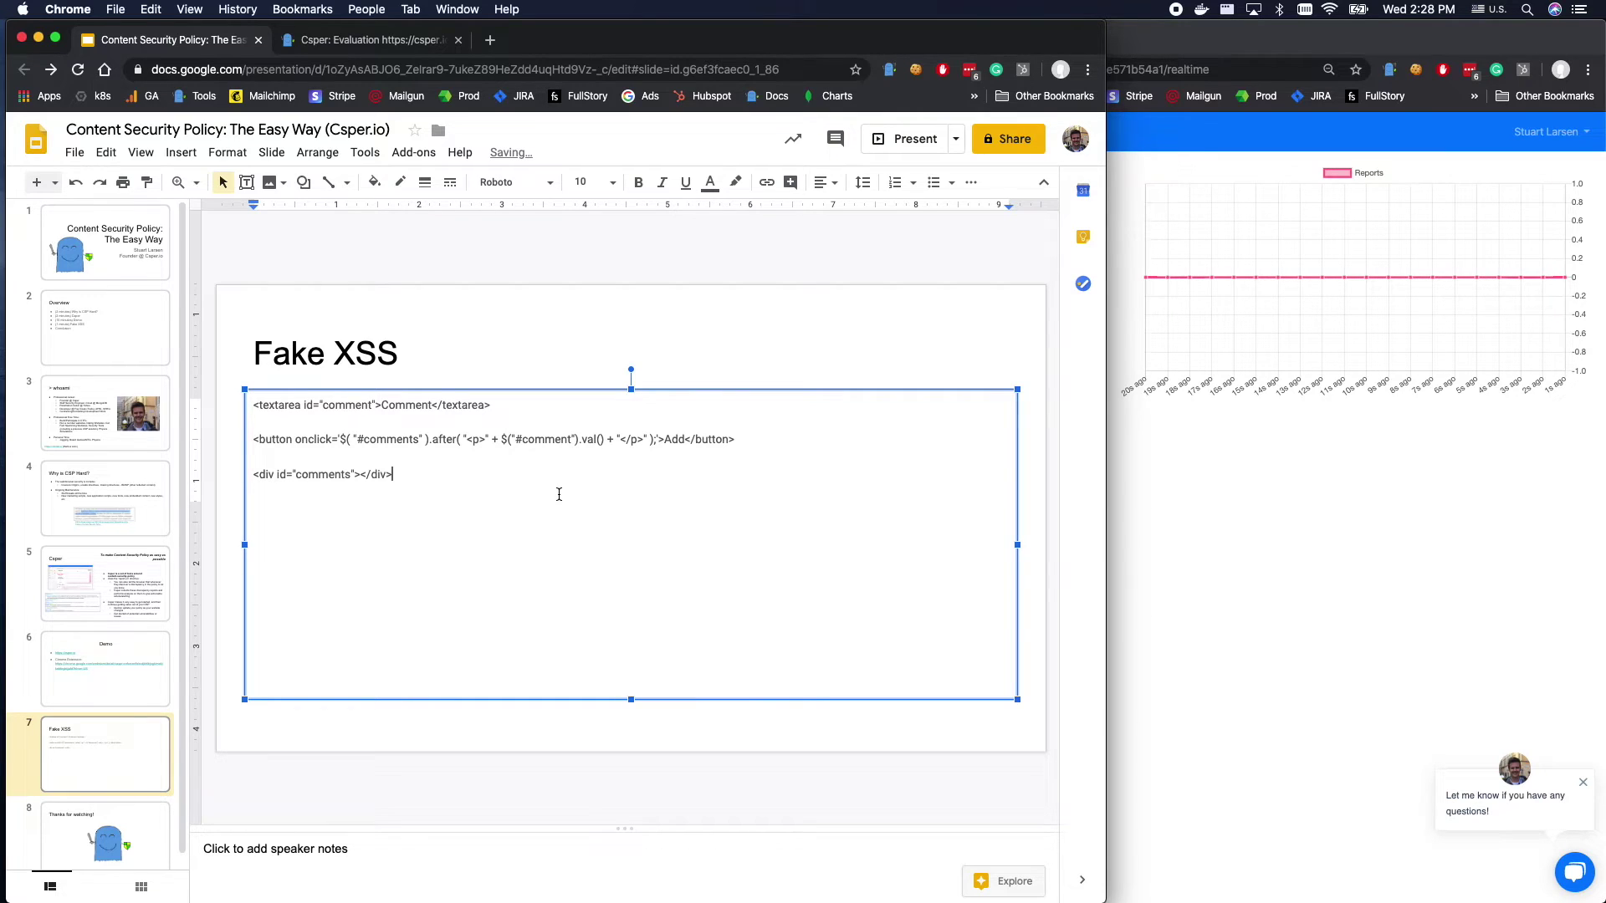
key("super+a")
key("super+c")
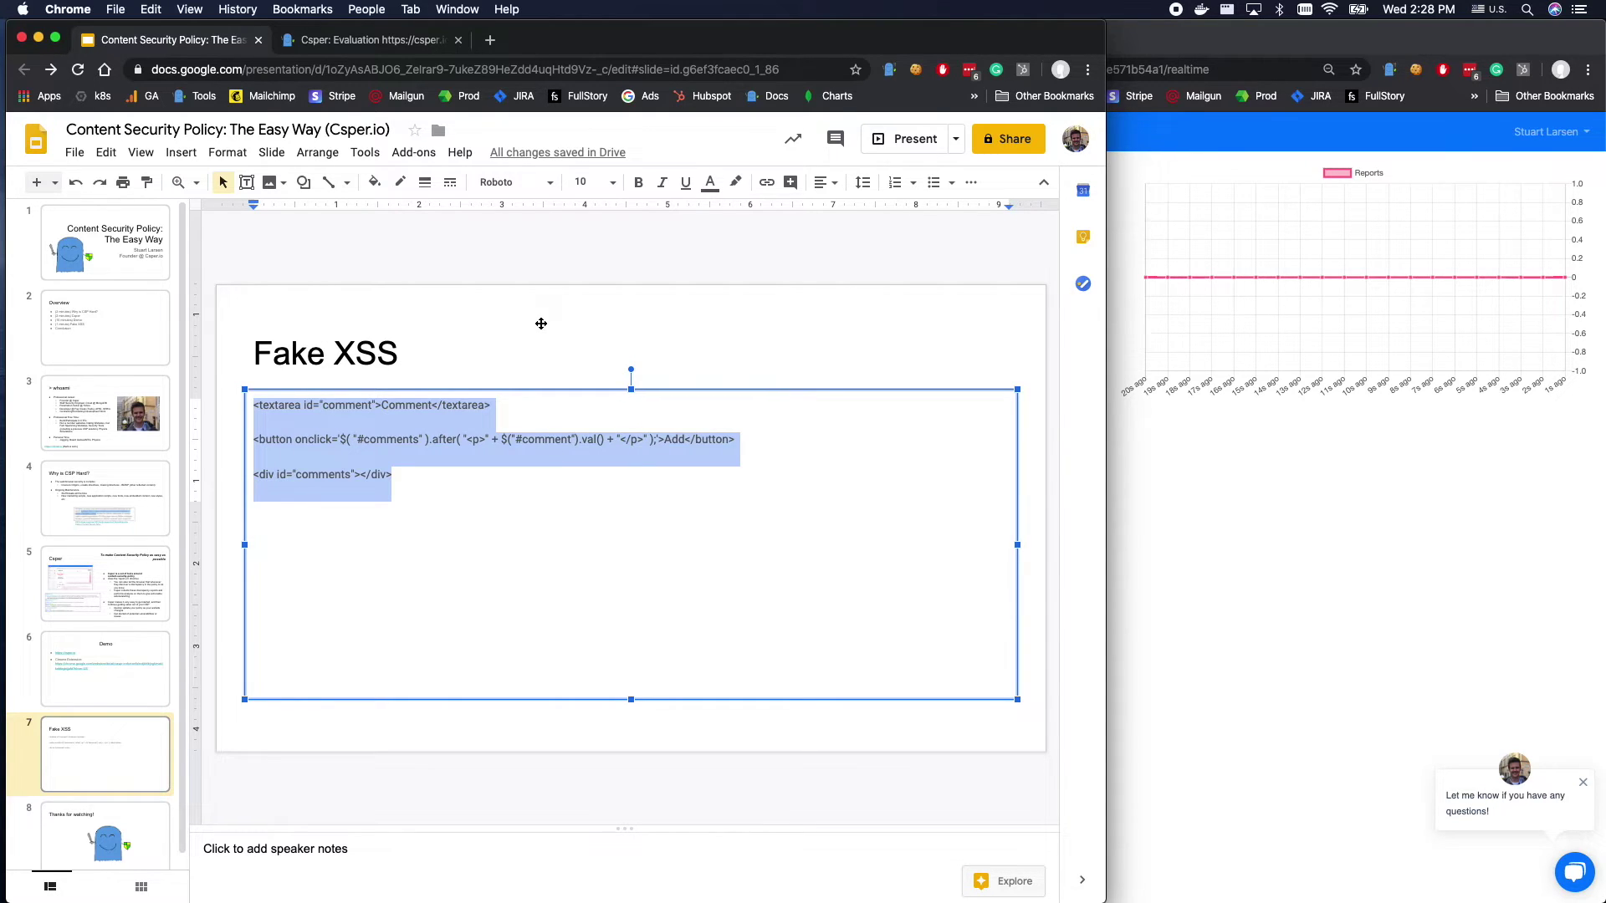
left_click(356, 40)
Inspect the High findings header and open the div.row findings element as editable HTML.
right_click(189, 459)
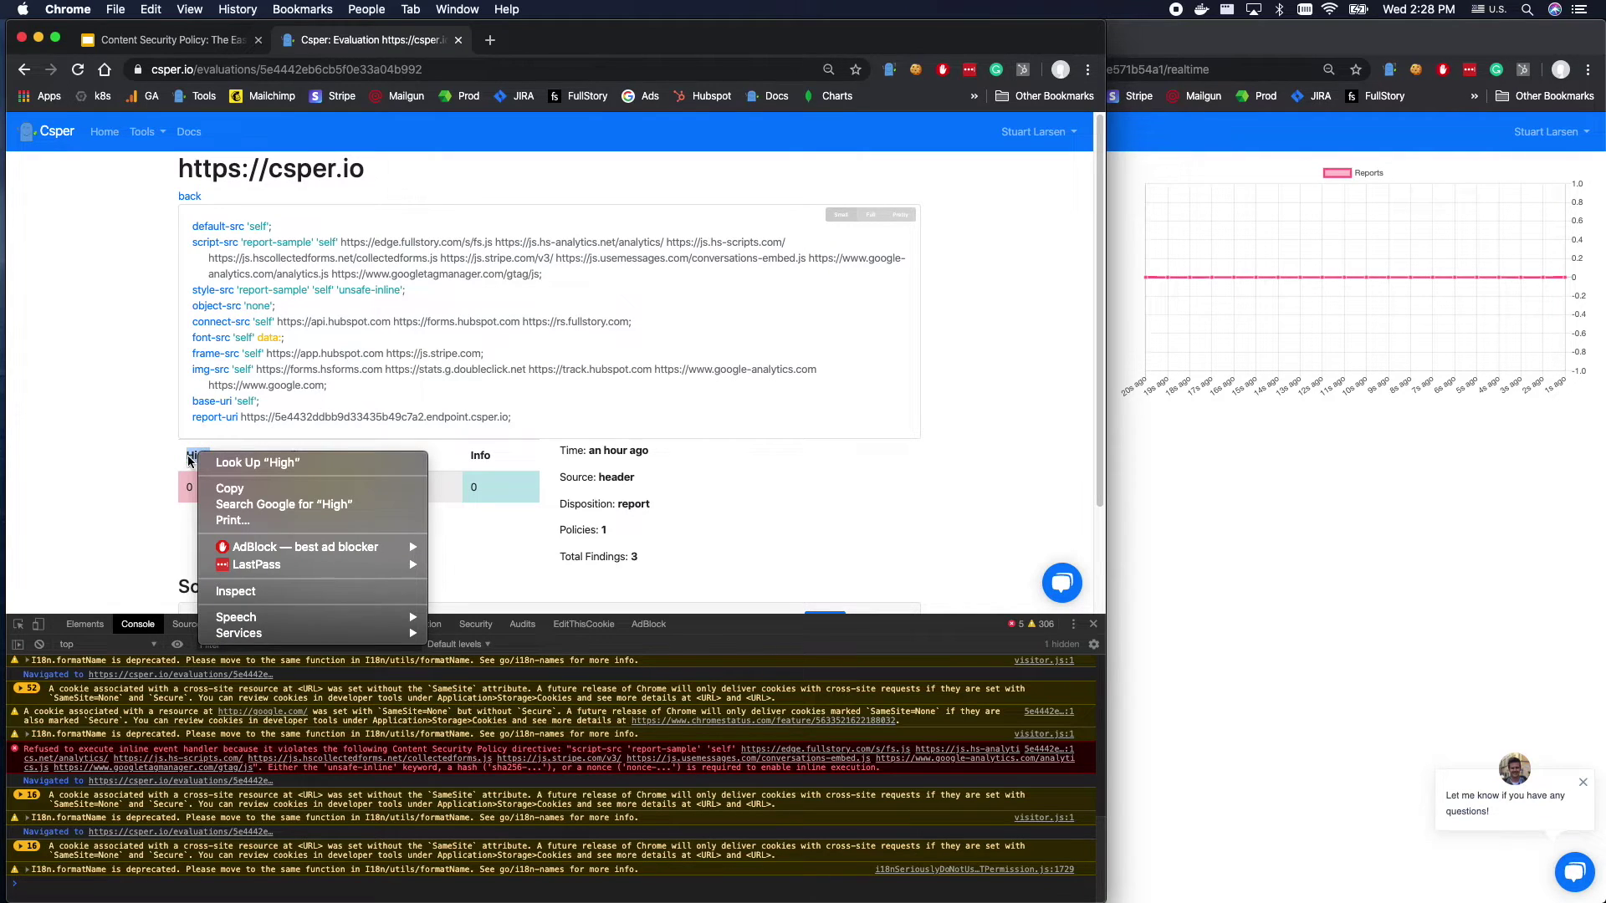
left_click(281, 591)
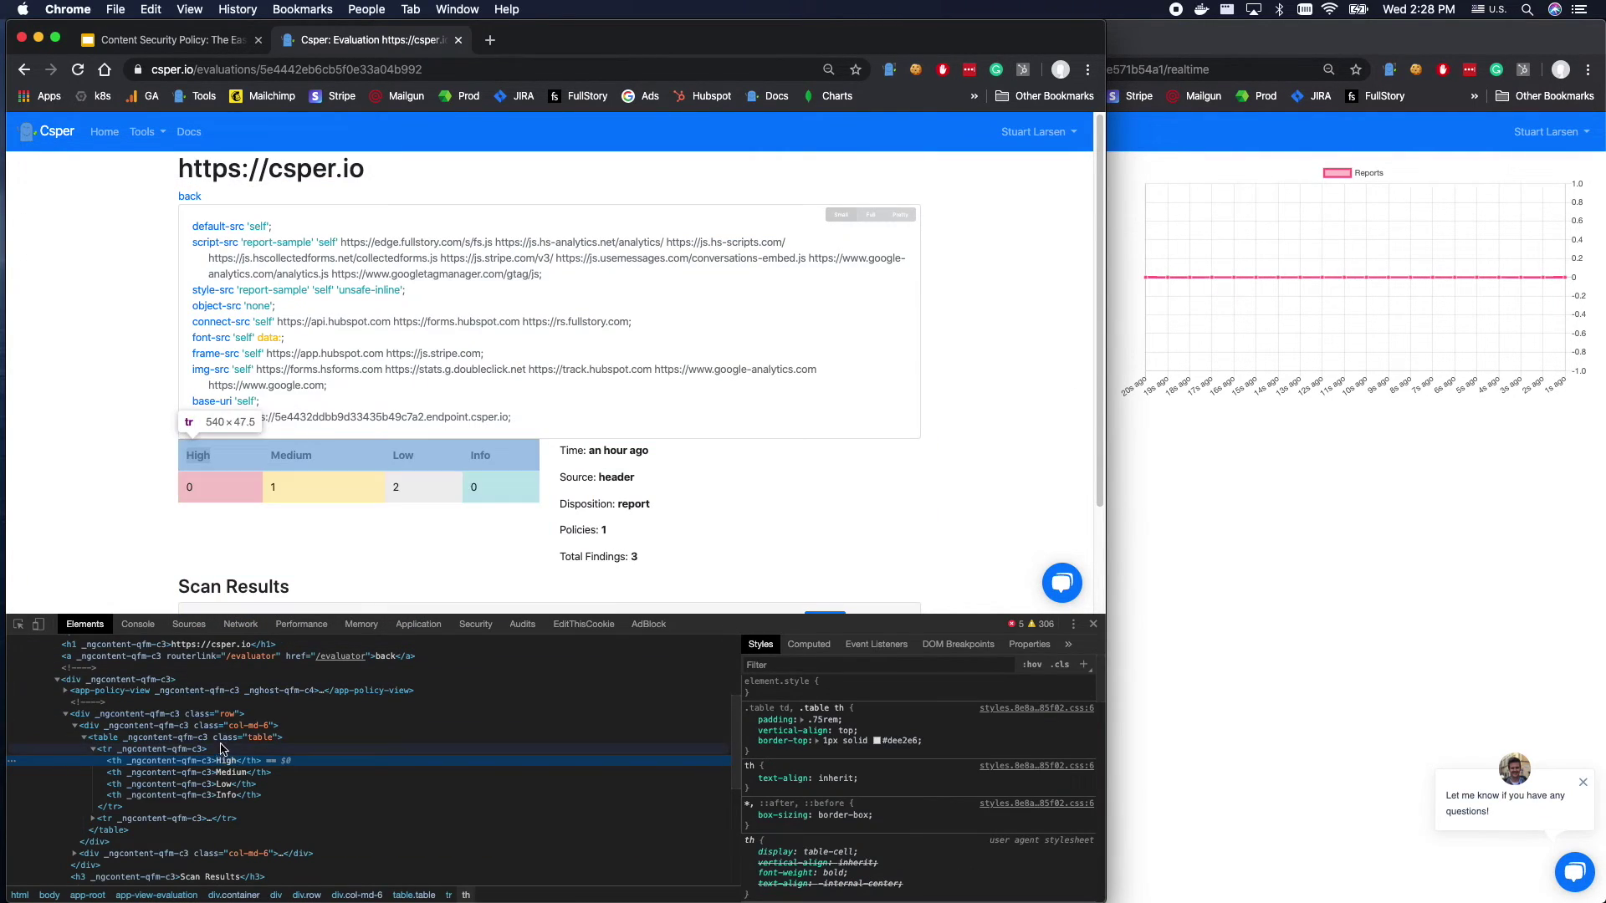
right_click(172, 715)
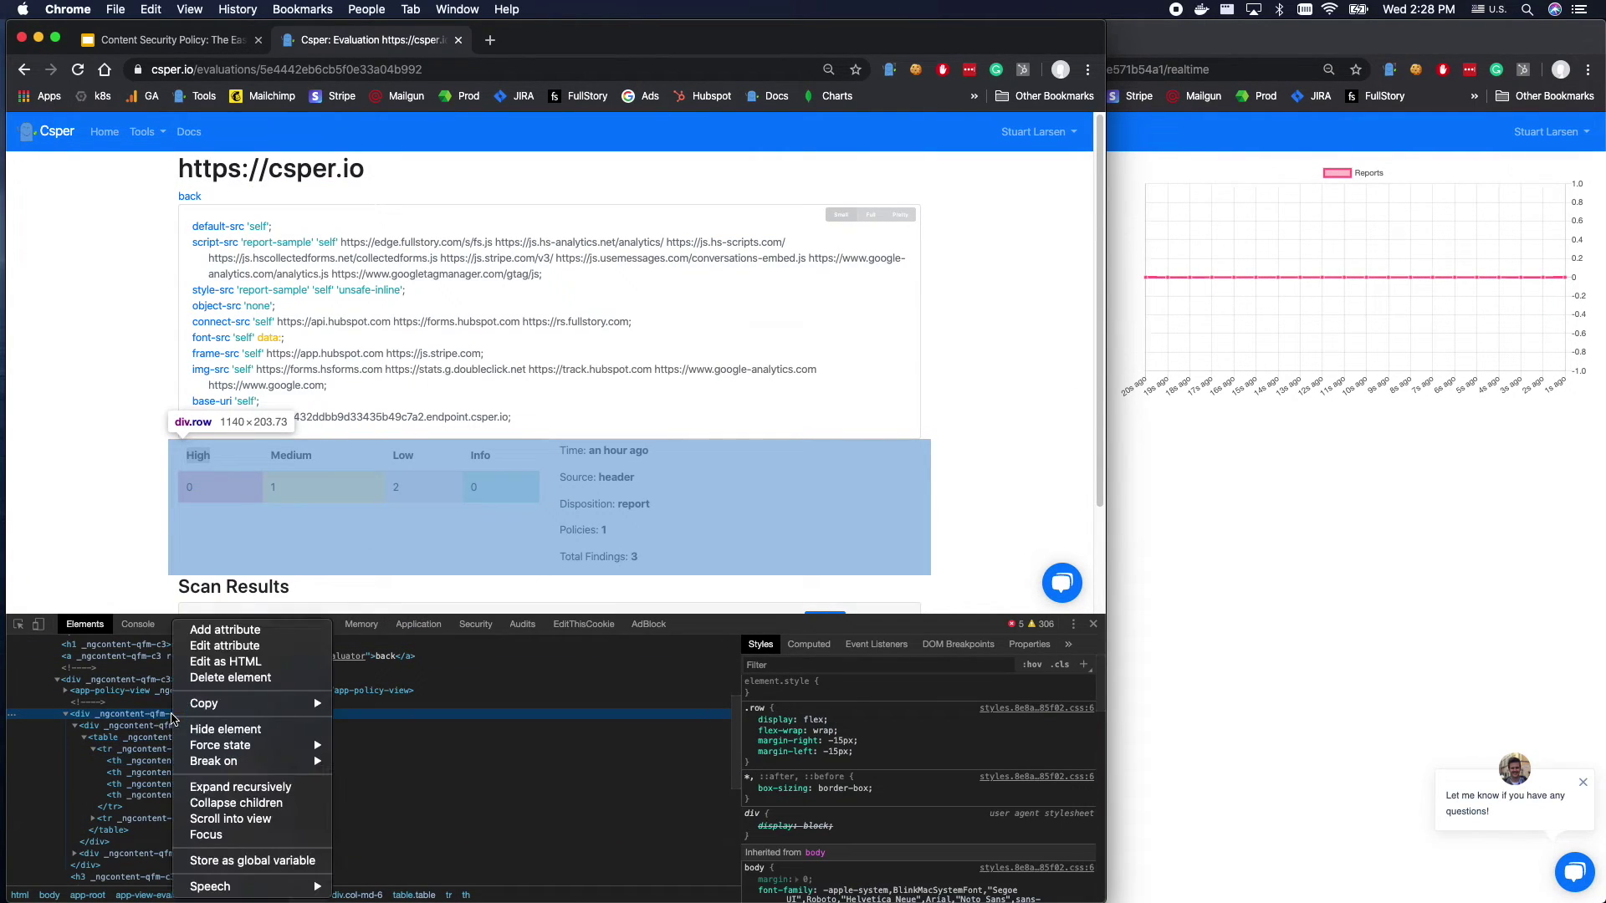
left_click(278, 667)
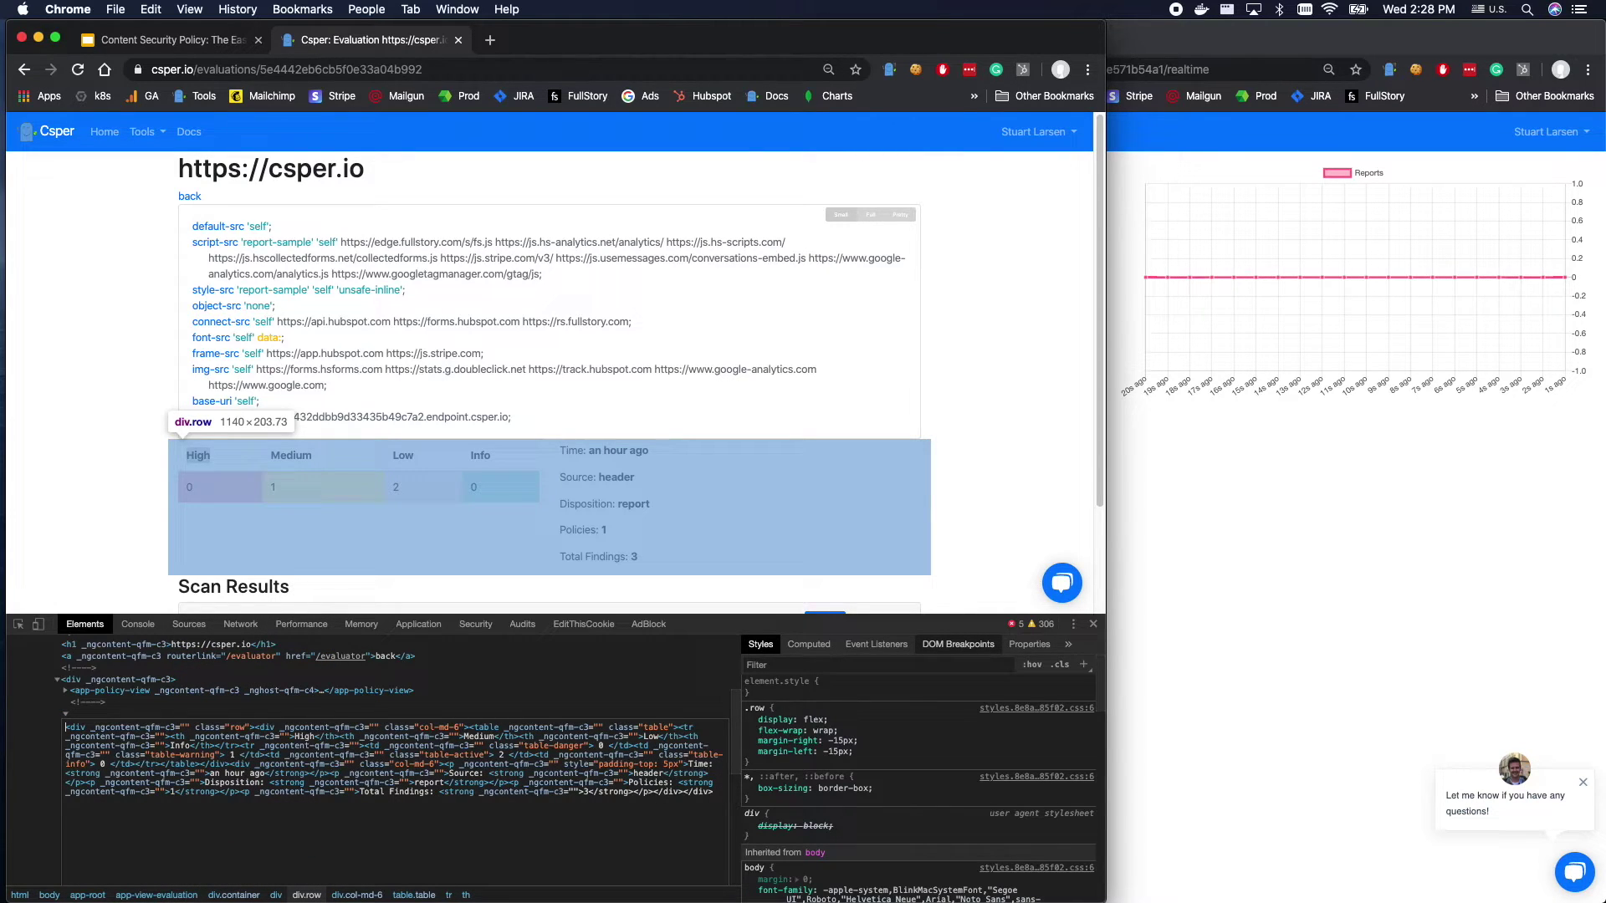
Open the Csper extension's policy editor, glance through it, and close it.
left_click(890, 70)
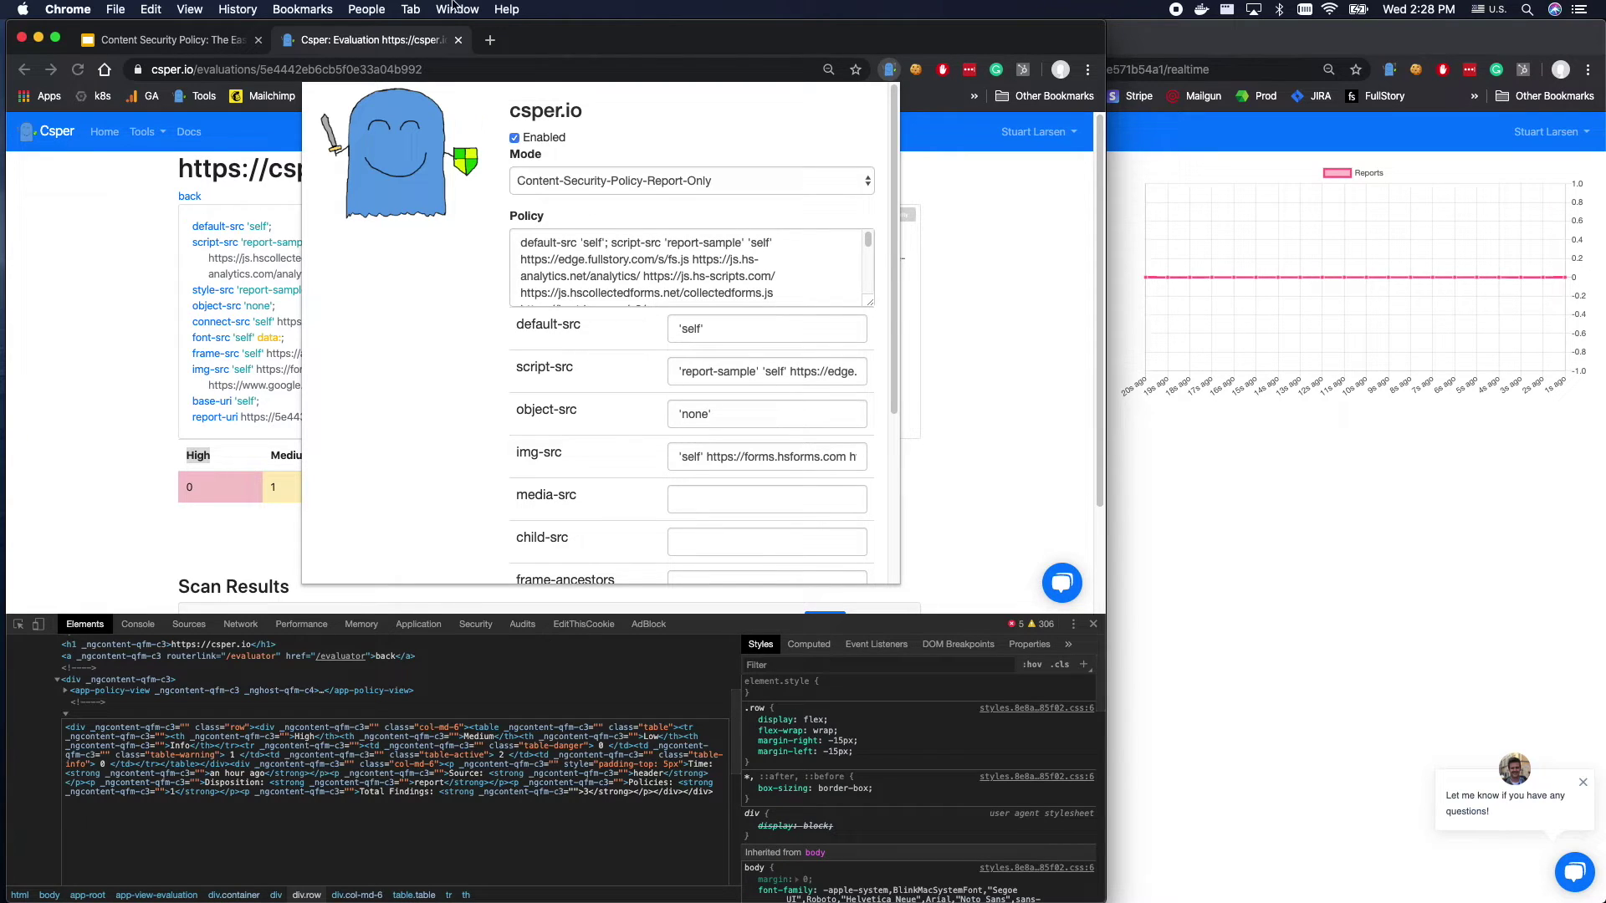
scroll(776, 449, "down", 3)
scroll(688, 439, "up", 3)
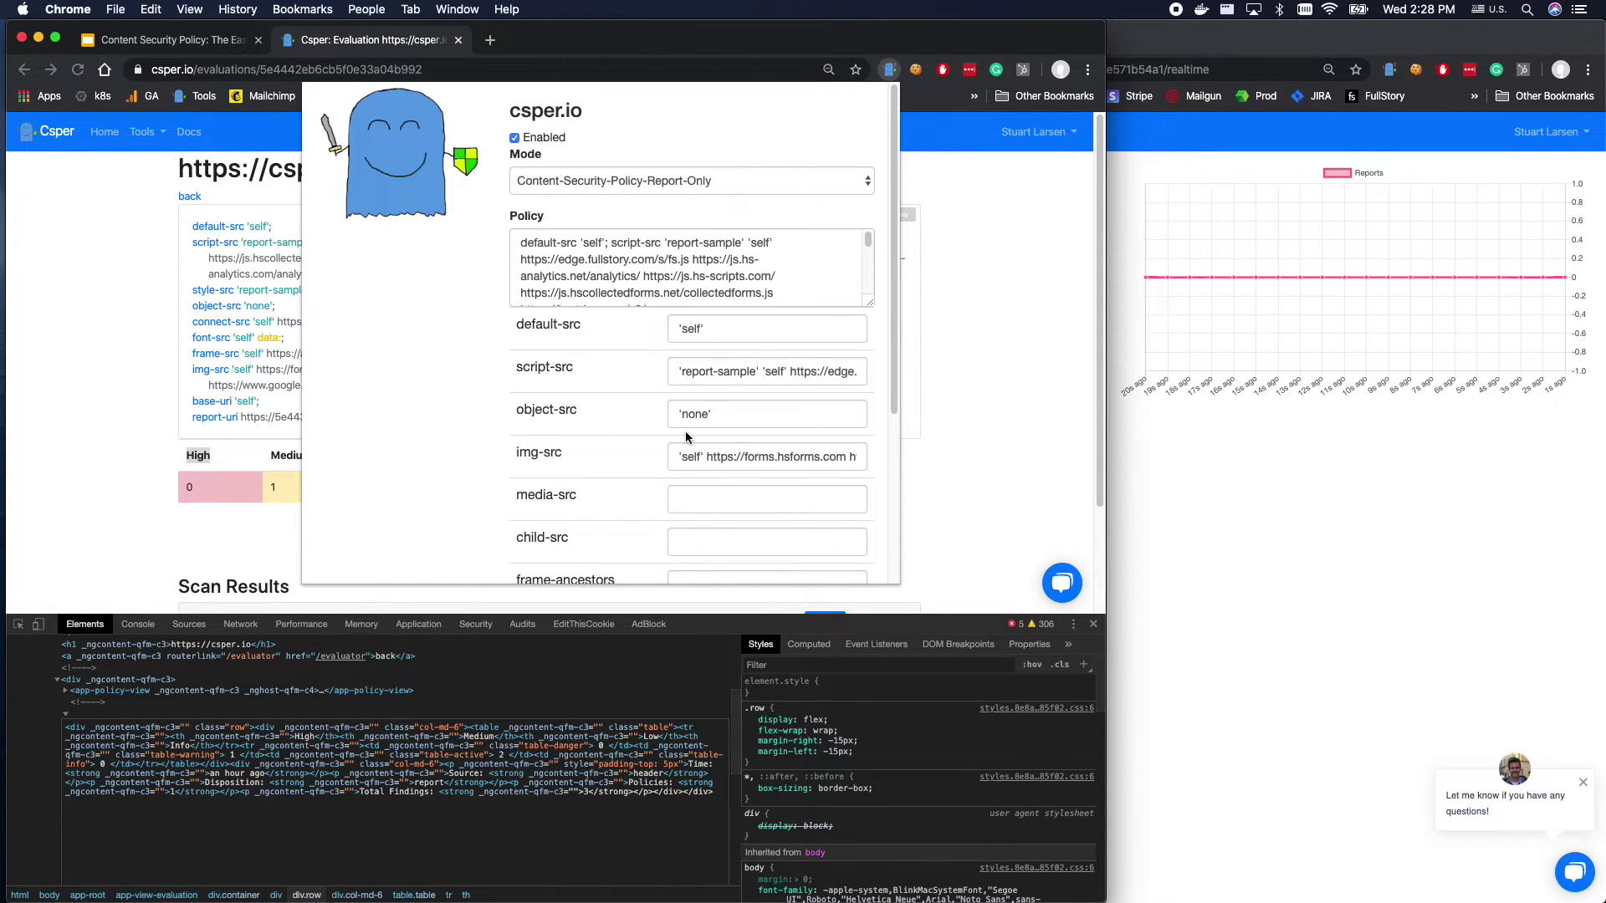
left_click(1019, 444)
Add the user's email address to the New Report Email alert recipients.
left_click(1210, 512)
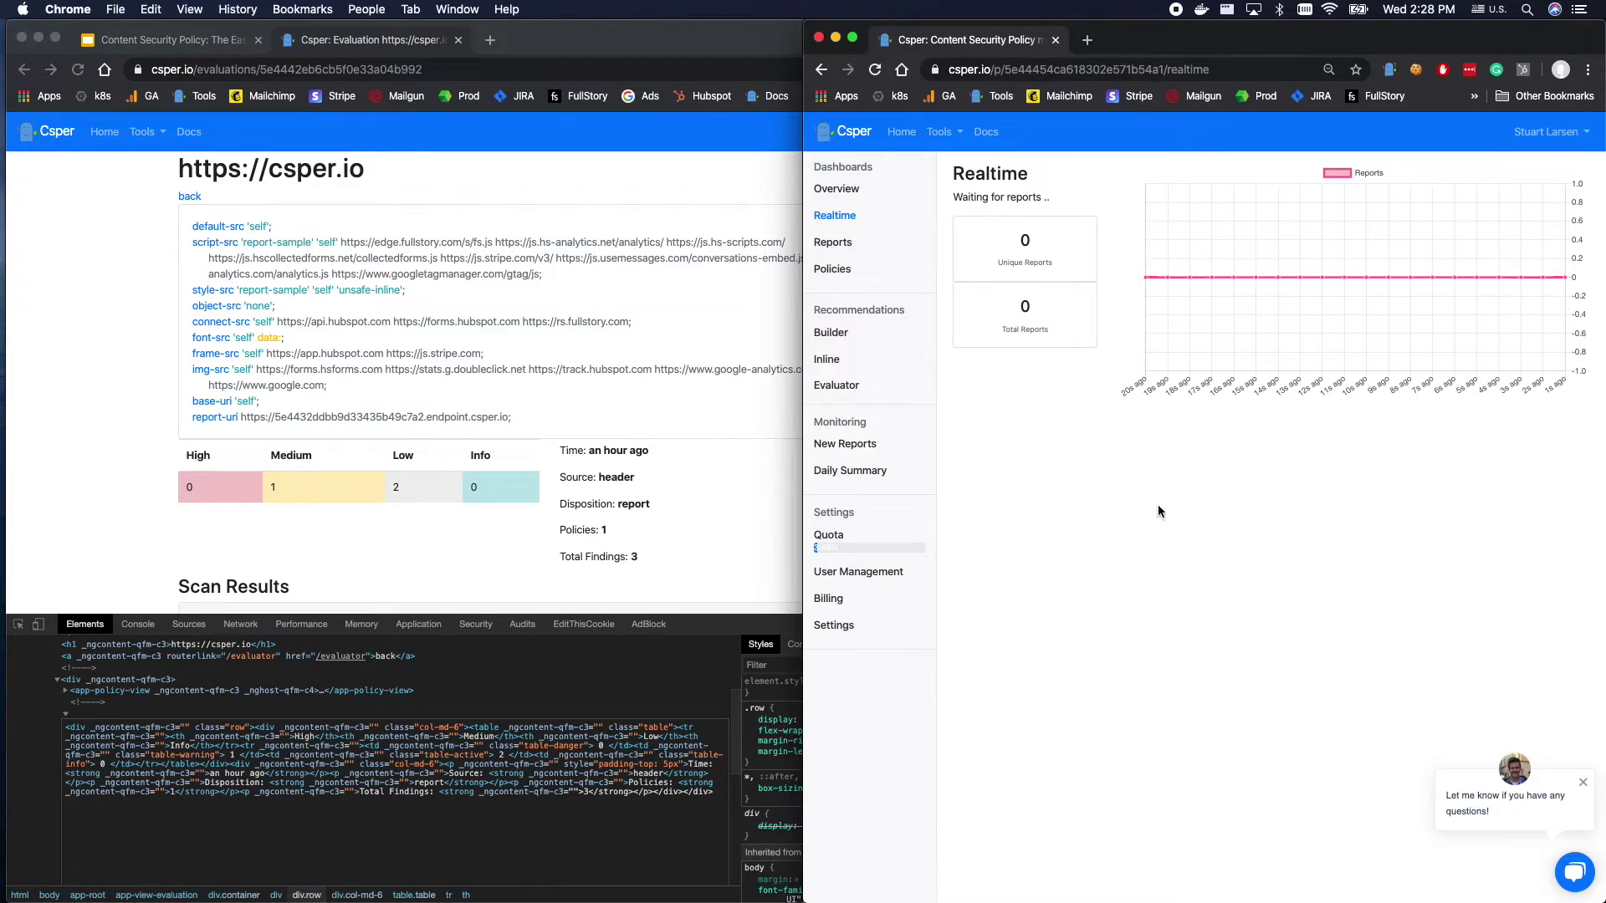
left_click(846, 443)
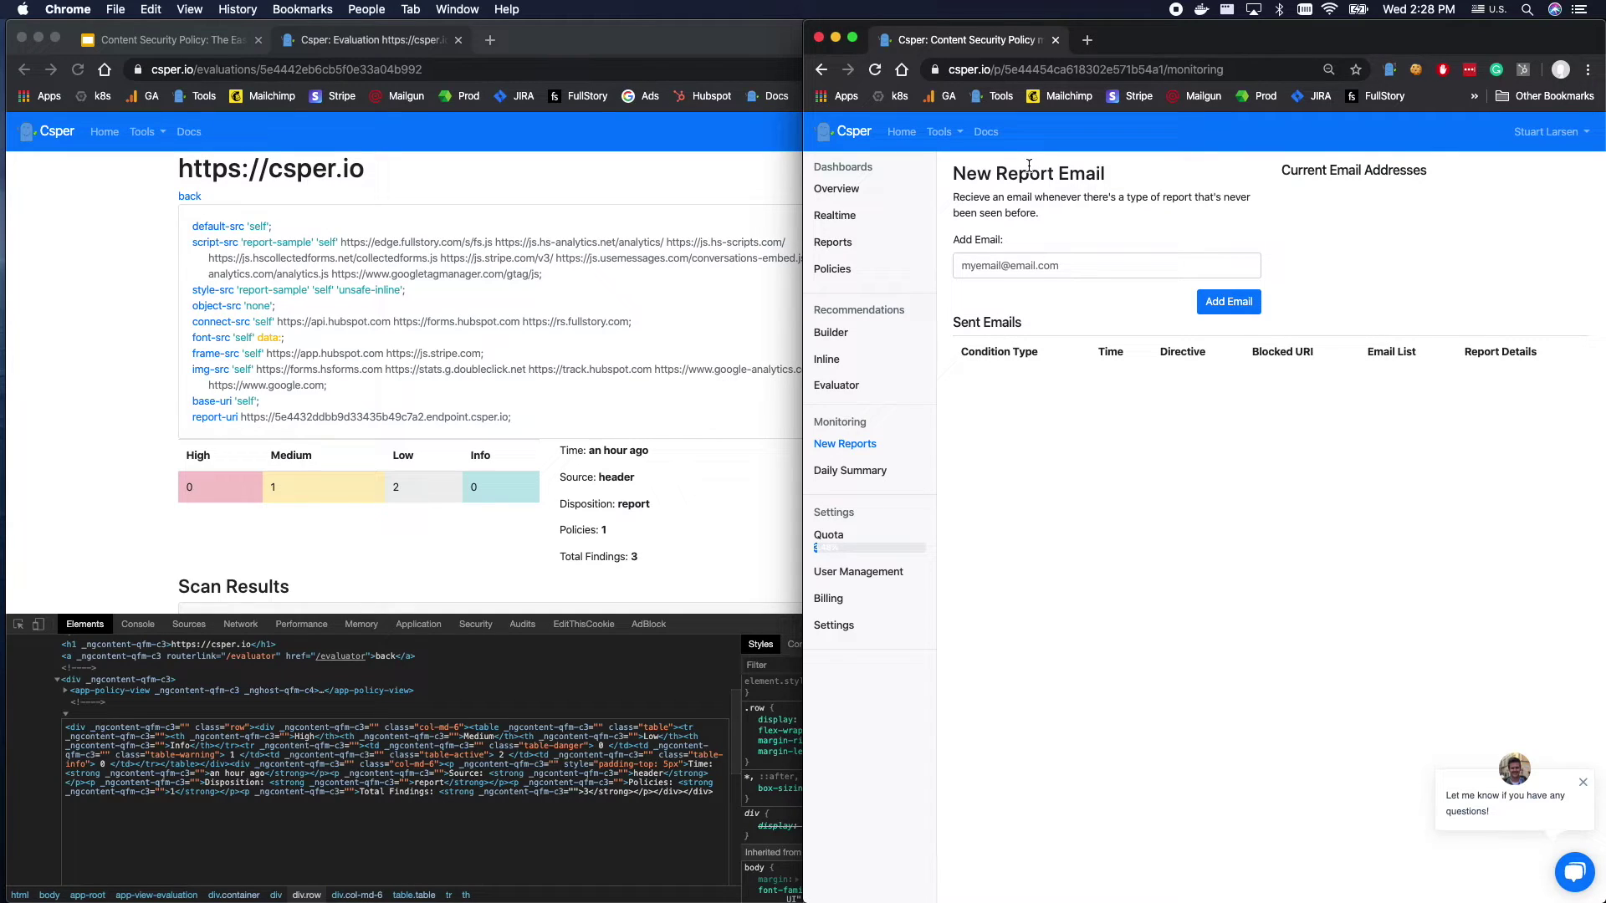
left_click(1018, 269)
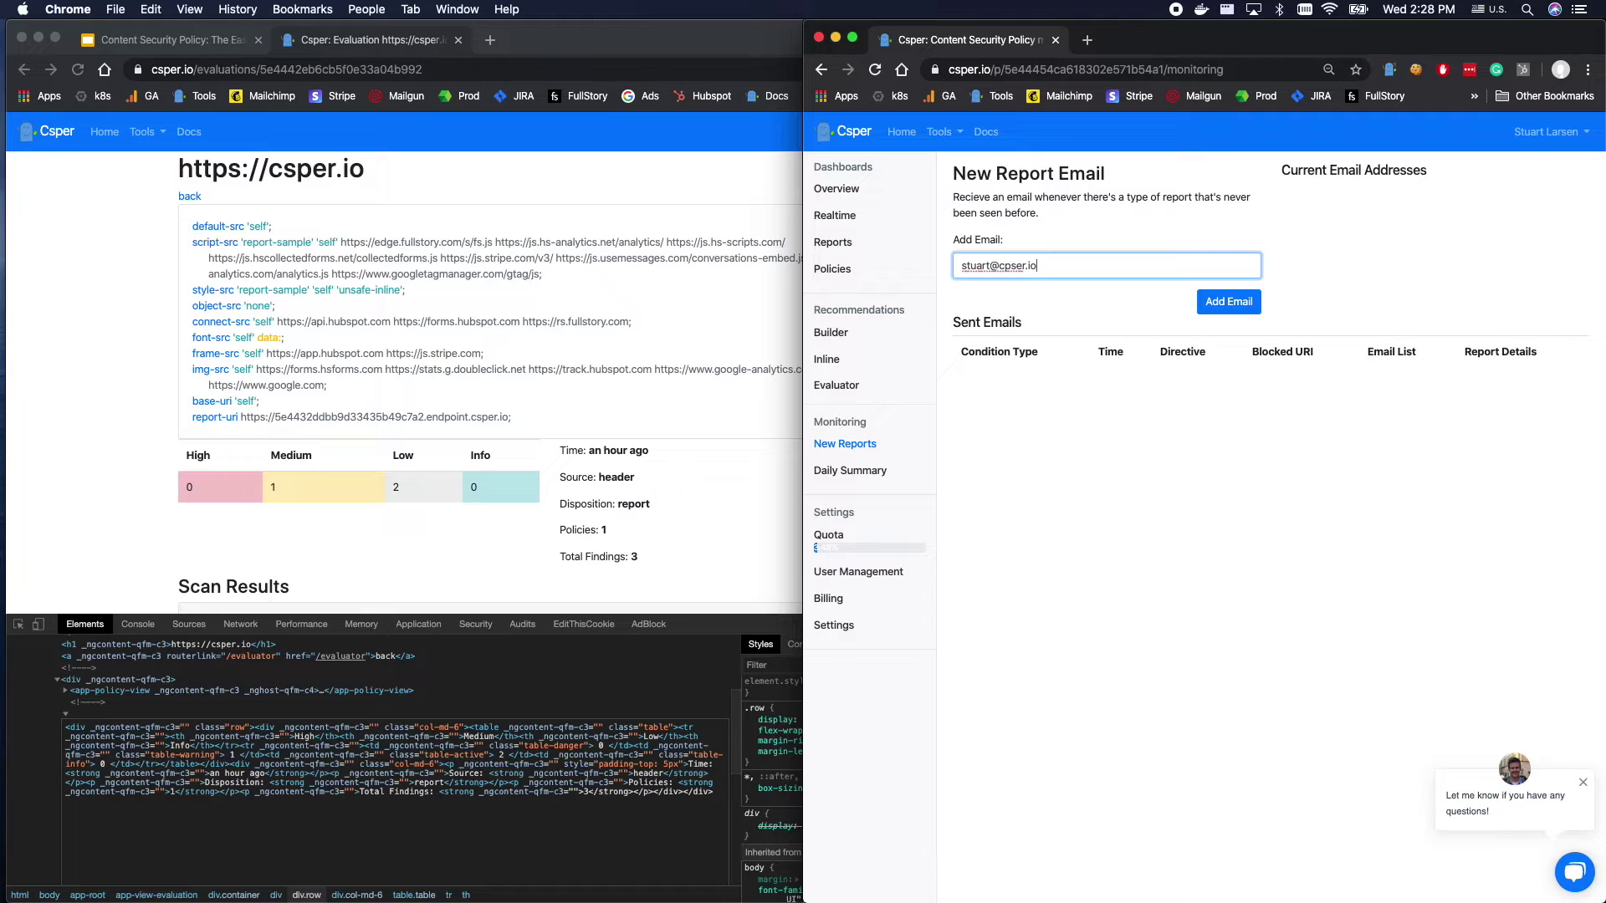
left_click(1378, 334)
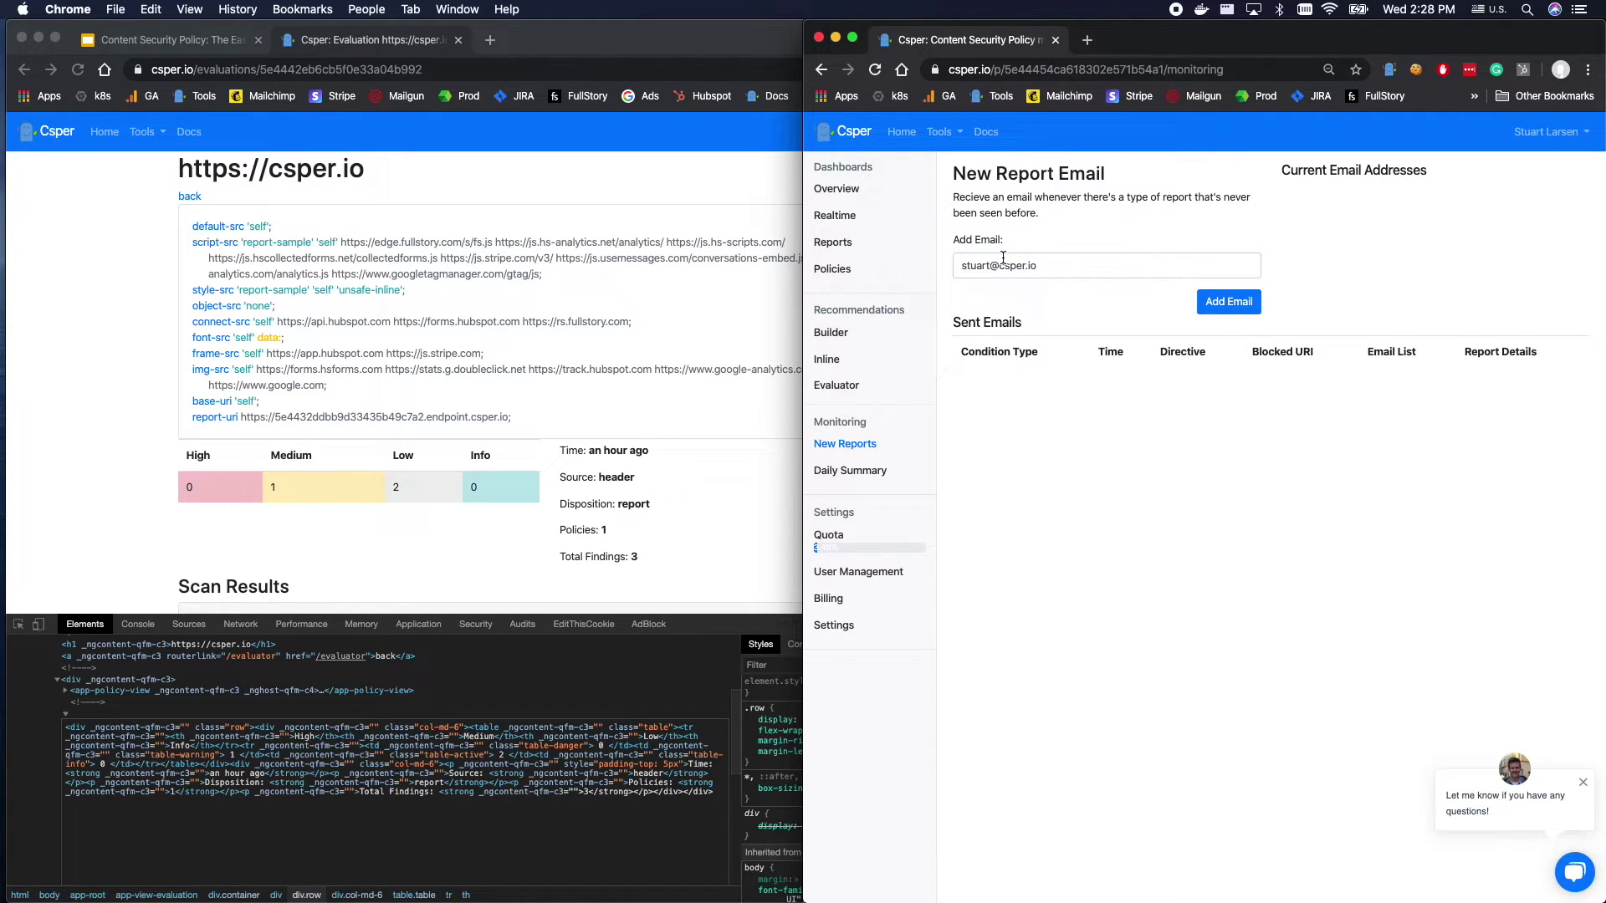
left_click(1224, 301)
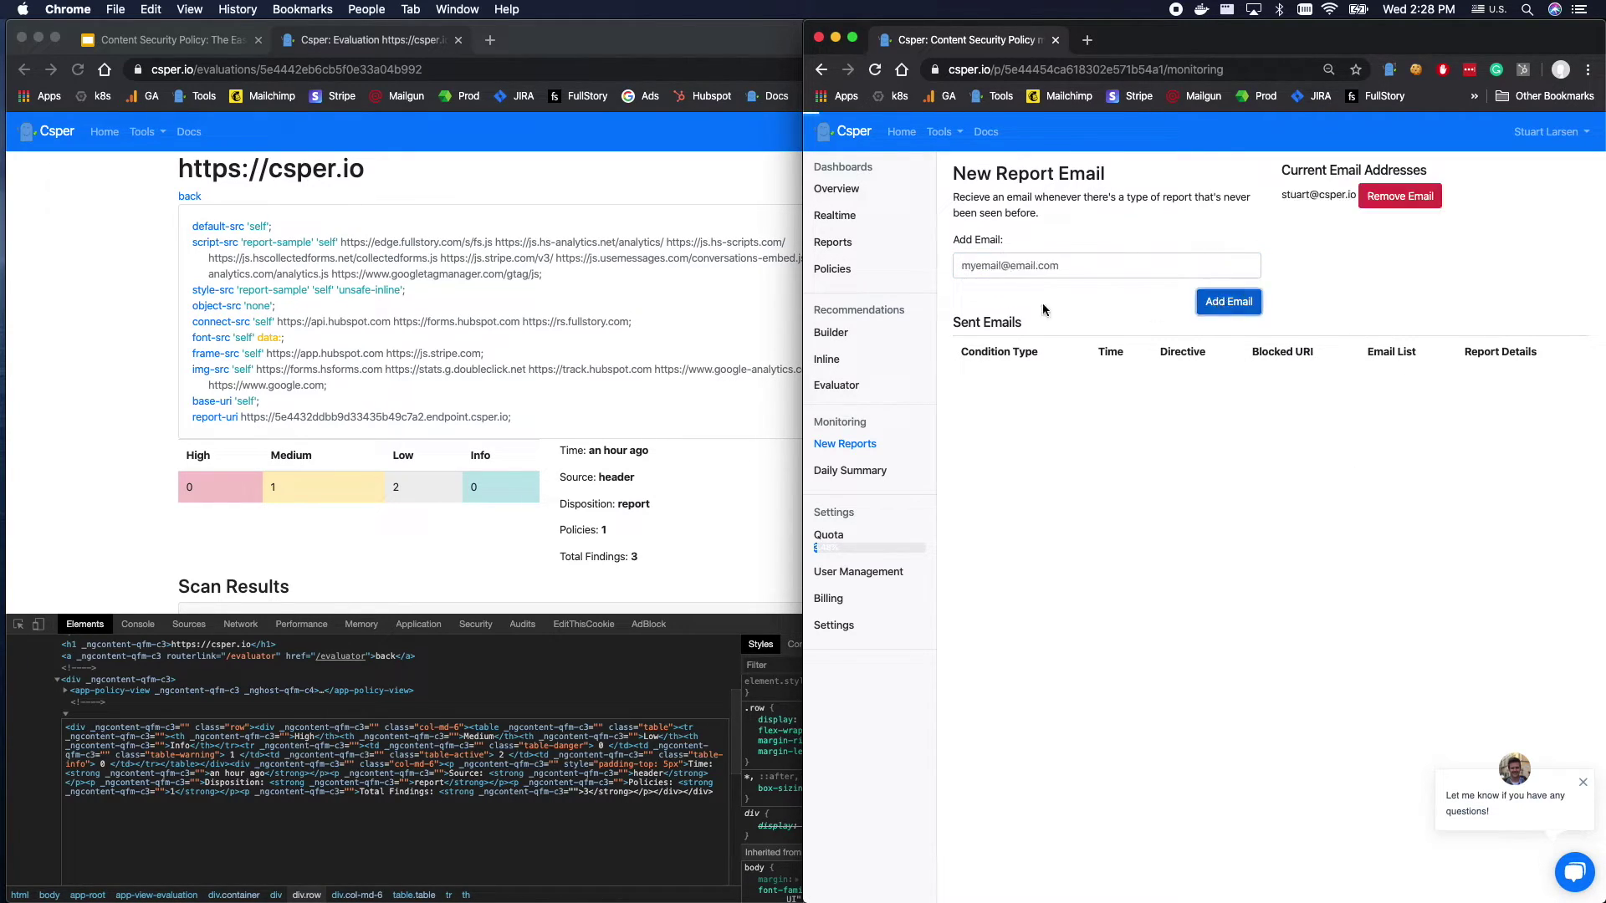
Check the newly listed address, then bring the evaluation page back in front.
triple_click(970, 198)
left_click(1307, 193)
triple_click(1307, 193)
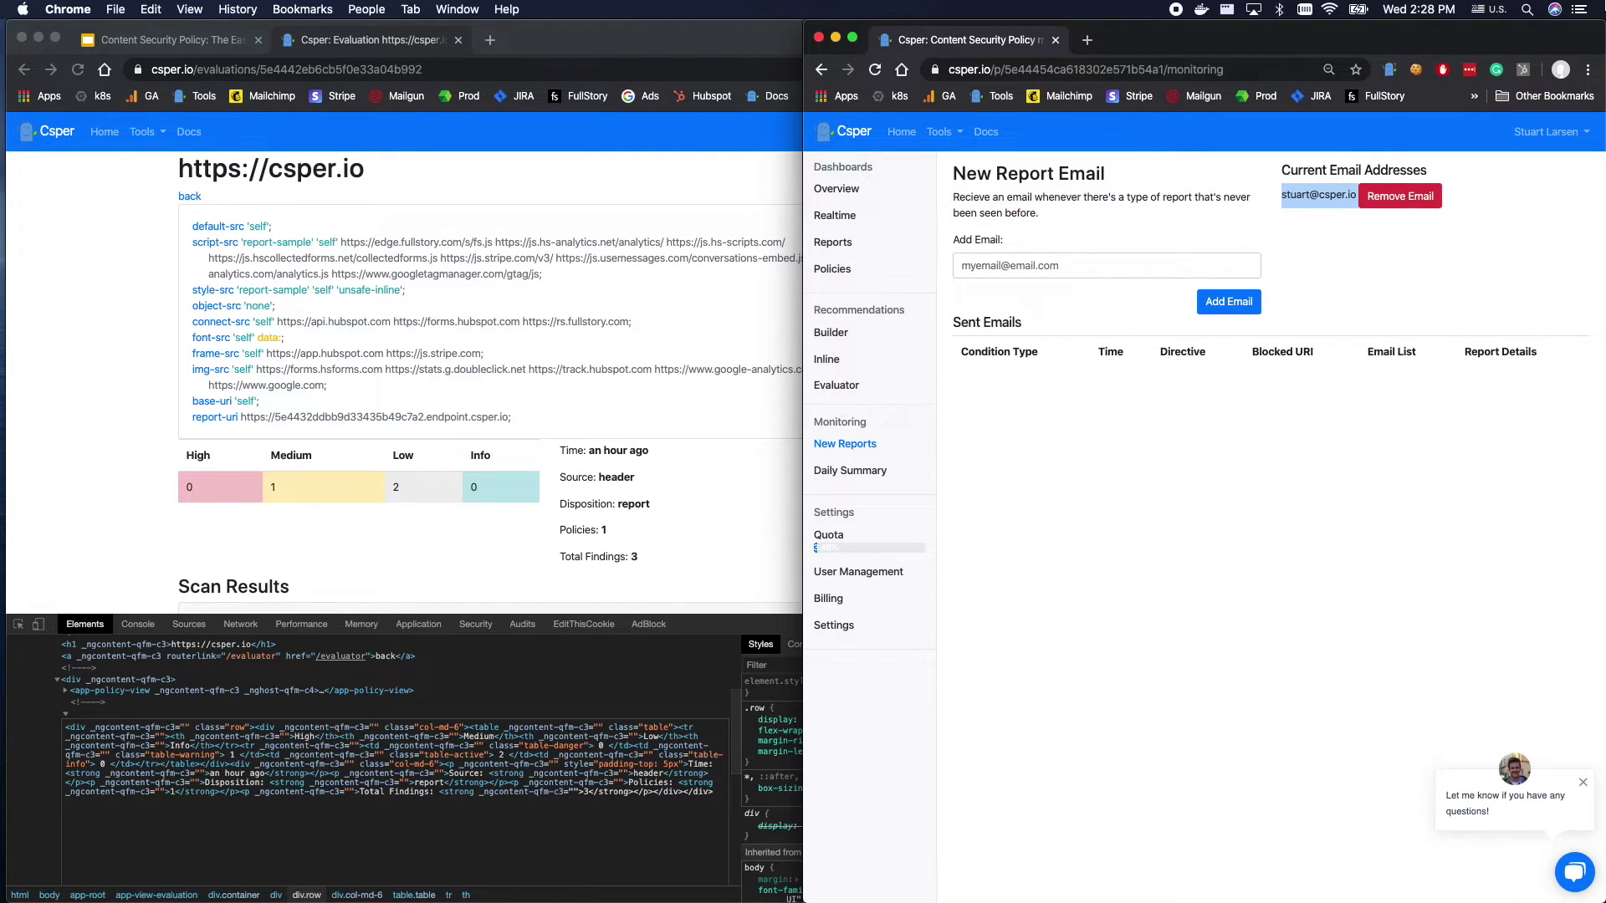
left_click(1115, 475)
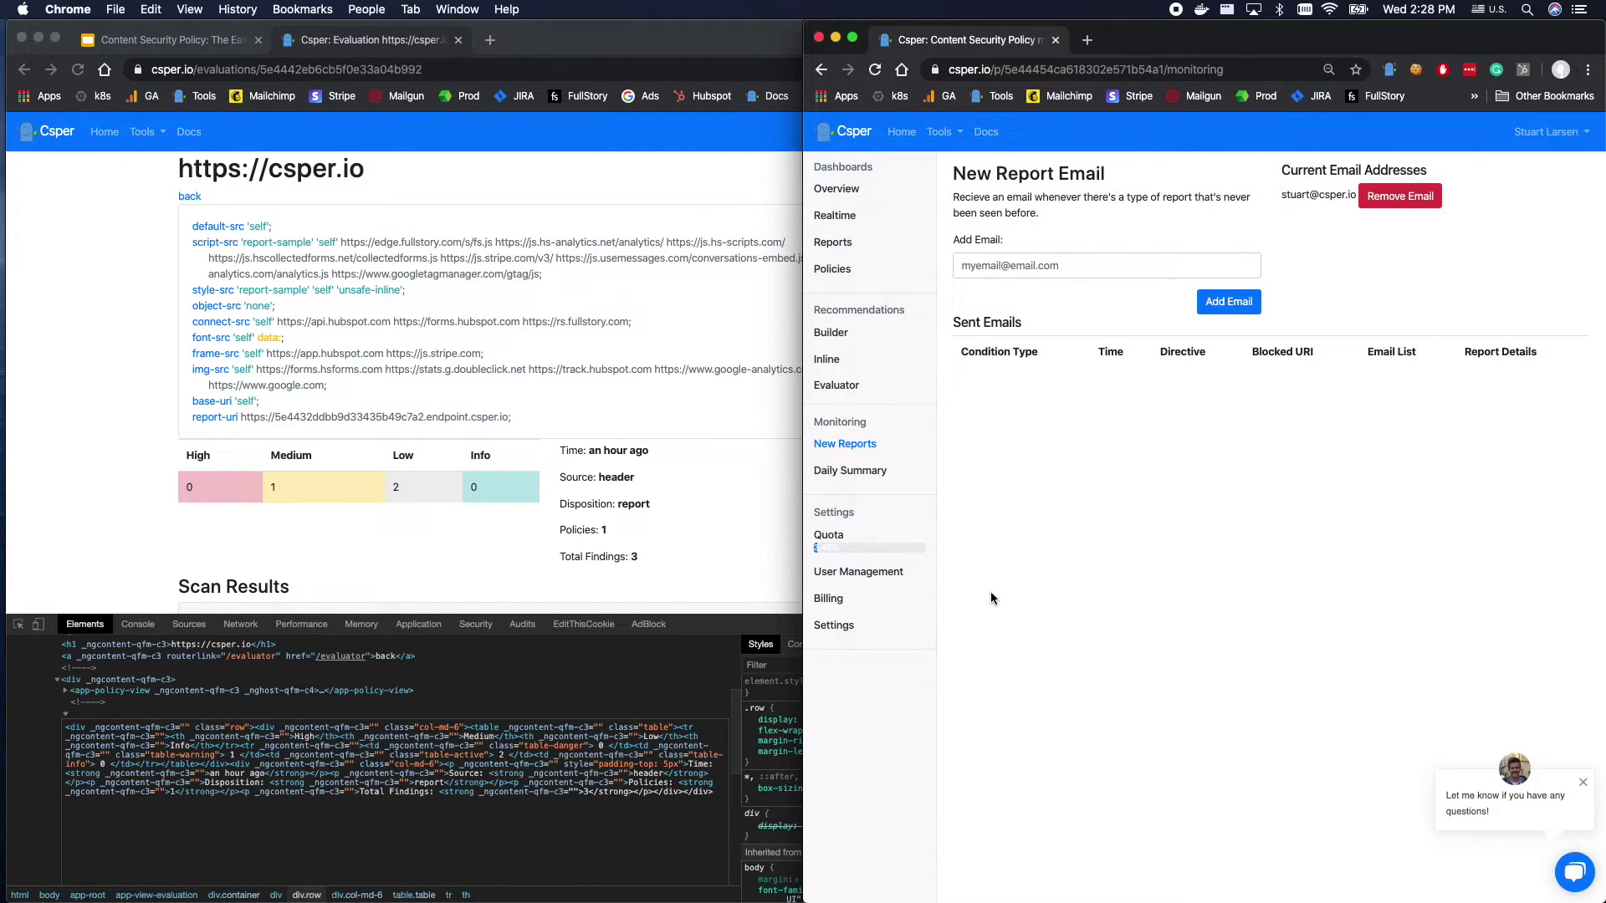
left_click(1211, 429)
left_click(321, 403)
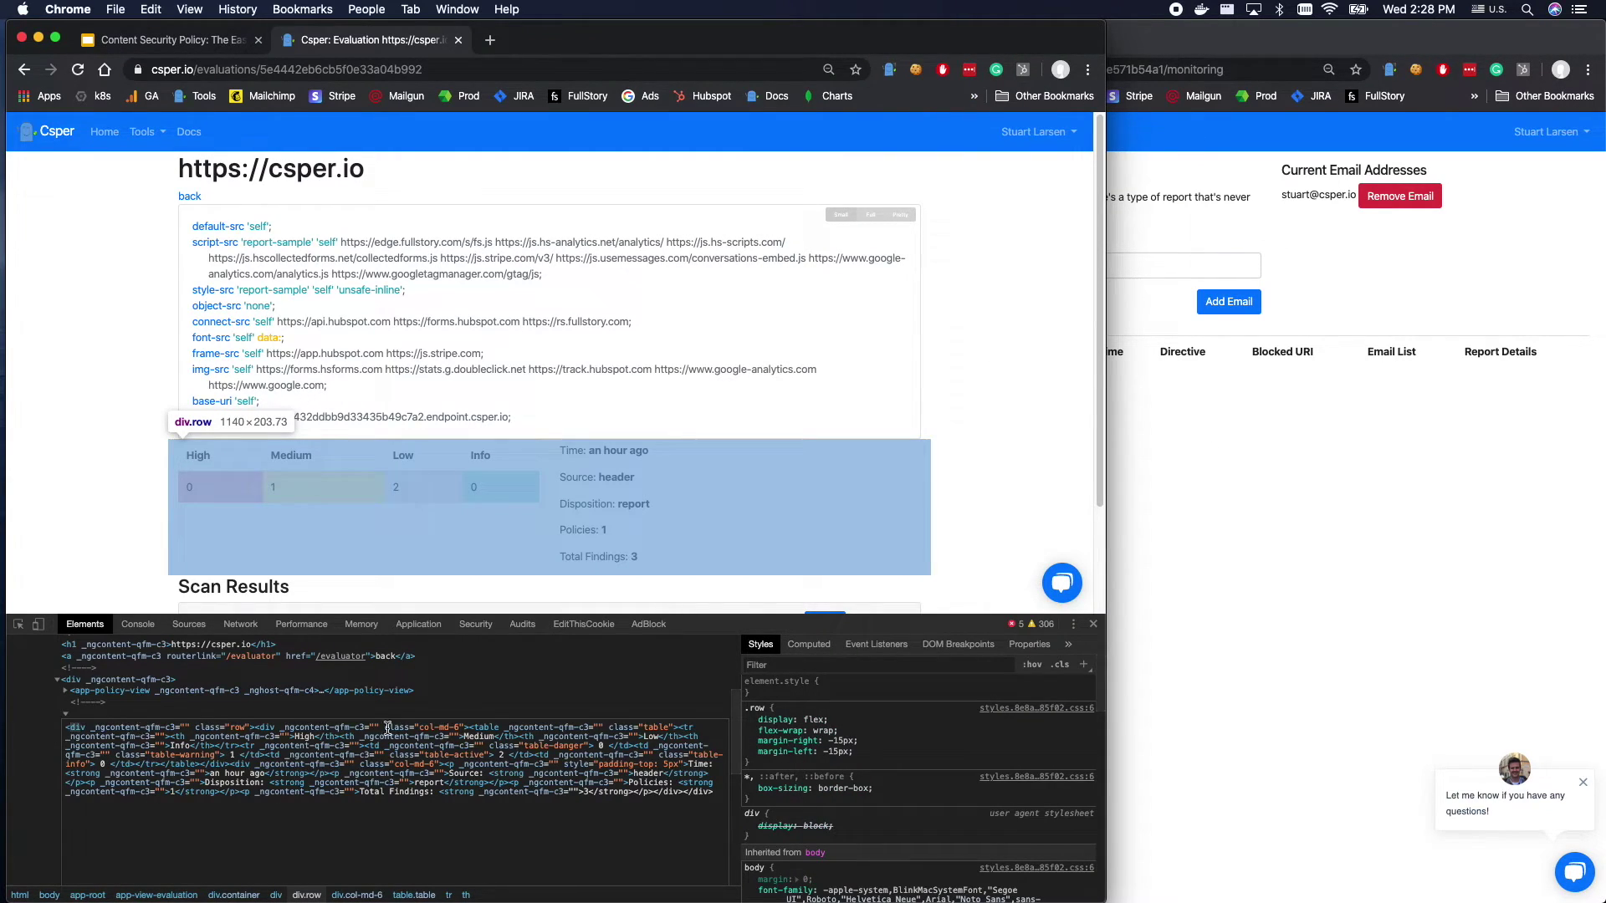
Reload the evaluation page with the Realtime dashboard showing in the other window.
key("super+r")
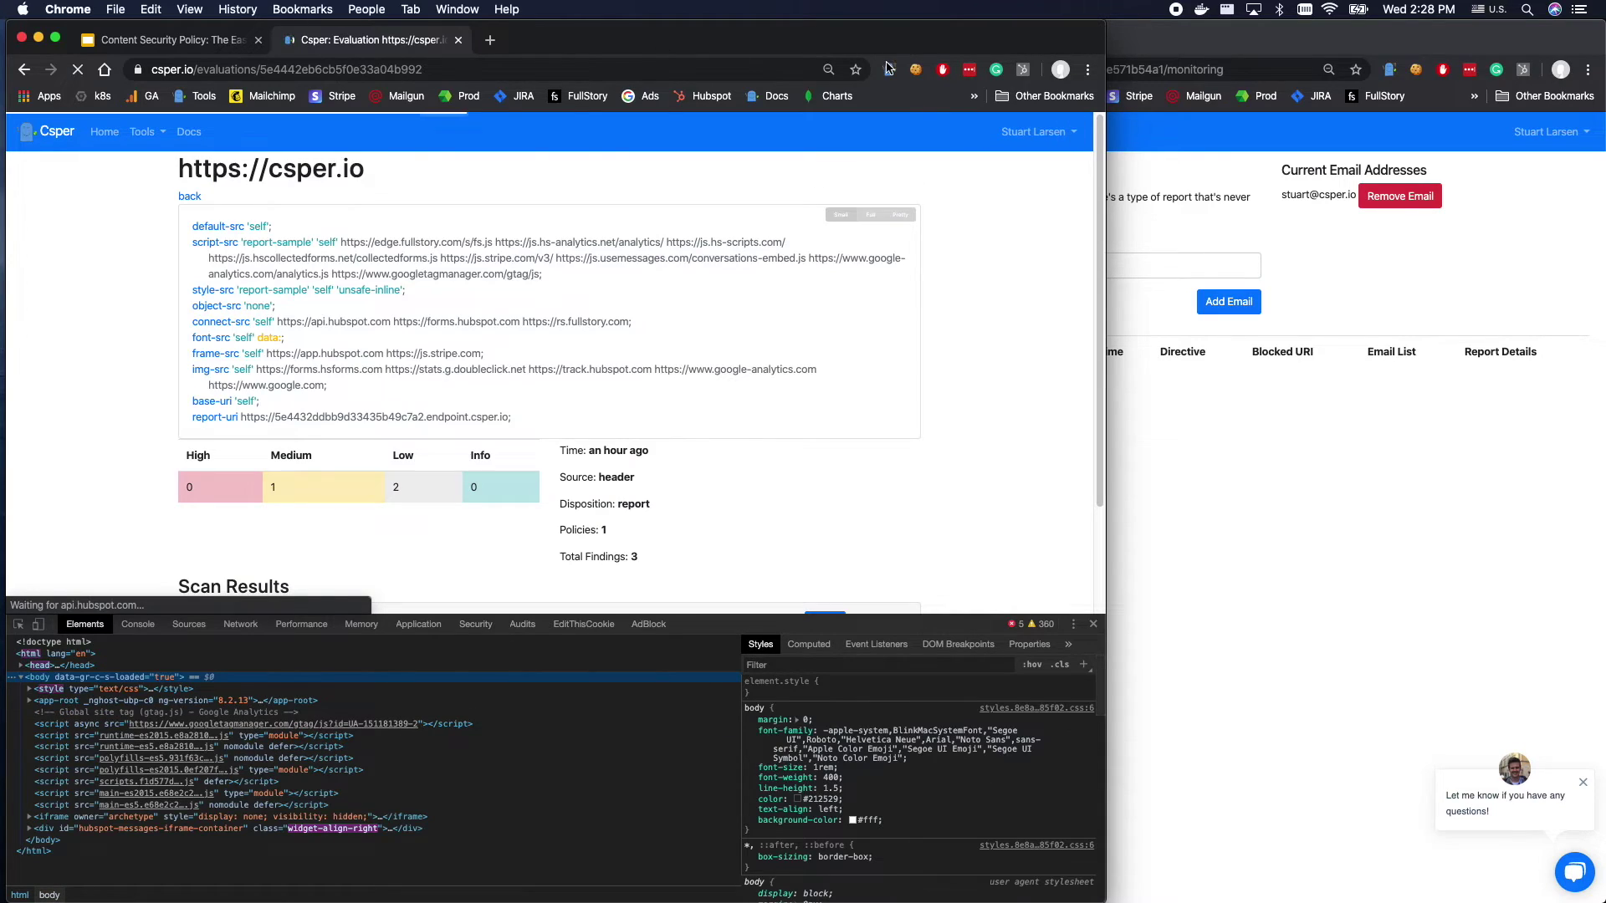
left_click(888, 70)
left_click(1171, 250)
left_click(907, 217)
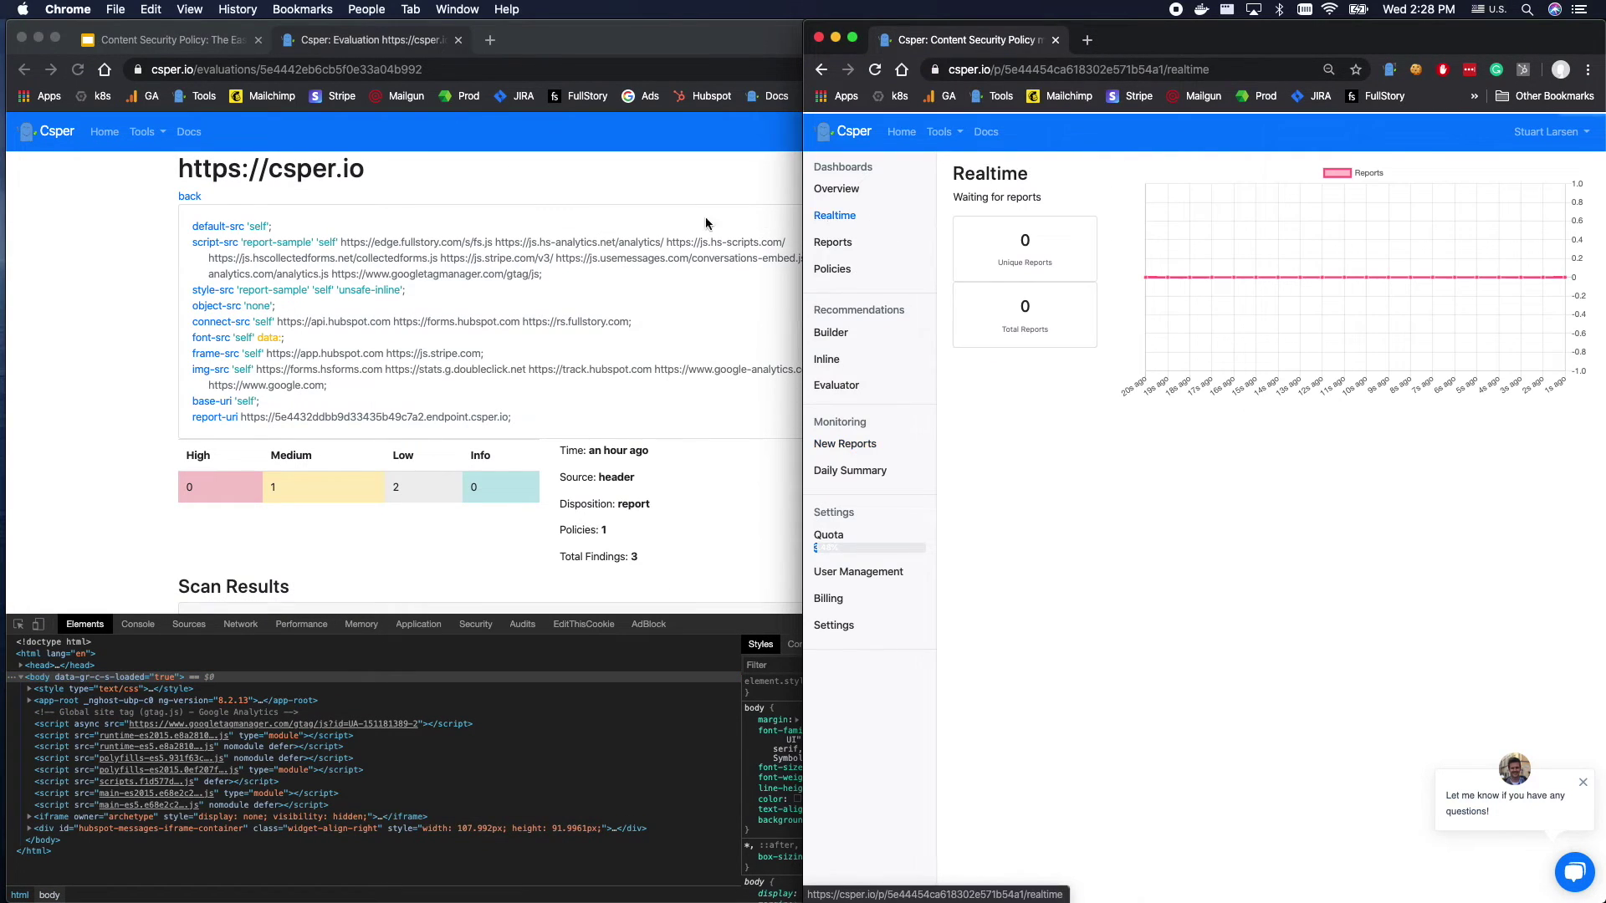
left_click(855, 28)
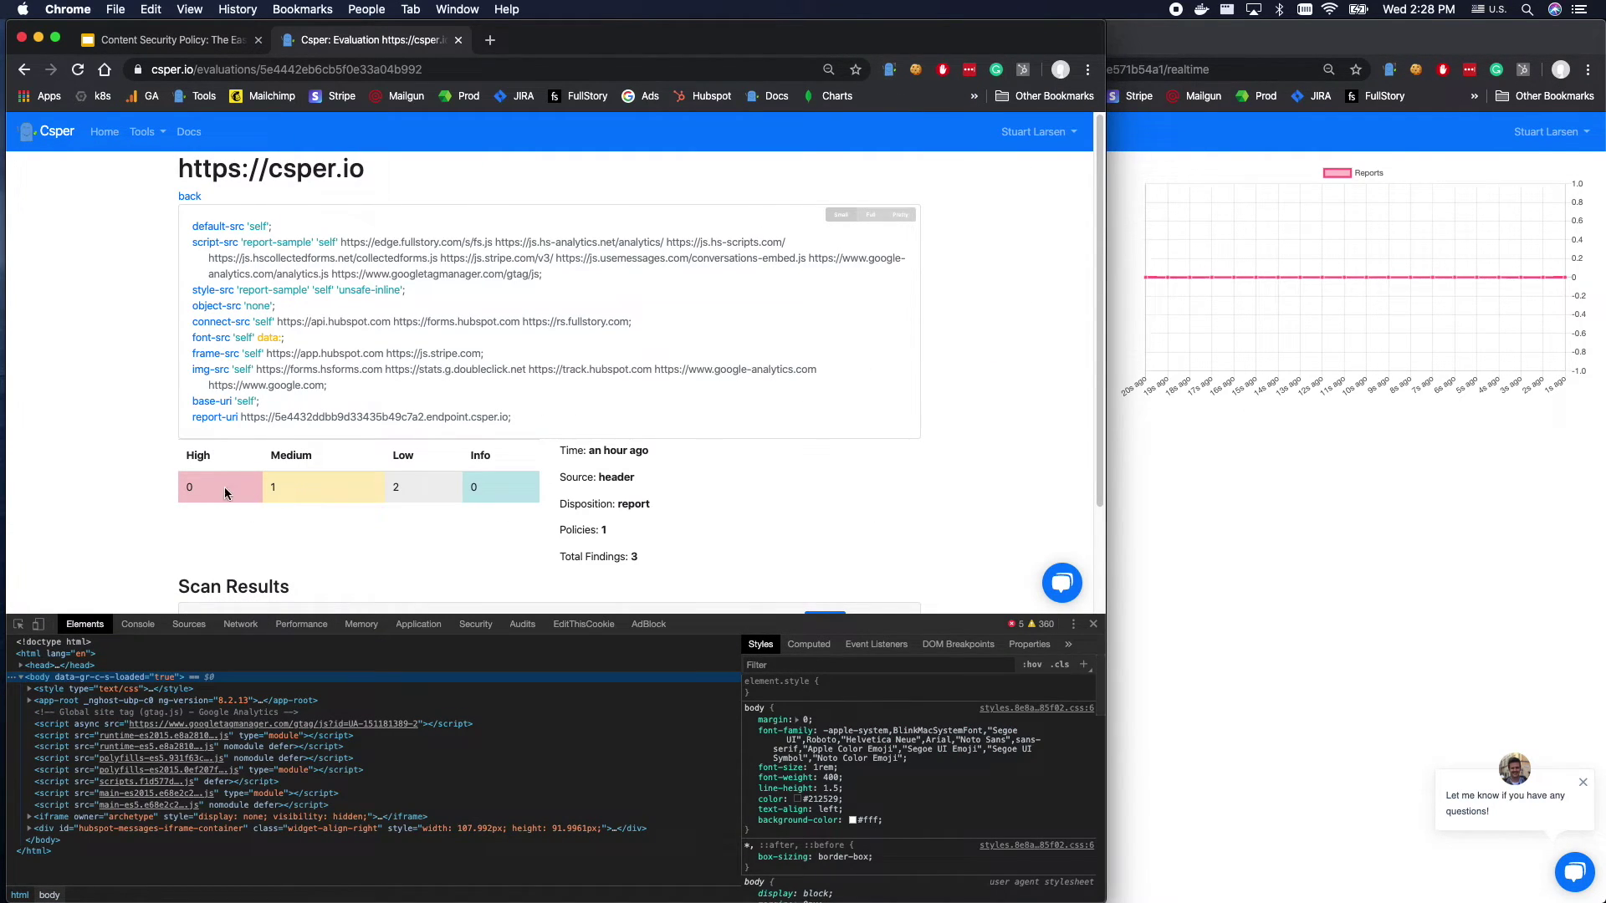
Replace the findings row's HTML with the pasted fake XSS comment form.
right_click(203, 456)
left_click(306, 590)
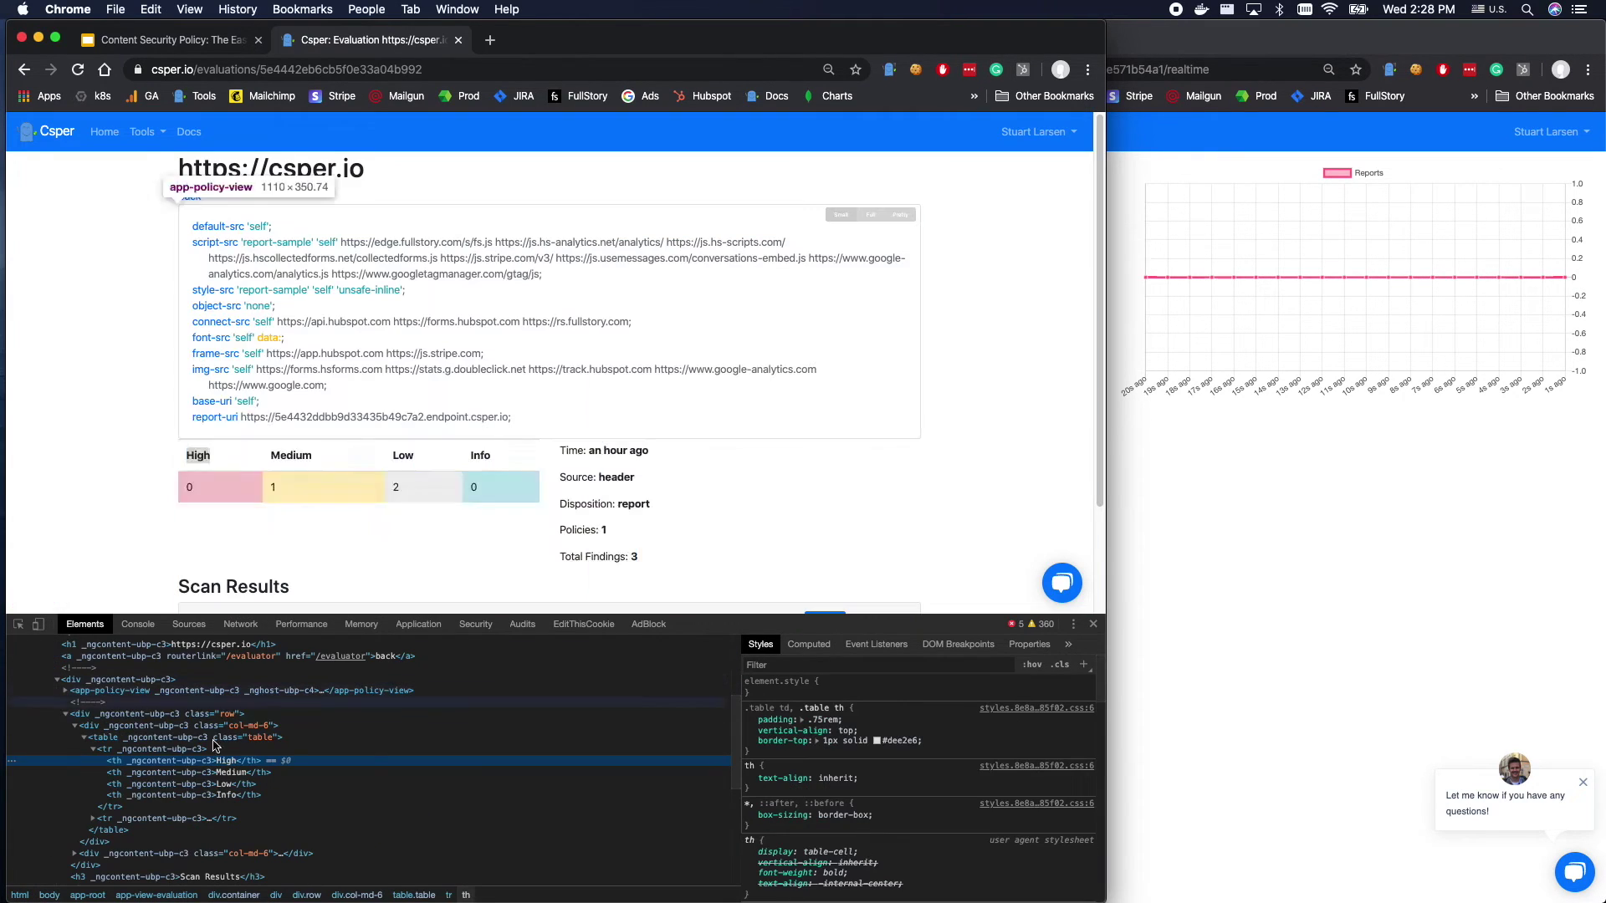
left_click(123, 715)
right_click(124, 715)
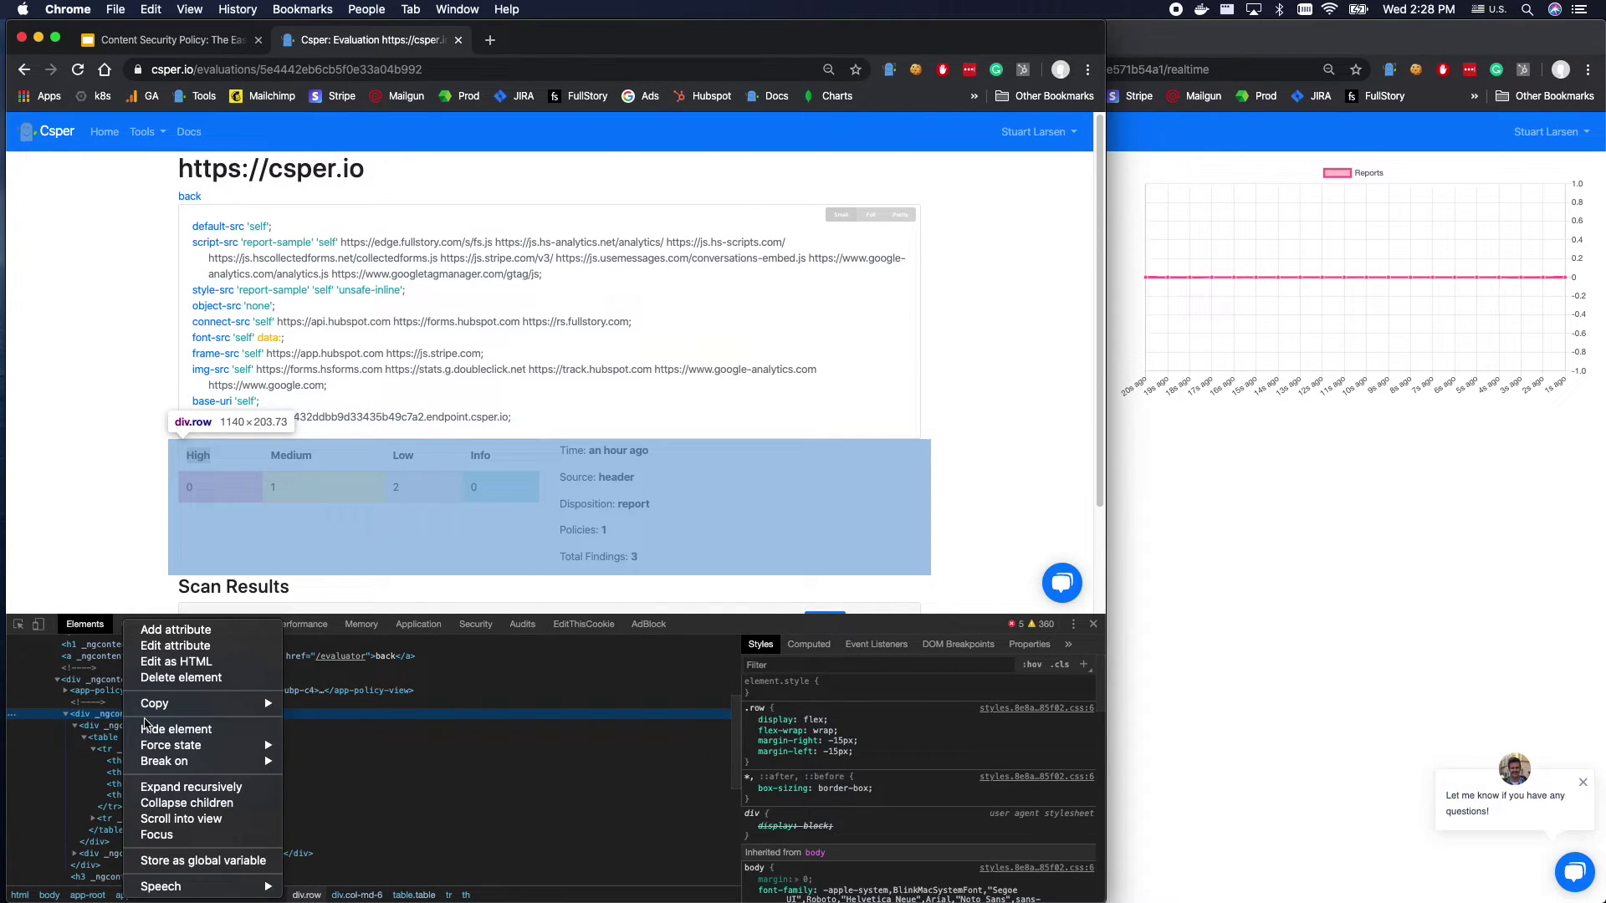
left_click(175, 661)
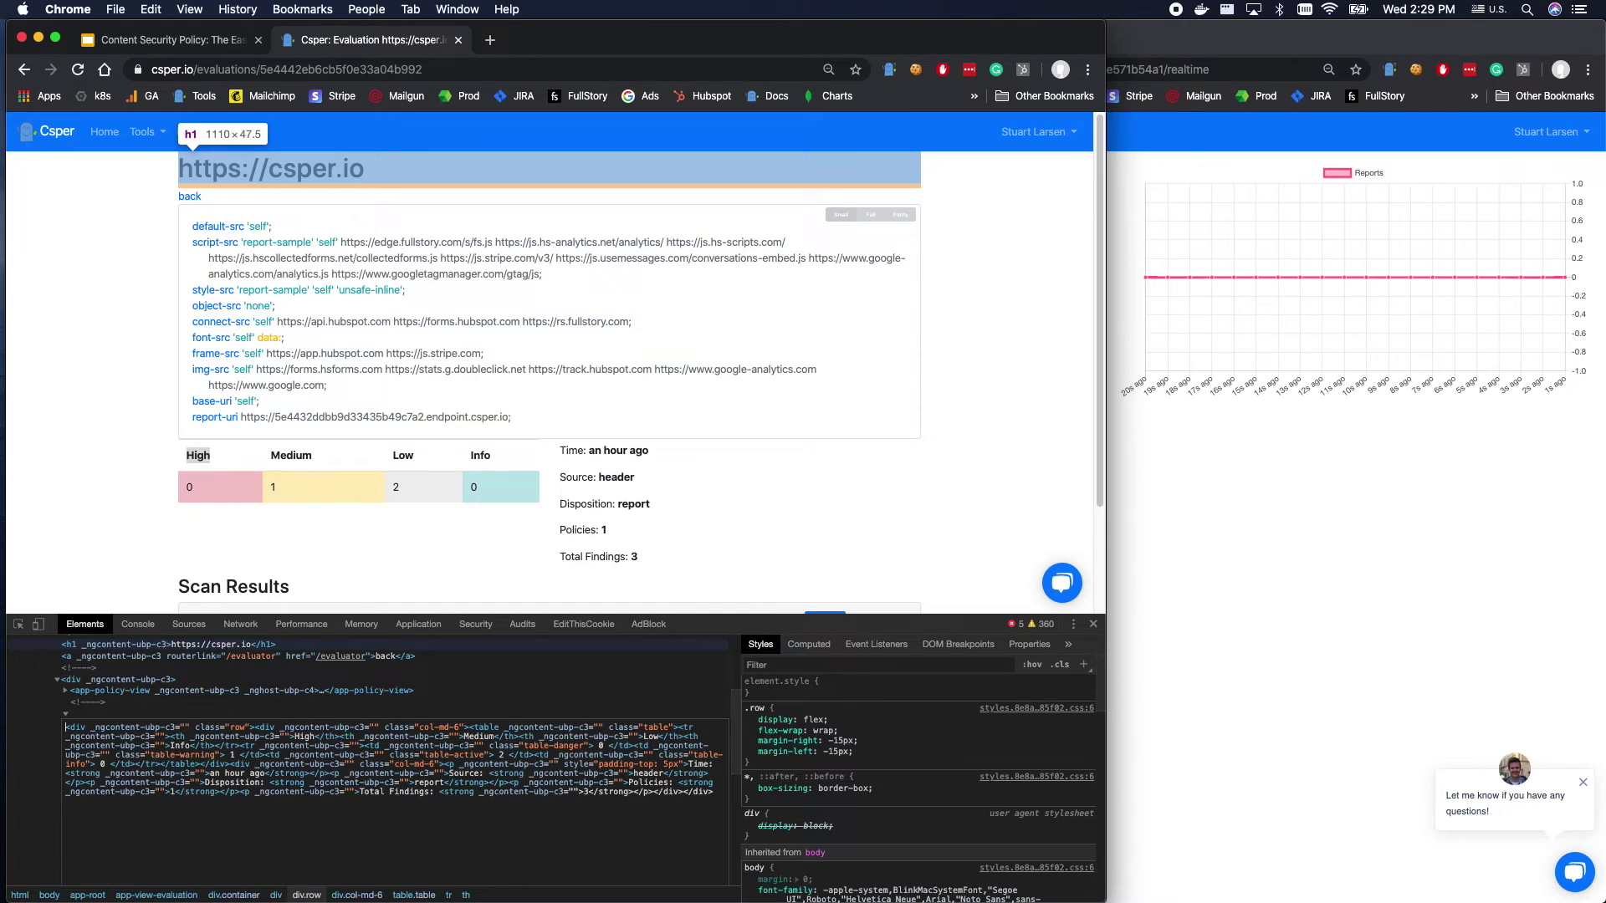
type("<textarea id=\"comment\">Comment</textarea> <button onclick='$( \"#comments\" ).after( \"<p>\" + $(\"#comment\").val() + \"</p>\" );'>Add</button> <div id=\"comments\"></div>")
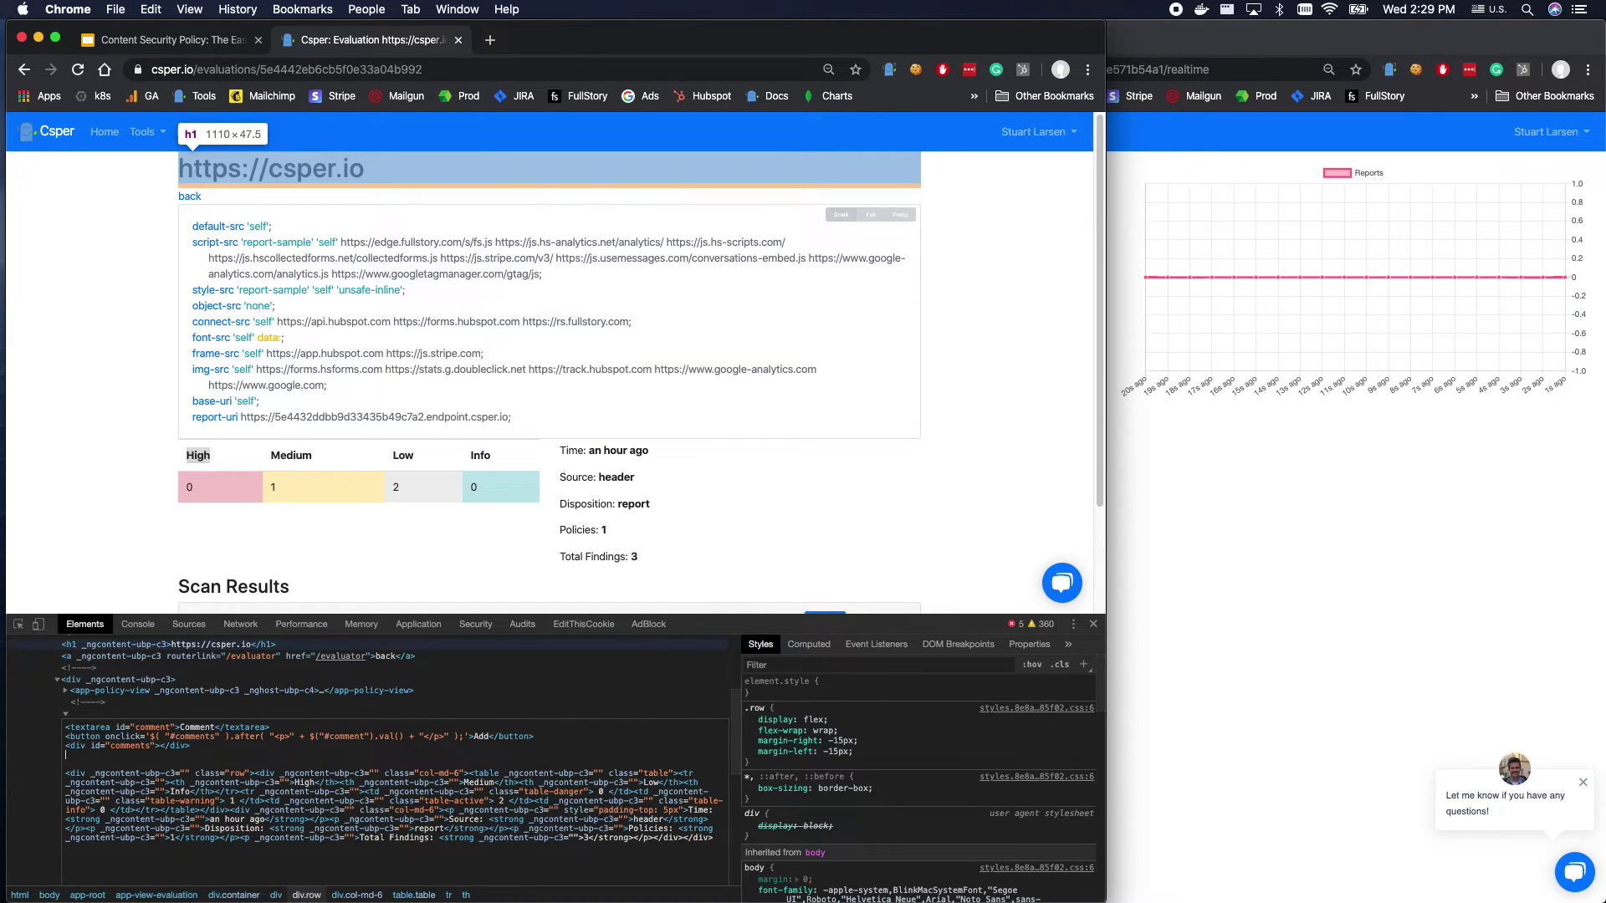
left_click(125, 700)
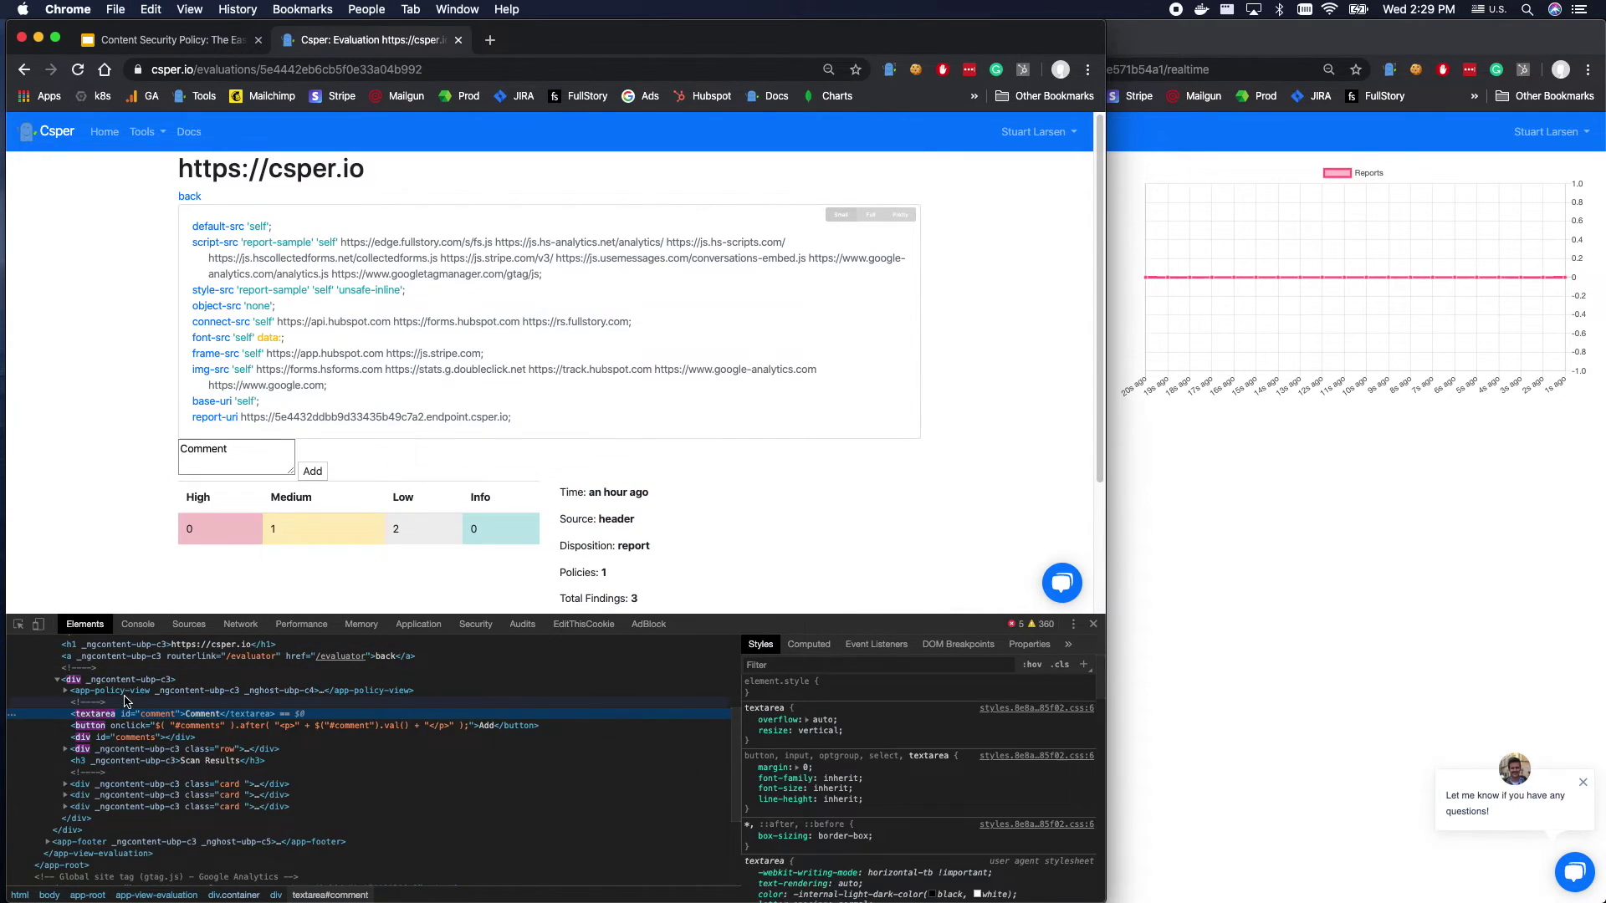
Submit two comments through the injected form to trigger a new report.
left_click(243, 458)
left_click(312, 471)
left_click(249, 460)
left_click(311, 471)
left_click(253, 443)
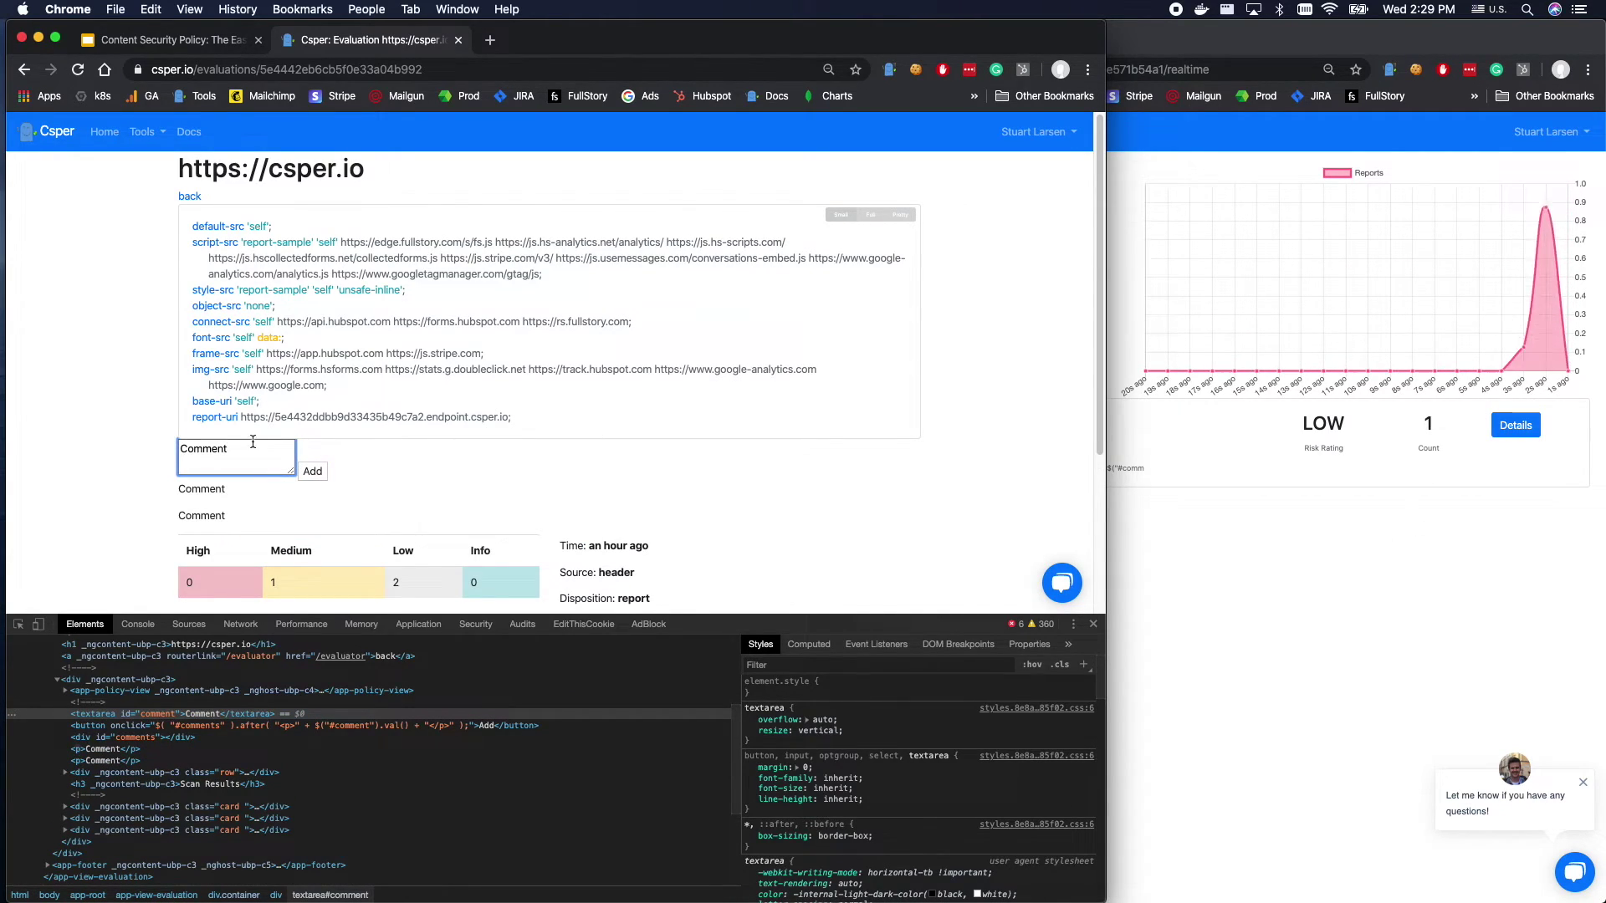
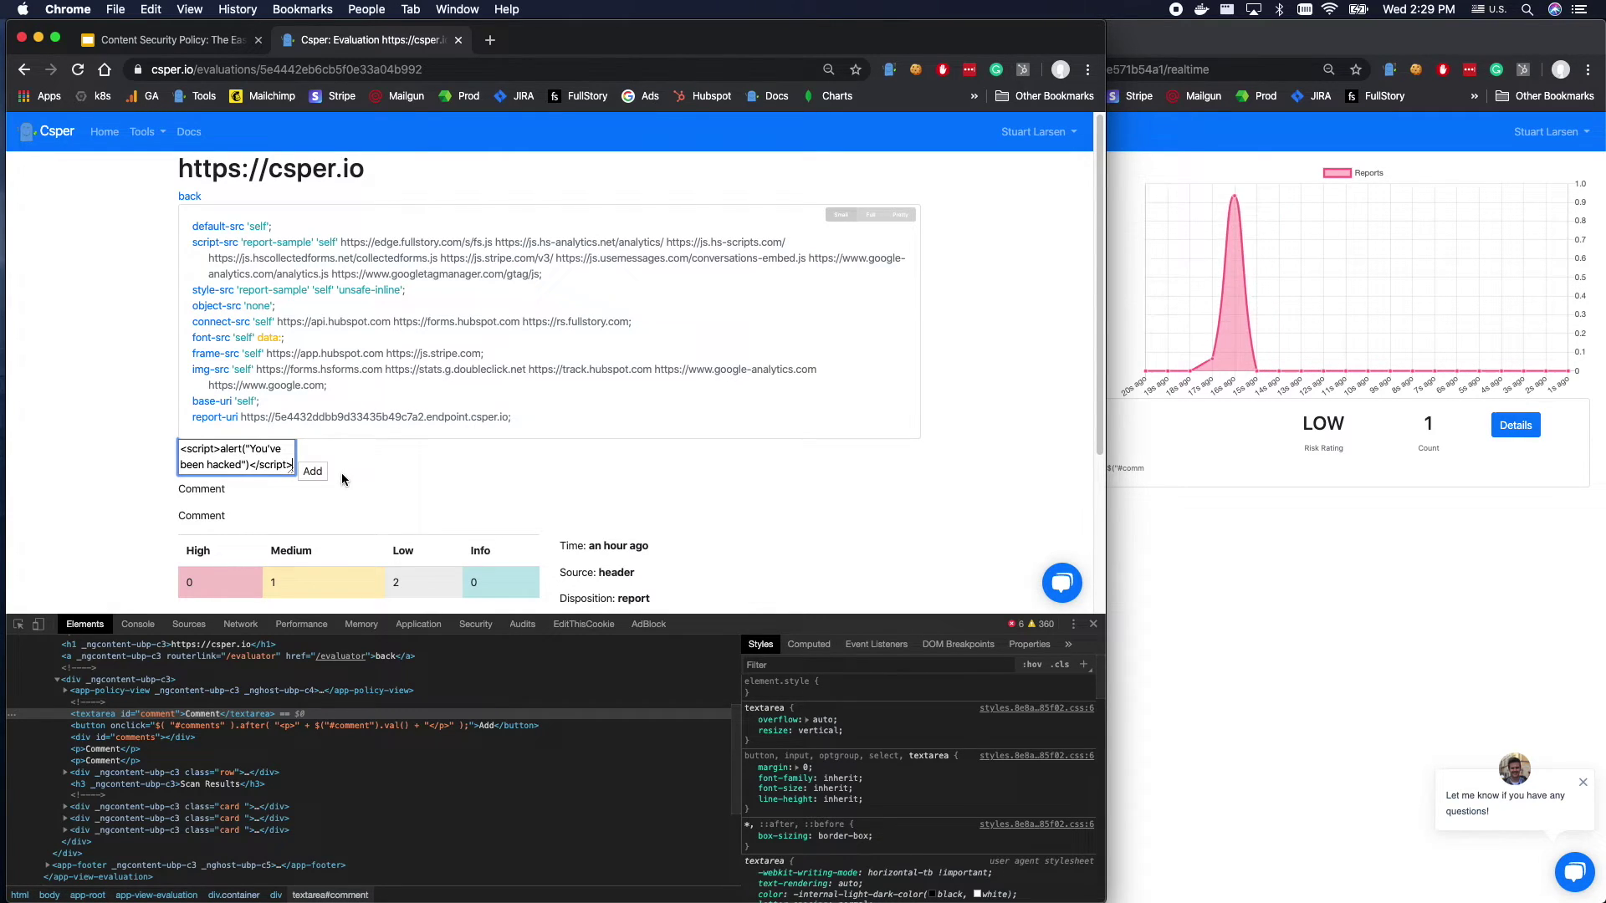
Submit the 'You've been hacked' script comment, dismiss its alert, and view the new LOW inline report.
left_click(313, 470)
left_click_drag(409, 129, 519, 126)
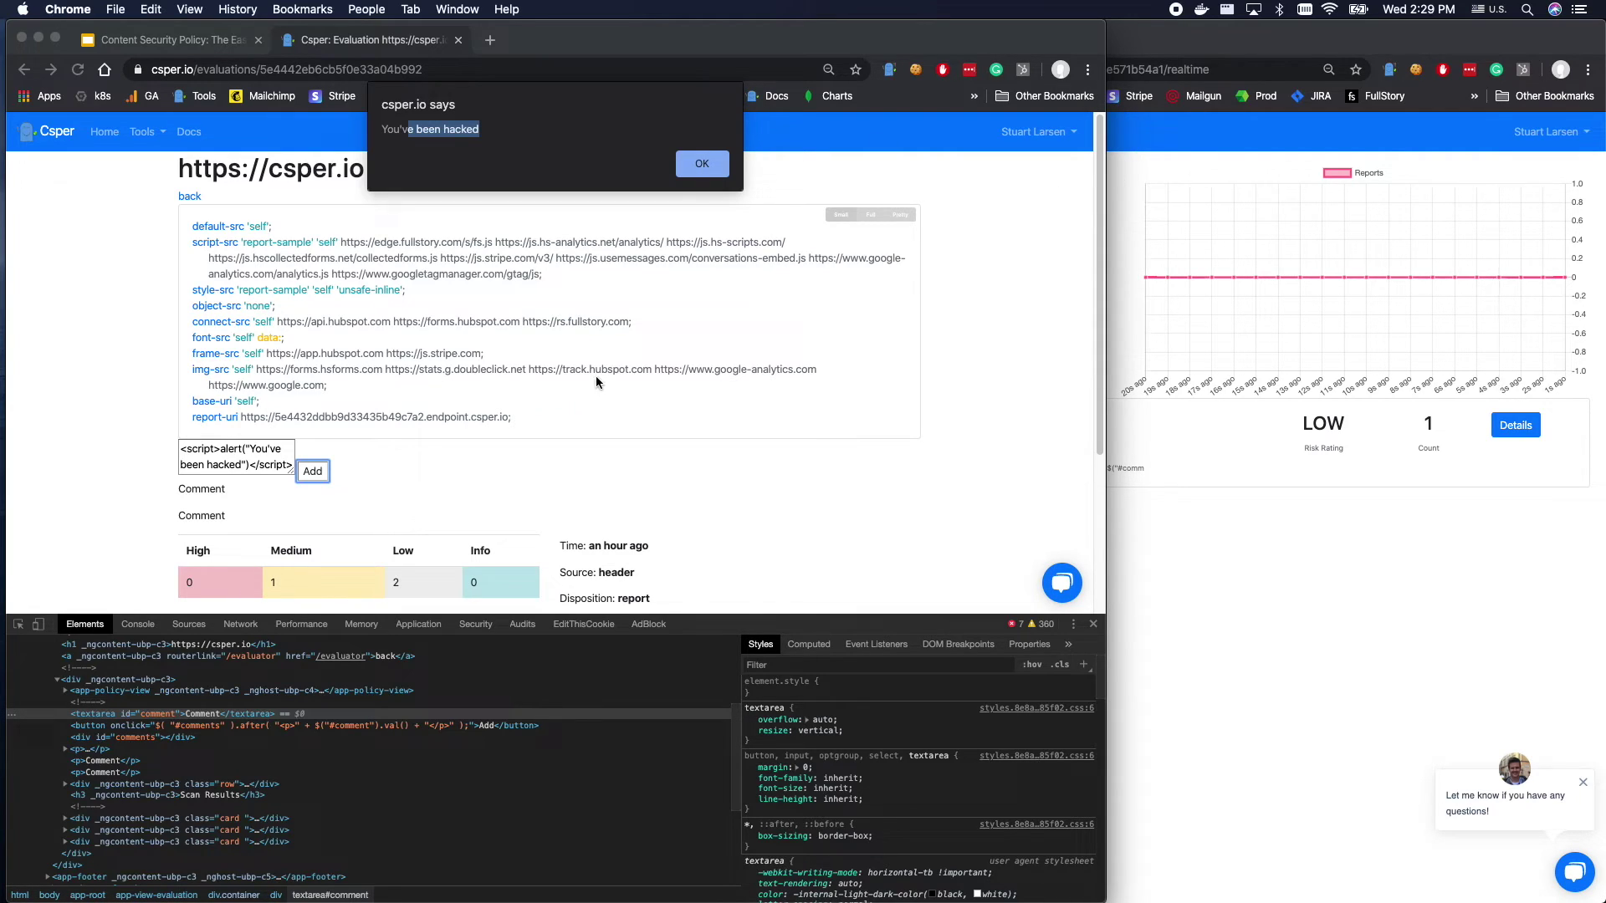
left_click(715, 166)
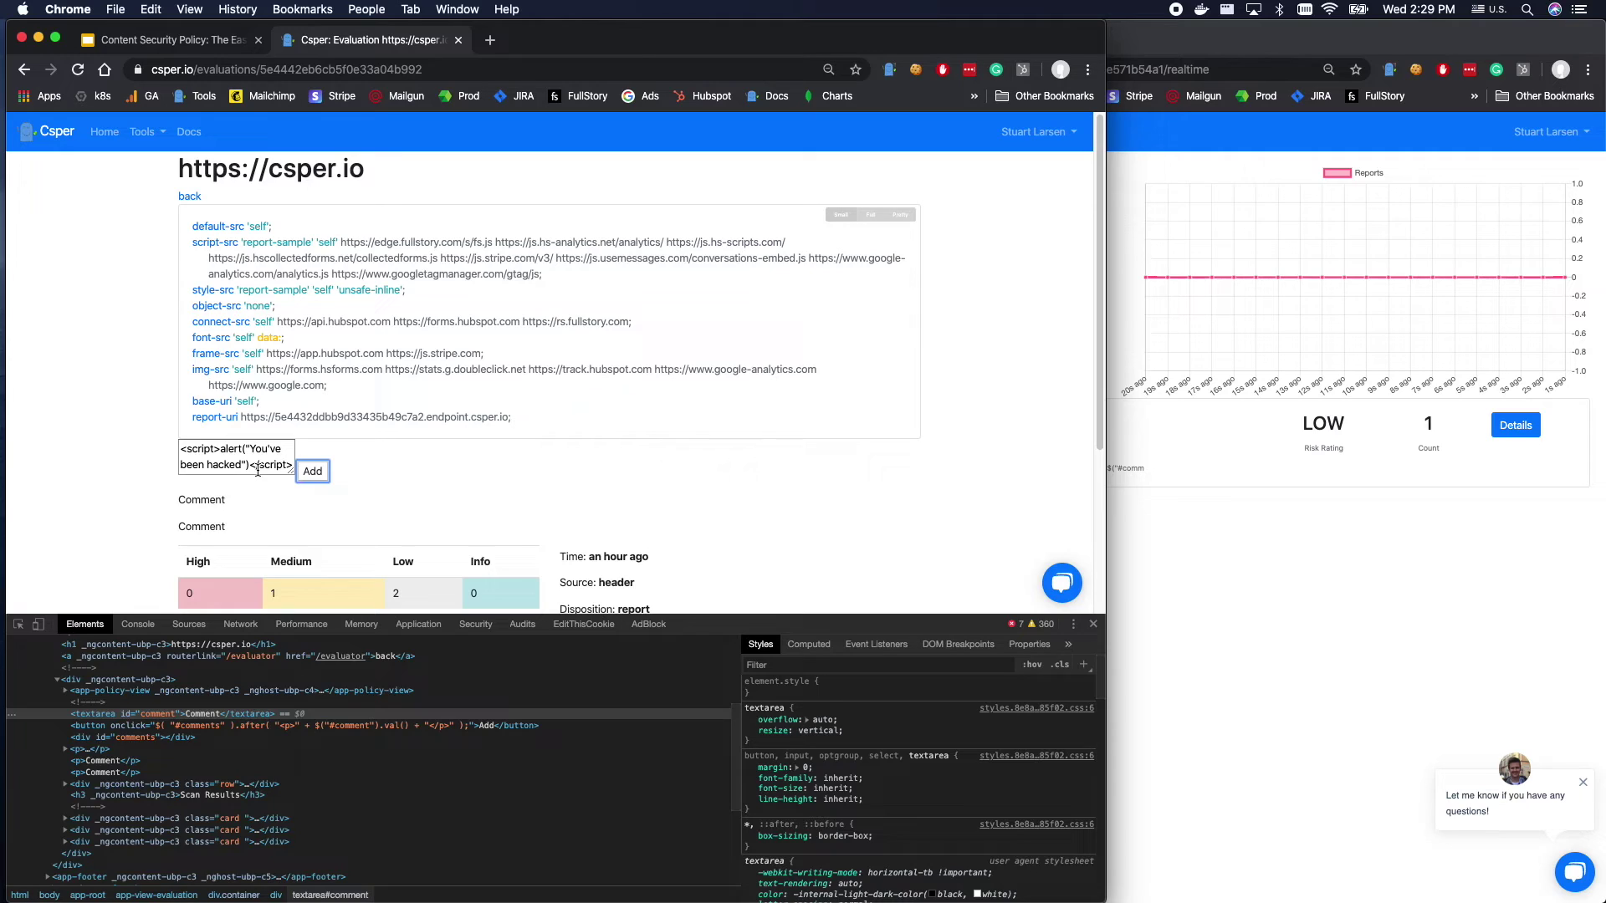
left_click(1496, 535)
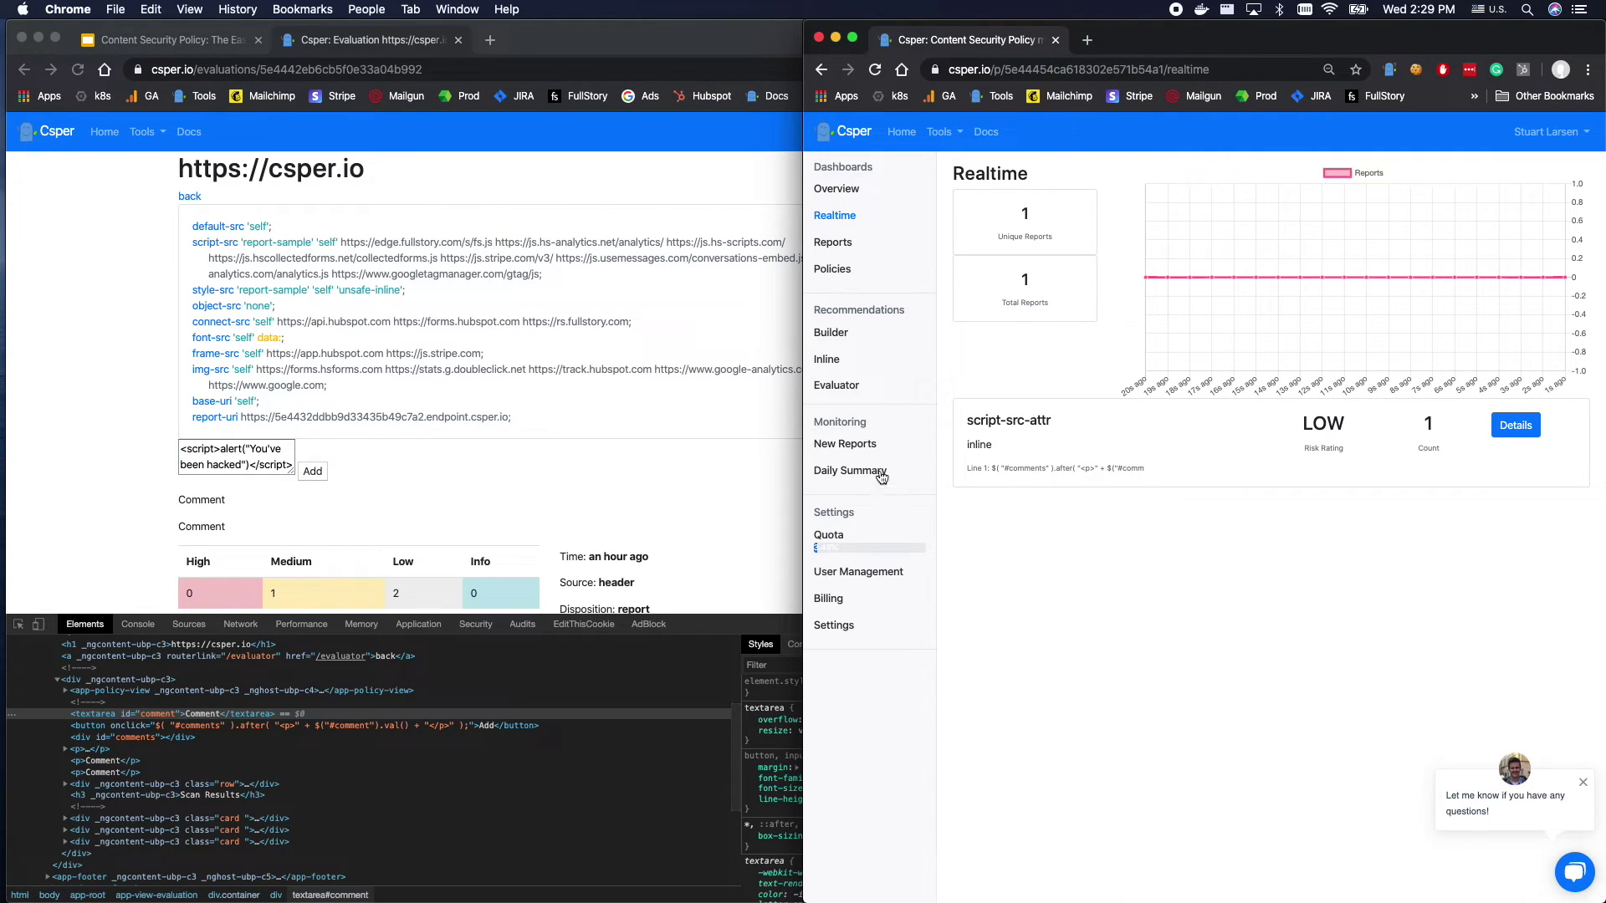
Review the FIRST_SEEN_REPORT email on New Reports, then cut the script text out of the comment box.
left_click(841, 452)
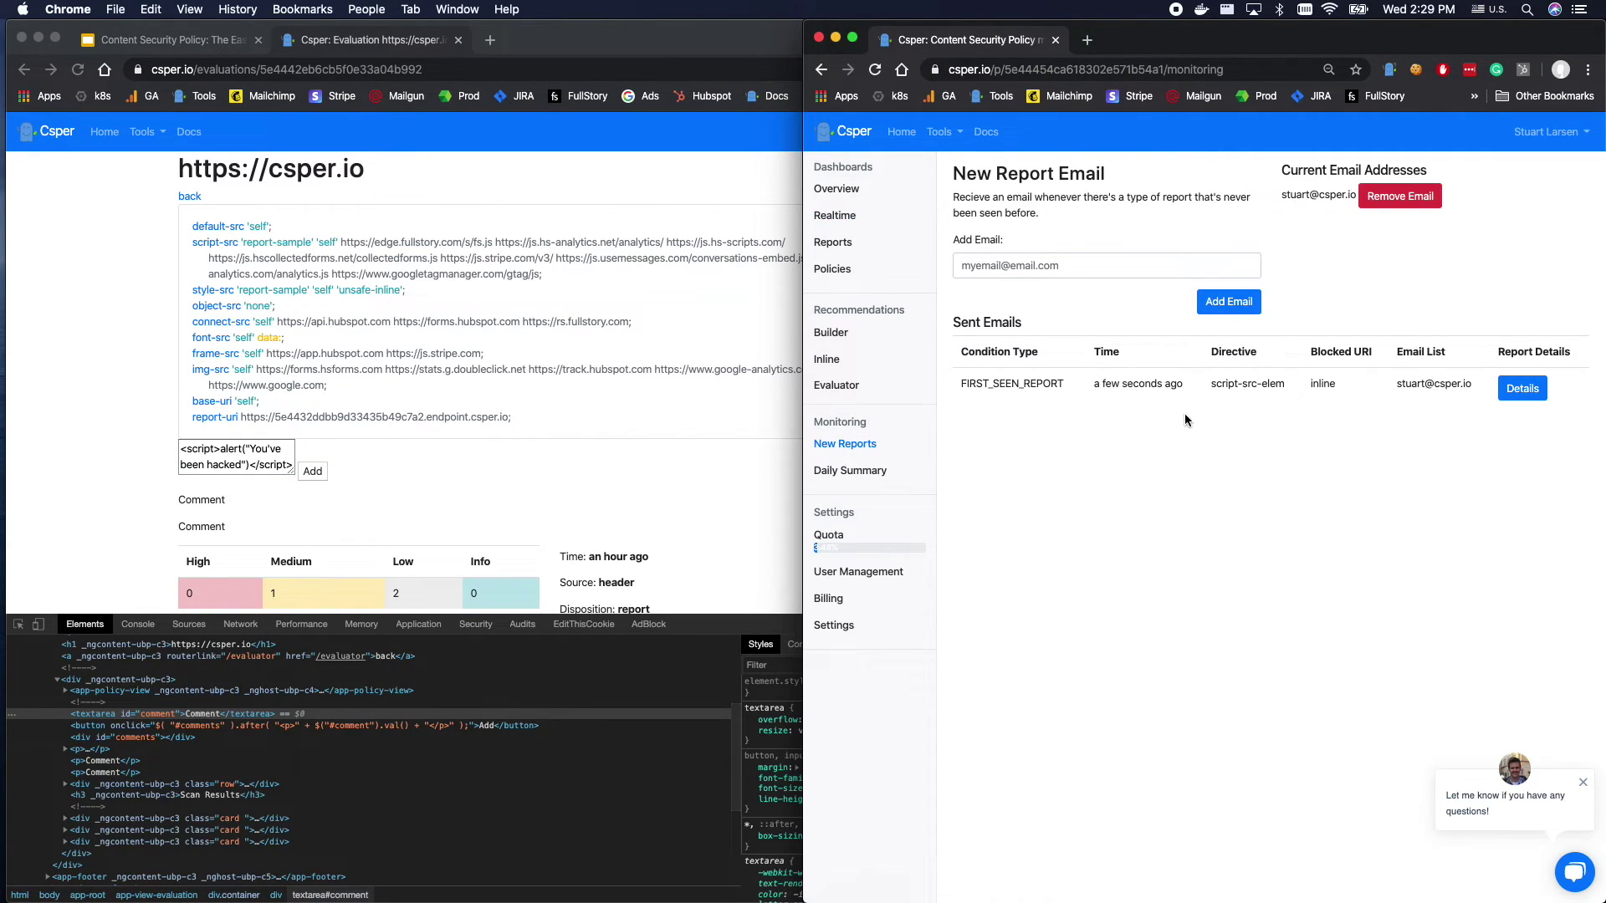
double_click(998, 383)
left_click(241, 465)
key("cmd+a")
key("cmd+x")
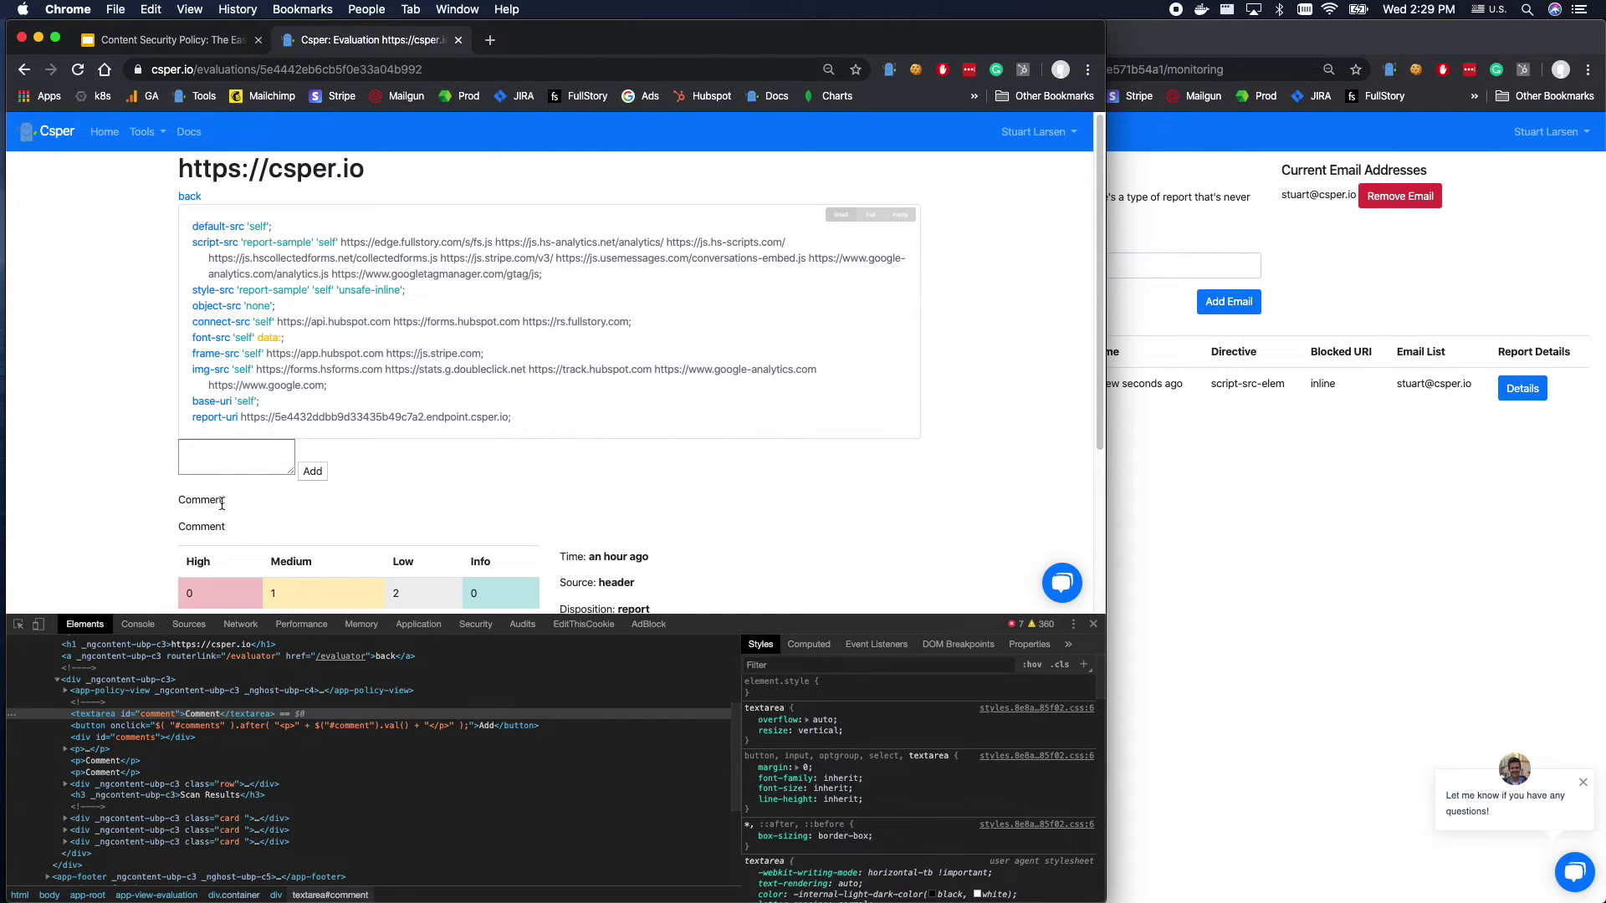
left_click(889, 69)
Switch the Csper extension to Content-Security-Policy mode, reload the page, and check the realtime reports chart.
left_click(711, 177)
left_click(710, 165)
left_click(114, 503)
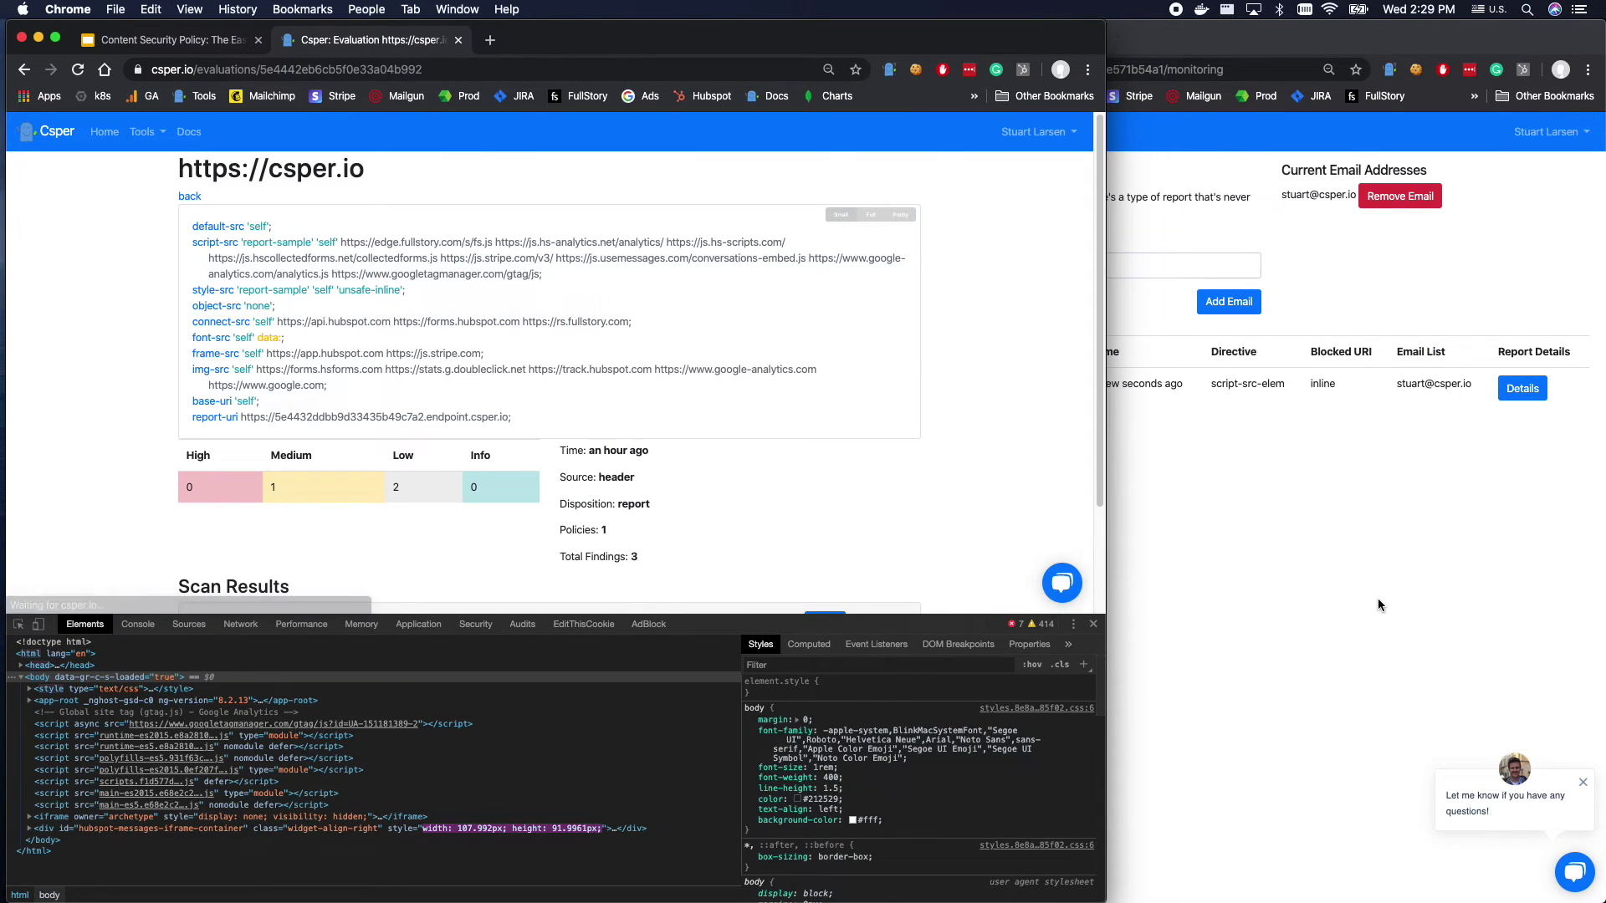
left_click(1378, 287)
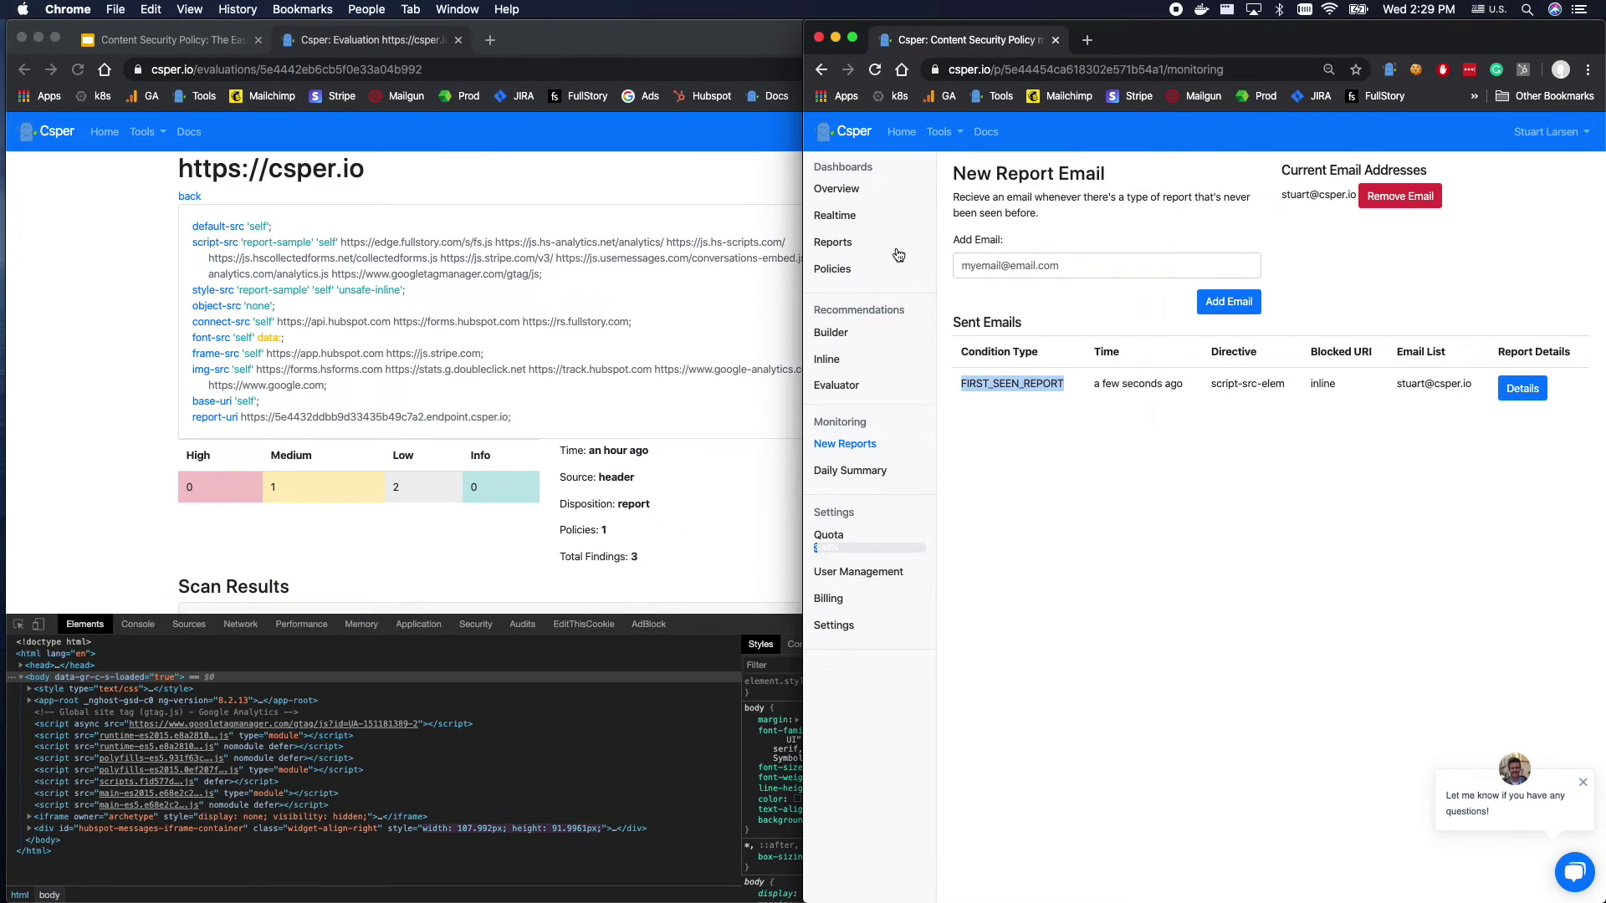
left_click(836, 189)
left_click(883, 215)
left_click(558, 286)
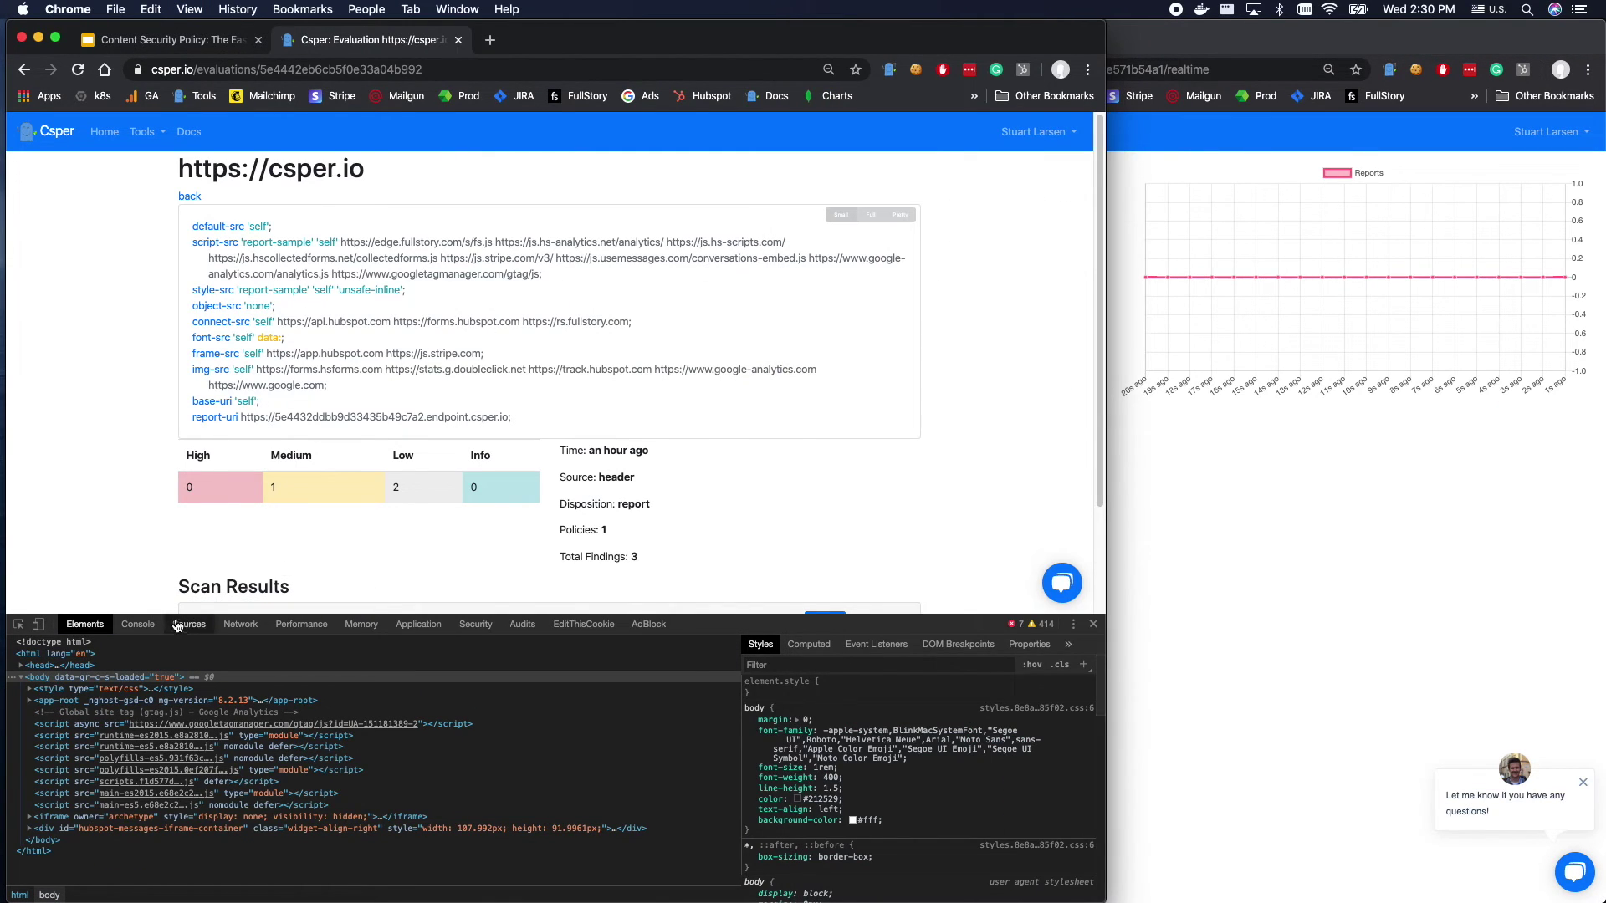
Re-insert the comment form by pasting its markup above the results row in DevTools' Edit as HTML.
right_click(199, 456)
left_click(264, 590)
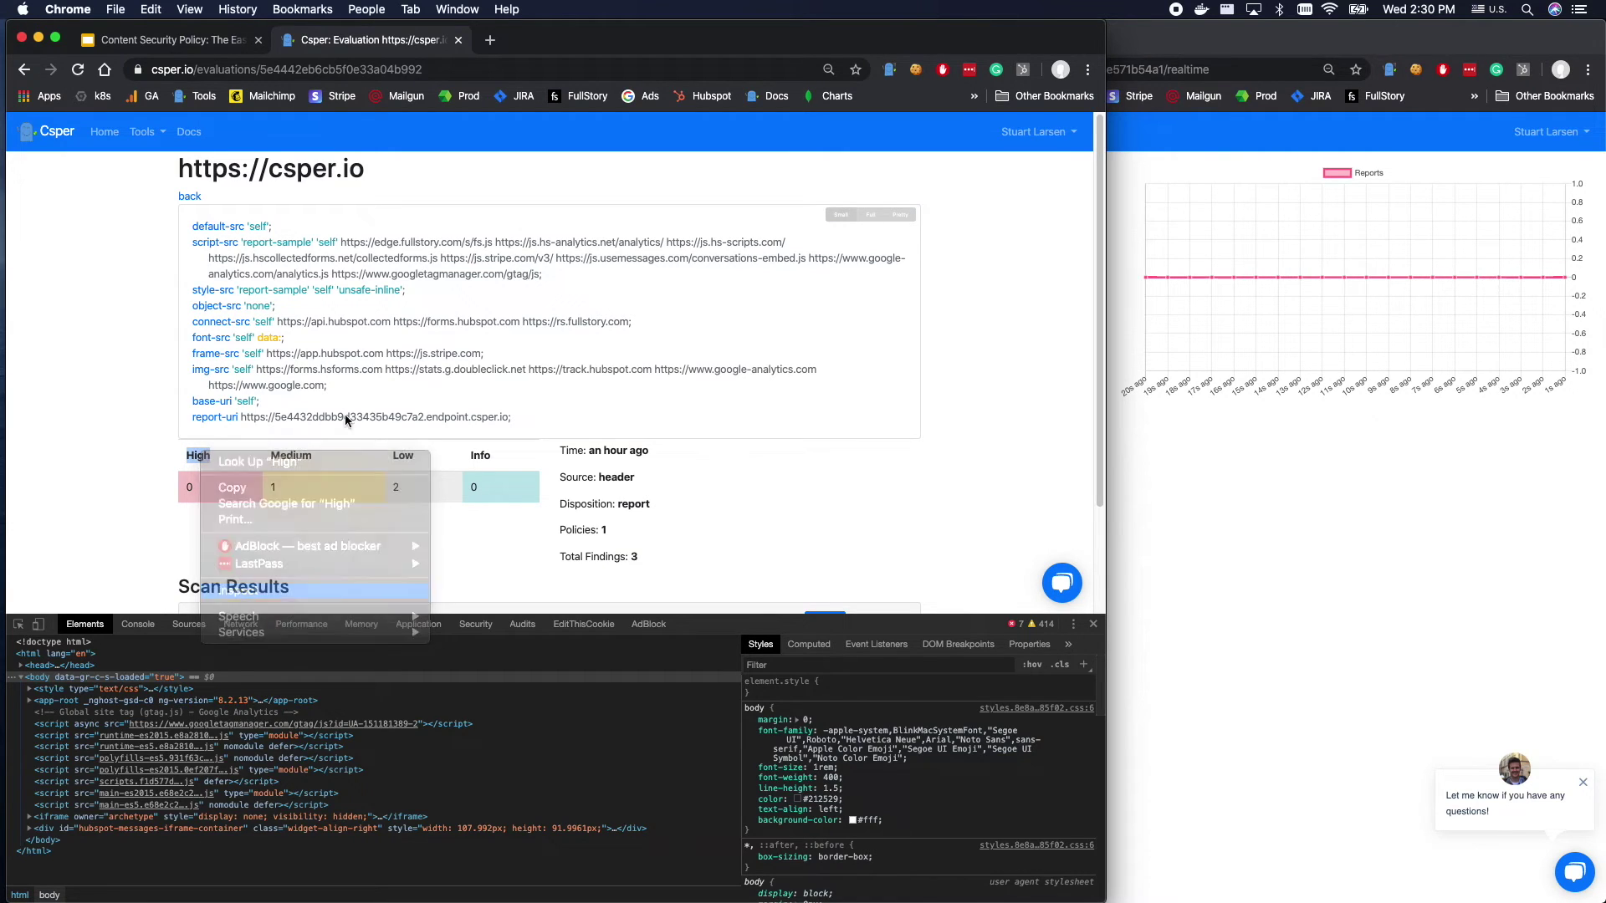
right_click(89, 720)
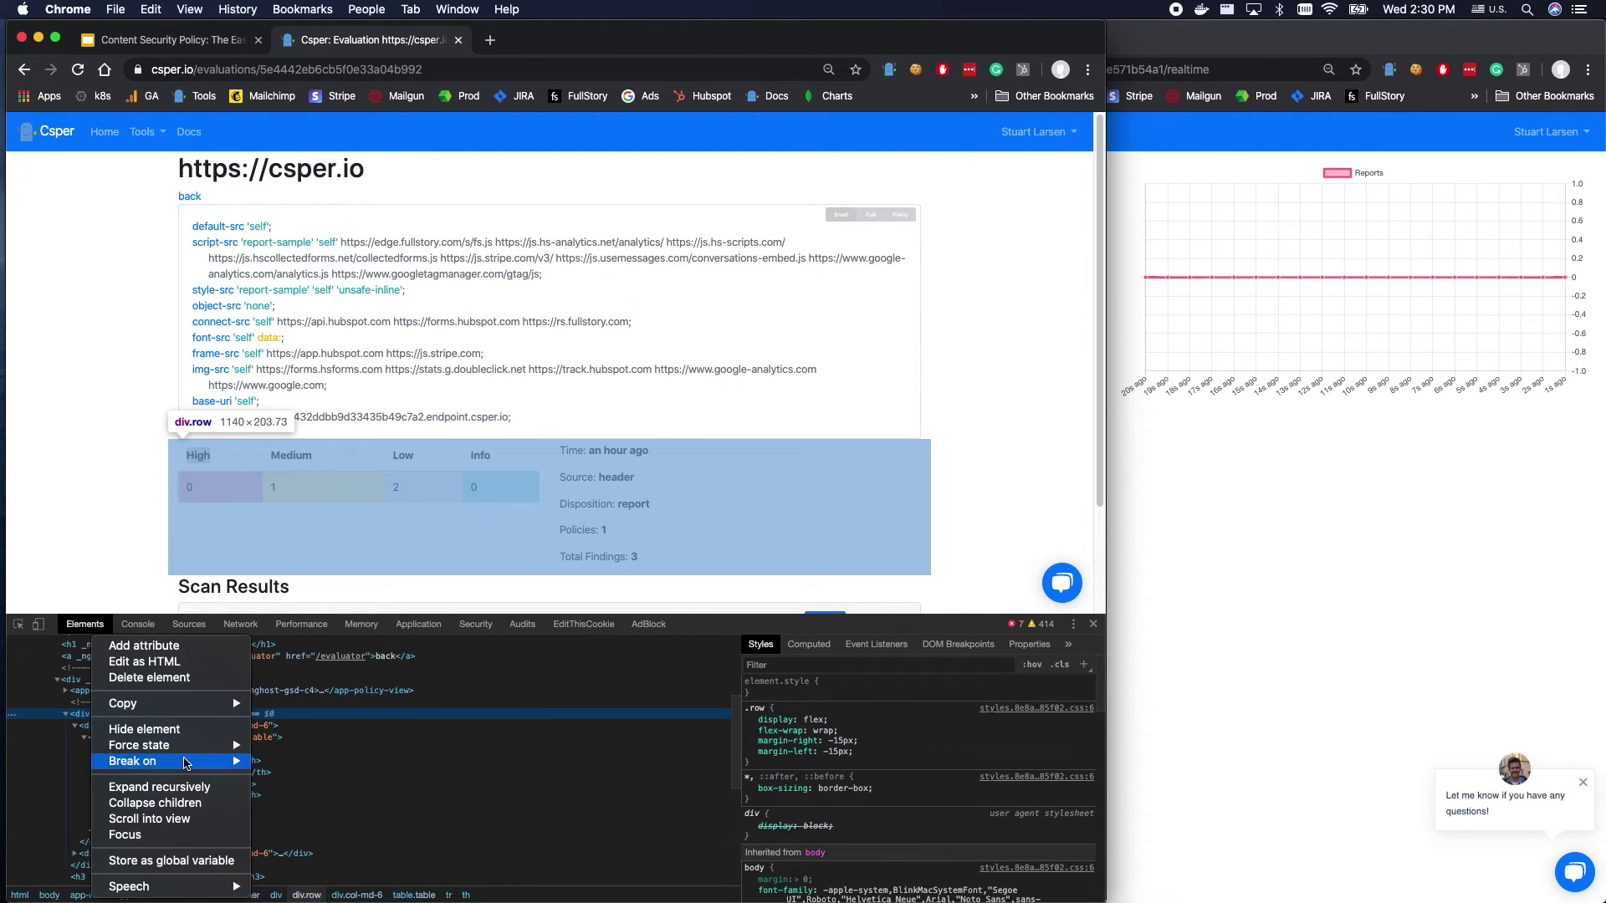
left_click(717, 732)
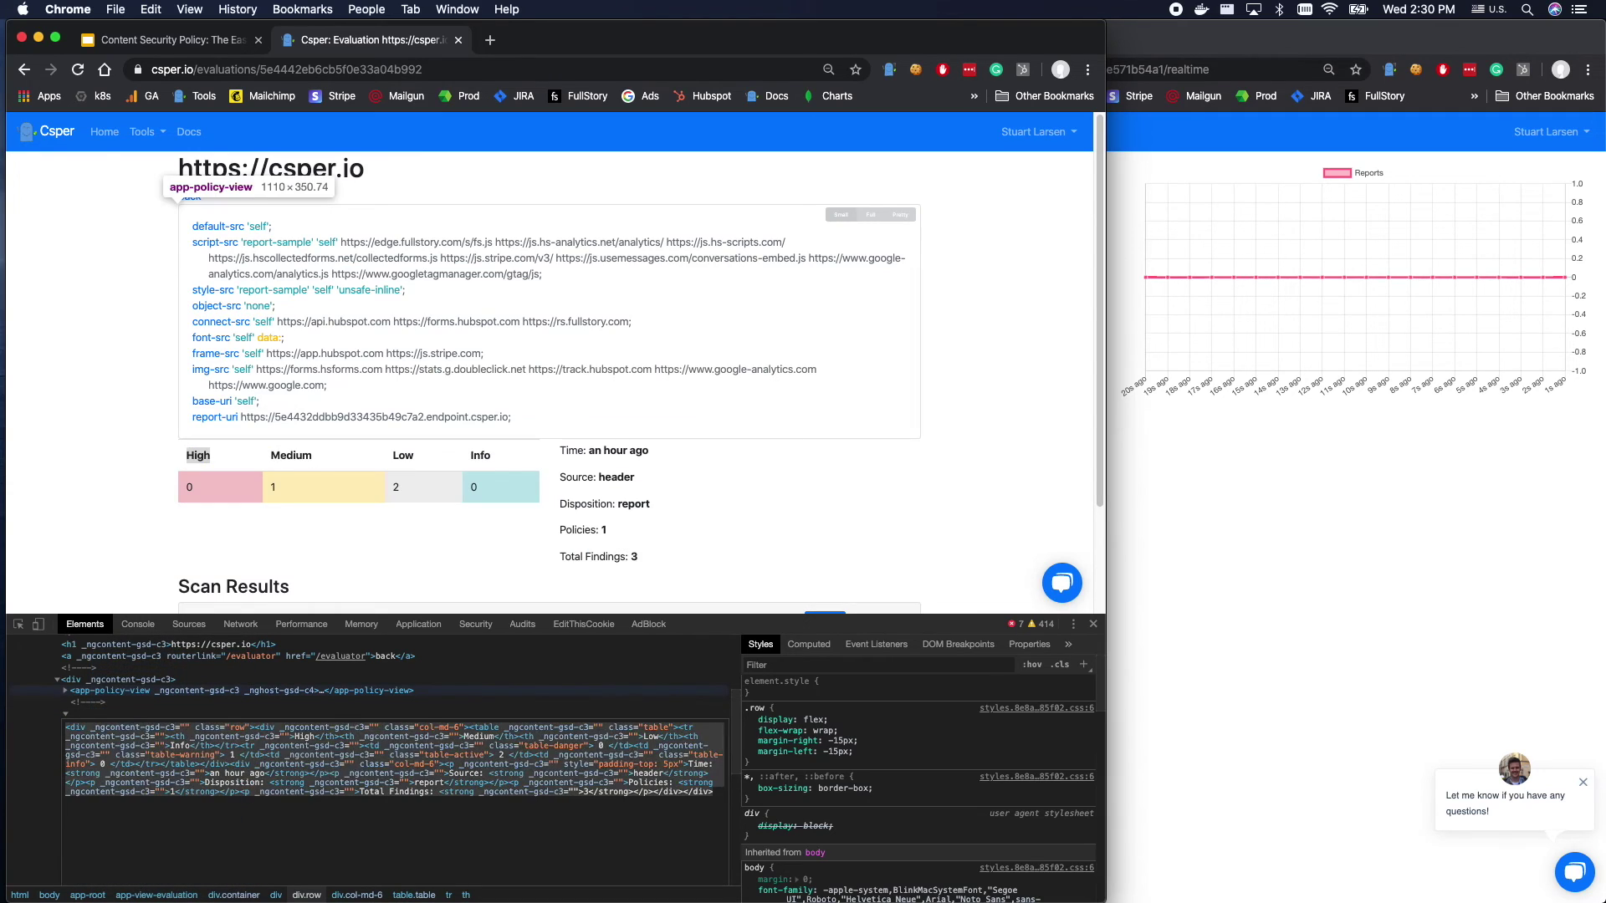
type("<textarea id=\"comment\">Comment</textarea> <button onclick='$( \"#comments\" ).after( \"<p>\" + $(\"#comment\").val() + \"</p>\" );'>Add</button> <div id=\"comments\"></div>")
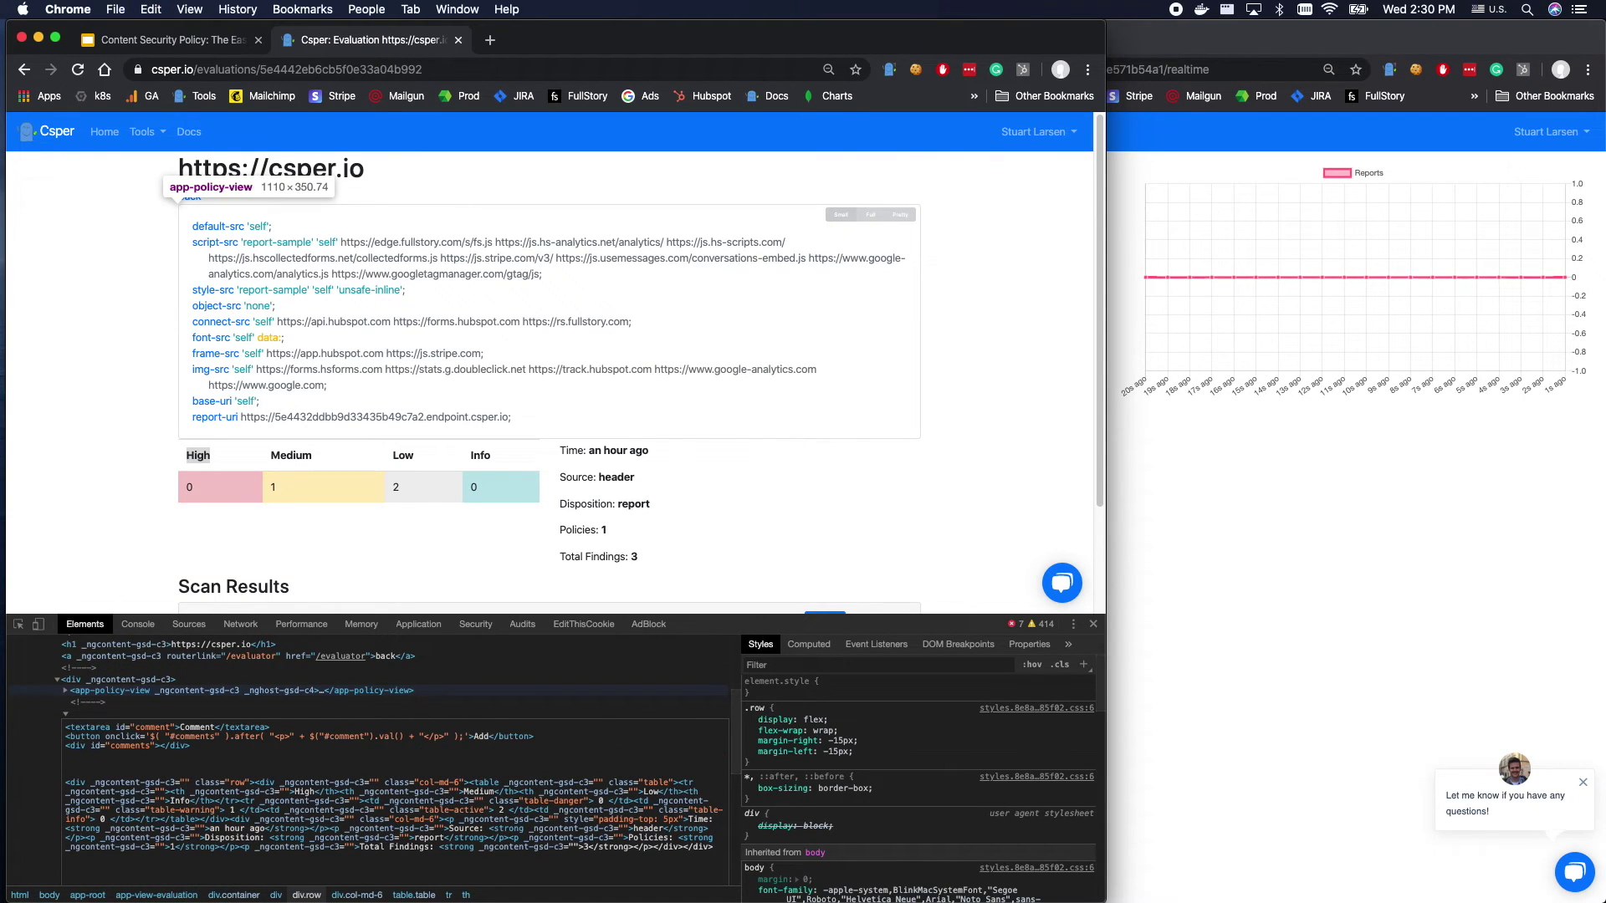
left_click(146, 679)
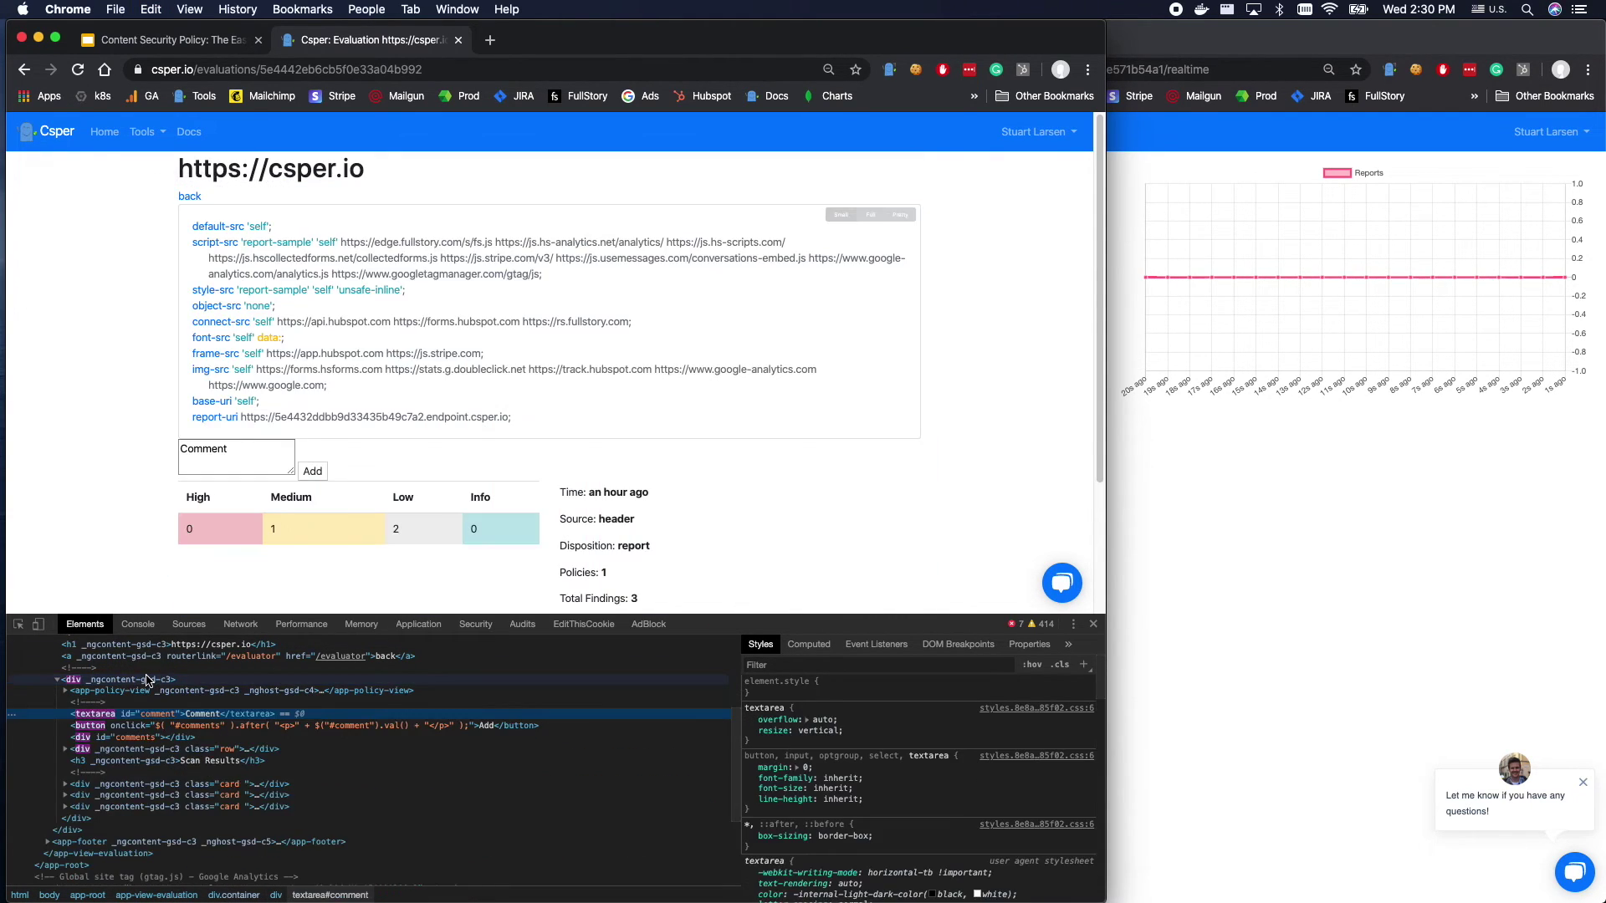
Submit the comment again so the inline script is blocked, then select the comment box text.
left_click(312, 471)
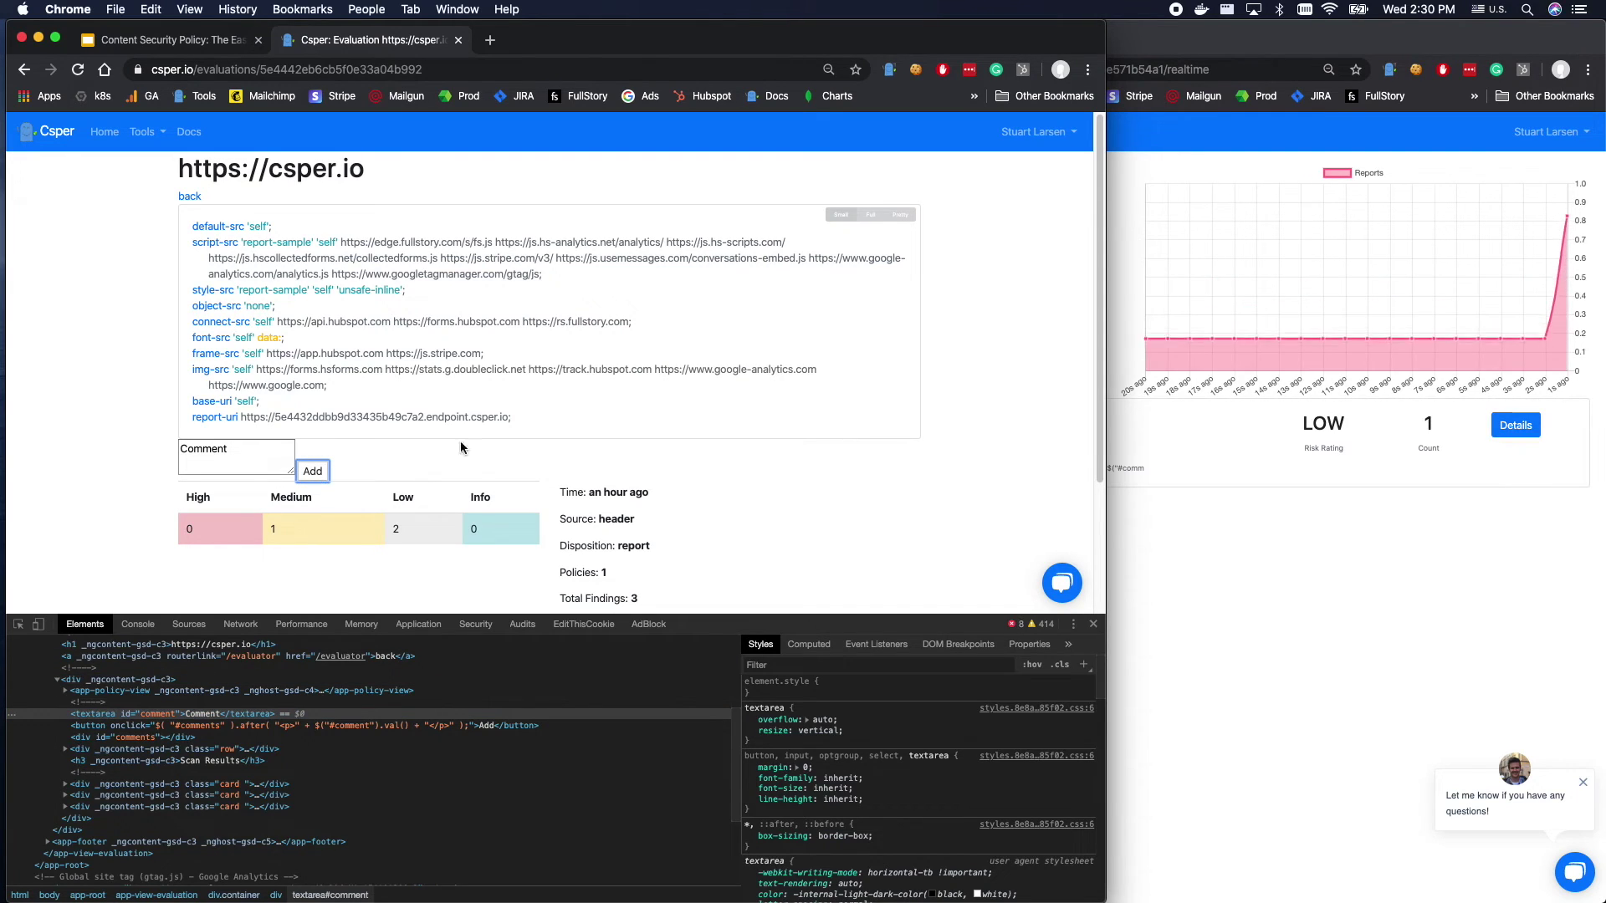
left_click(184, 451)
key("super+a")
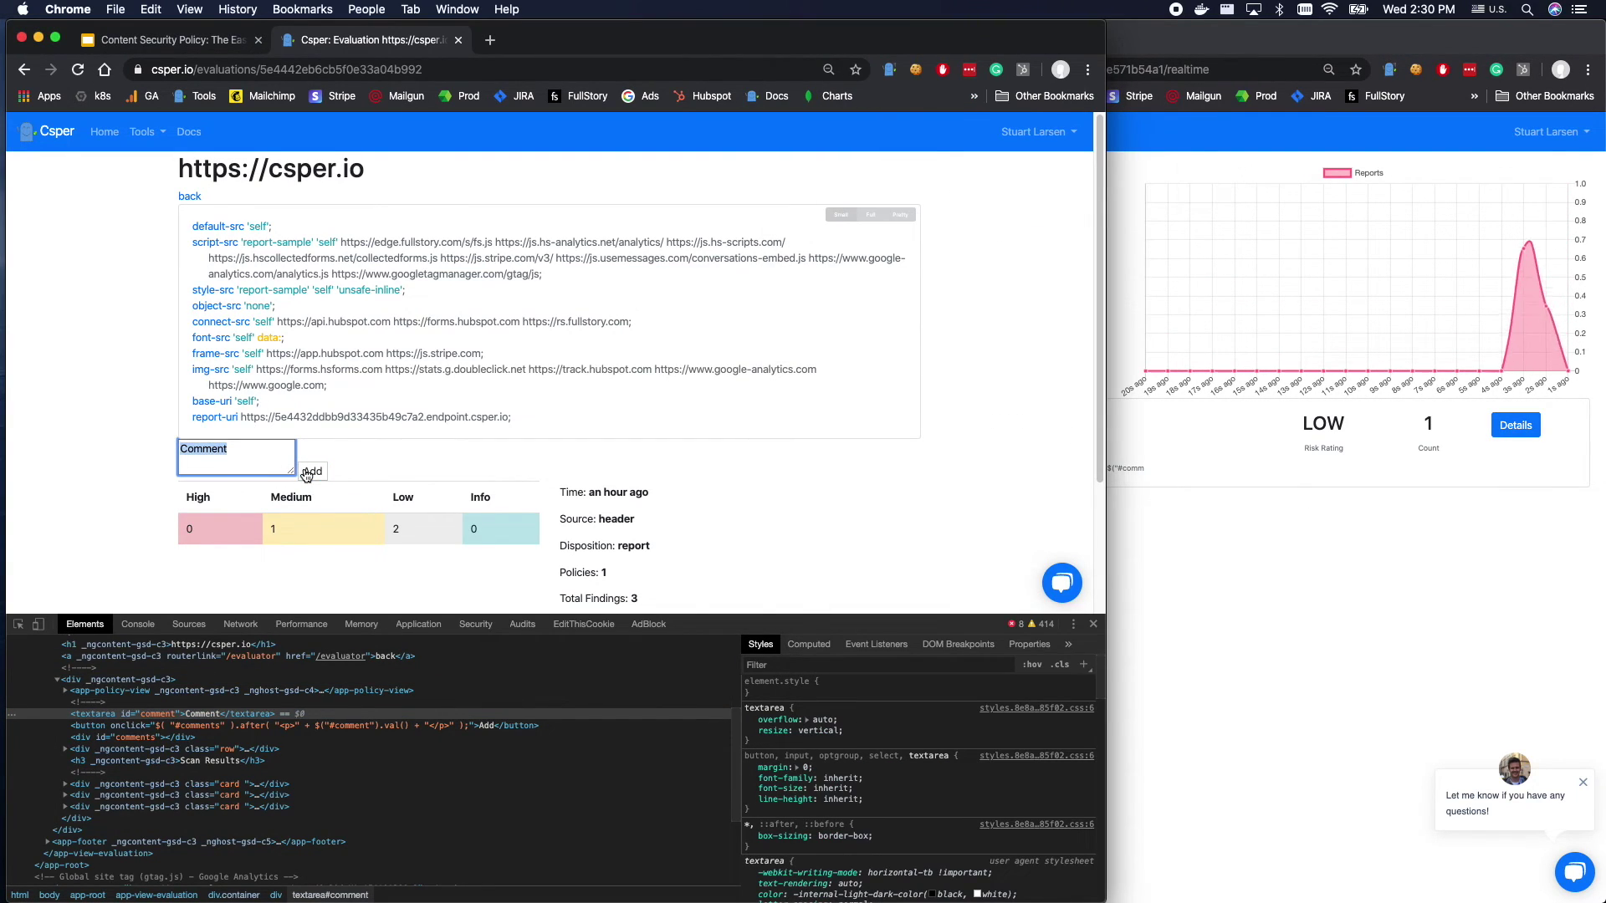
Inspect the new sent report email on the dashboard and open the blocked report's details.
left_click(1218, 667)
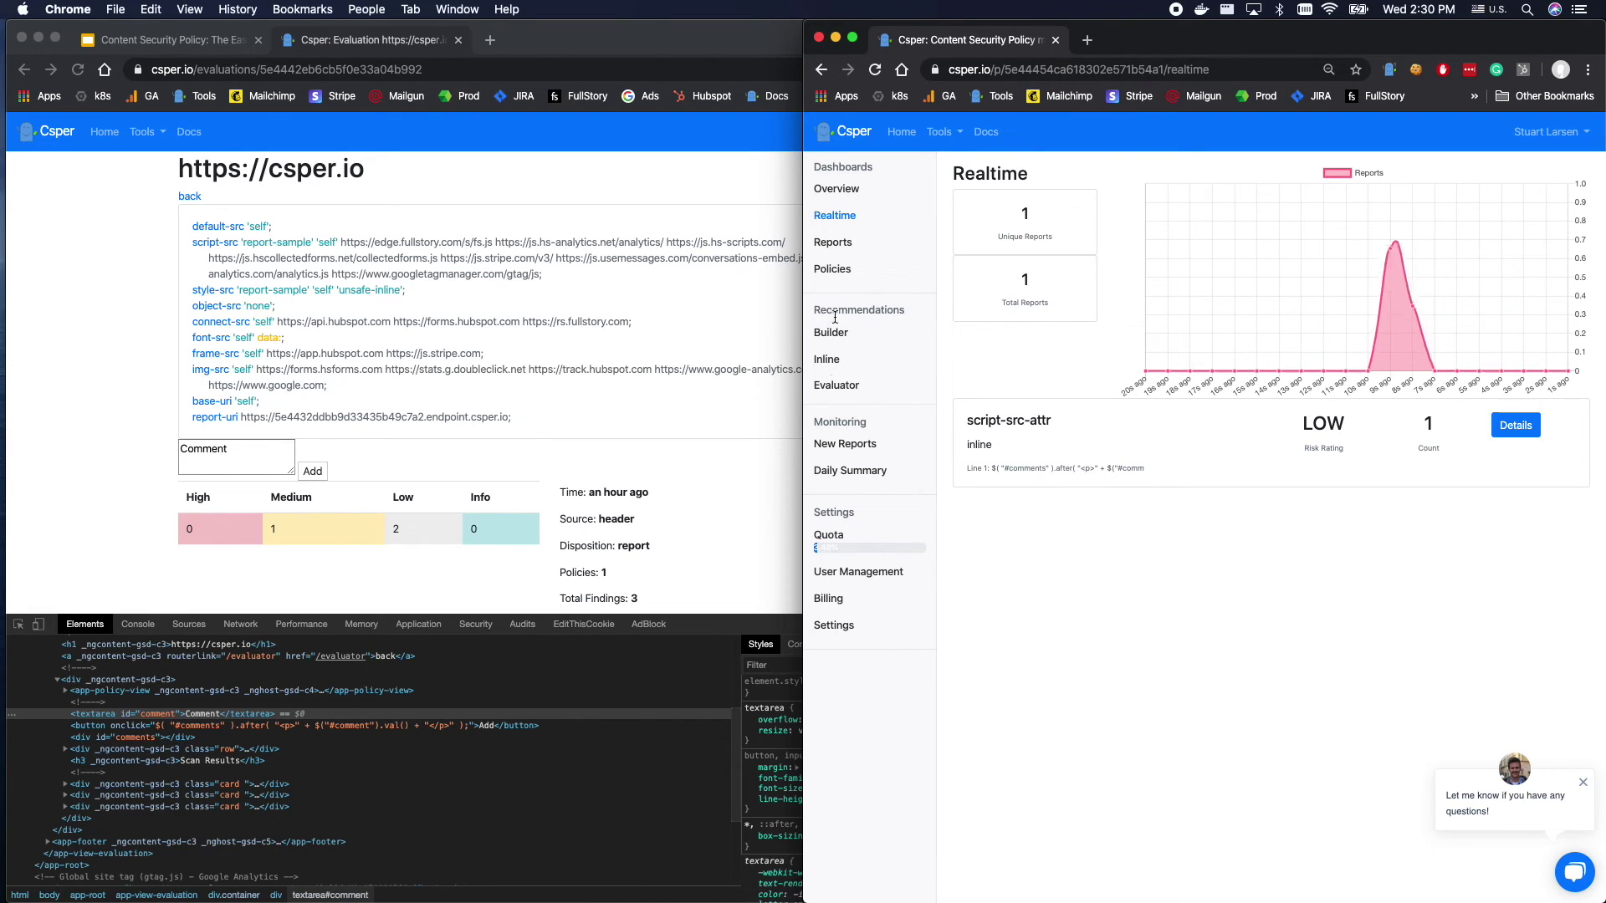
left_click(840, 444)
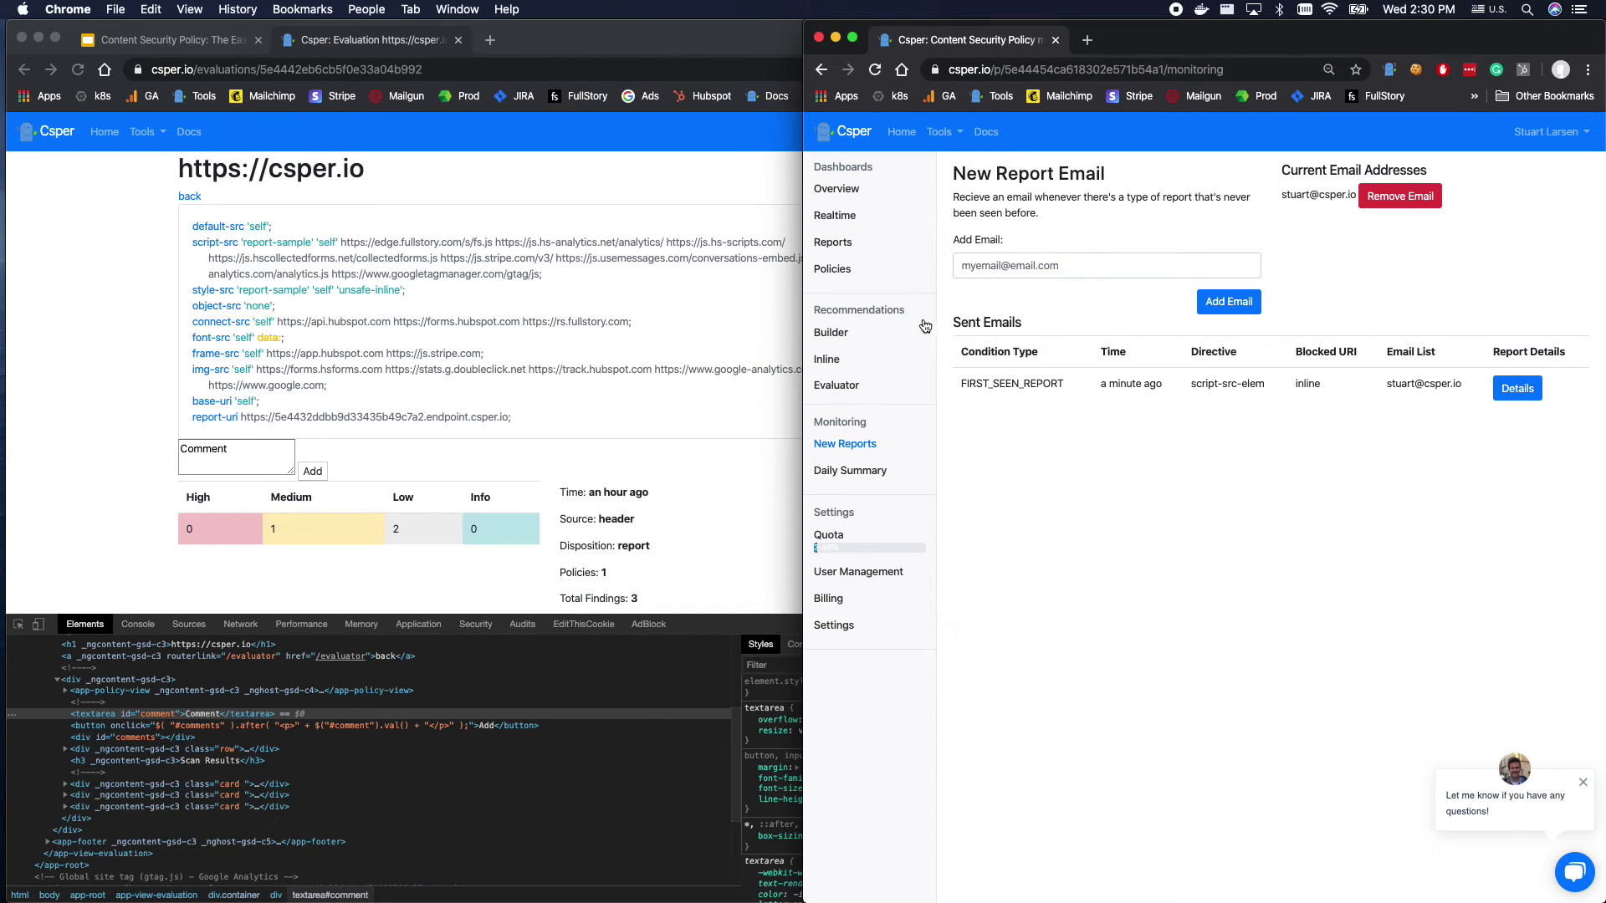
left_click_drag(1033, 380, 1433, 401)
left_click(966, 401)
left_click_drag(1050, 377, 1487, 455)
left_click(1304, 491)
left_click_drag(954, 424, 1533, 404)
left_click(1528, 398)
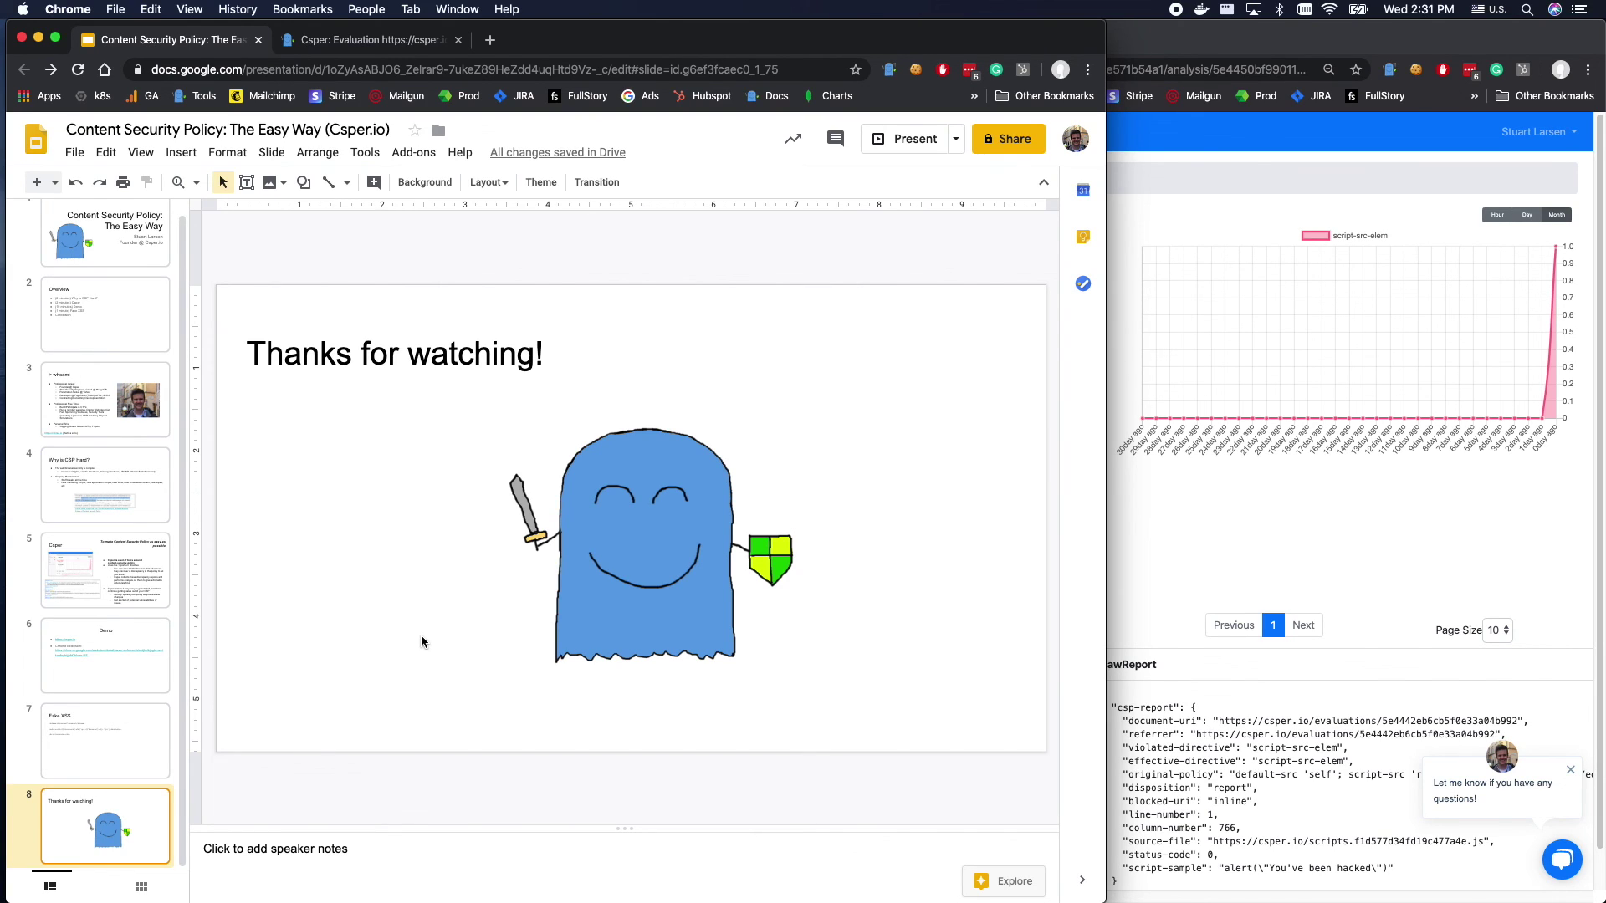
left_click(1397, 494)
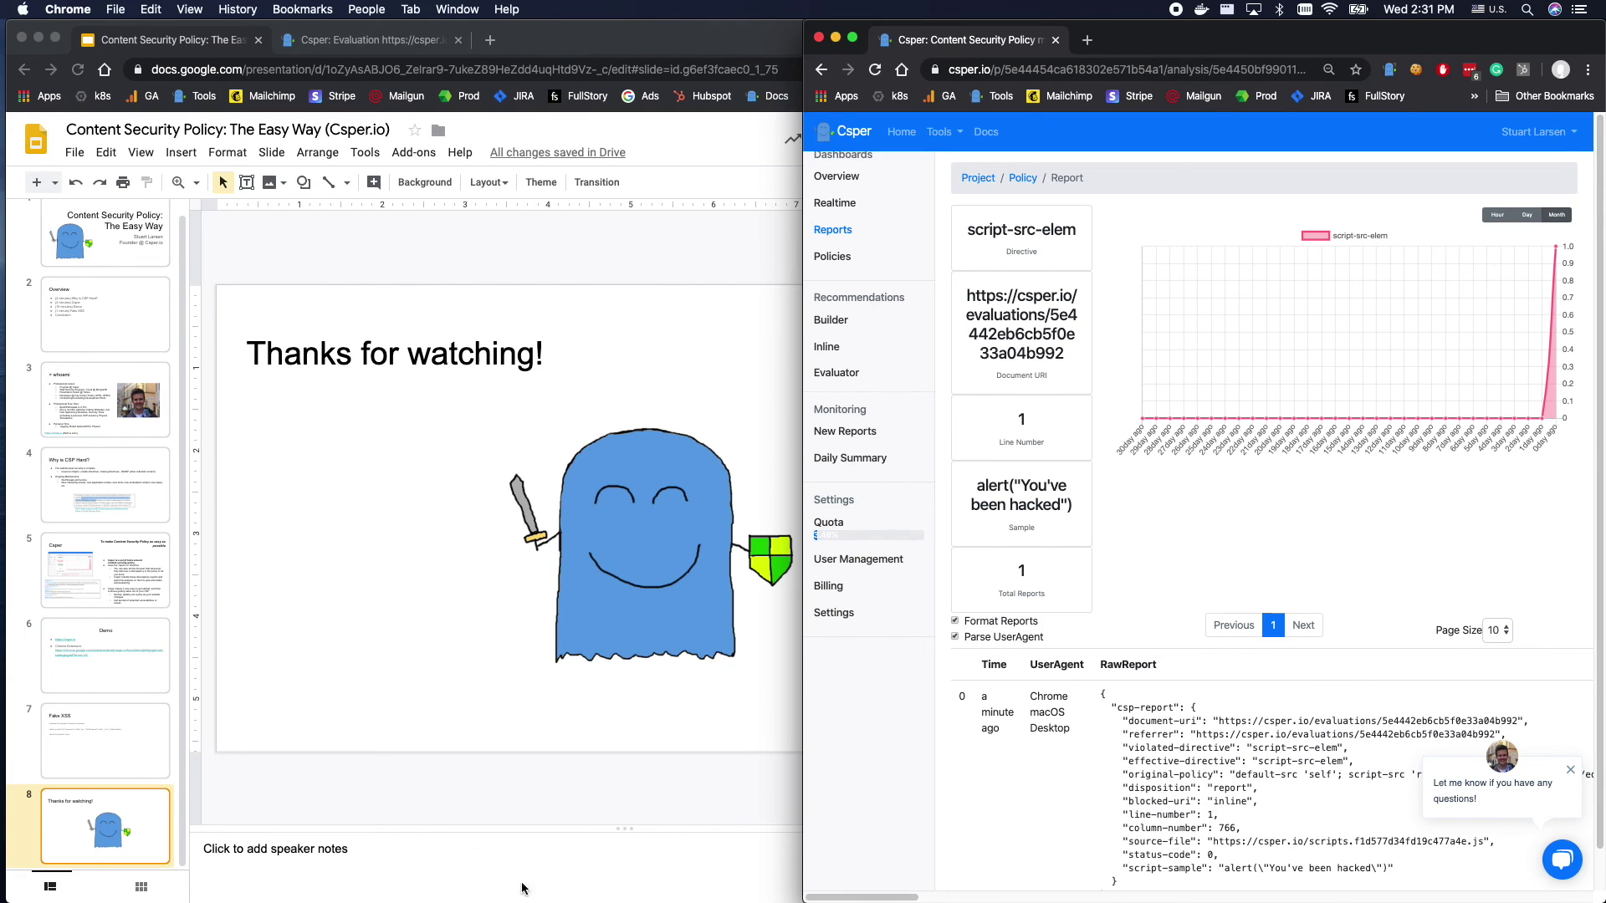
left_click(687, 774)
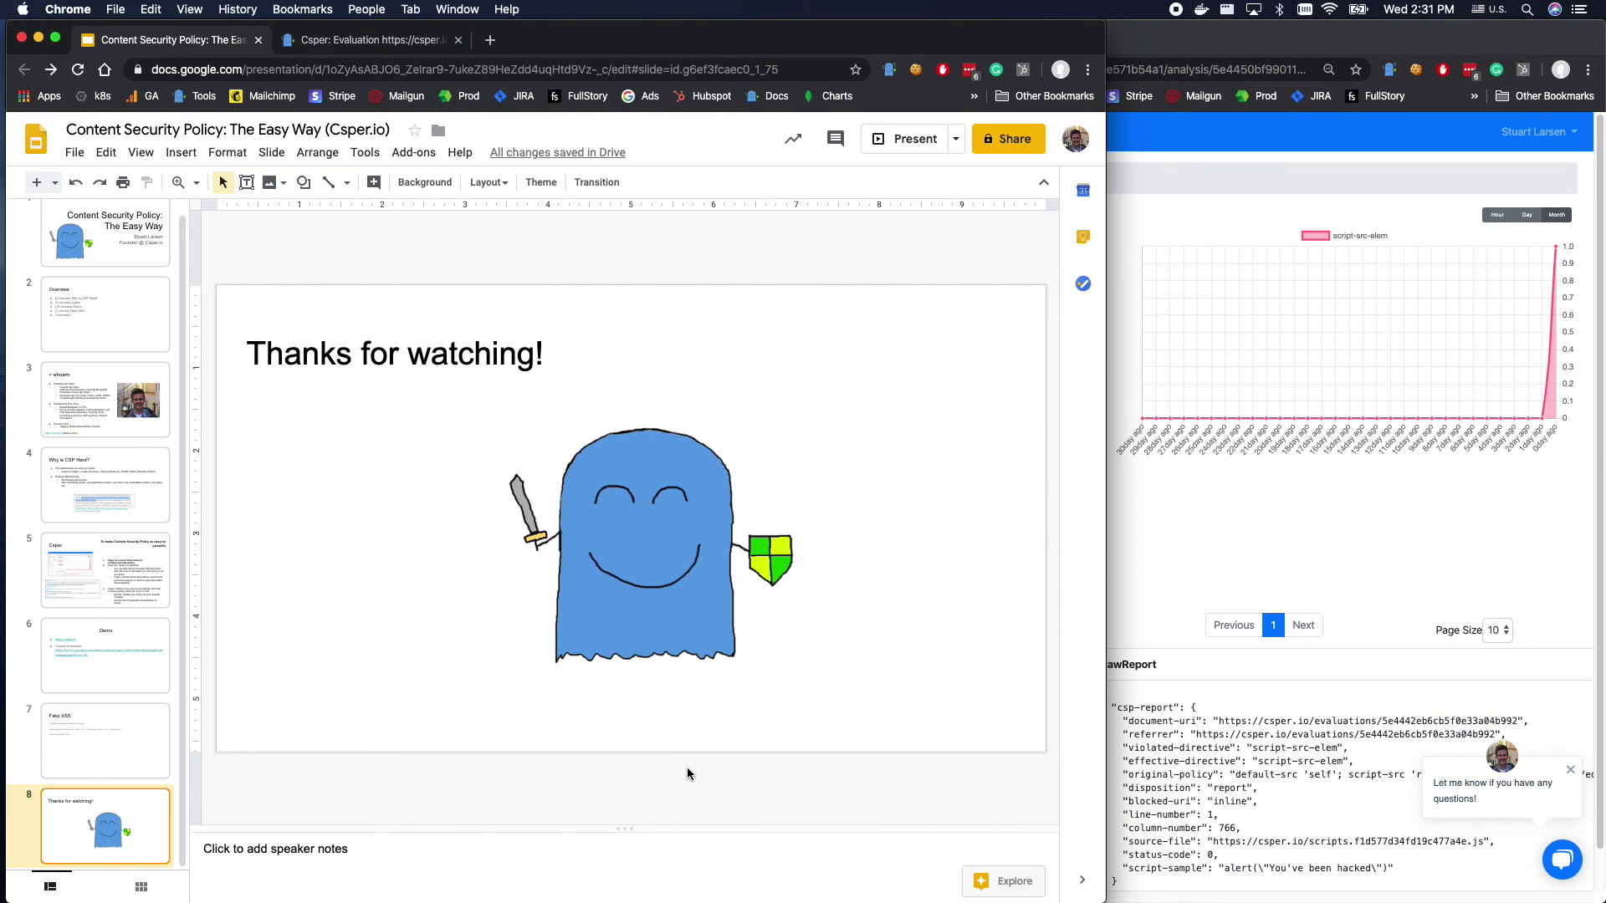